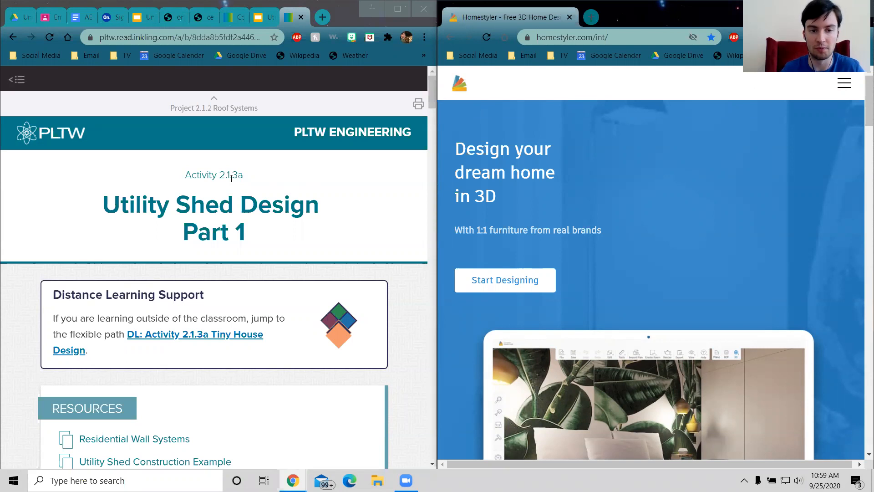
Step: Look through the course contents around Activity 2.1.3a Utility Shed Design and its Part 2 and Part 3 entries
click(10, 86)
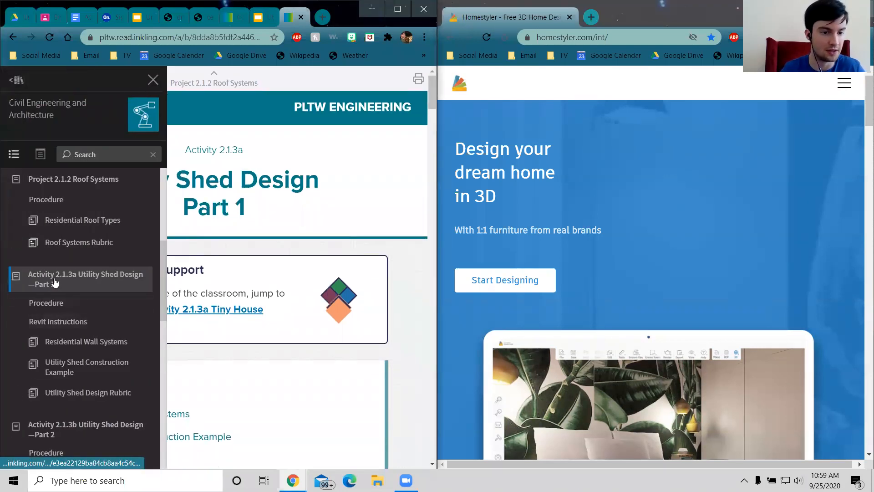
scroll(74, 297, down, 5)
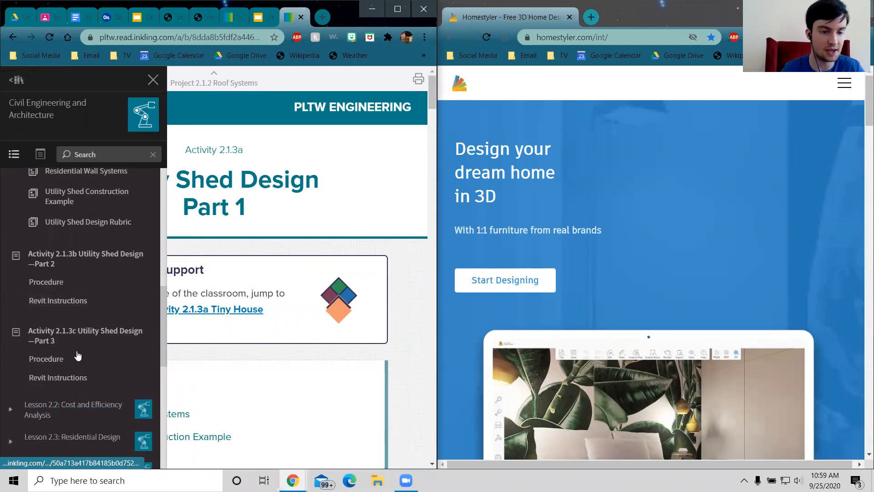
scroll(88, 350, up, 3)
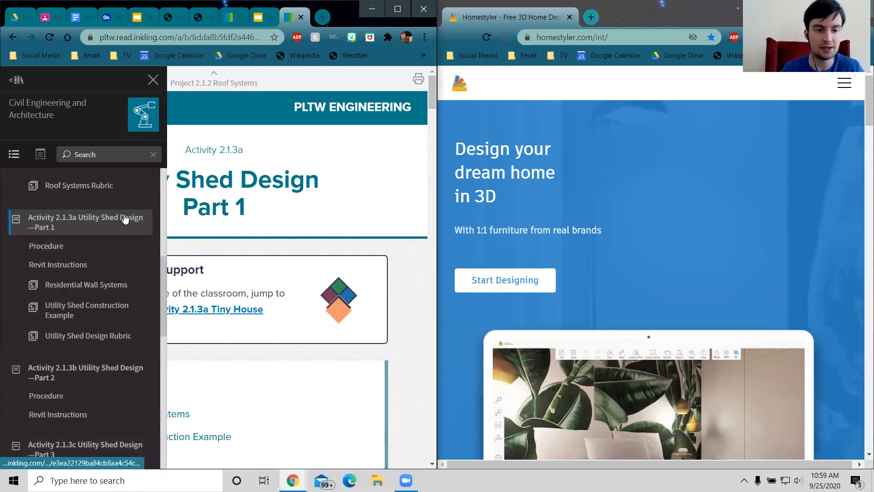
click(152, 80)
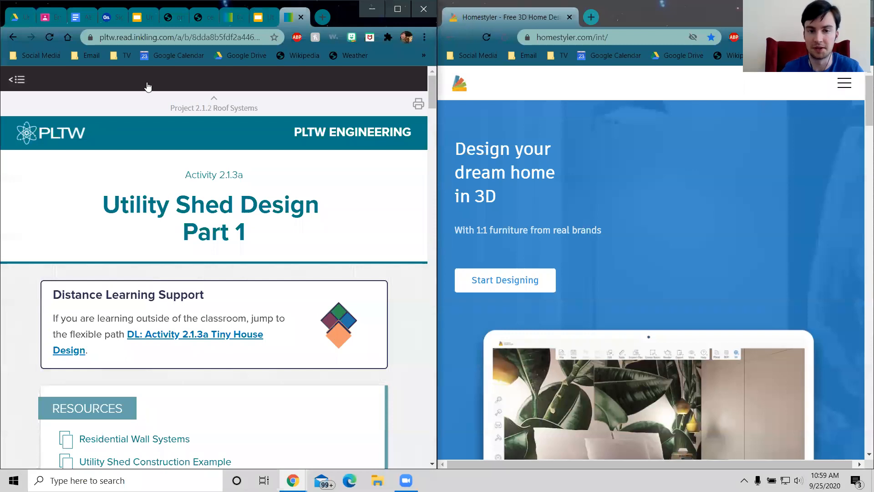
Step: Read the constraints that the utility shed must meet in Activity 2.1.3a
scroll(199, 273, down, 10)
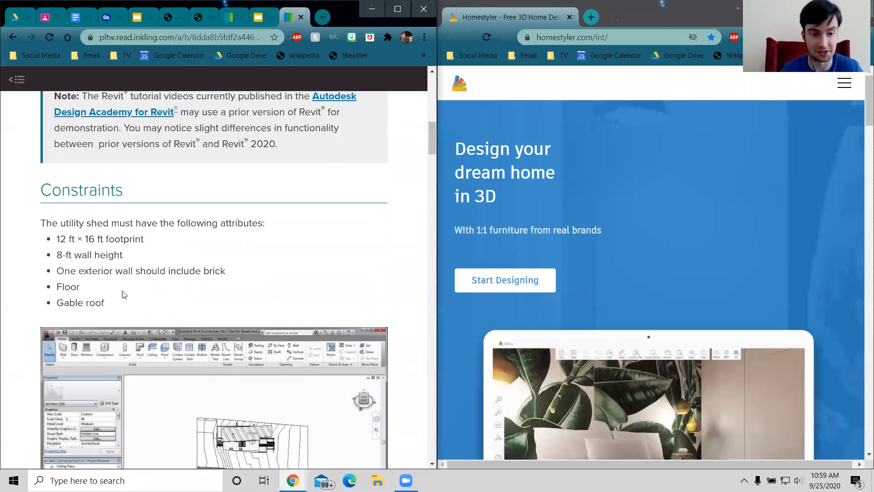
scroll(141, 295, down, 1)
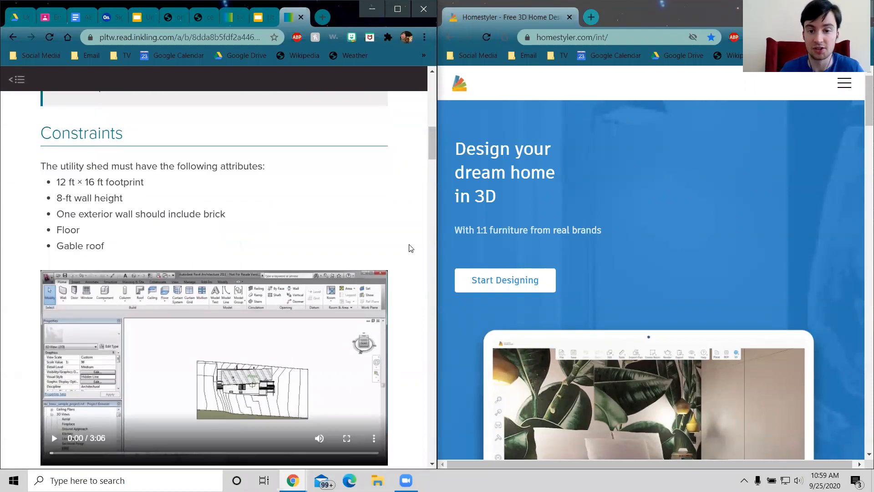
scroll(232, 246, up, 10)
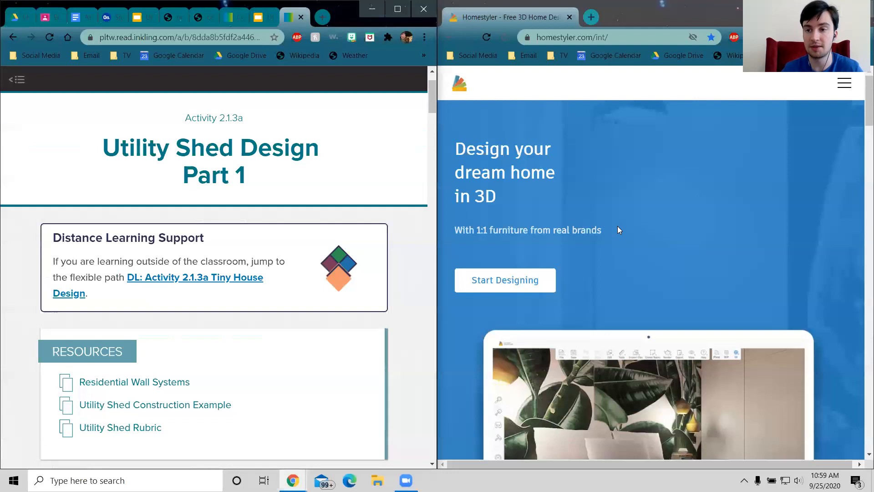
Step: Look through the Homestyler home page, from the introductory video and key features to the Build section
scroll(618, 229, down, 5)
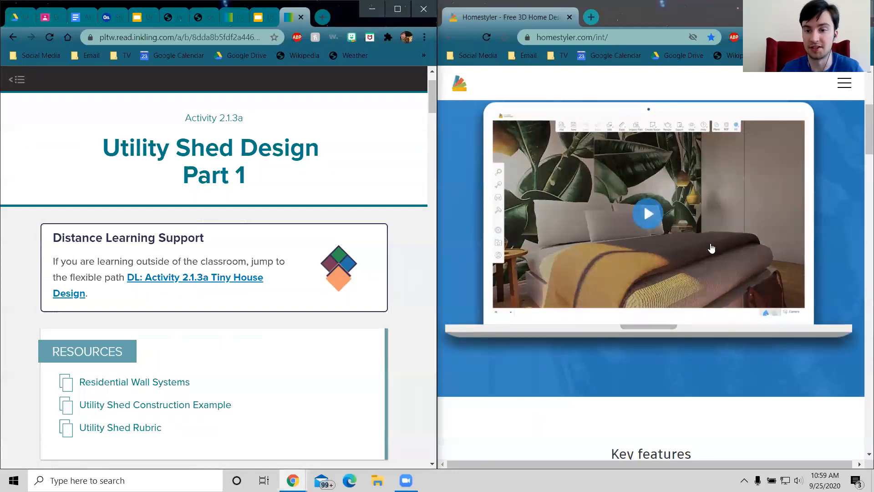
scroll(725, 256, down, 8)
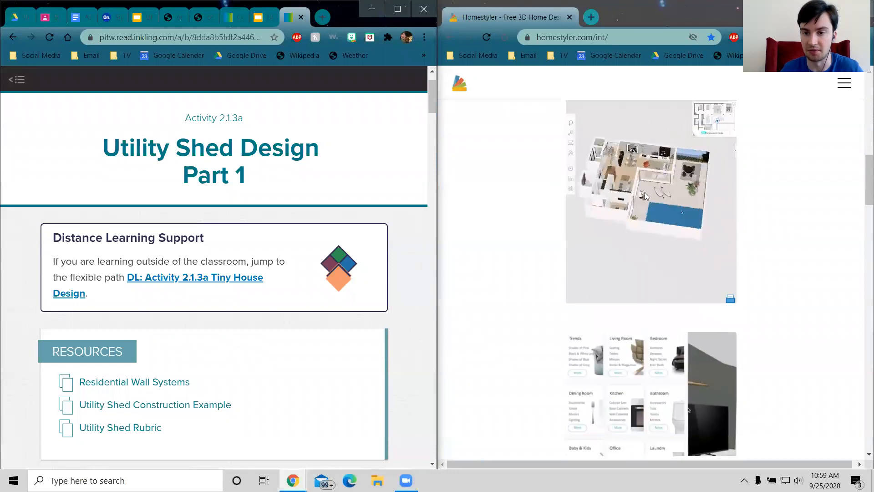
scroll(645, 192, down, 5)
scroll(666, 264, down, 13)
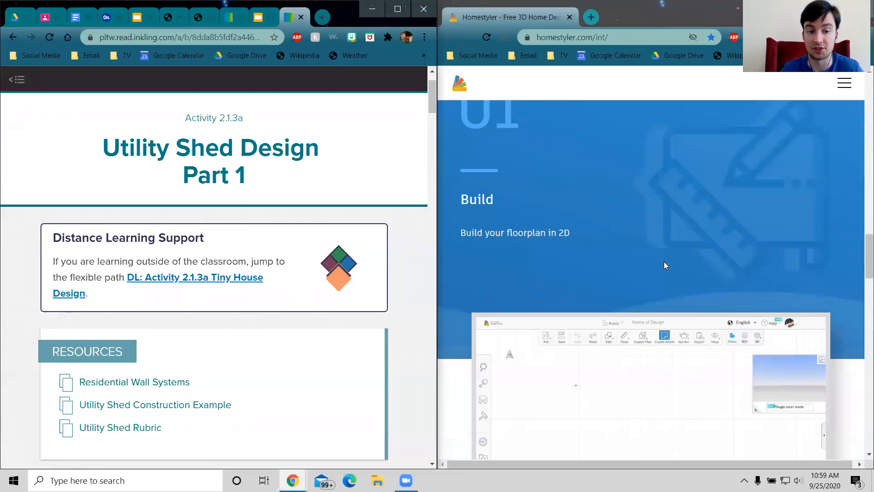
scroll(627, 259, up, 10)
scroll(626, 259, up, 10)
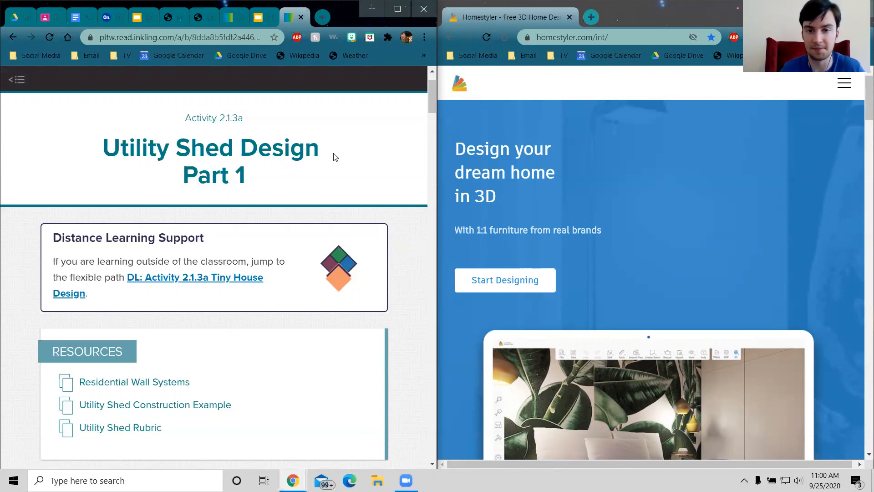
Step: Review the activity number, resources and procedure introduction of the Utility Shed Design Part 1 page
scroll(237, 250, down, 3)
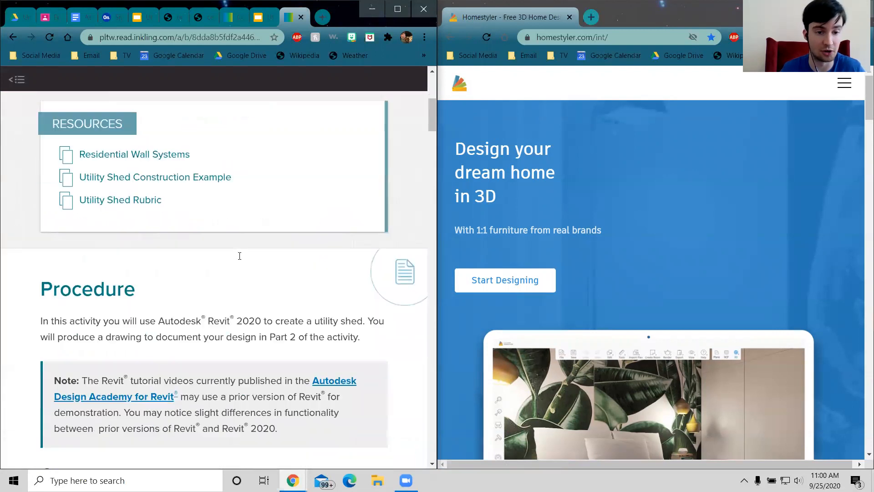
scroll(240, 256, up, 4)
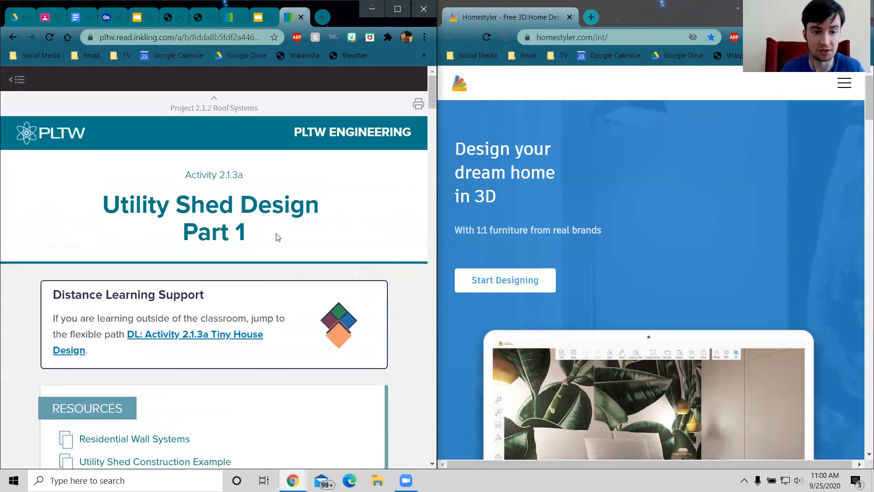
drag(183, 175, 244, 176)
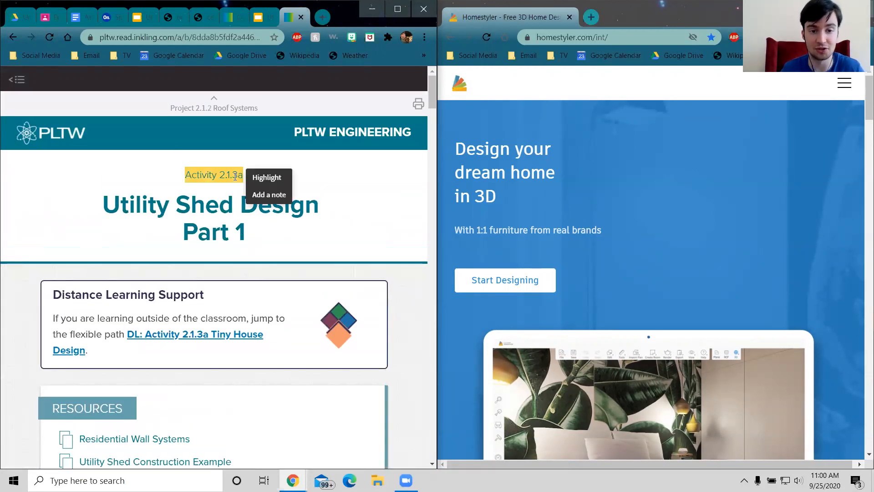
click(246, 249)
scroll(245, 249, down, 5)
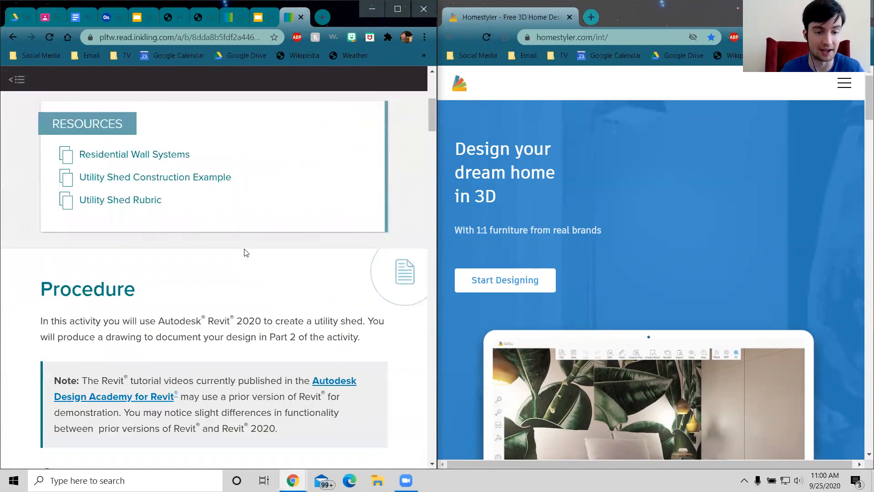
scroll(246, 251, up, 5)
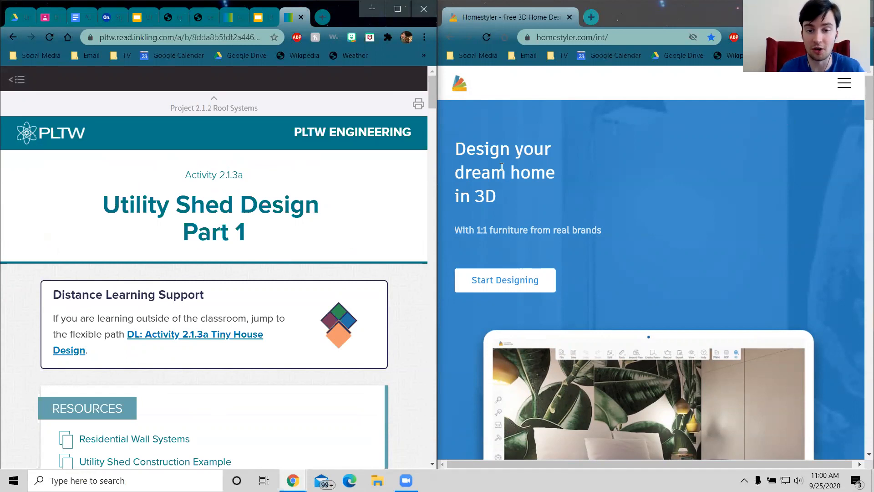
Step: Sign in to Homestyler through Google, using the school account
click(844, 82)
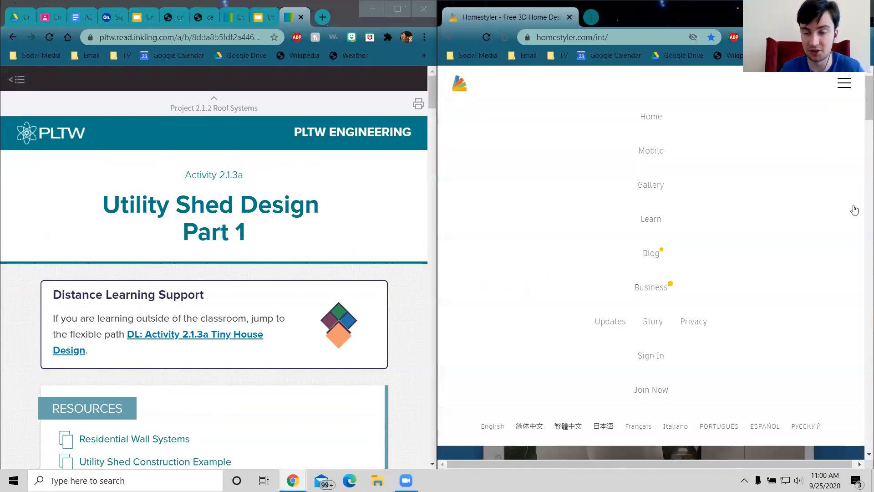
click(641, 357)
click(635, 195)
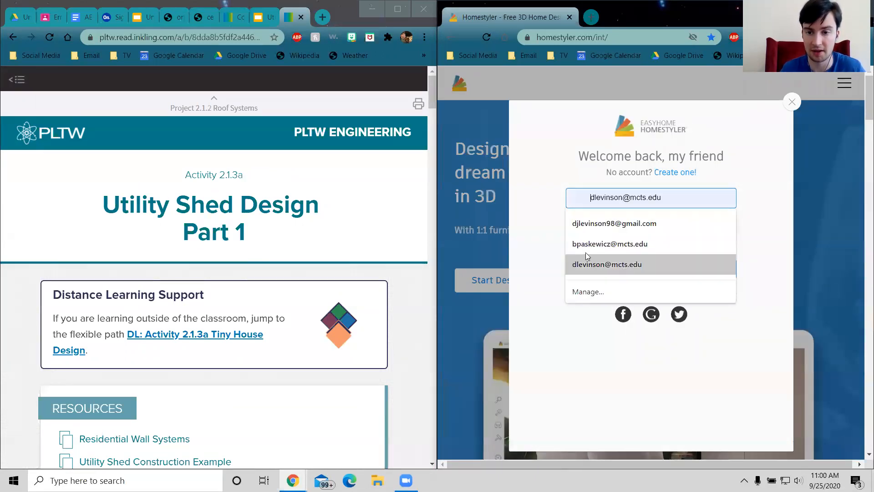
click(681, 378)
click(652, 315)
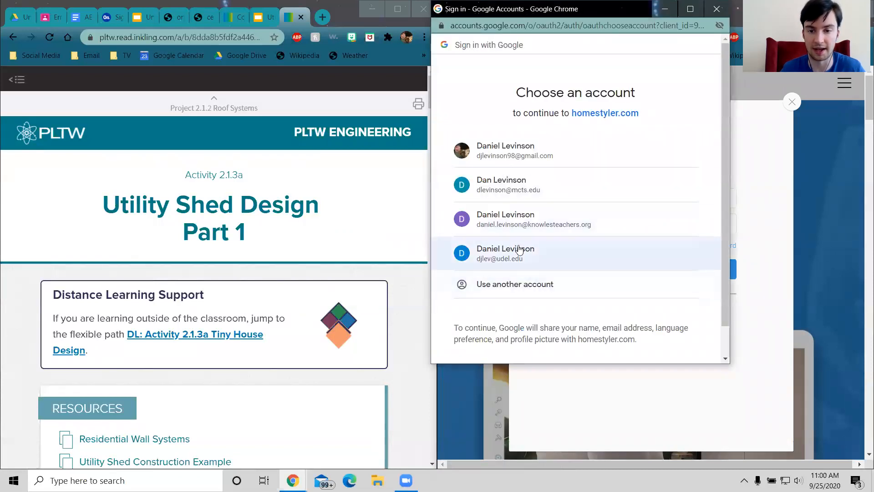
click(508, 179)
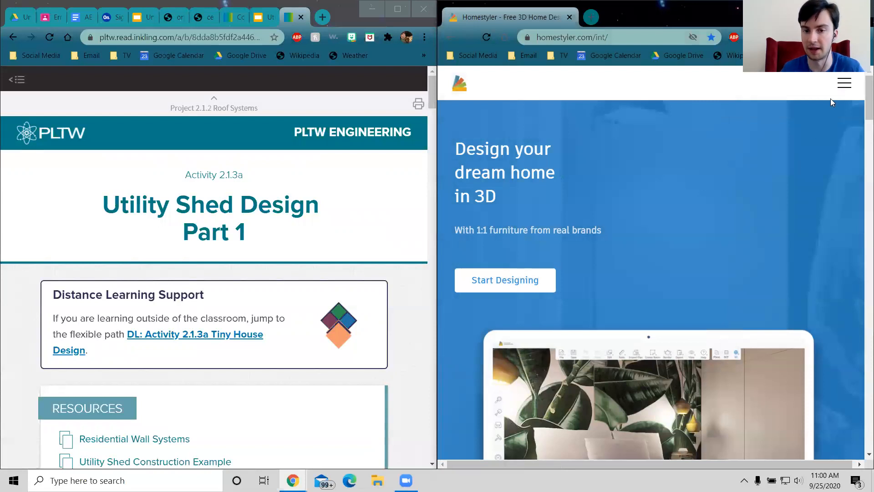
Step: Check the signed-in account in the site navigation and view the featured designs in the Gallery
click(845, 85)
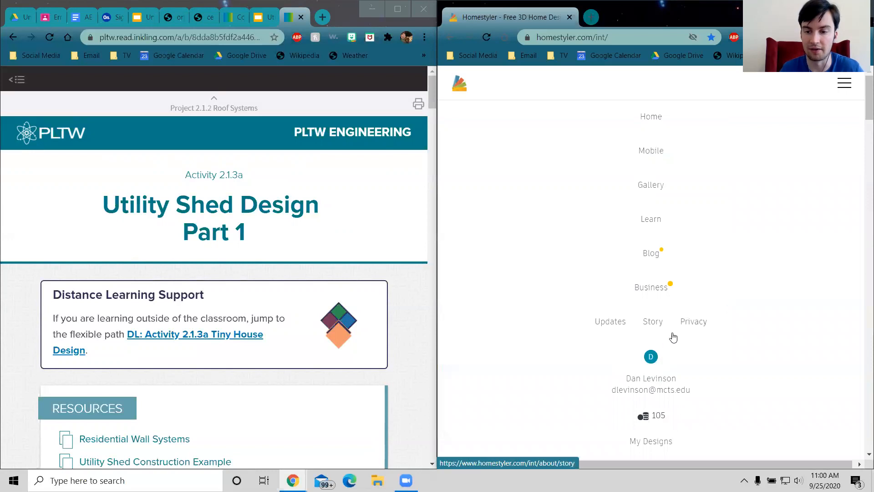
click(844, 87)
click(844, 84)
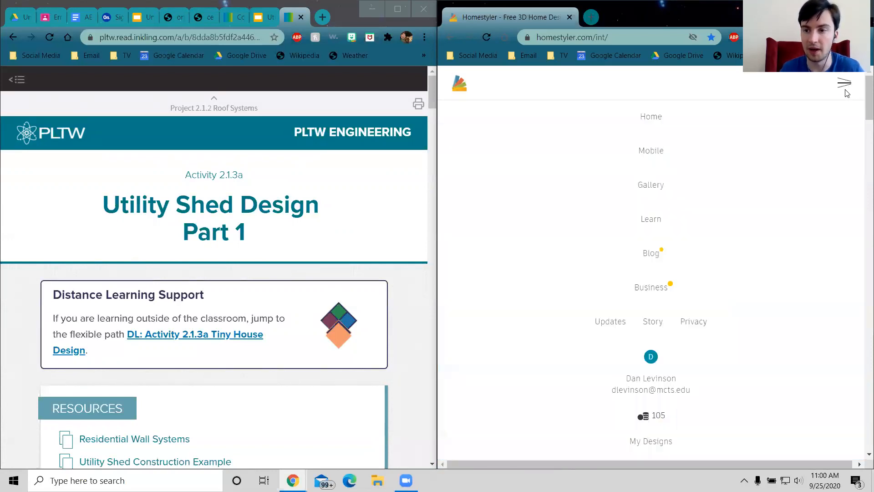
click(651, 187)
scroll(651, 191, down, 5)
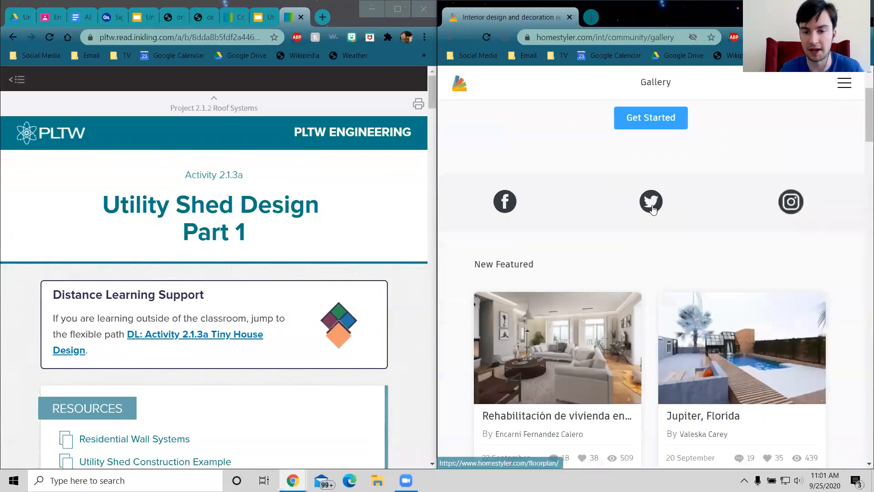
scroll(652, 205, up, 5)
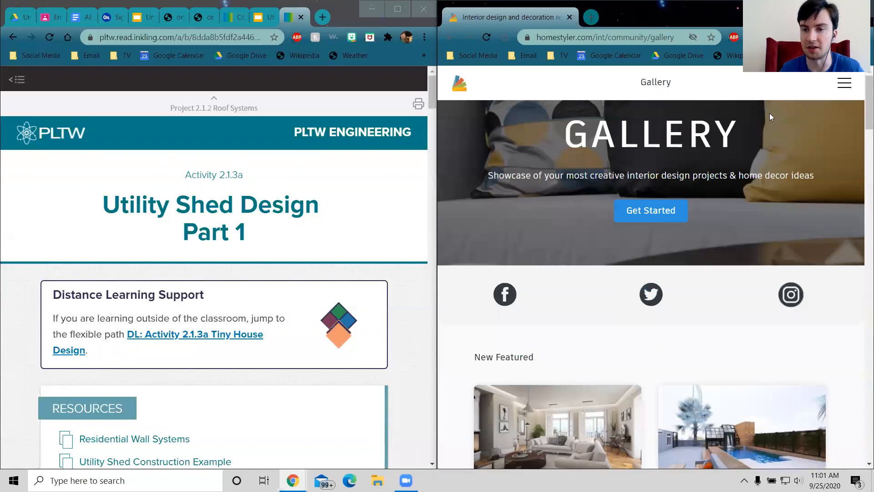
Step: Open My Designs and examine the saved web design GreenUtilityShed_DL and its editing options
click(844, 83)
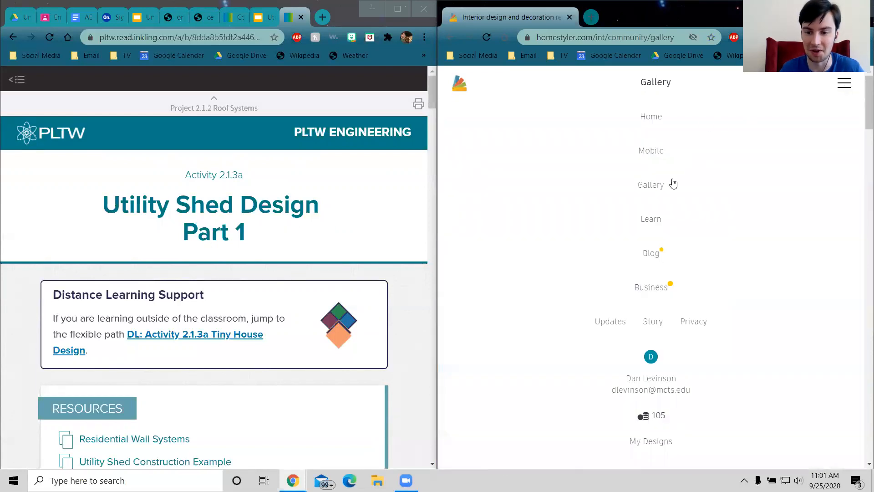
click(653, 443)
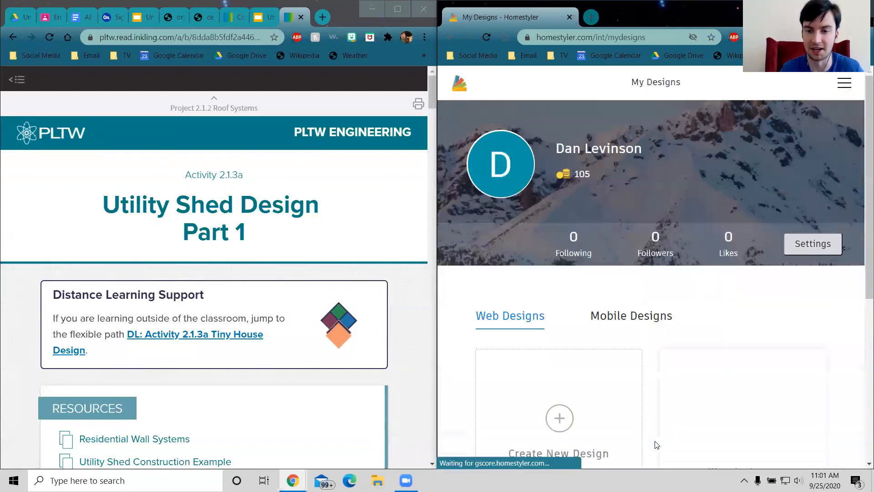
scroll(663, 255, down, 5)
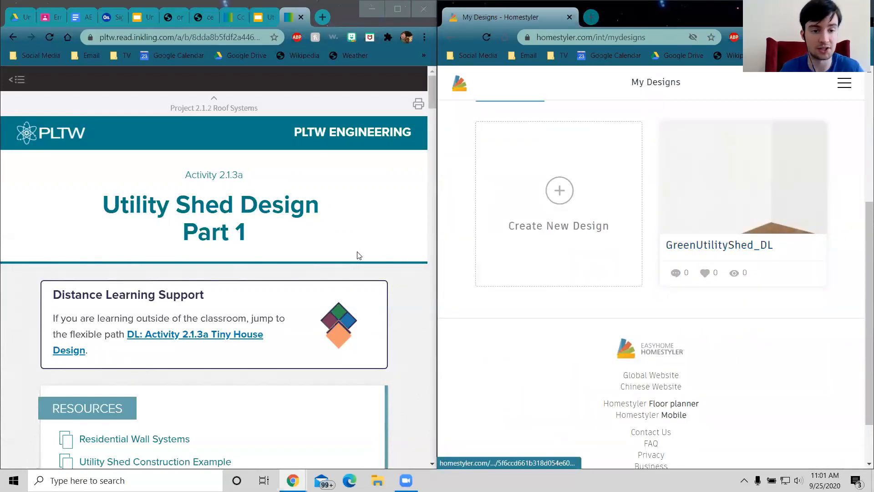
scroll(708, 296, up, 5)
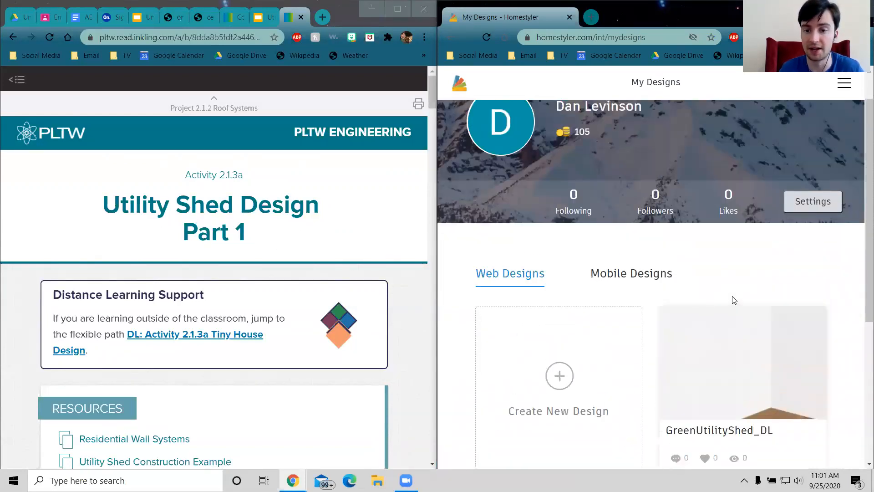
scroll(679, 400, down, 3)
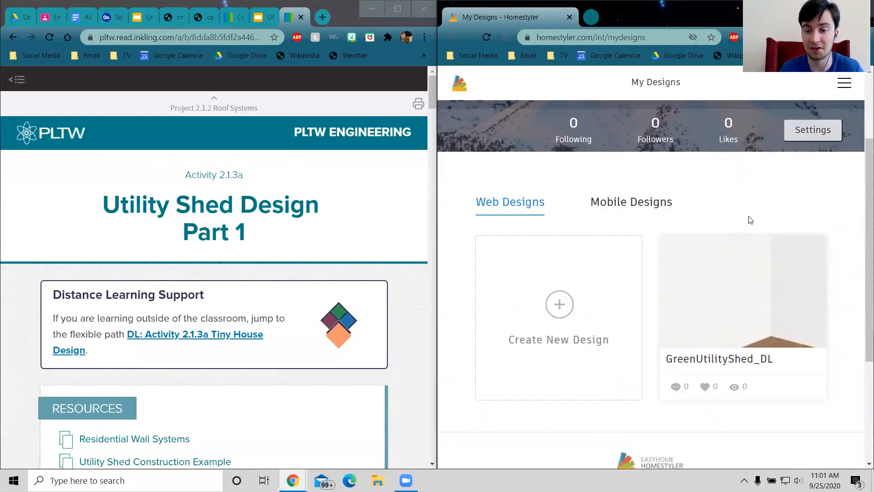
mouse_move(753, 253)
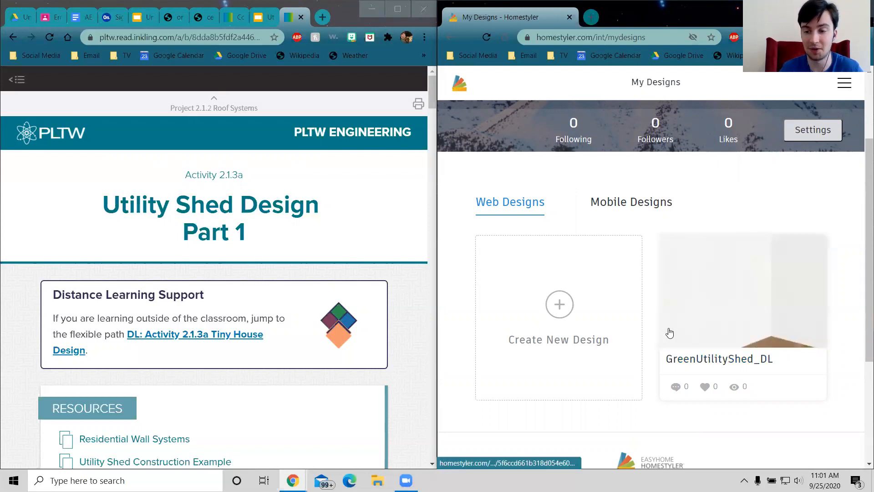
mouse_move(712, 280)
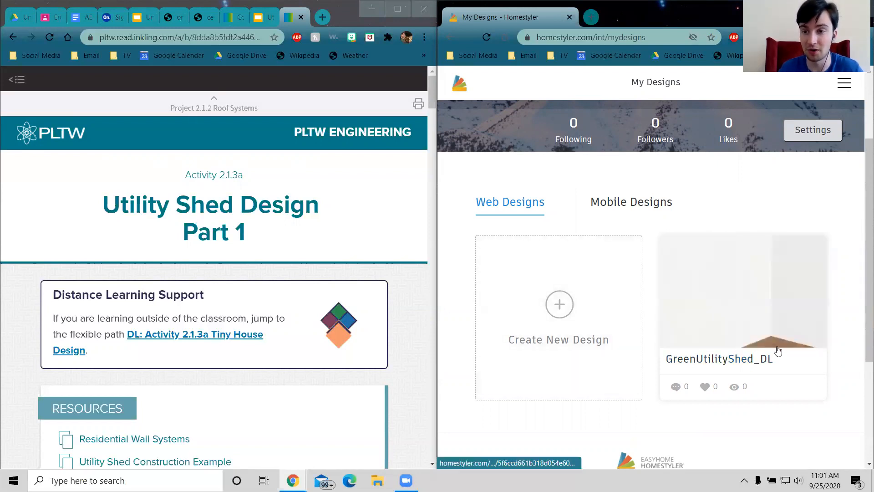
mouse_move(707, 244)
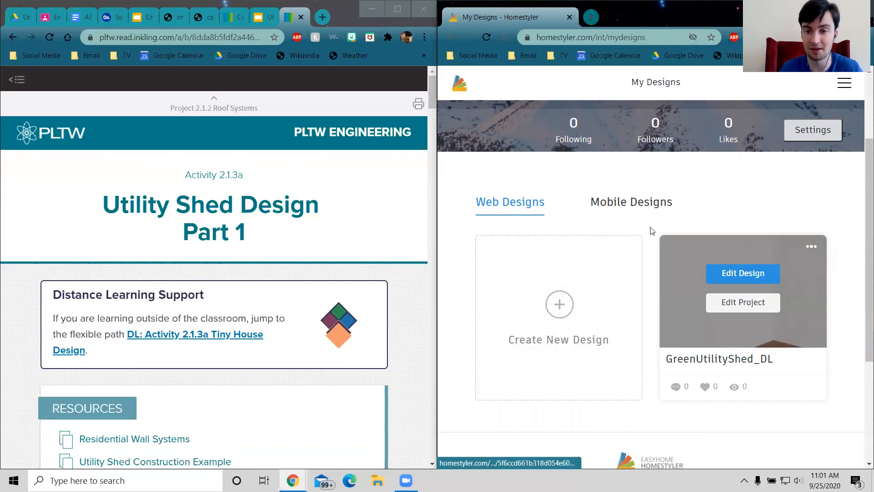
Step: Return to the Homestyler home page, start designing in the floor planner and view its design templates
scroll(741, 224, up, 3)
click(470, 88)
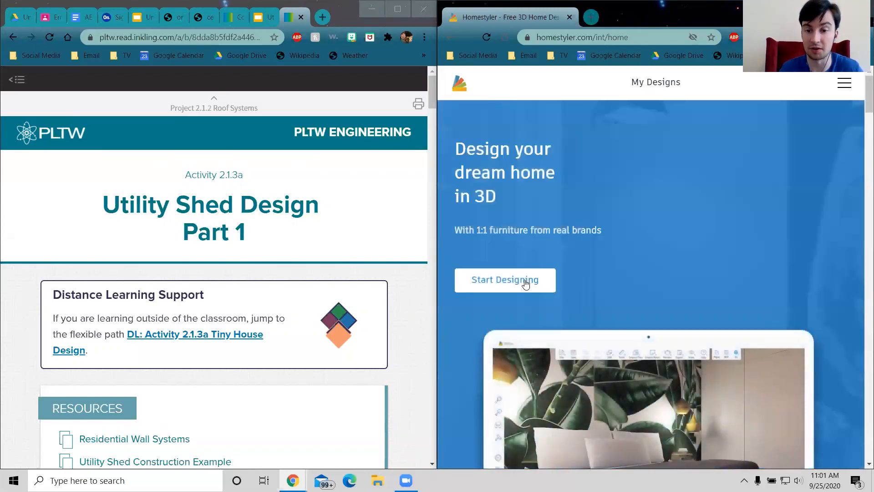
click(525, 283)
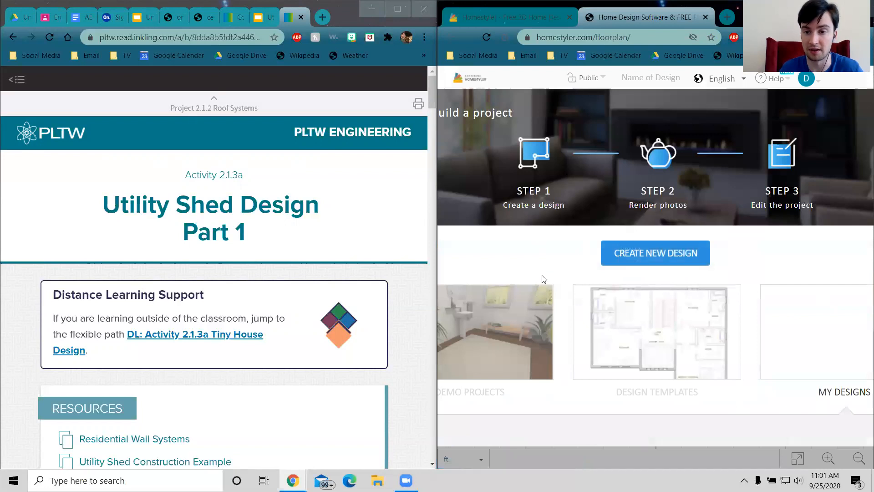
scroll(672, 257, down, 2)
scroll(671, 256, up, 2)
scroll(671, 256, down, 2)
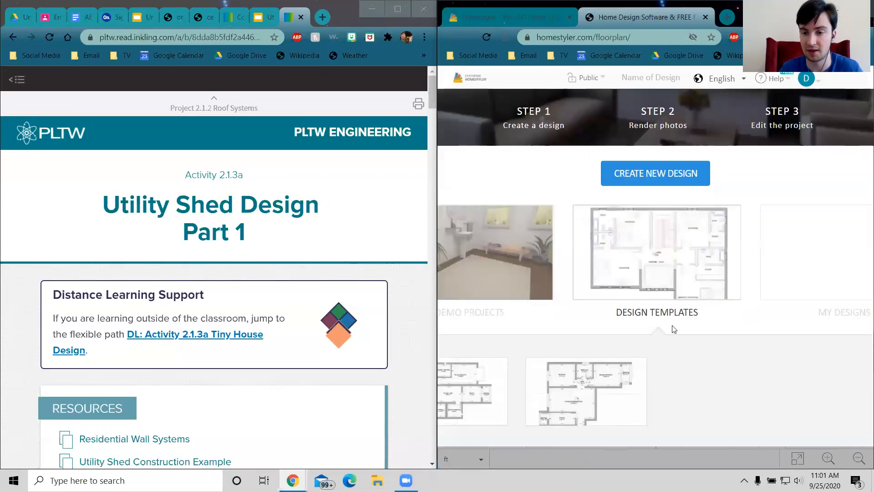
Step: Browse the demo projects, design templates and saved designs, create a new blank design and dismiss the scheduled maintenance notice
mouse_move(863, 263)
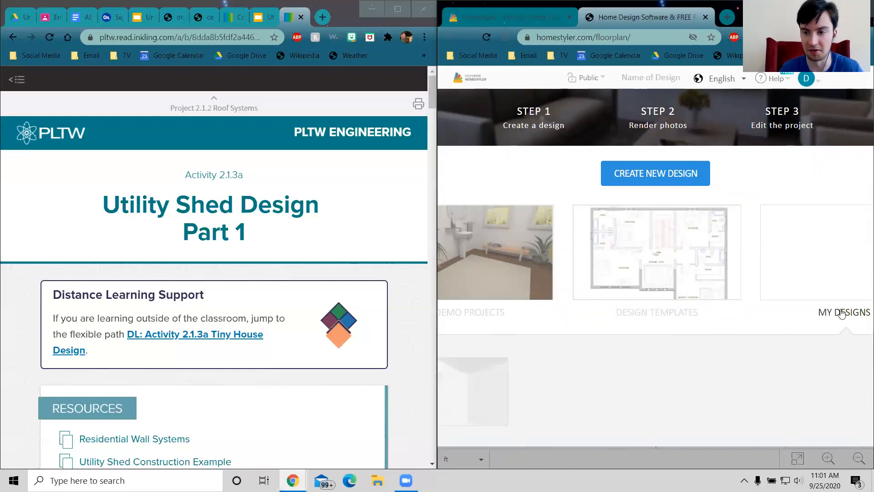
scroll(651, 359, up, 2)
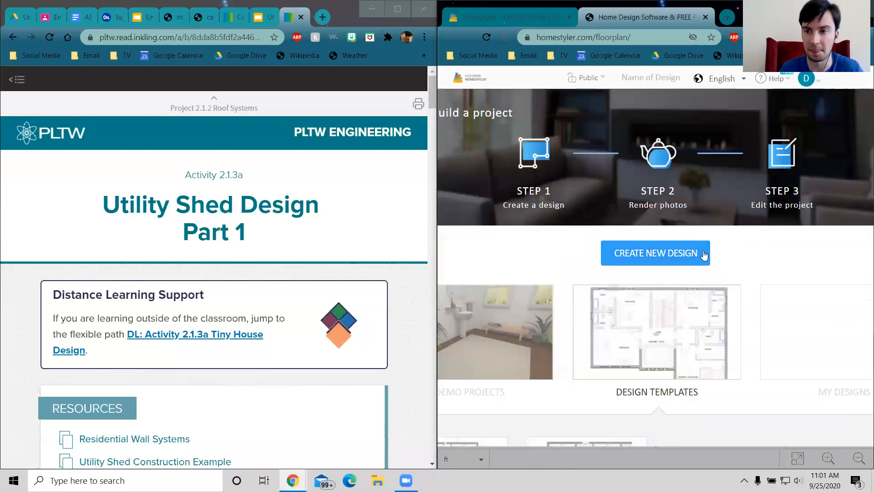
scroll(691, 263, down, 2)
scroll(589, 405, up, 2)
scroll(729, 319, down, 2)
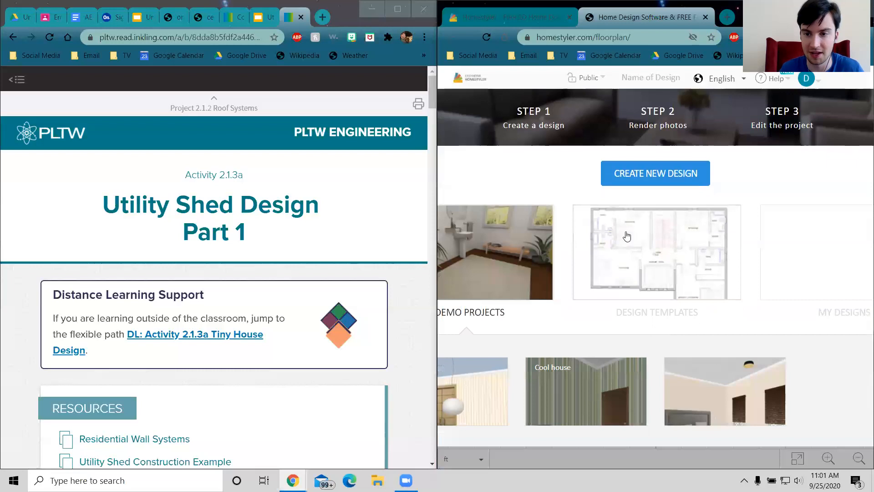
scroll(663, 172, up, 2)
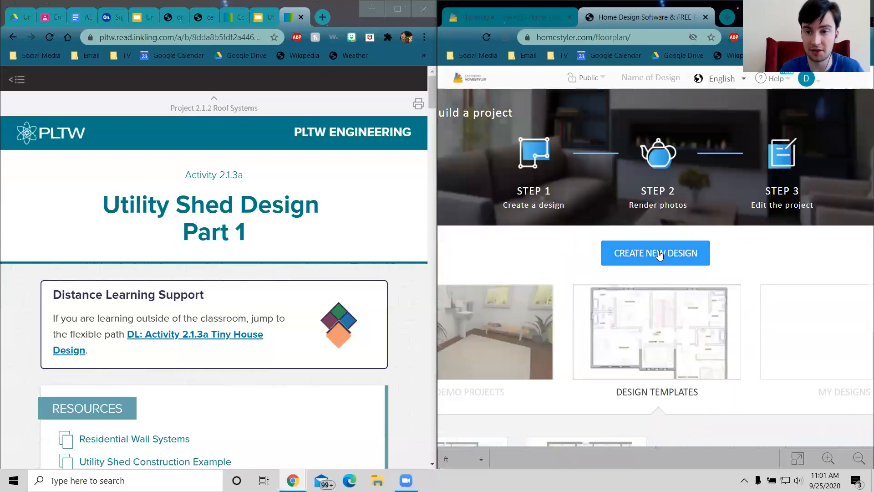
click(662, 253)
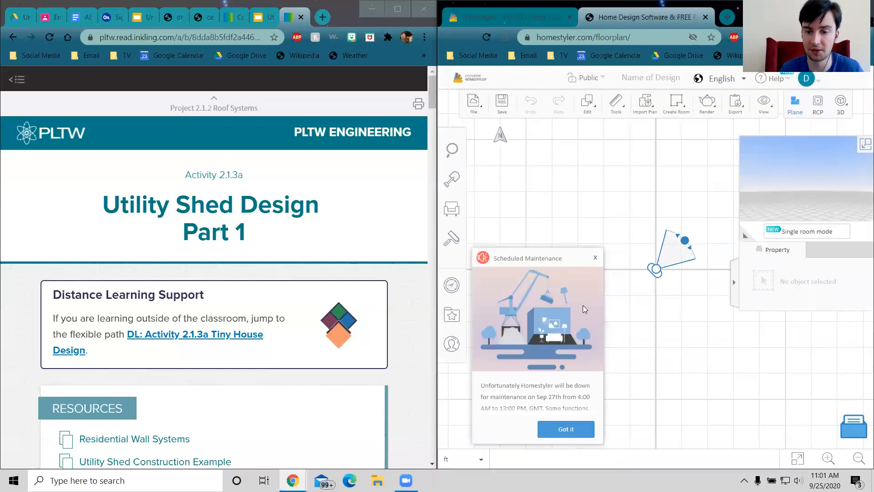
click(595, 258)
mouse_move(602, 285)
mouse_down()
mouse_move(523, 306)
mouse_move(556, 295)
mouse_up()
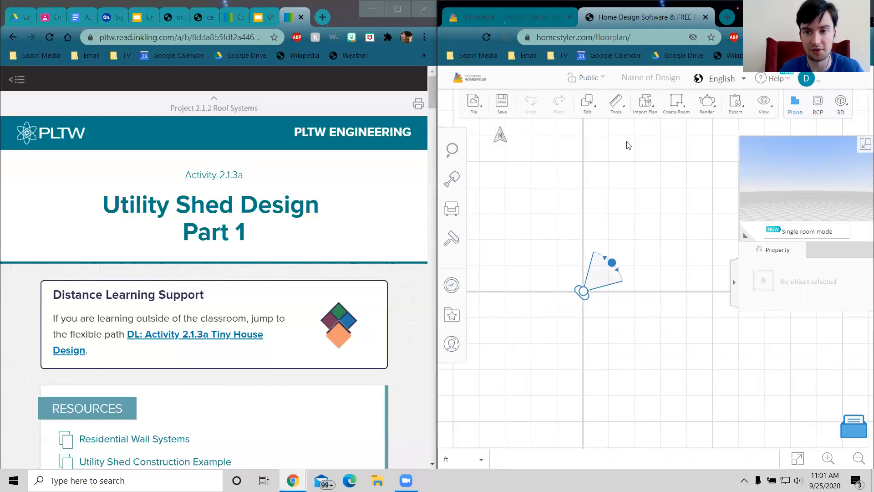
click(677, 103)
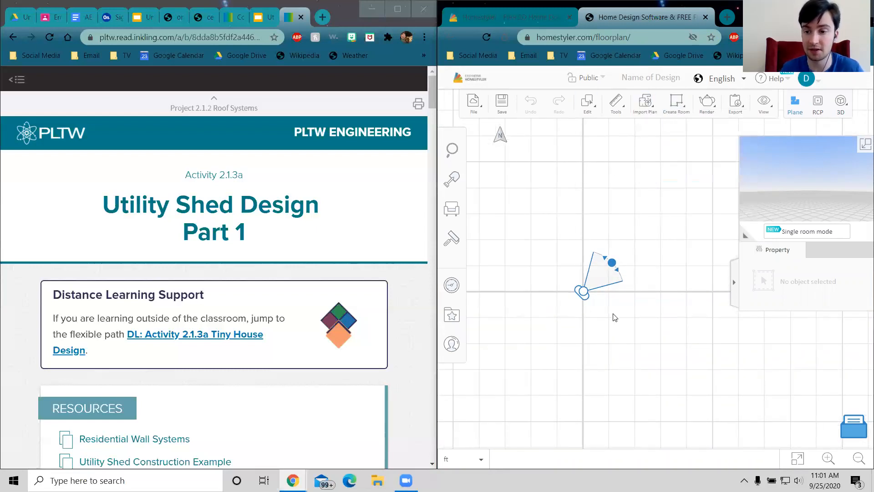
Step: Read the utility shed constraints in the PLTW activity and view the Utility Shed Working Drawings slide template
click(398, 353)
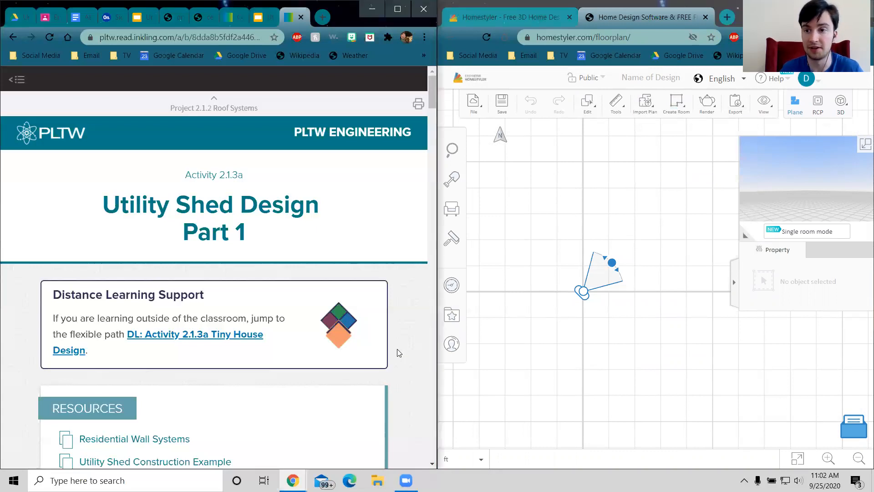
scroll(398, 353, down, 10)
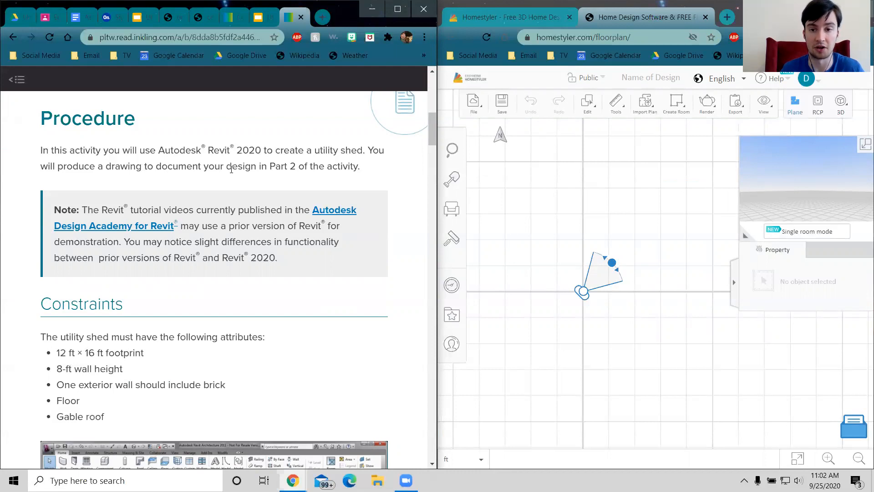
click(260, 21)
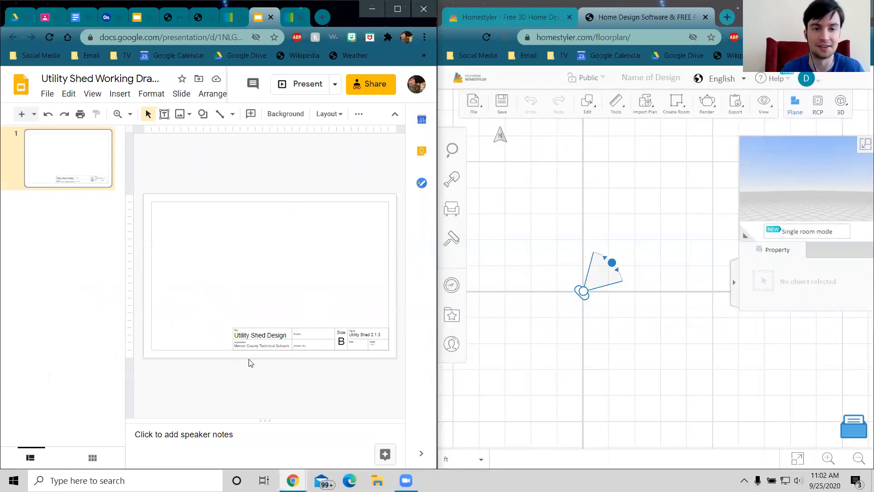
click(293, 22)
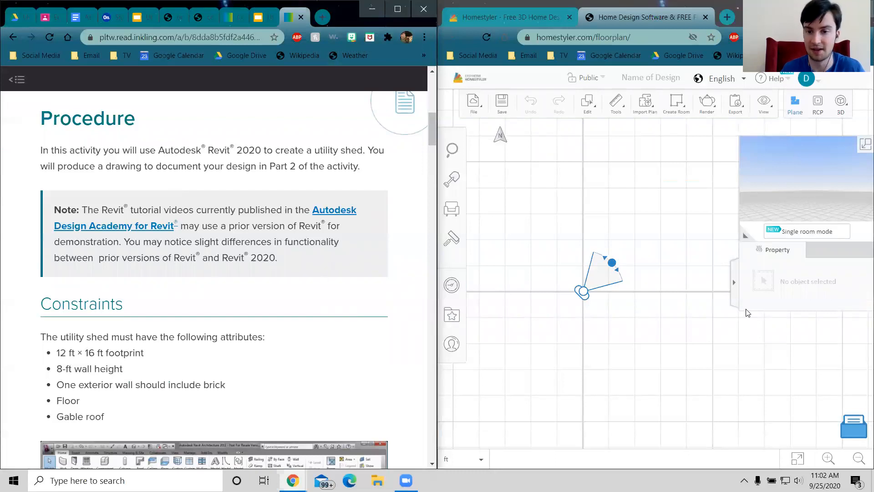
scroll(356, 258, down, 4)
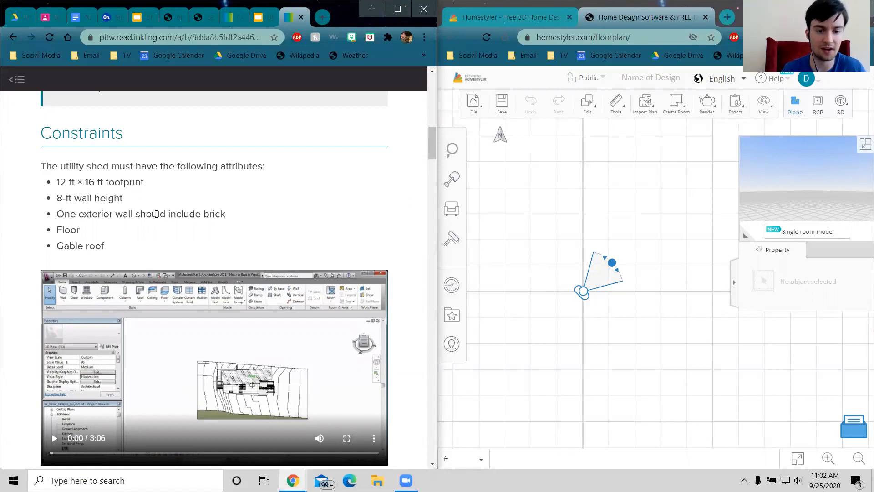
scroll(153, 208, down, 1)
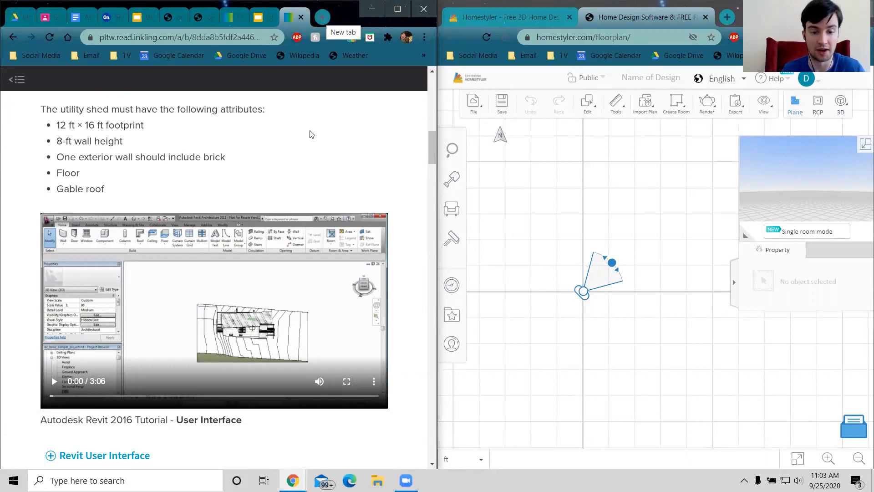
drag(301, 478, 267, 176)
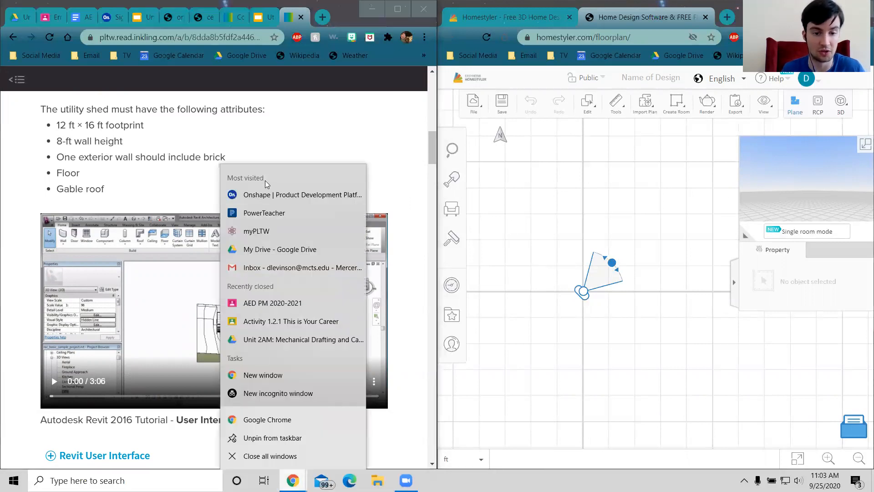
click(268, 420)
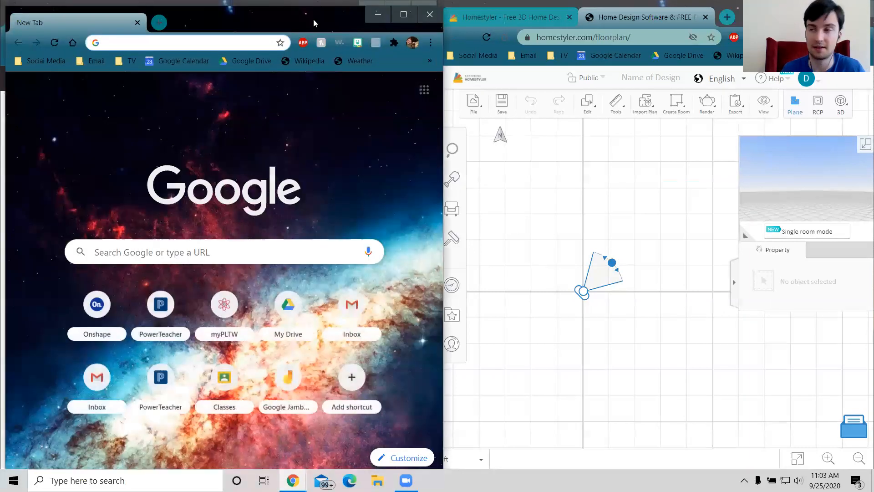
click(429, 14)
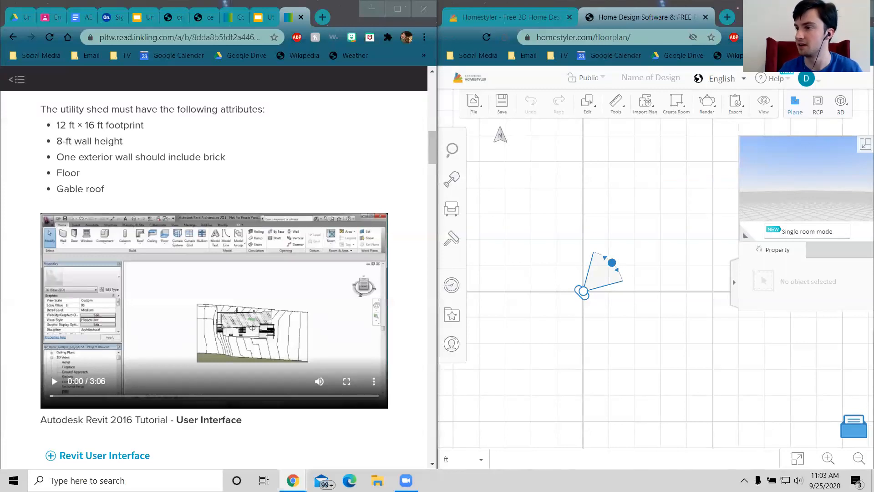
Step: Switch to the Google Images results for gable roof, enlarge the InterNACHI roof diagram and return to the activity page
key(alt+Tab)
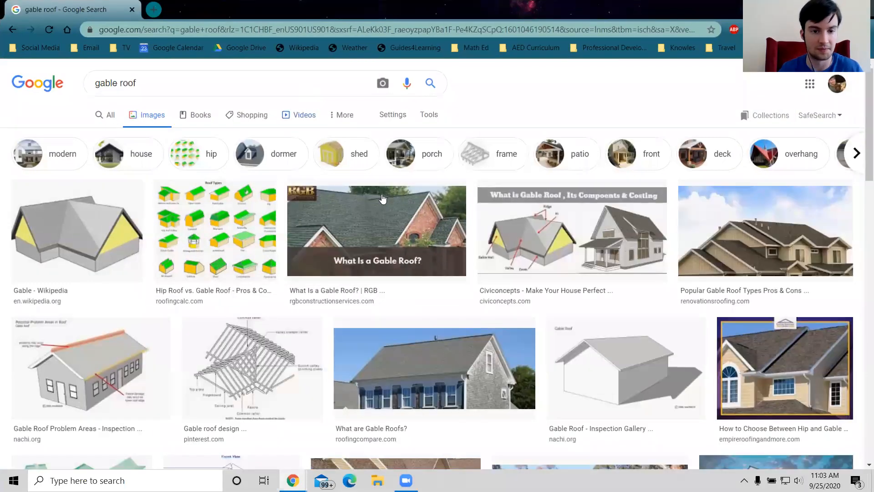
click(78, 369)
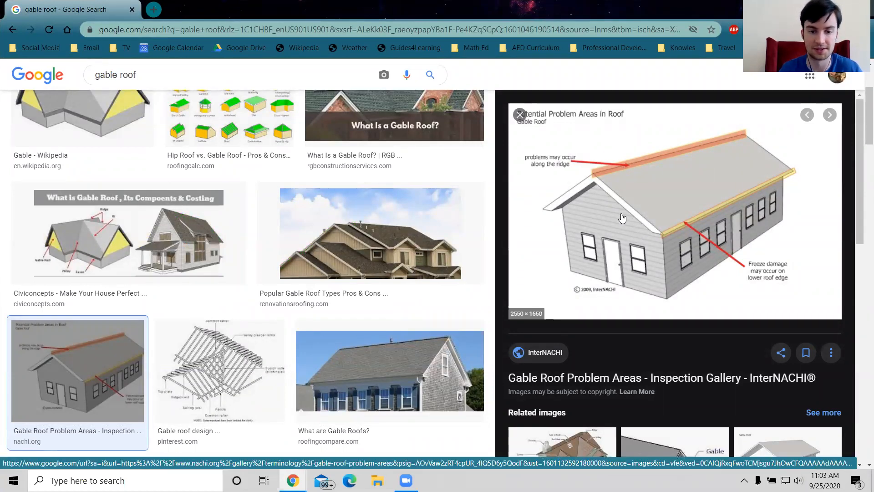
double_click(402, 14)
click(408, 168)
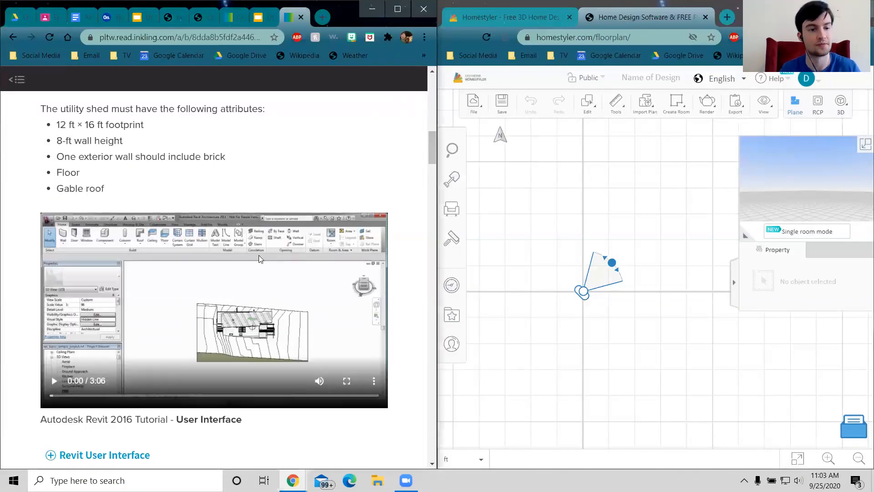
Step: Read the activity's Revit Instructions on creating the project, renaming elevation levels and starting the exterior walls
scroll(255, 252, down, 3)
scroll(254, 254, down, 10)
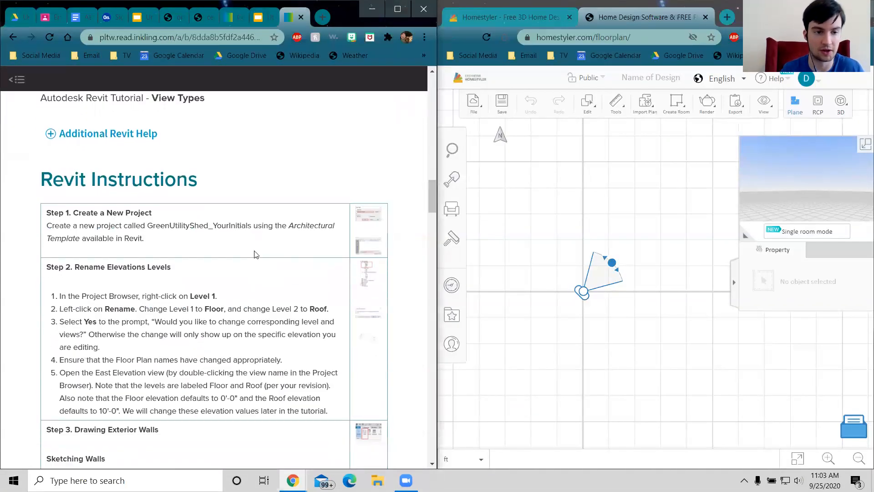
scroll(255, 252, up, 1)
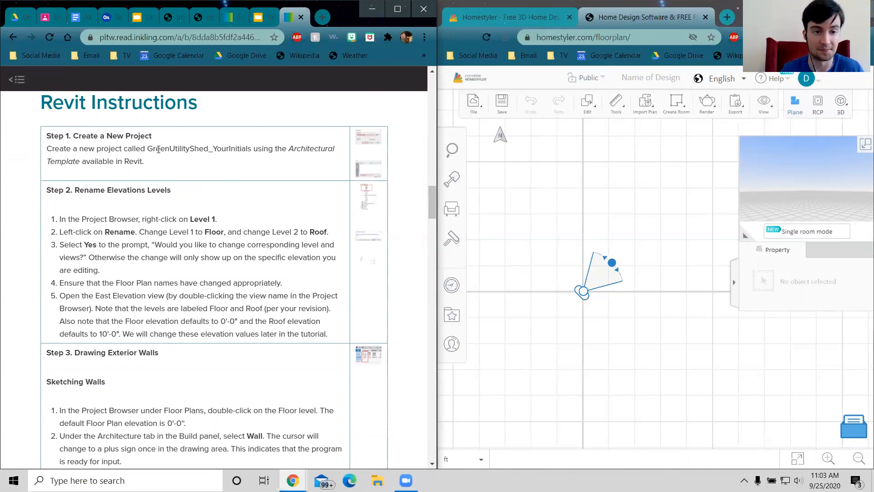
double_click(306, 148)
double_click(57, 164)
click(128, 213)
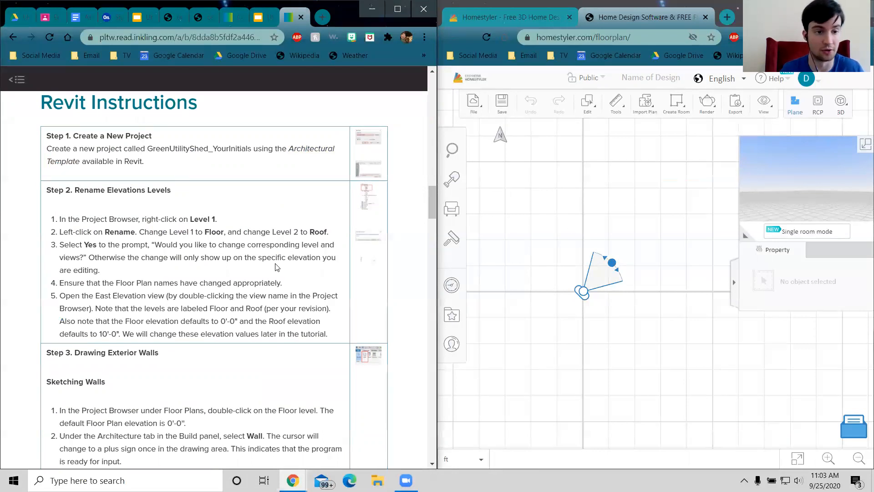
scroll(278, 266, down, 1)
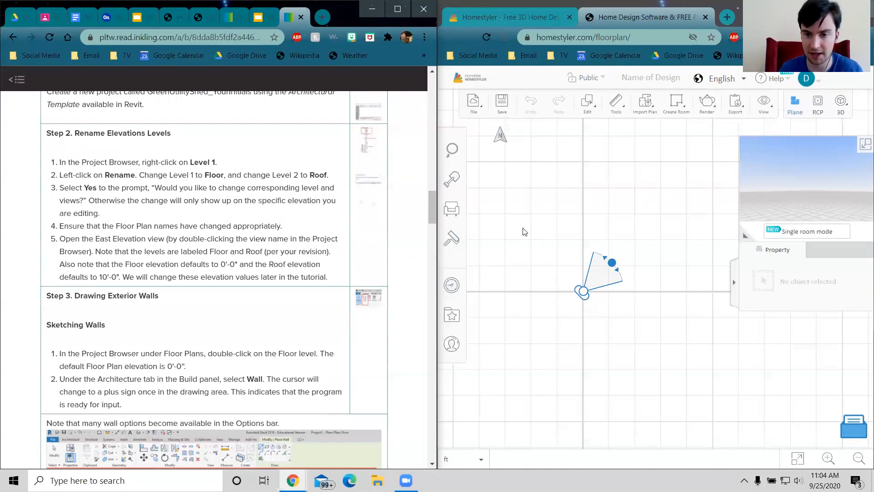
scroll(262, 191, down, 1)
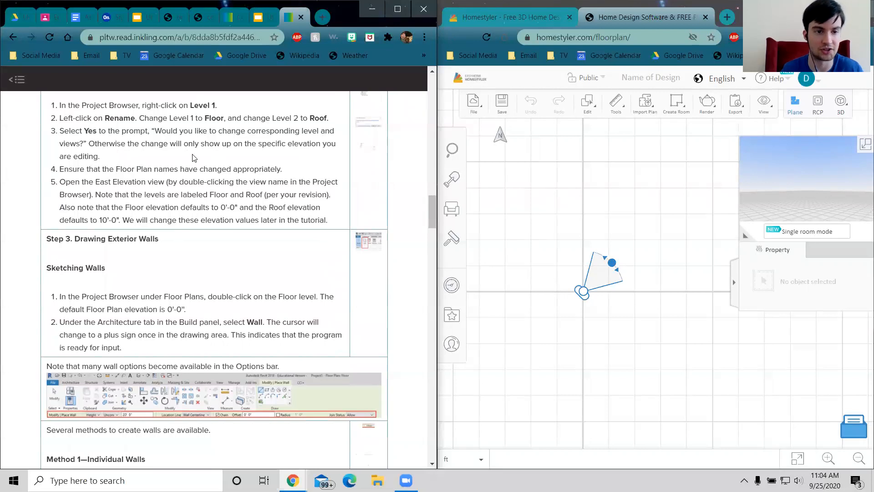
scroll(127, 144, up, 1)
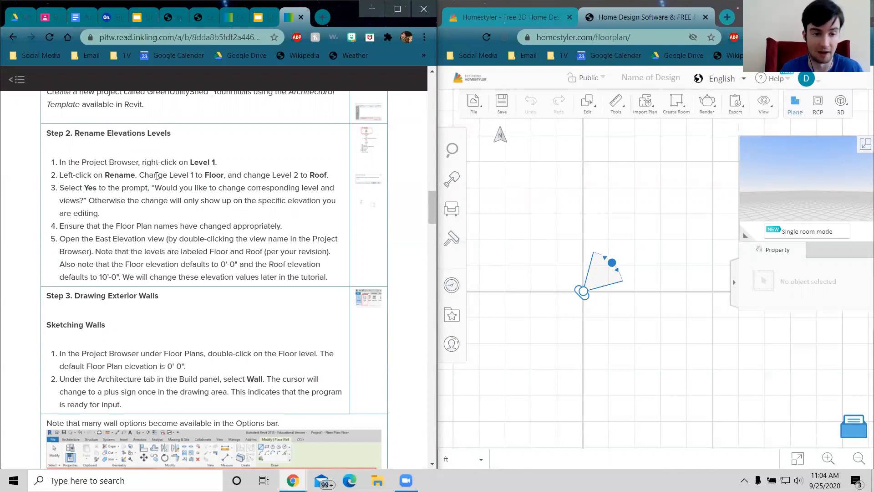
scroll(157, 176, down, 3)
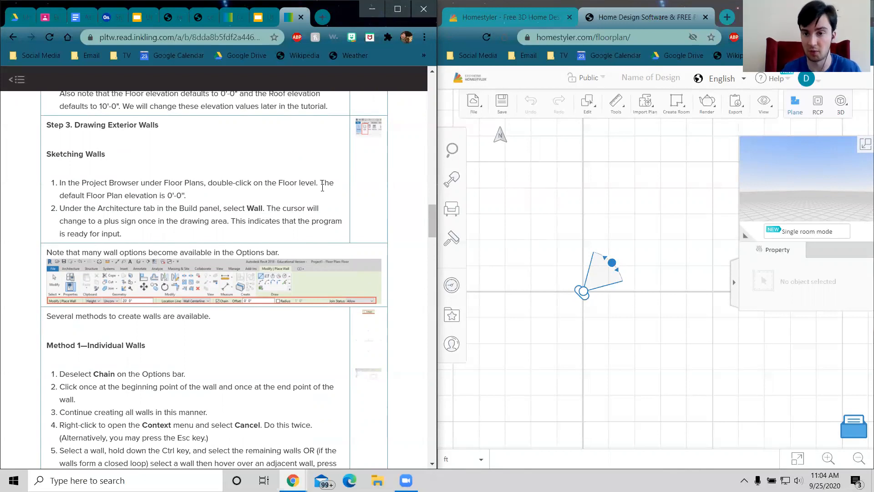
Step: Turn the camera in the 3D preview and hide the object properties beside the floor plan
mouse_move(605, 200)
mouse_down()
mouse_move(674, 244)
mouse_move(537, 173)
mouse_move(519, 201)
mouse_move(535, 267)
mouse_up()
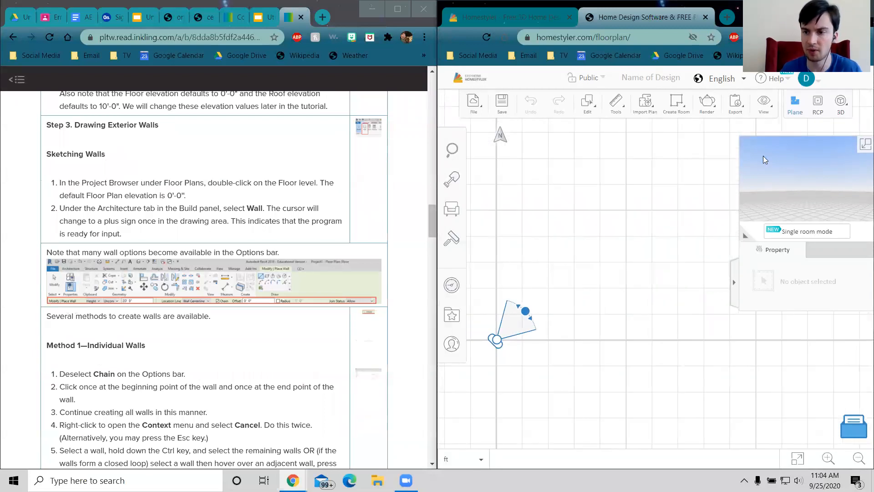
drag(774, 147, 783, 176)
drag(770, 207, 775, 186)
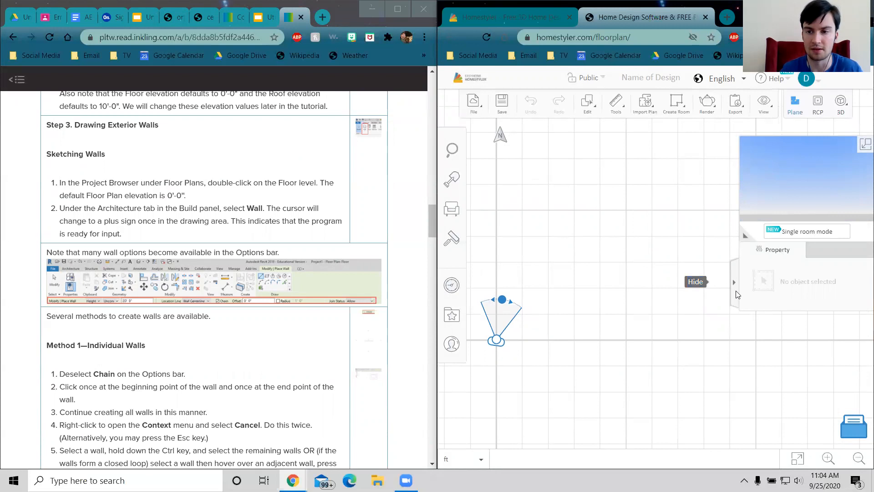
click(738, 291)
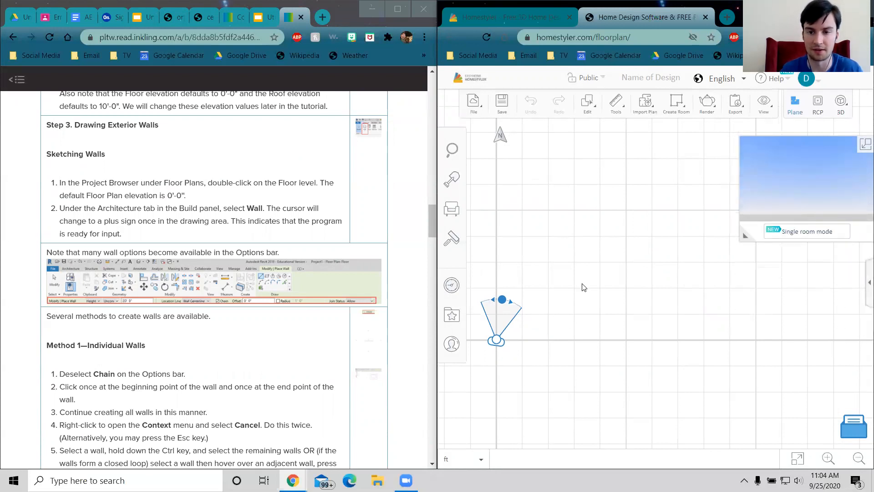
drag(533, 322, 559, 338)
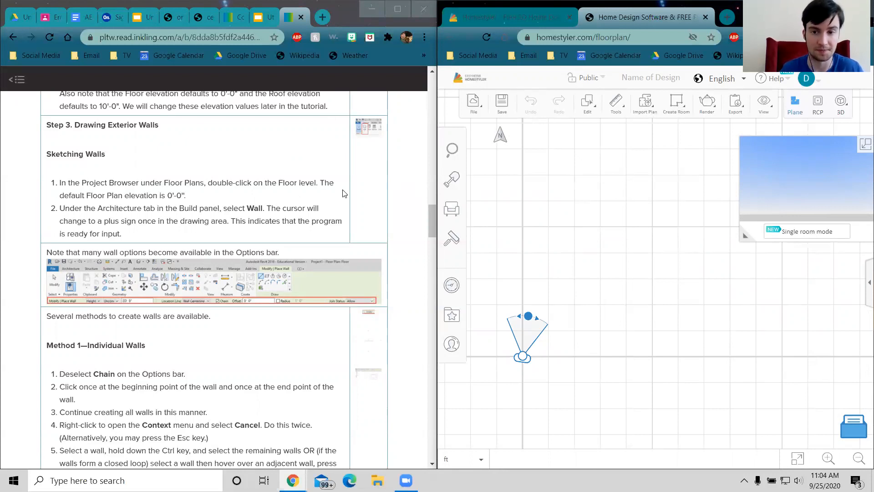
Step: Examine the activity instructions on wall creation methods, wall orientation, wall dimensions and level elevations
mouse_move(678, 107)
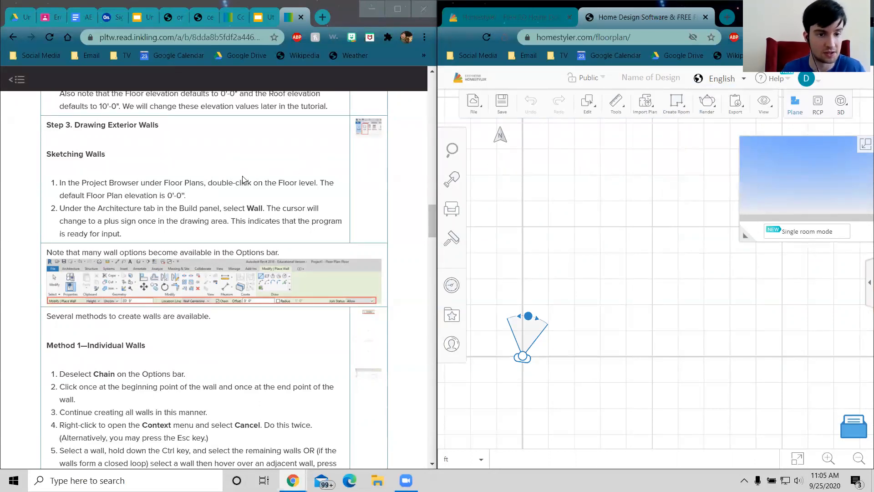
scroll(314, 231, down, 3)
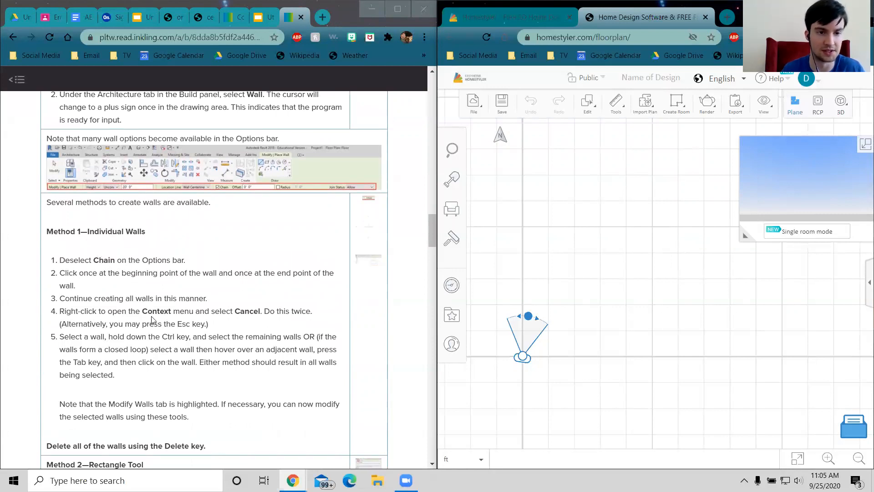
double_click(256, 94)
click(678, 117)
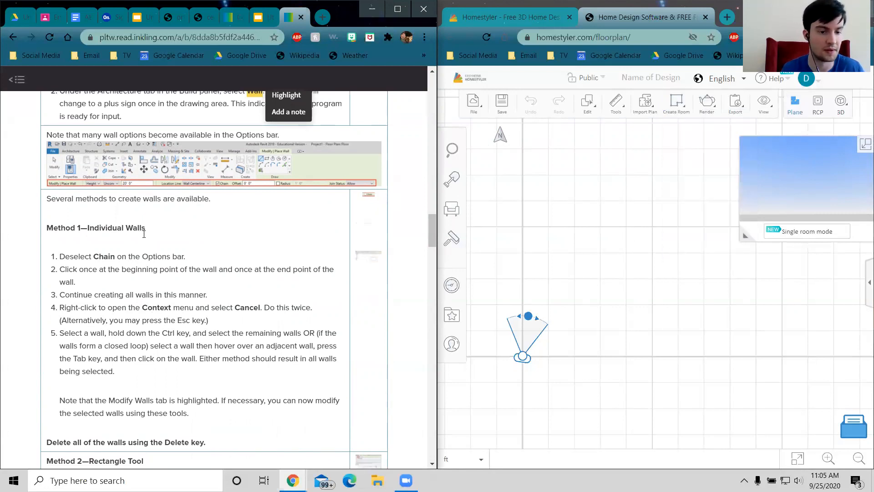
scroll(144, 234, down, 7)
scroll(144, 234, down, 9)
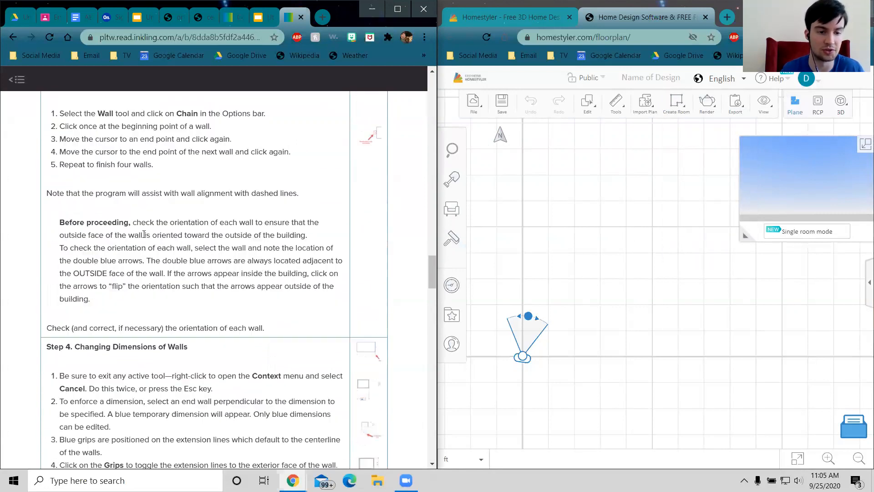
scroll(144, 236, down, 5)
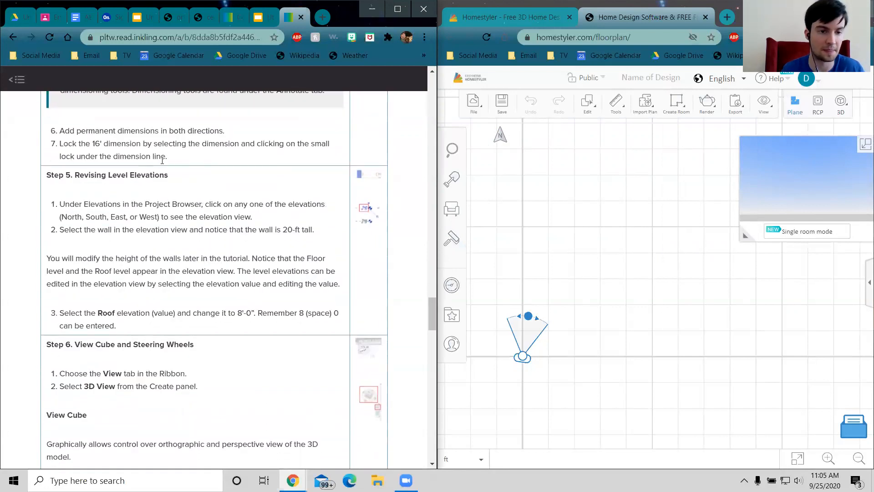
Step: Reread the activity's instructions on the 12' × 16' exterior wall dimensions and on revising the level elevations
scroll(159, 164, down, 1)
scroll(129, 157, up, 9)
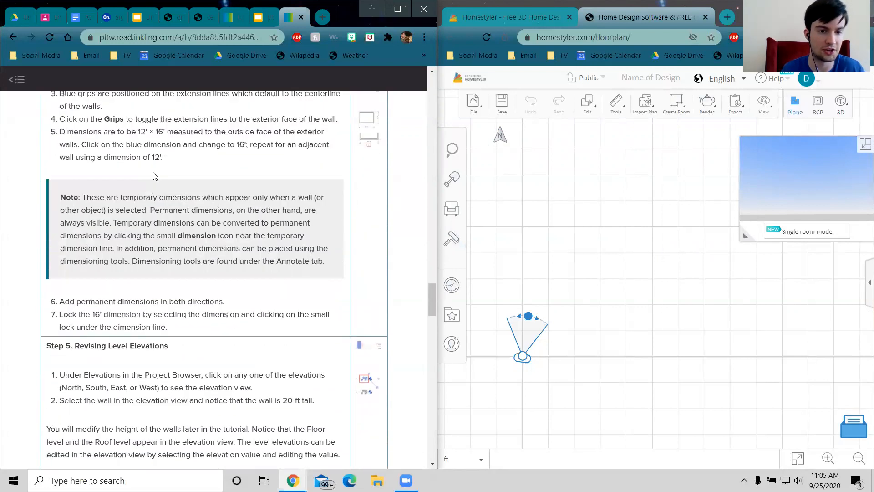
scroll(154, 177, down, 4)
scroll(154, 177, down, 3)
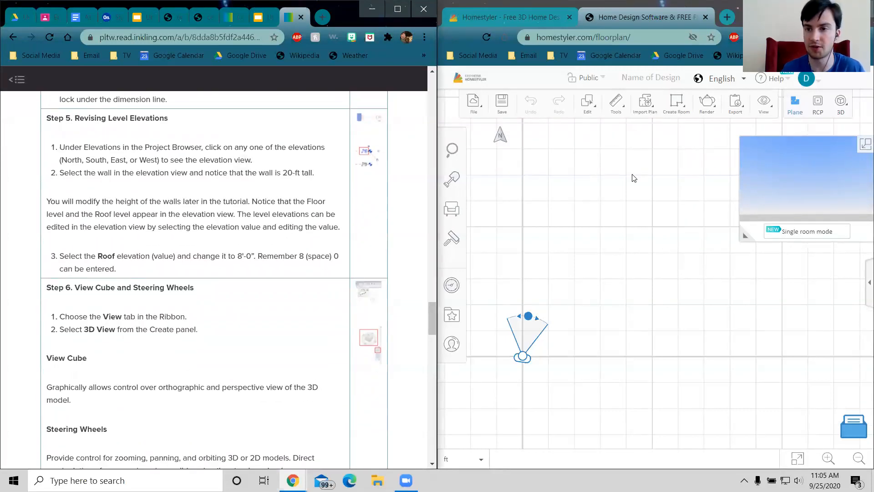
Step: Draw two joined trial walls by center, one vertical about 11' 5" long and one horizontal about 9' 11" long
click(678, 104)
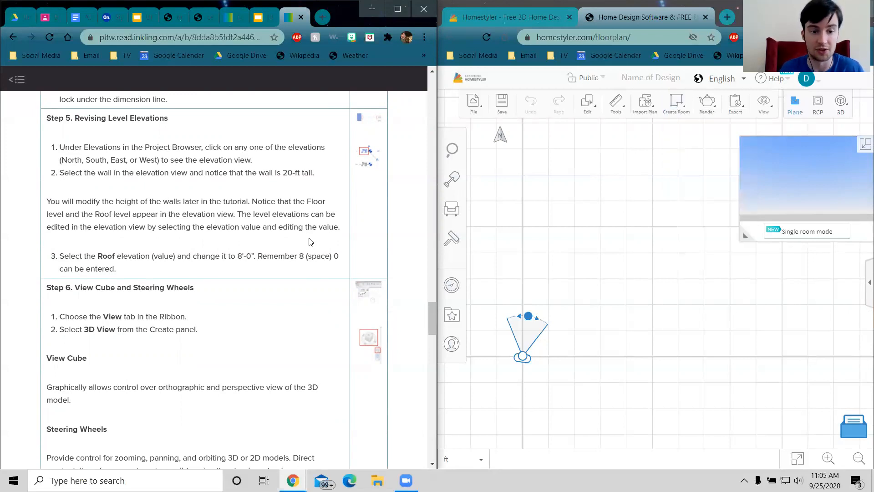
click(677, 102)
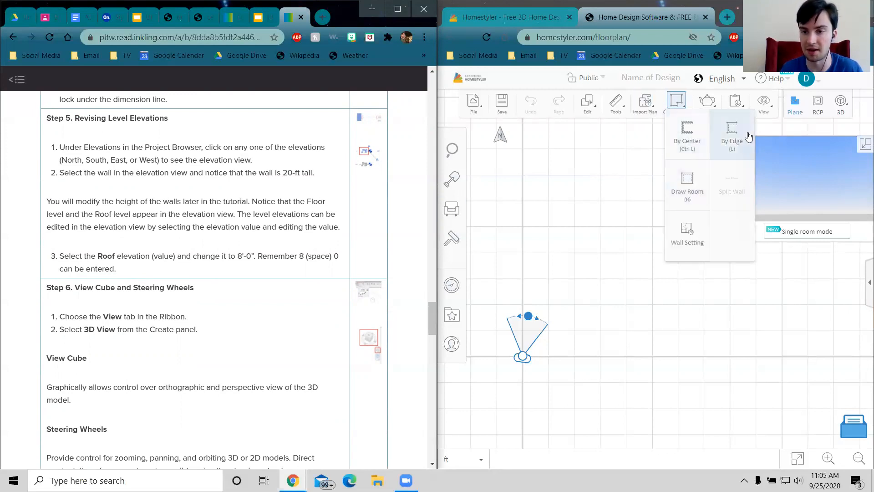
click(703, 154)
click(566, 164)
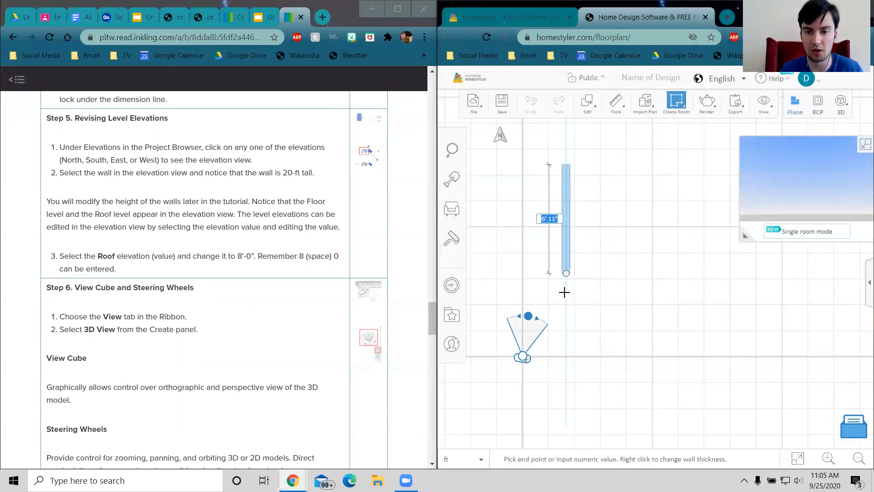
click(566, 345)
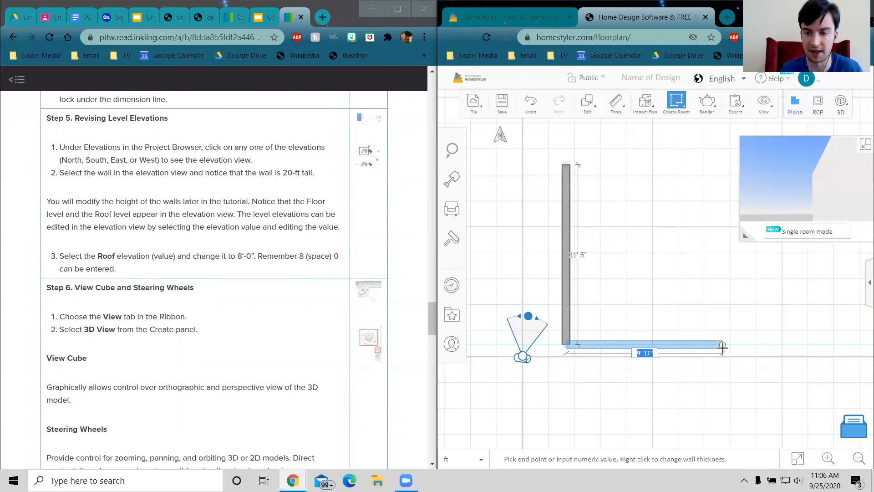
click(722, 347)
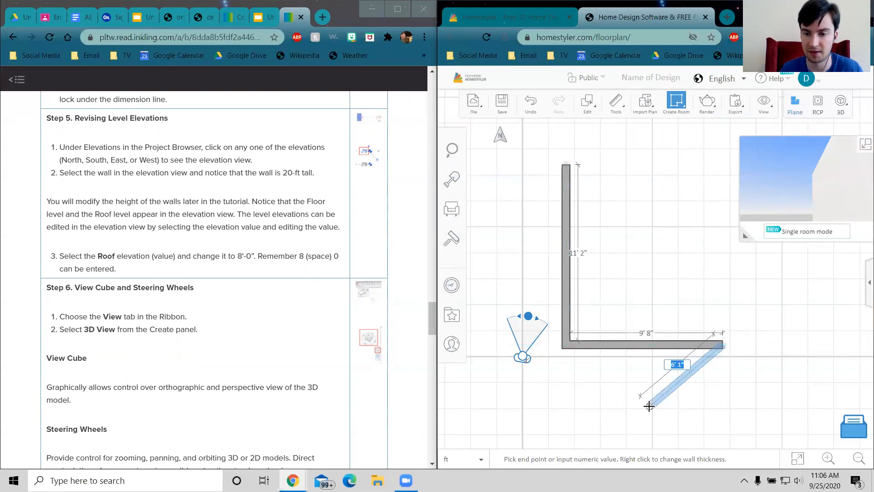
key(Escape)
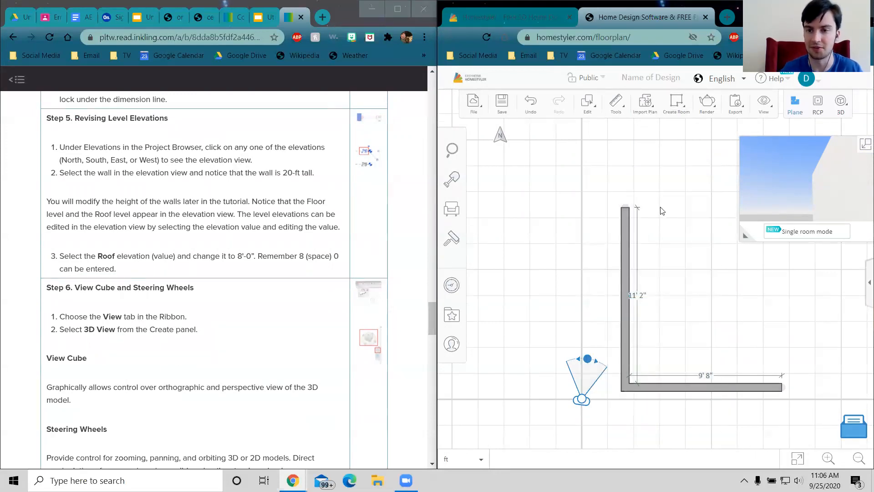
Step: Delete both trial walls from the floor plan
mouse_move(594, 104)
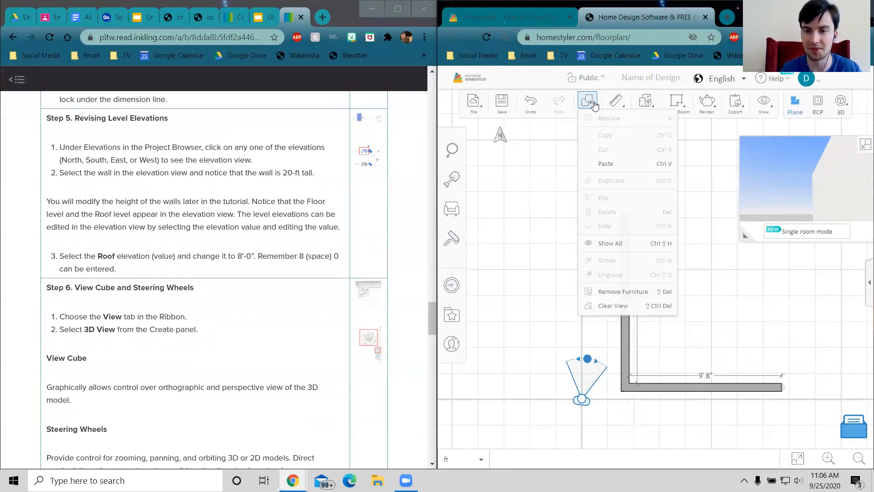
click(627, 230)
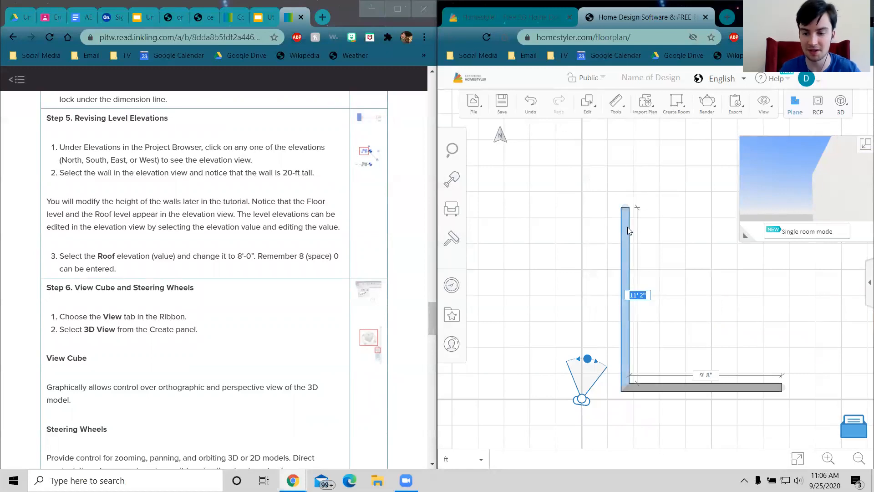
key(Delete)
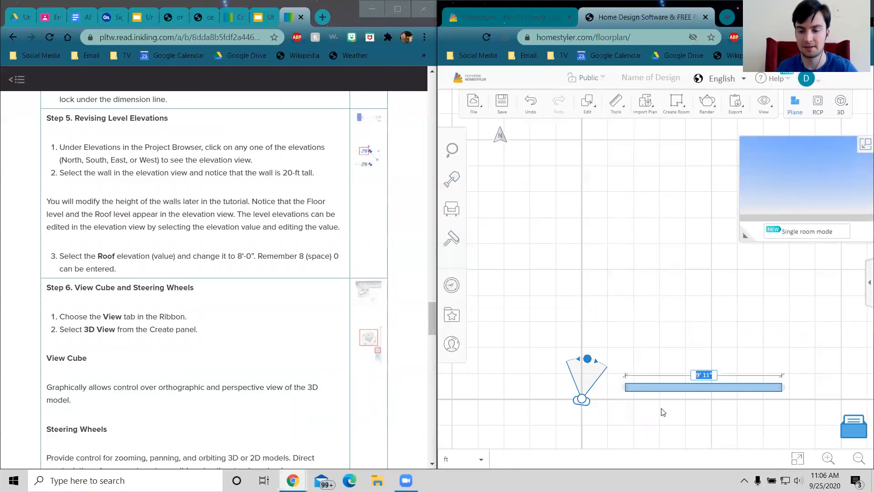
key(Delete)
drag(648, 247, 571, 241)
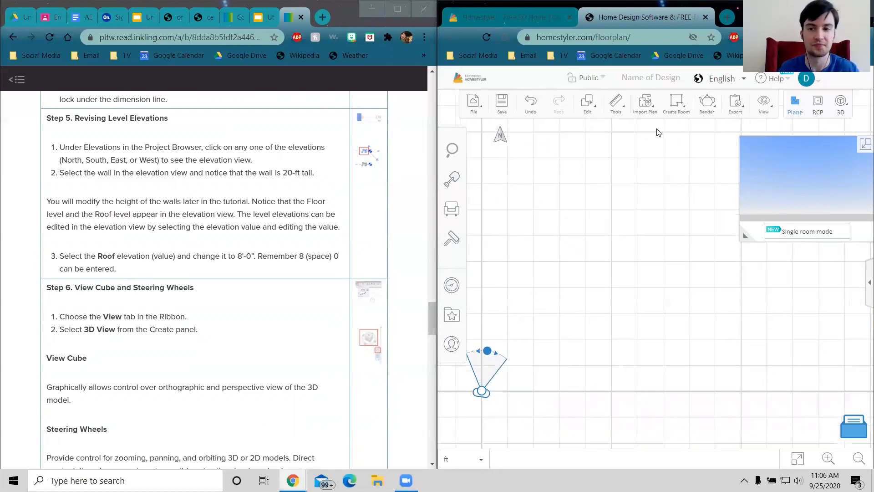
Step: Draw a 12 ft horizontal wall by edge as the shed's bottom side
mouse_move(677, 103)
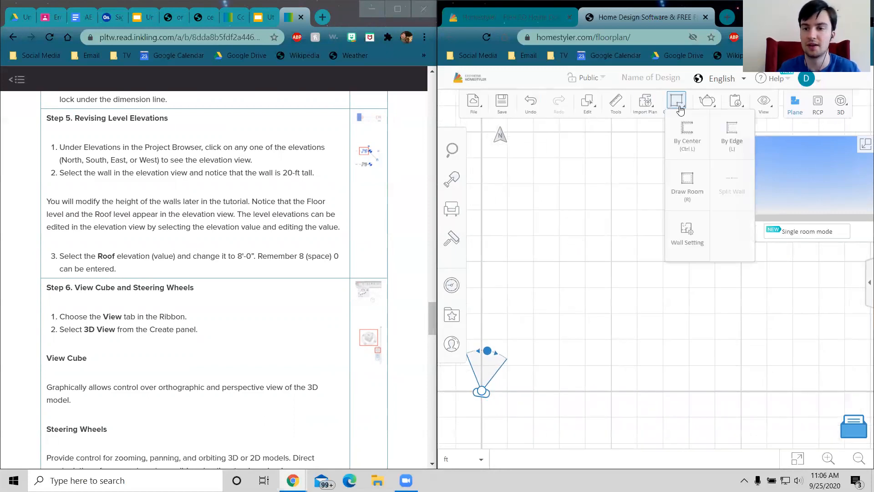
click(727, 132)
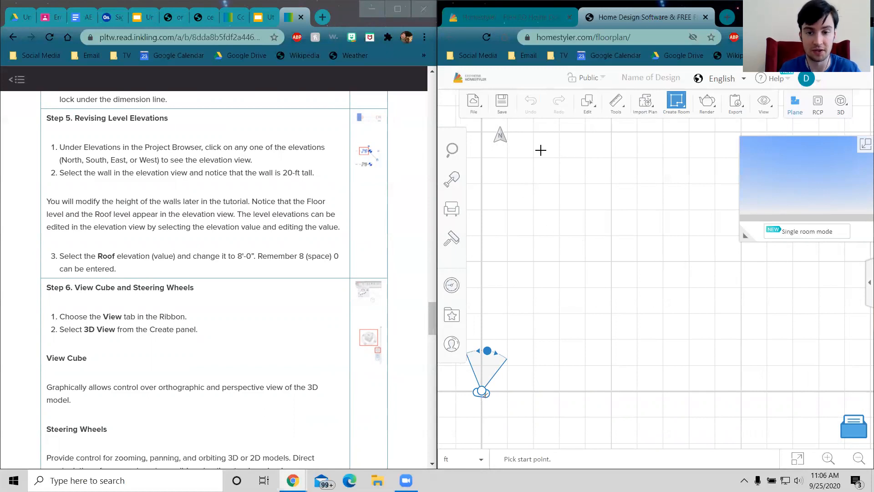
click(548, 366)
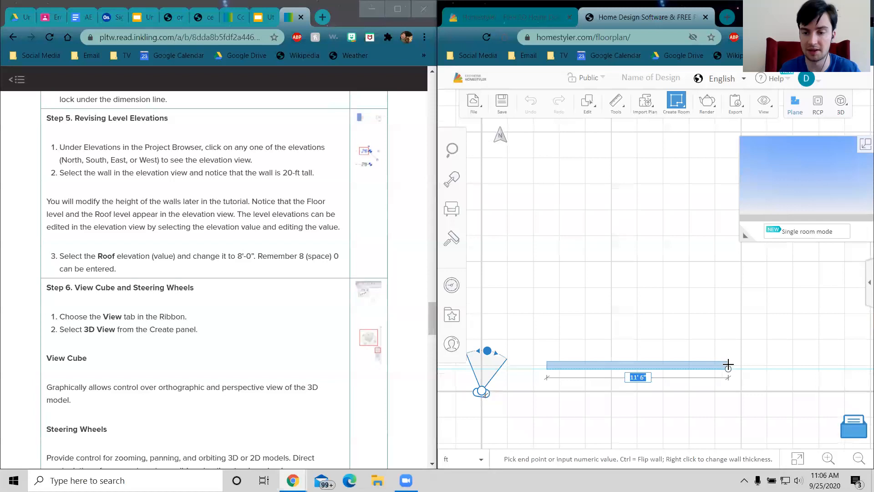
text(12)
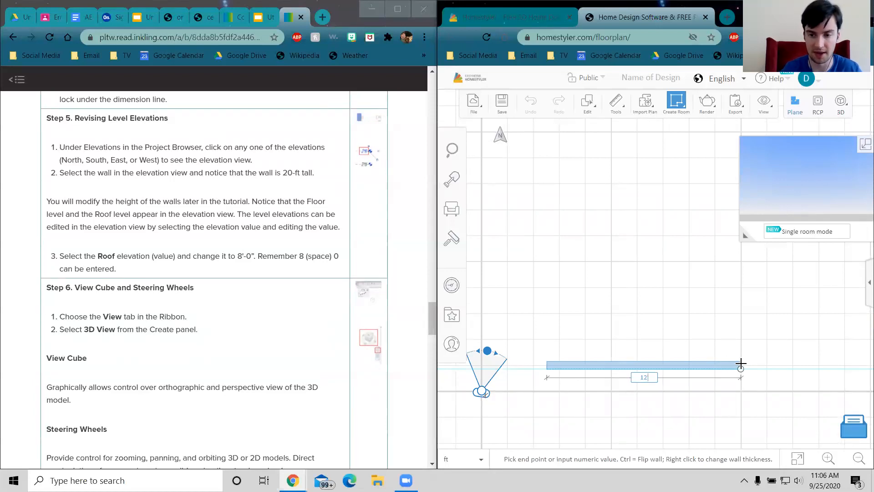
key(Return)
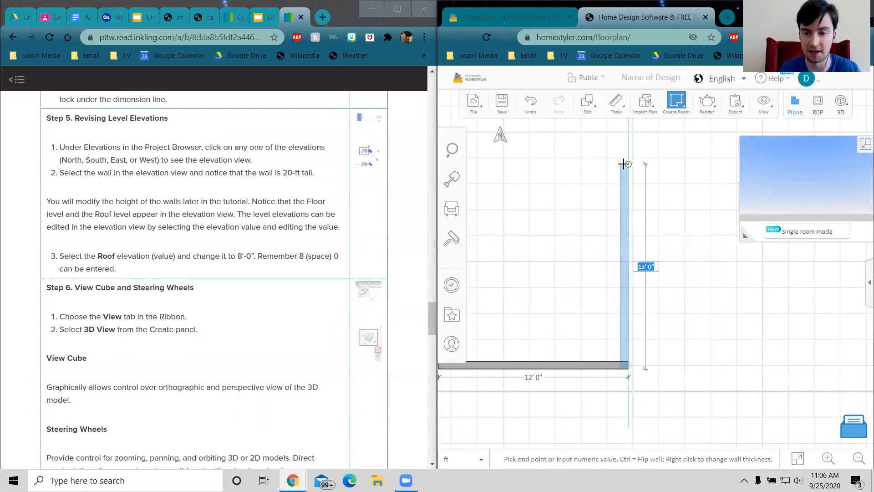
Step: Try a 16 ft vertical wall up from the bottom wall's right end, end the wall chain and delete that vertical wall
text(16)
key(Return)
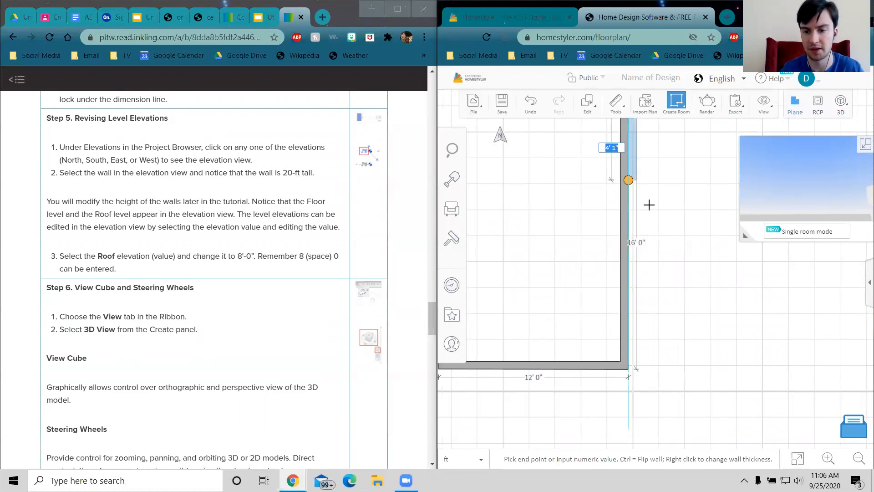
scroll(605, 242, down, 2)
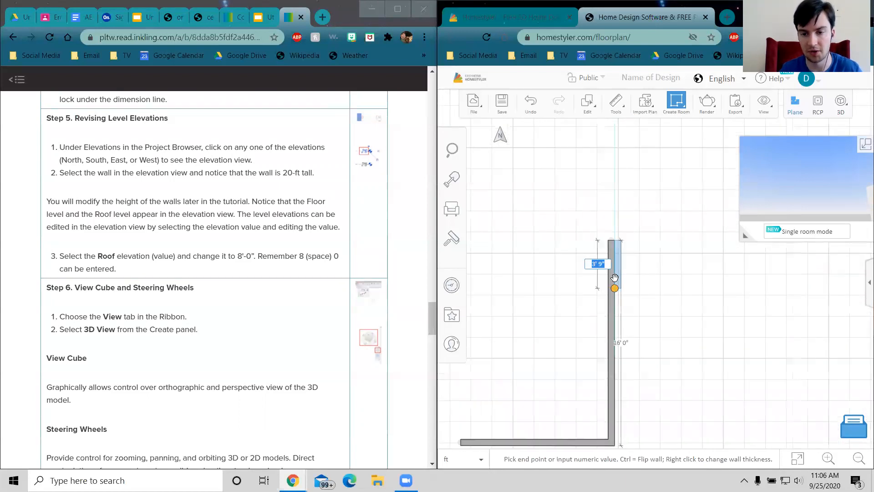
key(Escape)
click(605, 301)
key(Delete)
Step: Draw a 16 ft vertical wall by edge, starting from the outer corner at the bottom wall's right end
click(676, 101)
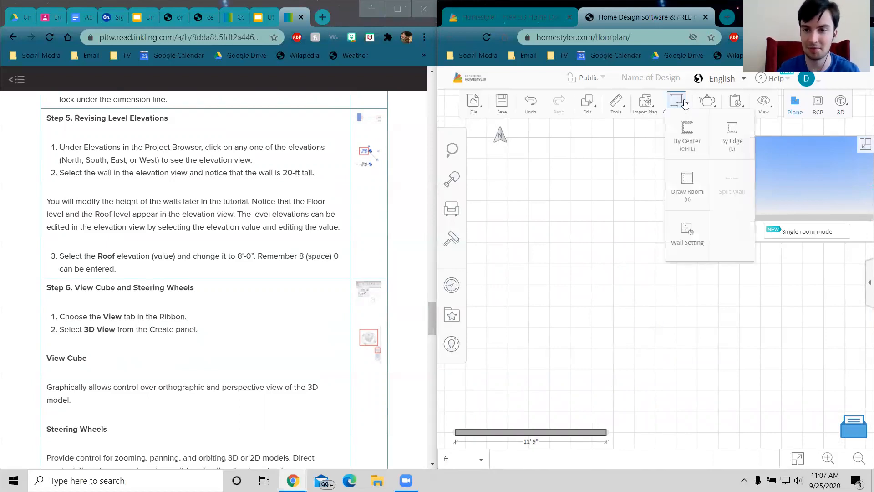
click(724, 138)
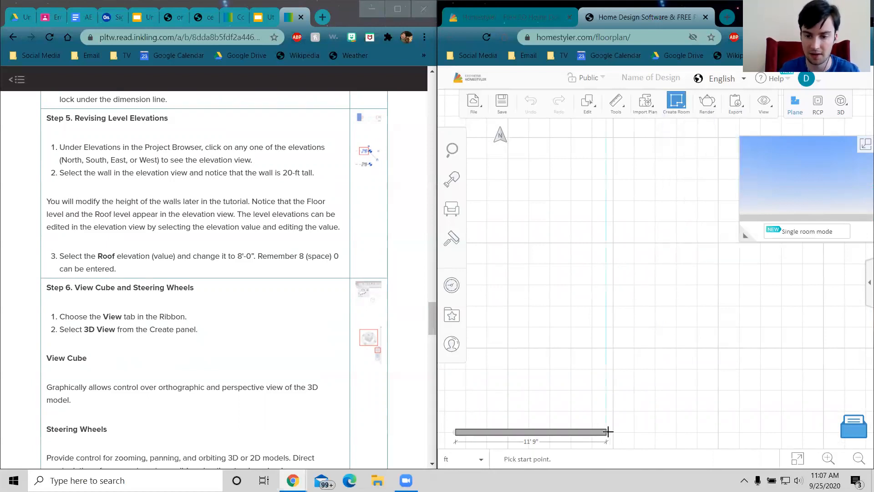
scroll(572, 367, up, 3)
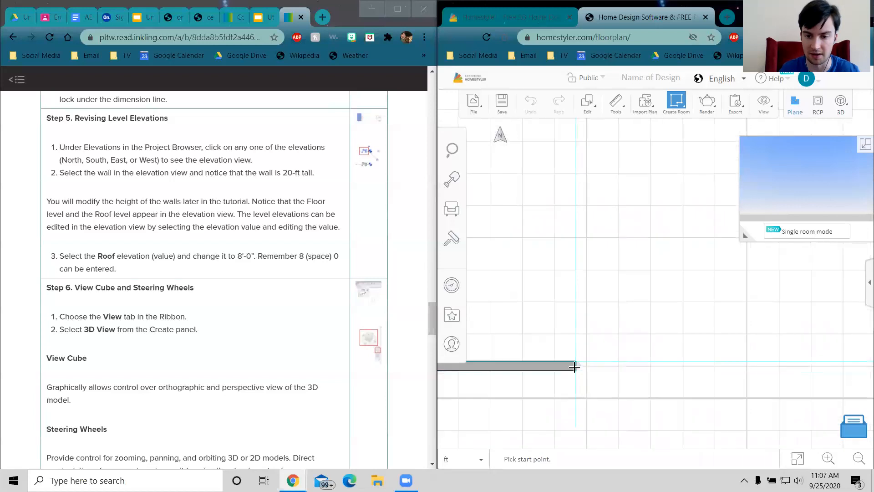
click(574, 366)
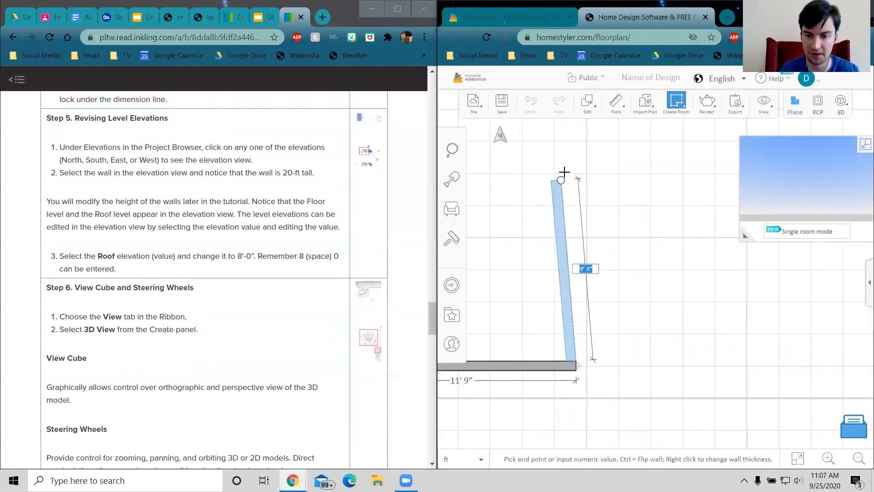
middle_drag(569, 146, 575, 261)
middle_drag(574, 343, 600, 190)
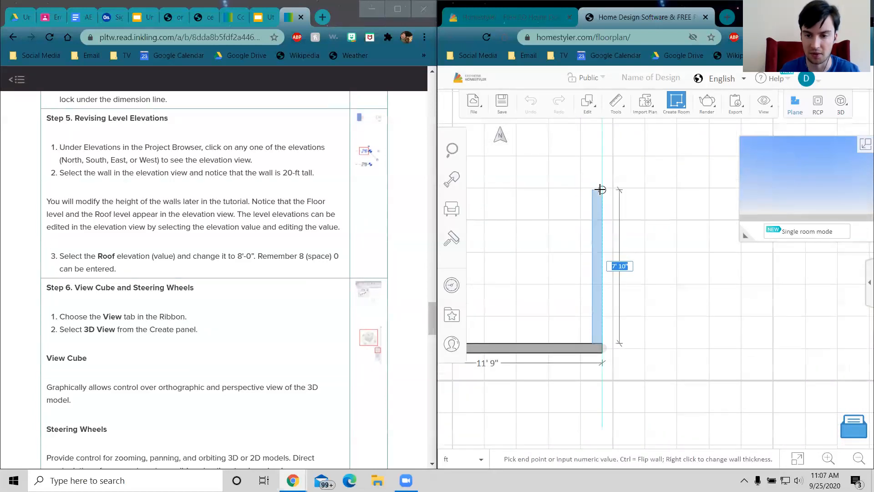
key(Escape)
click(601, 352)
middle_drag(585, 104, 587, 215)
middle_drag(602, 318, 593, 213)
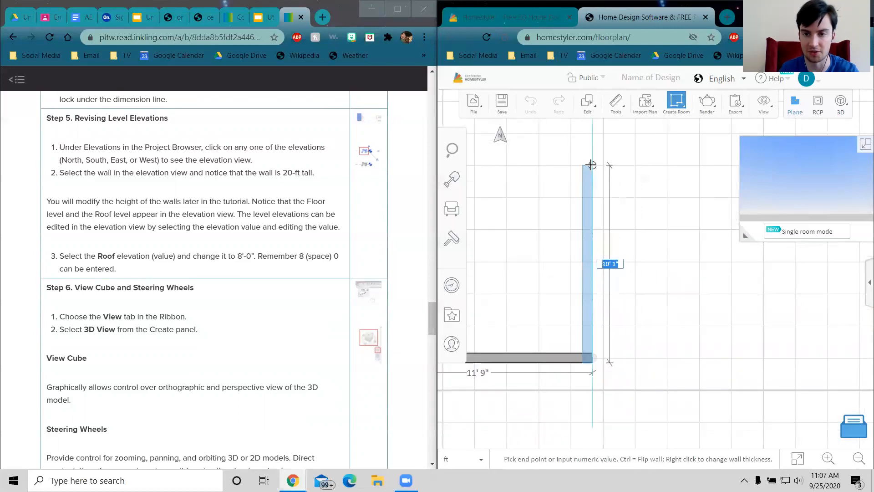
text(16)
key(Return)
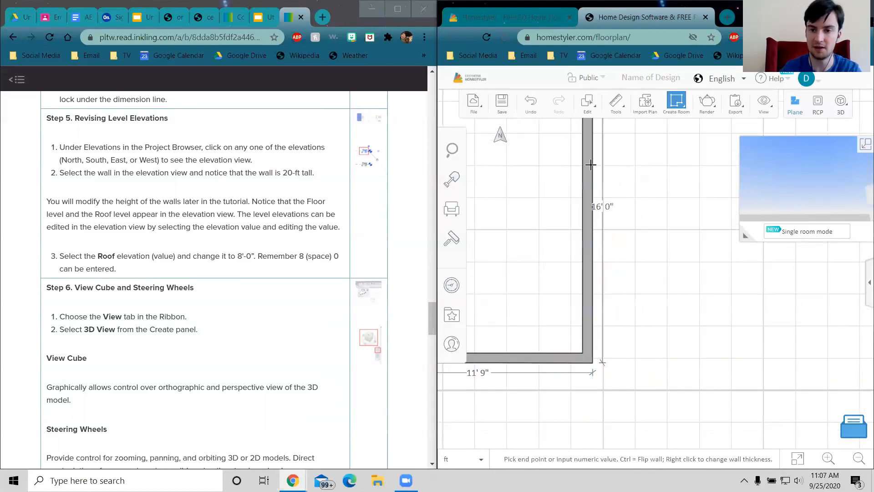
Step: Close the rectangular room with an 11' 9" top wall and a 16' left wall ending at the bottom wall's left corner
scroll(544, 199, down, 3)
middle_drag(545, 199, 637, 276)
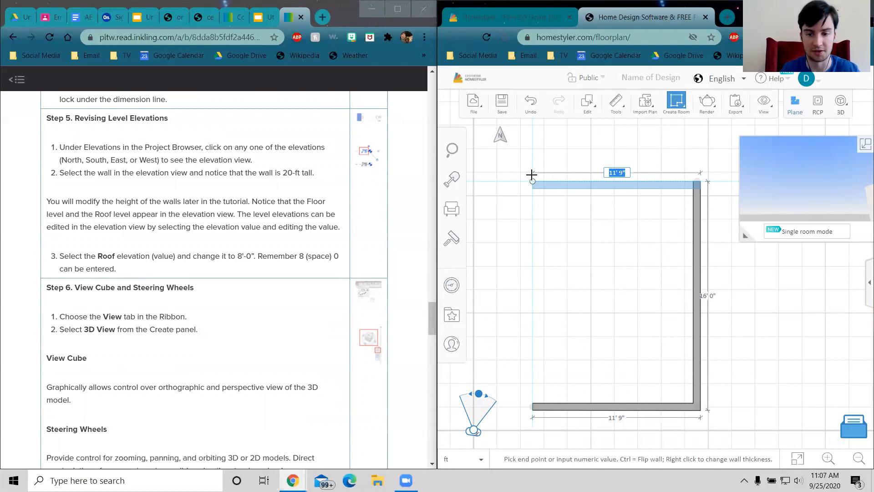
click(532, 175)
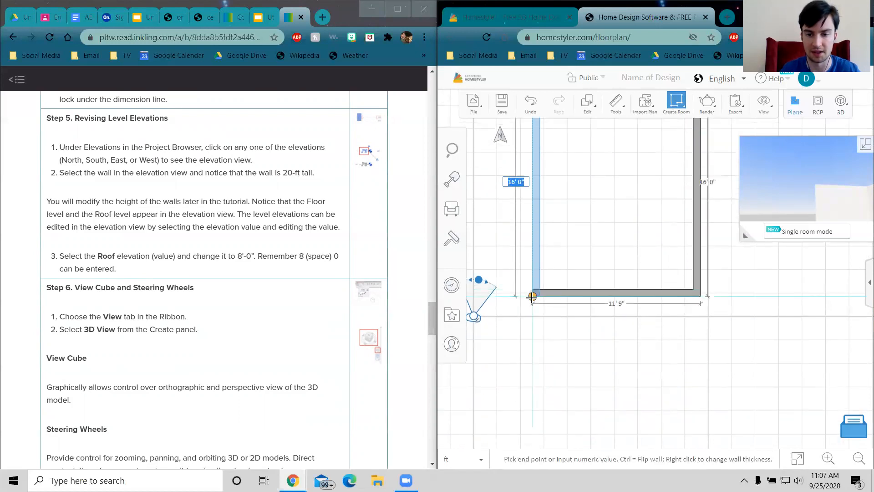
click(532, 297)
scroll(591, 330, down, 1)
scroll(581, 356, up, 3)
key(Escape)
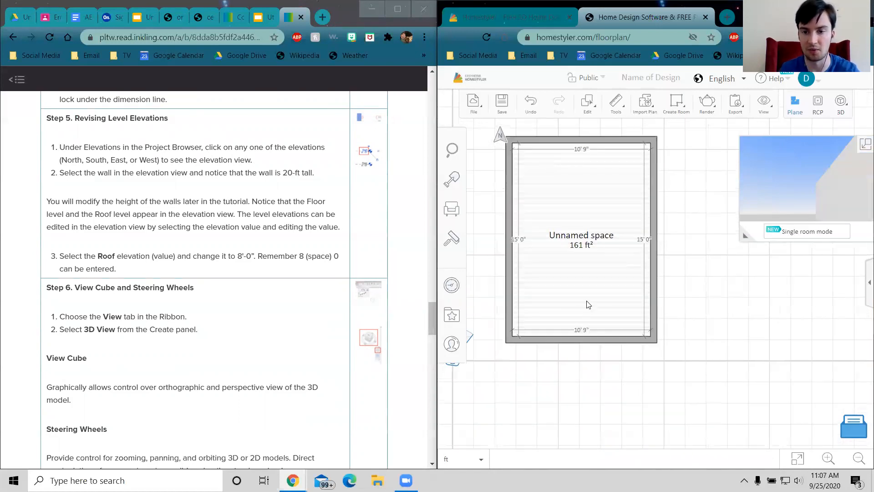
Step: Measure the length of the room's bottom wall between its left and right corners
scroll(549, 294, down, 1)
mouse_move(549, 287)
mouse_down()
mouse_move(589, 358)
mouse_move(541, 287)
mouse_up()
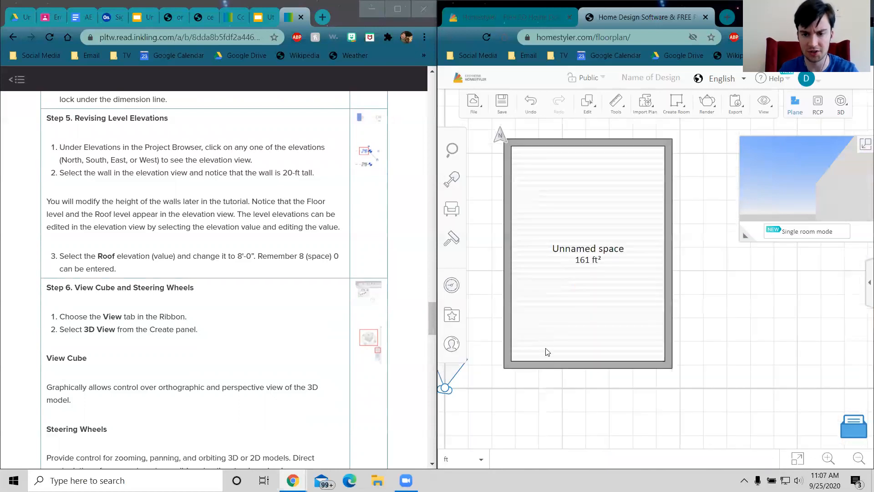
click(549, 367)
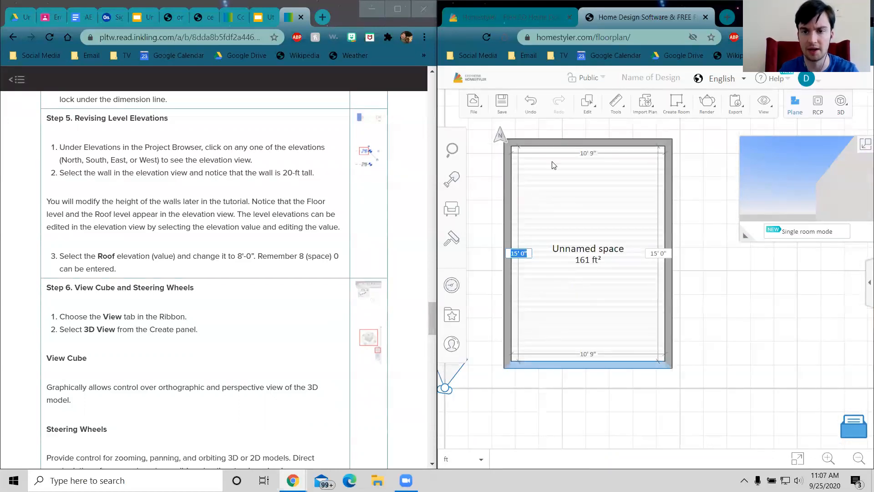
click(616, 101)
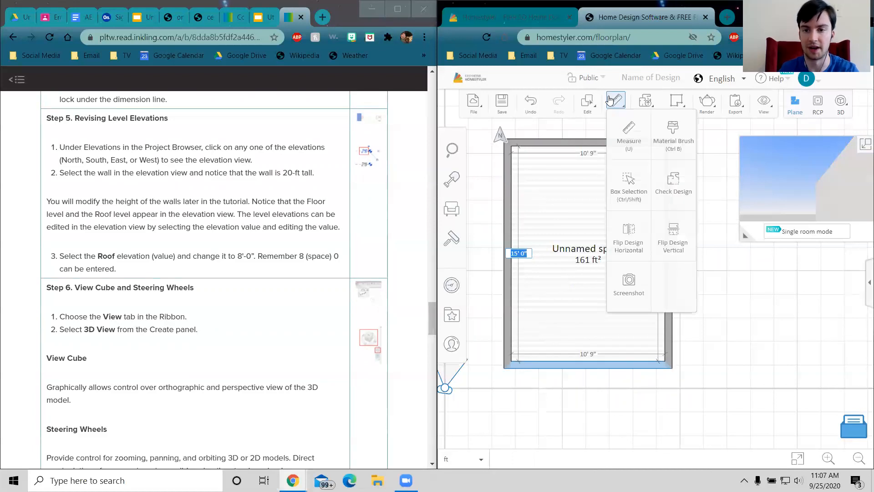
click(631, 124)
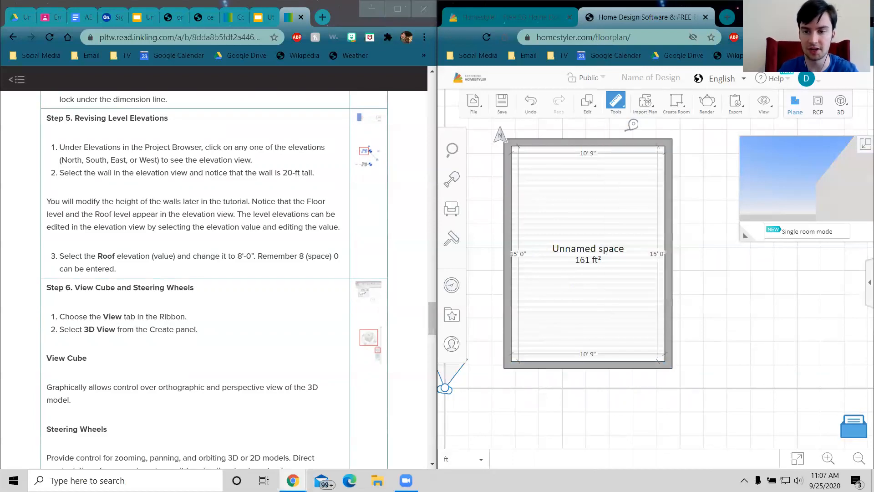
click(509, 364)
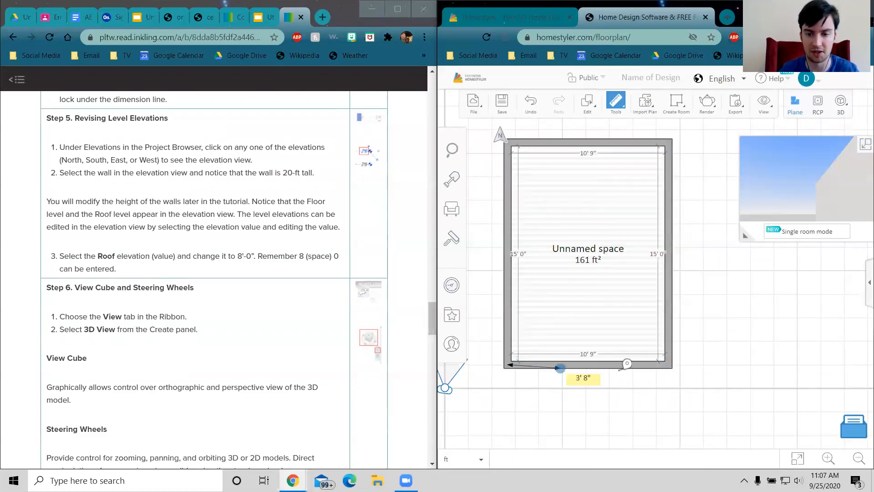
click(668, 364)
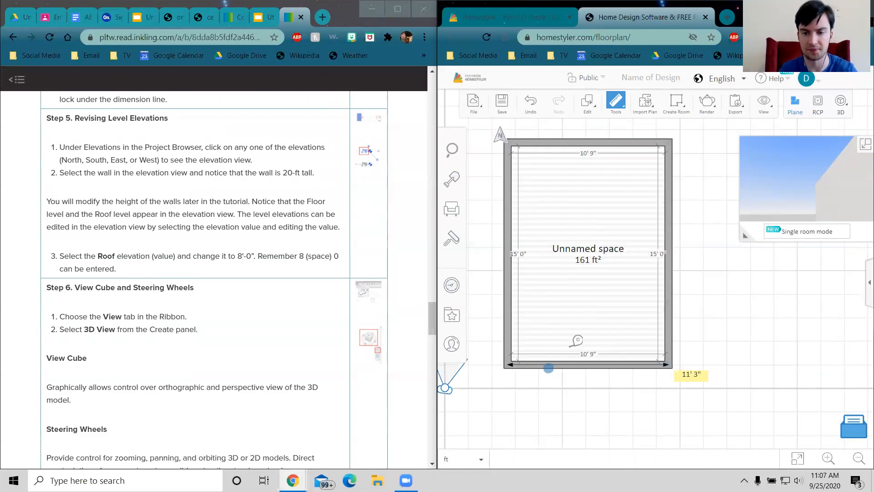
Step: Measure the bottom wall's outside length between its outer left and right corners
key(Escape)
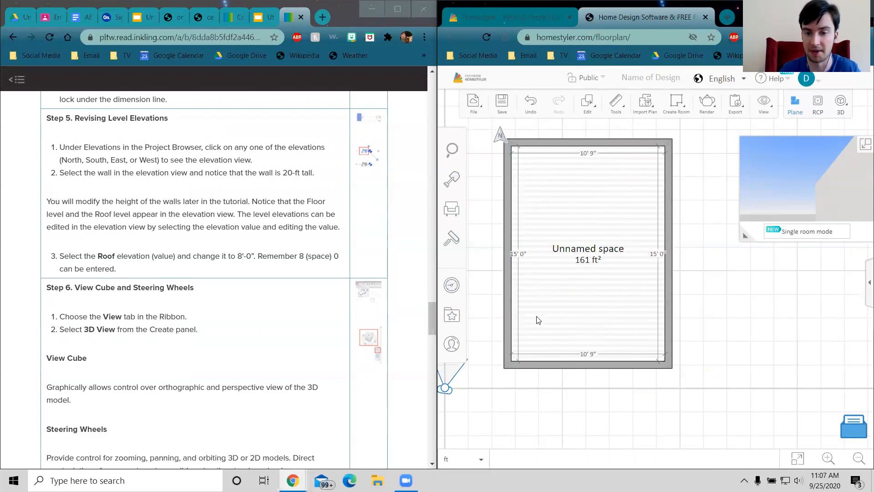
click(560, 371)
click(594, 109)
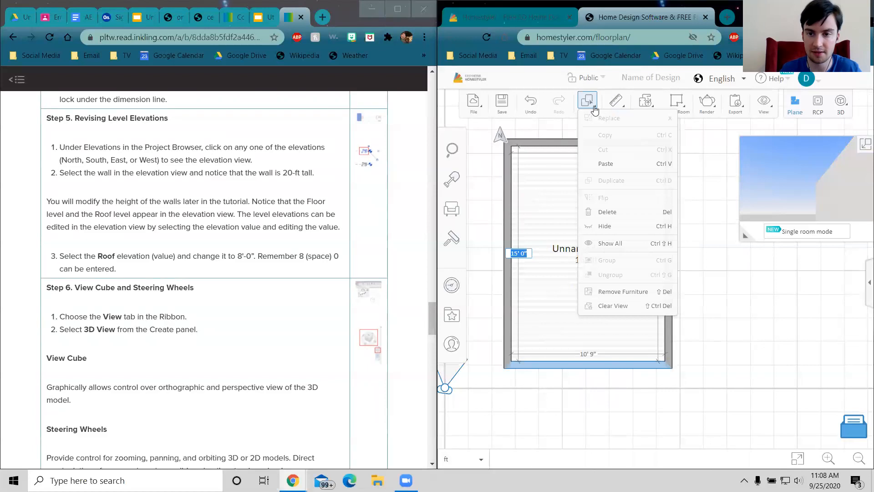
mouse_move(616, 103)
click(623, 136)
click(505, 368)
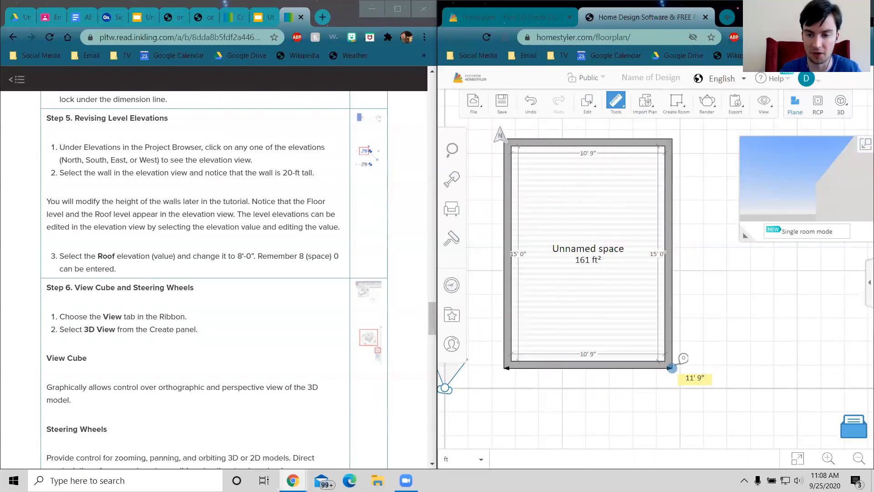
click(671, 367)
double_click(701, 380)
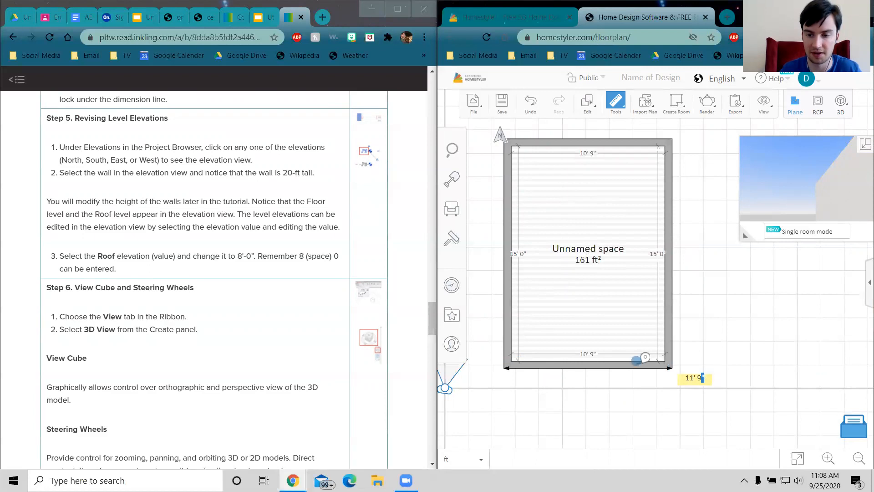
key(Escape)
Step: Move the left wall outward to an 11' 1" inside room width and start measuring the bottom wall's outside length
drag(505, 247, 500, 237)
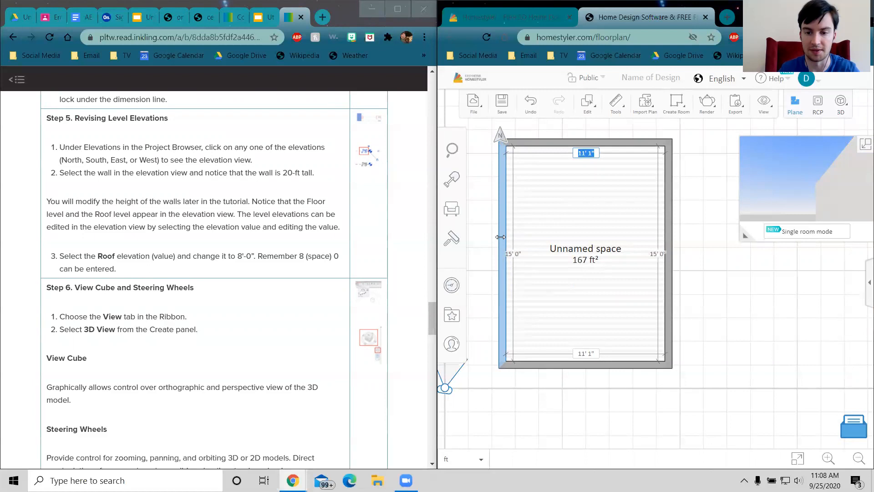
click(616, 102)
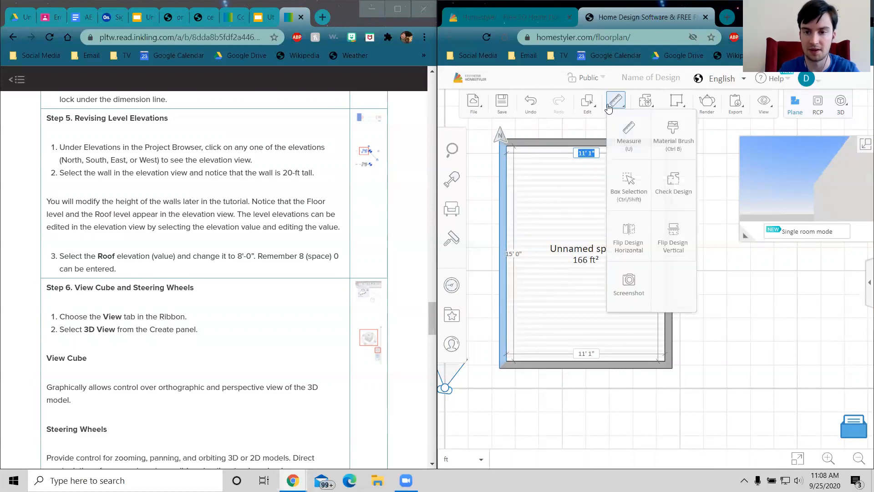
click(626, 141)
click(501, 368)
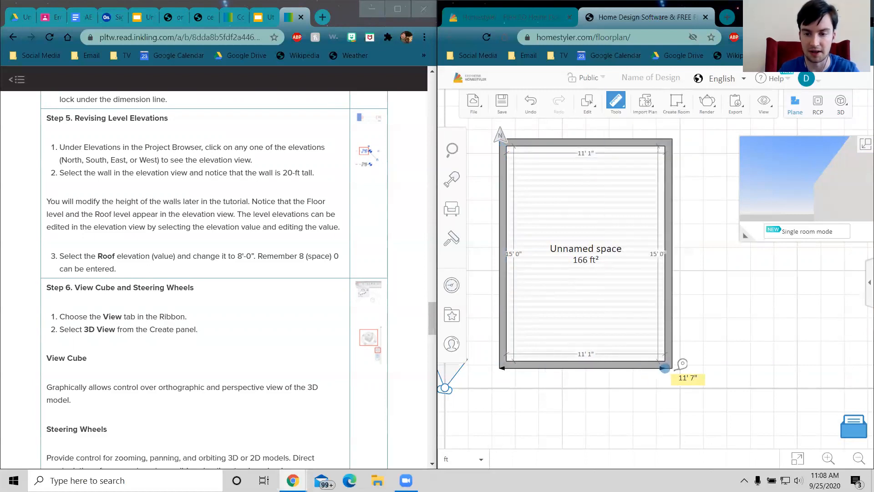
key(Escape)
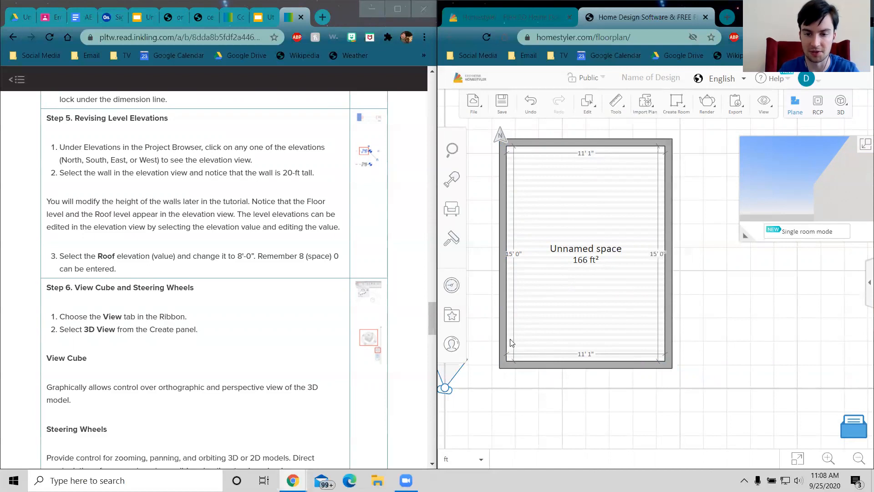
Step: Move the left wall slightly inward to an 11' 0" inside room width and measure the bottom wall's outside length
drag(505, 338, 506, 338)
click(624, 381)
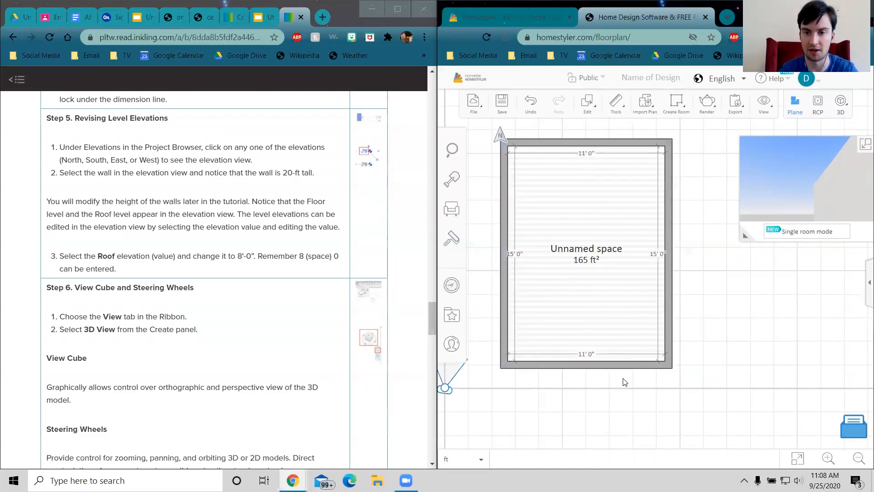
click(616, 103)
click(625, 139)
click(501, 367)
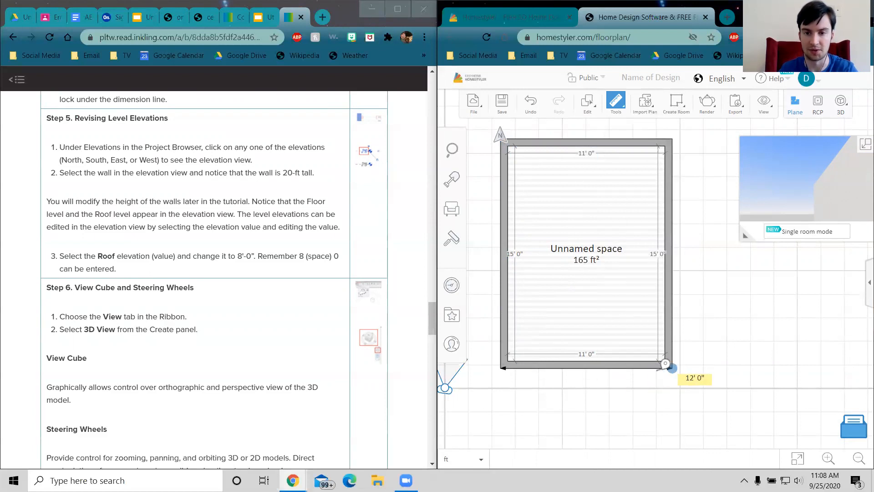
Step: Measure down along the right wall's outside face, starting at the room's upper-right outer corner
click(616, 107)
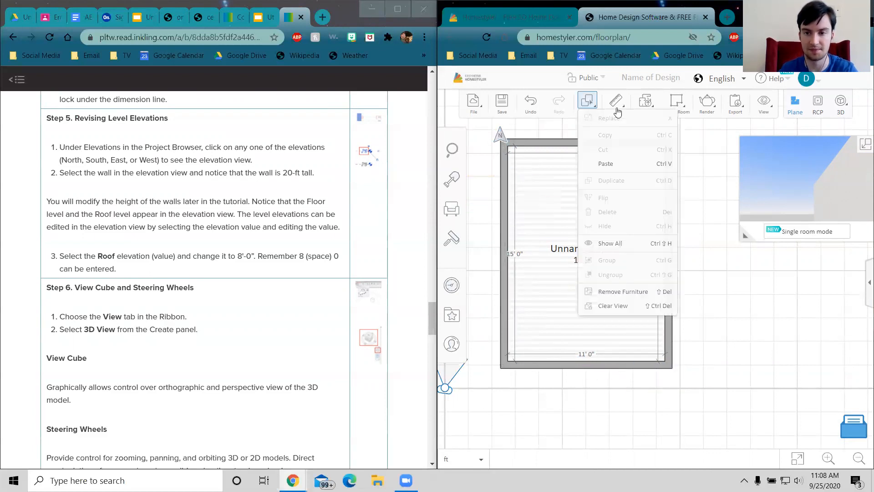
click(629, 137)
click(672, 141)
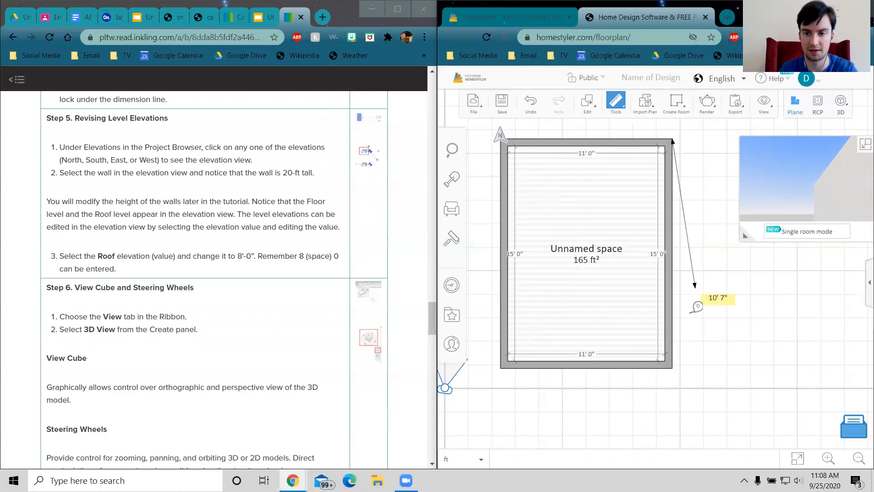
key(Escape)
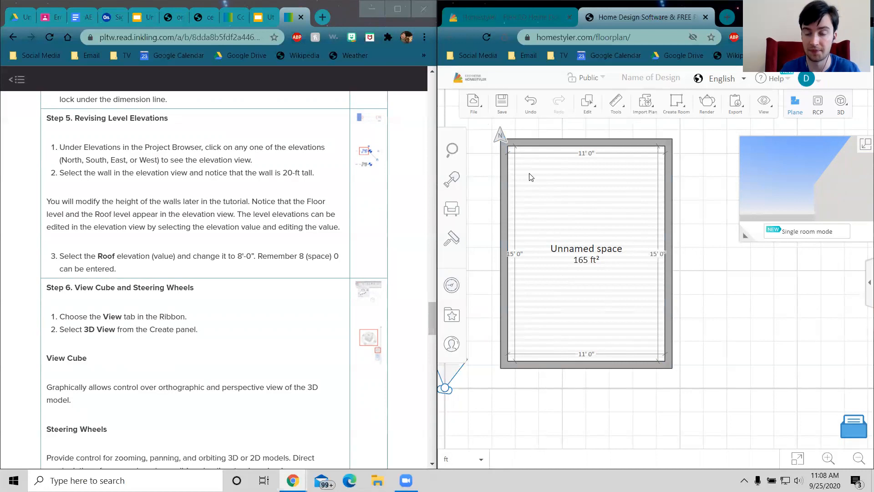
Step: Read Steps 5 to 7 of the activity instructions on level elevations, 3D viewing and changing wall height
drag(529, 217, 655, 264)
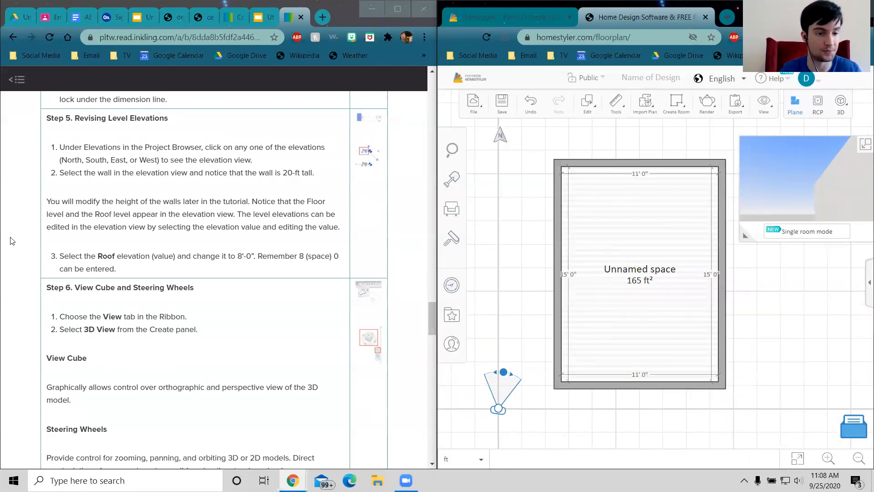
click(114, 119)
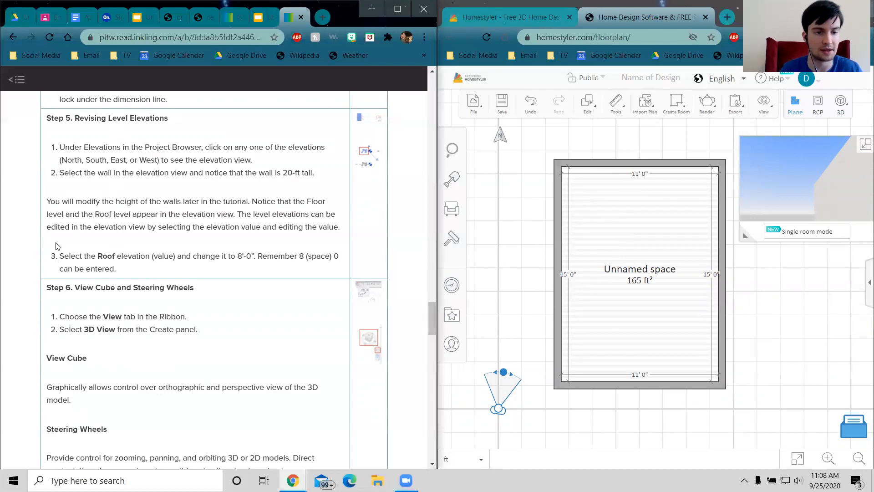
scroll(56, 246, down, 5)
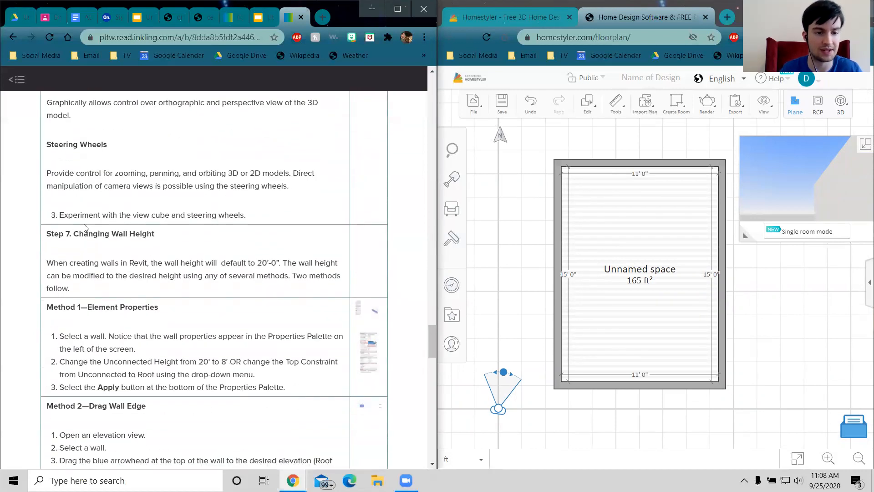
drag(73, 234, 136, 235)
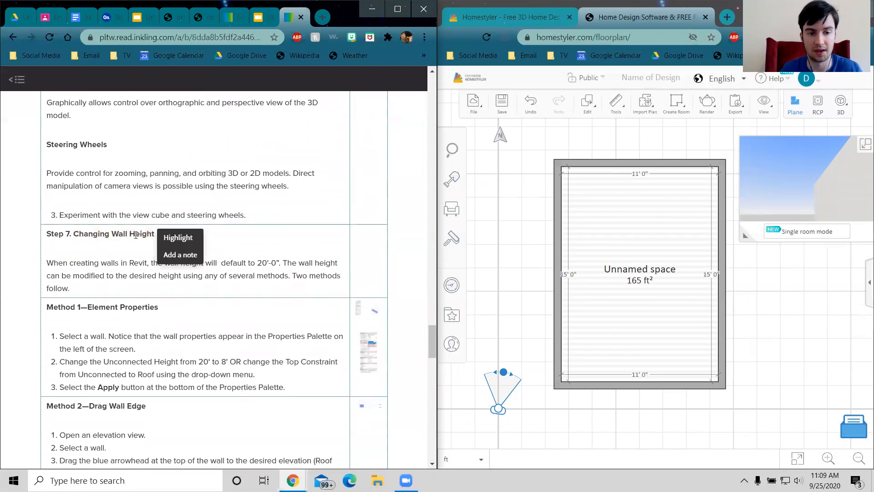
scroll(135, 235, up, 5)
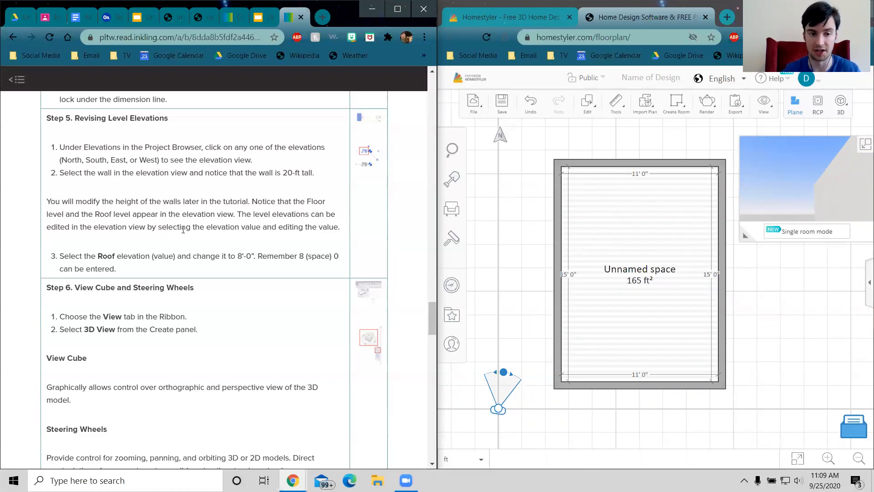
scroll(146, 287, down, 3)
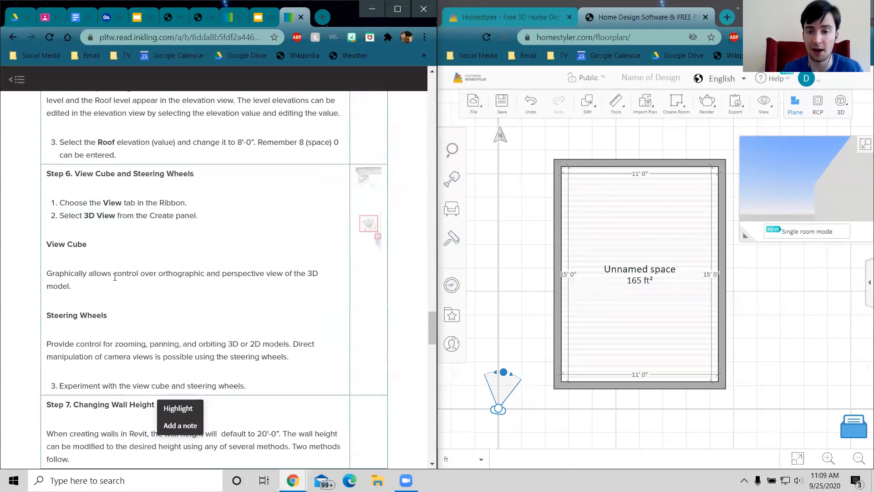
Step: Select all four walls of the room and show their properties, including the height setting
click(524, 220)
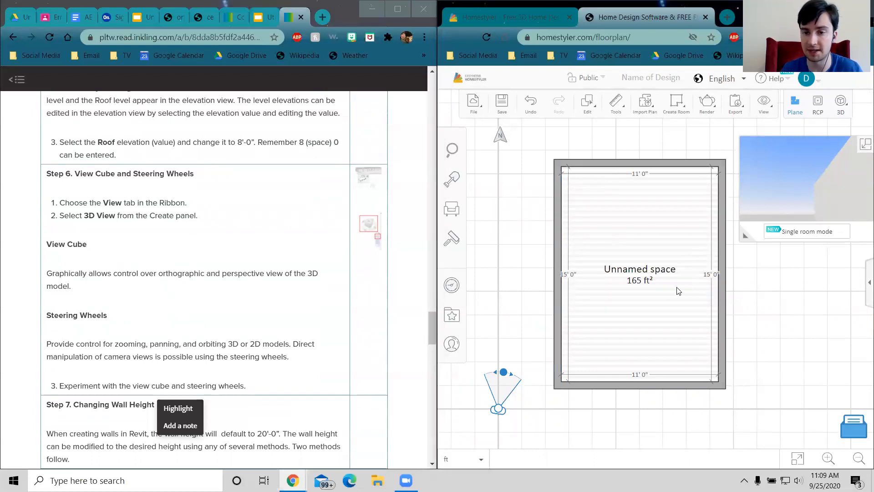
right_drag(677, 291, 629, 286)
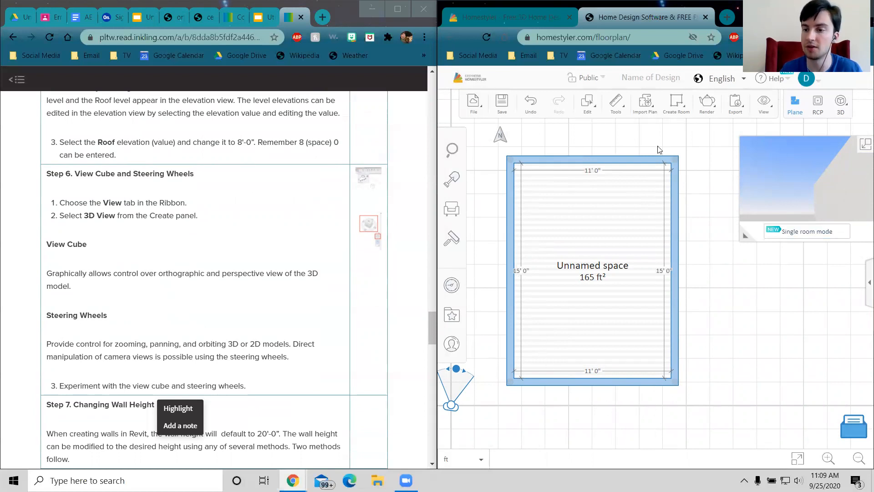
click(862, 285)
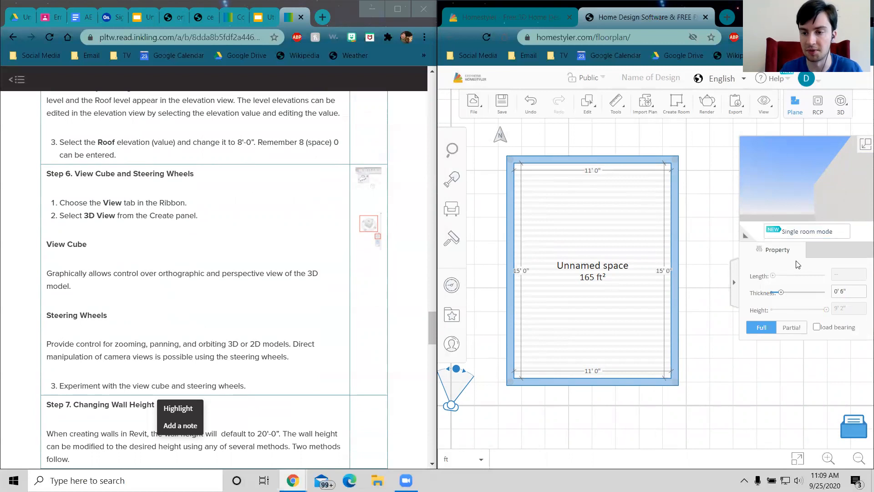
double_click(758, 310)
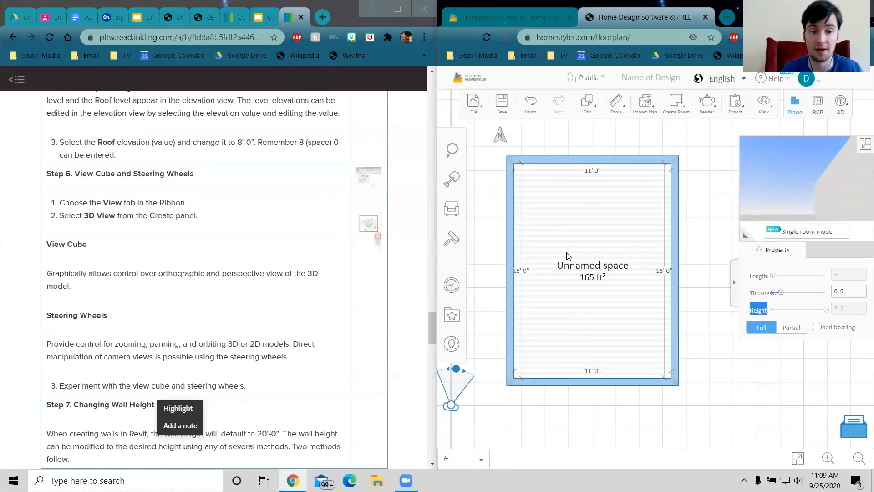
Step: Check the activity's constraints and Steps 5 to 7 for the wall height requirement
scroll(233, 184, down, 4)
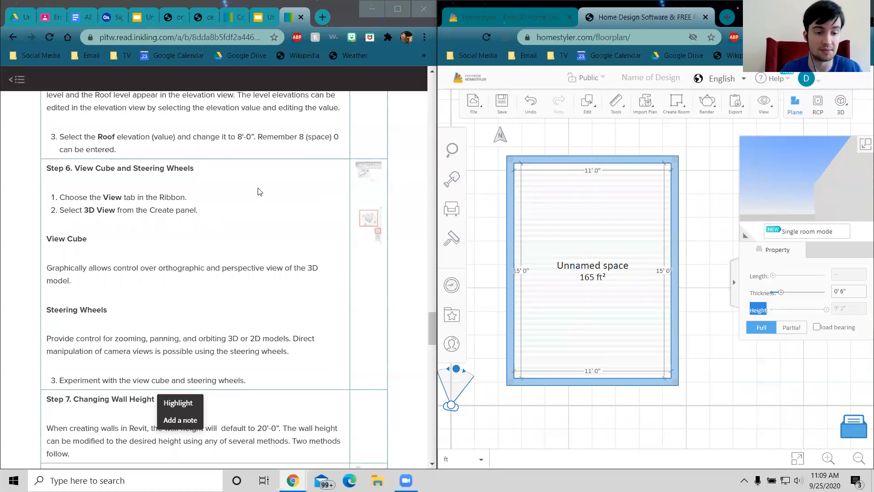
click(275, 274)
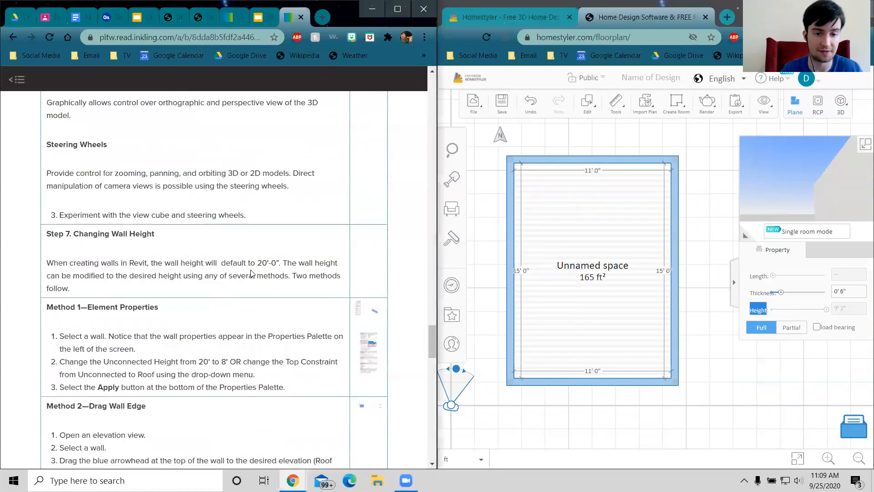
scroll(305, 215, up, 20)
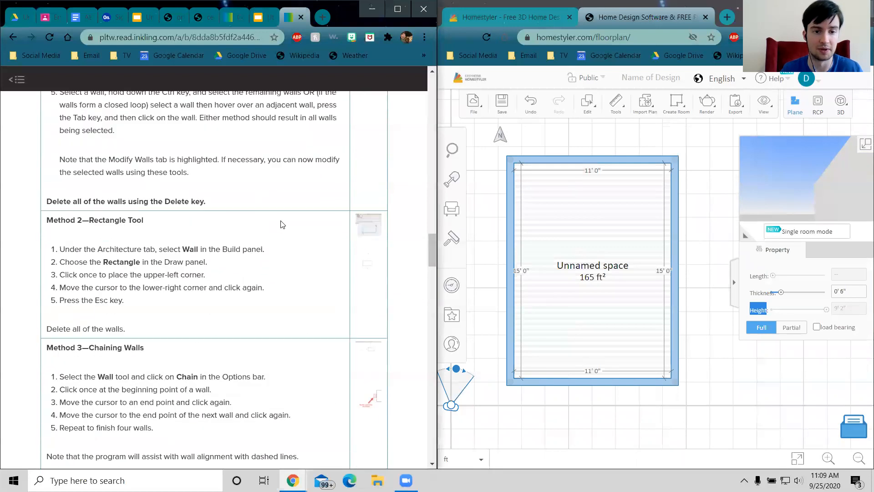
scroll(281, 224, up, 12)
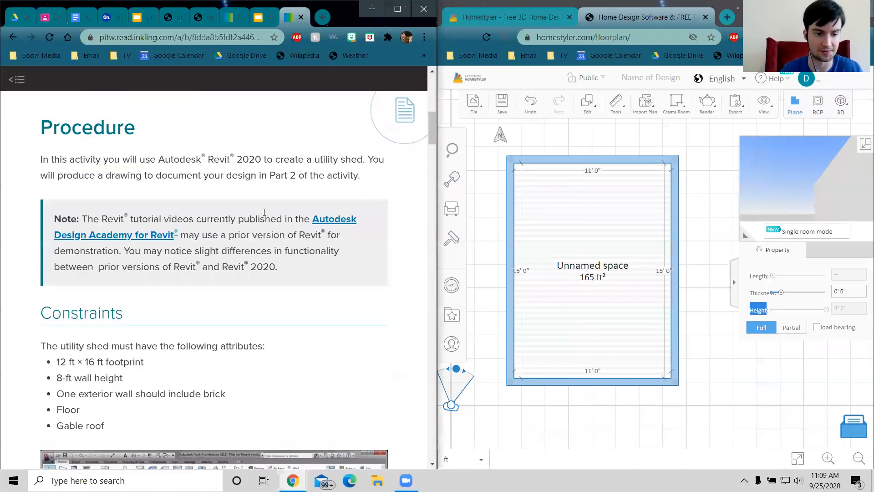
scroll(282, 218, down, 3)
scroll(67, 267, down, 20)
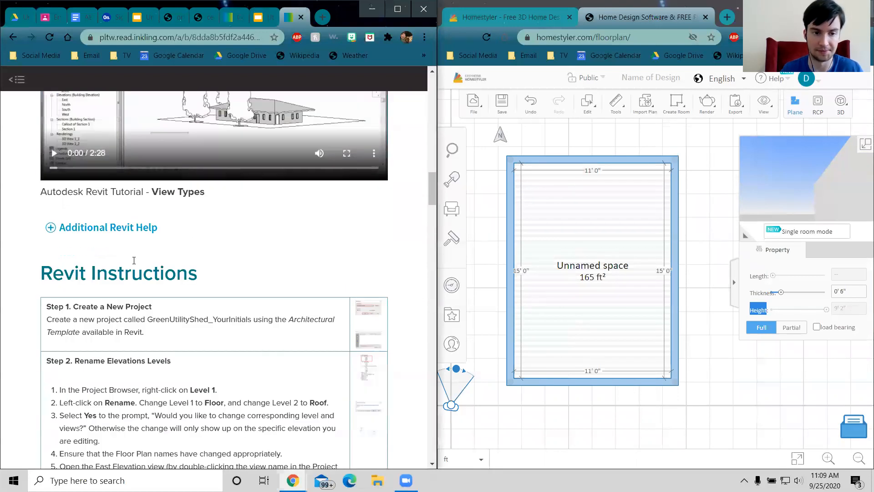
scroll(135, 251, down, 5)
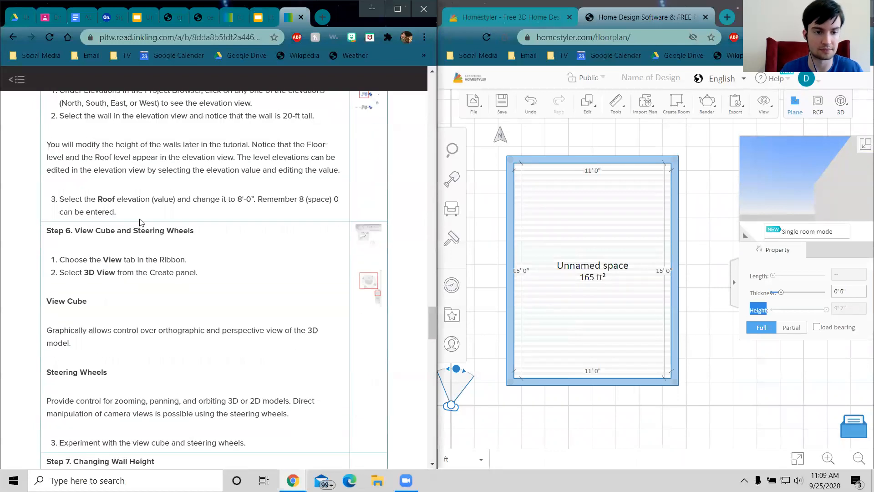
scroll(140, 222, down, 4)
scroll(166, 257, up, 5)
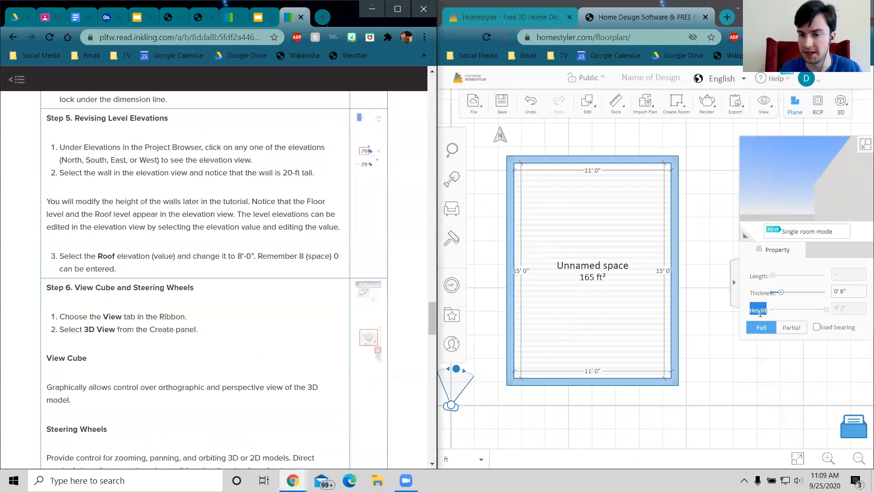
Step: Switch the four selected walls from full to partial height and set their height to 8' 0"
click(793, 329)
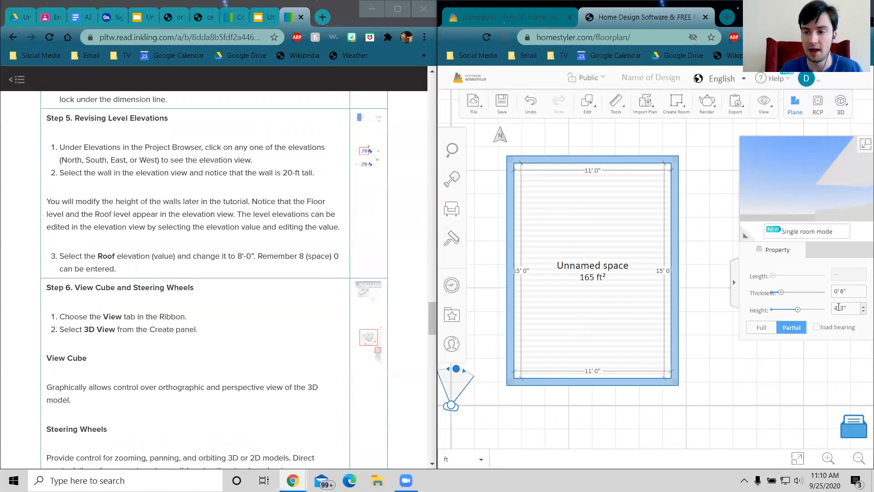
click(853, 307)
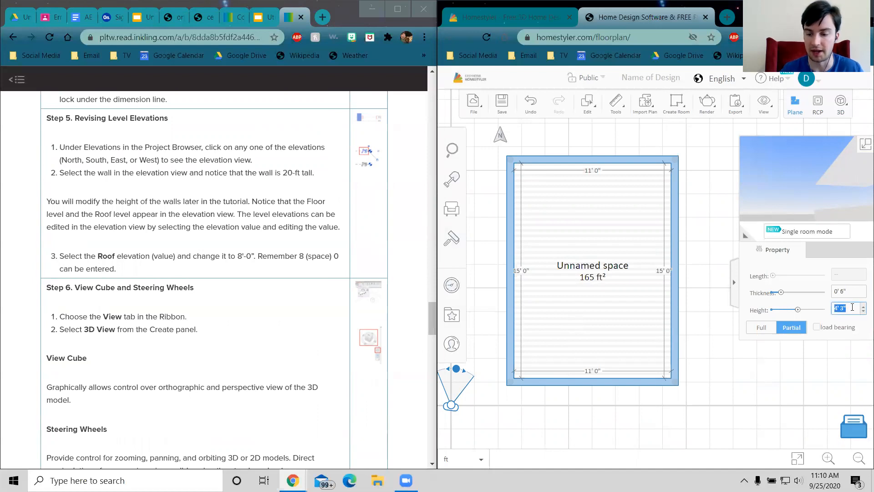
text(8)
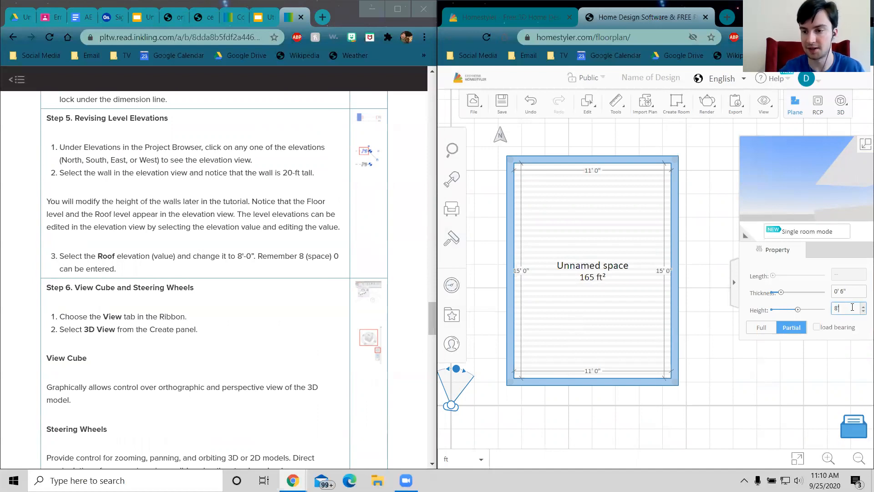
text(' 0)
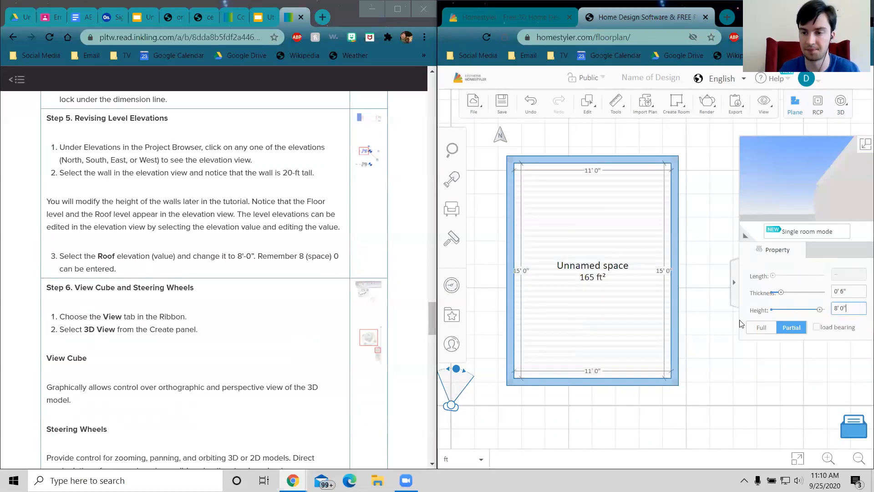
click(830, 174)
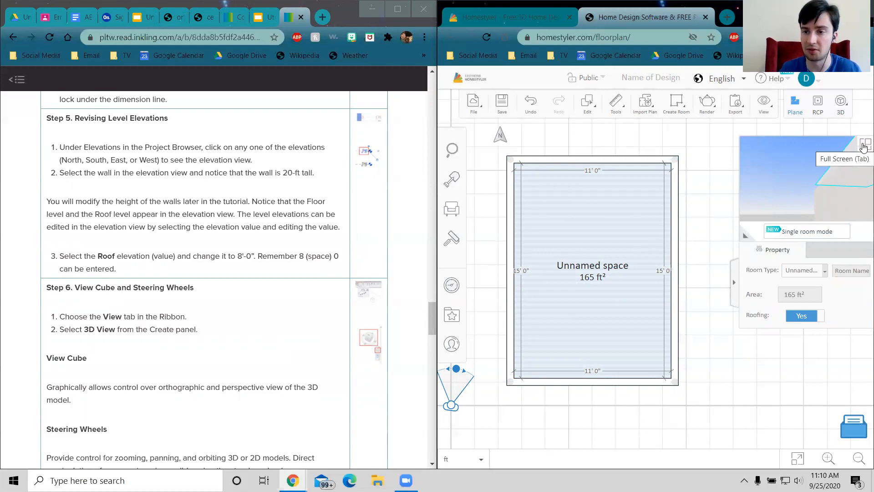
Step: Show the shed in the full 3D view and examine its exterior walls and ceiling
drag(822, 178, 856, 164)
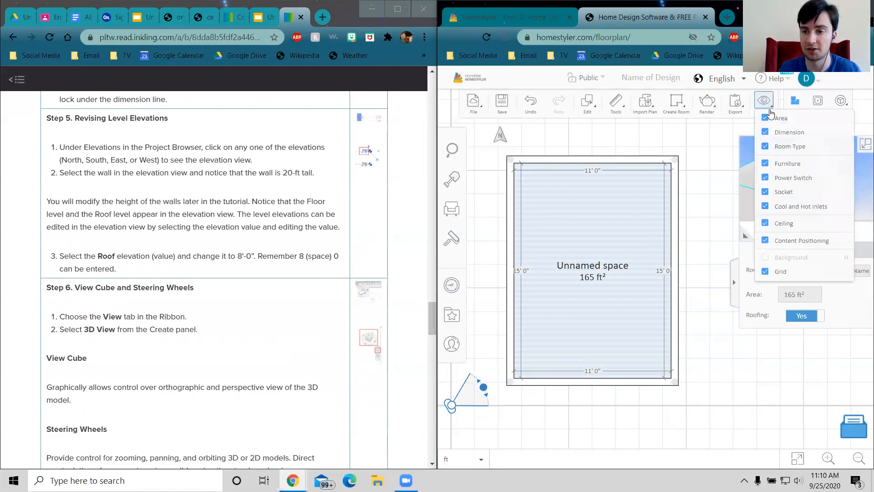
mouse_move(846, 107)
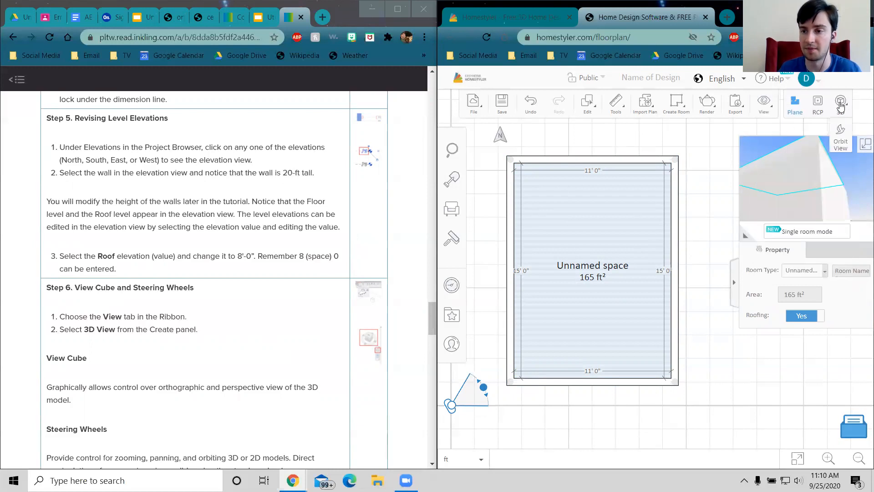
click(842, 105)
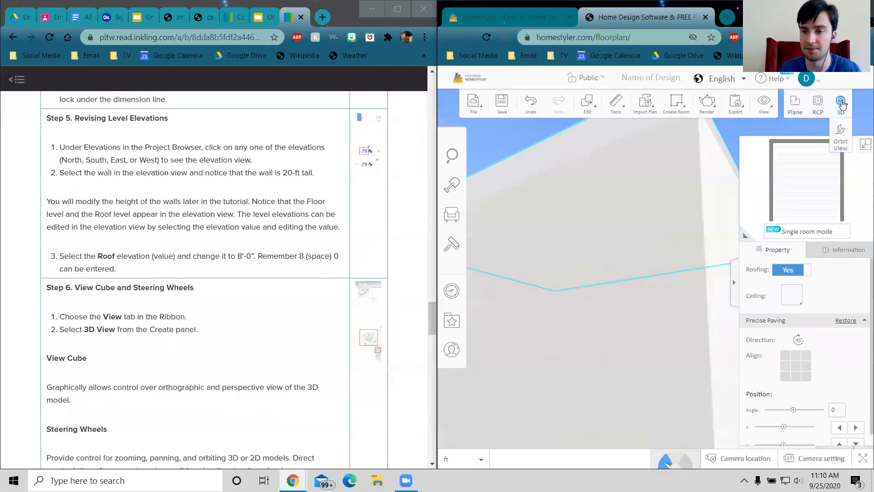
drag(666, 311, 630, 218)
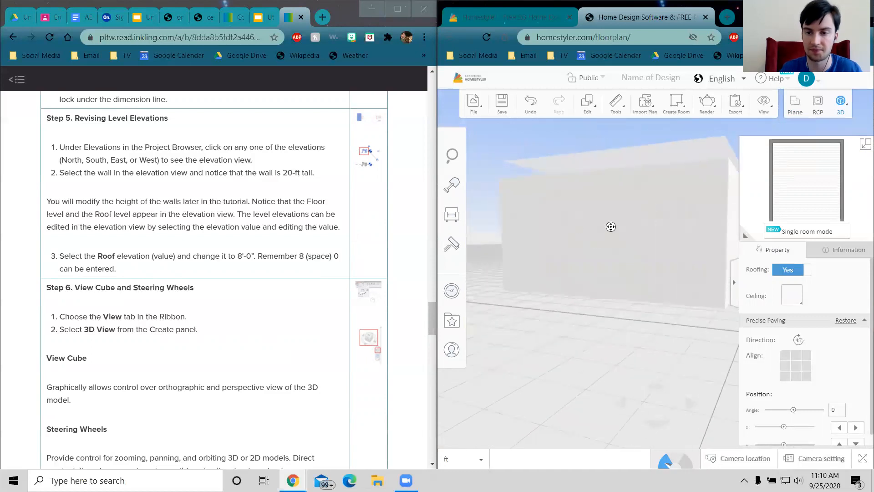
drag(562, 335, 578, 379)
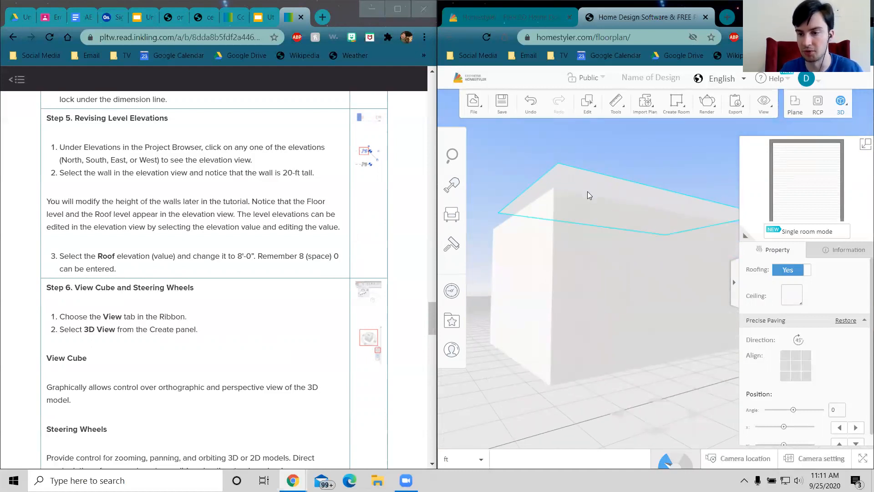
Step: Turn off the Roofing option for the shed's default ceiling
click(809, 271)
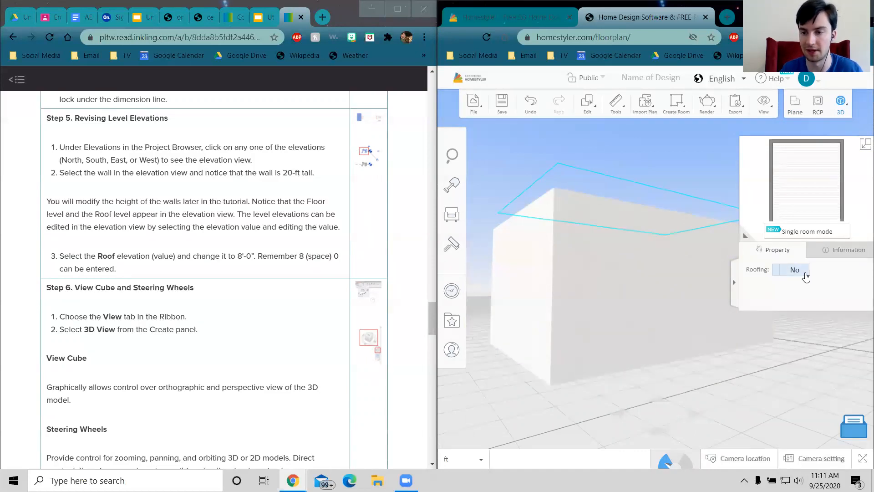
click(806, 277)
click(806, 276)
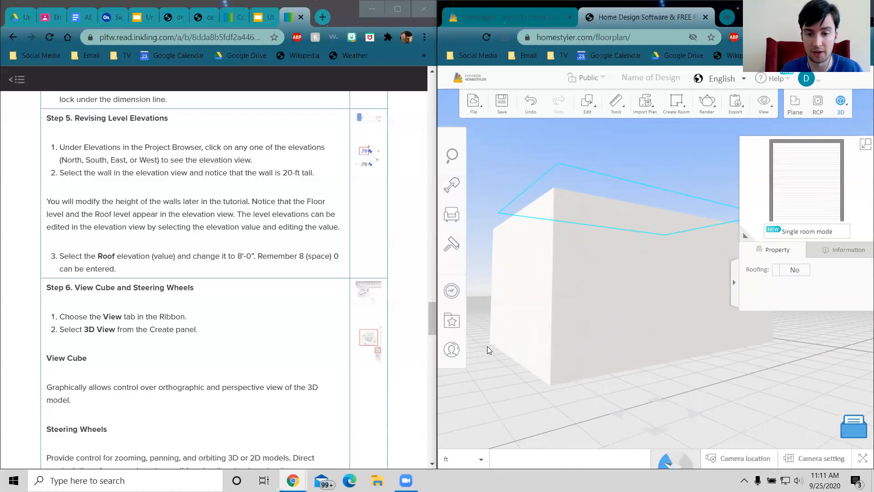
Step: Read Steps 6 to 8 of the activity instructions on 3D views, wall height and adding floors
scroll(224, 446, down, 4)
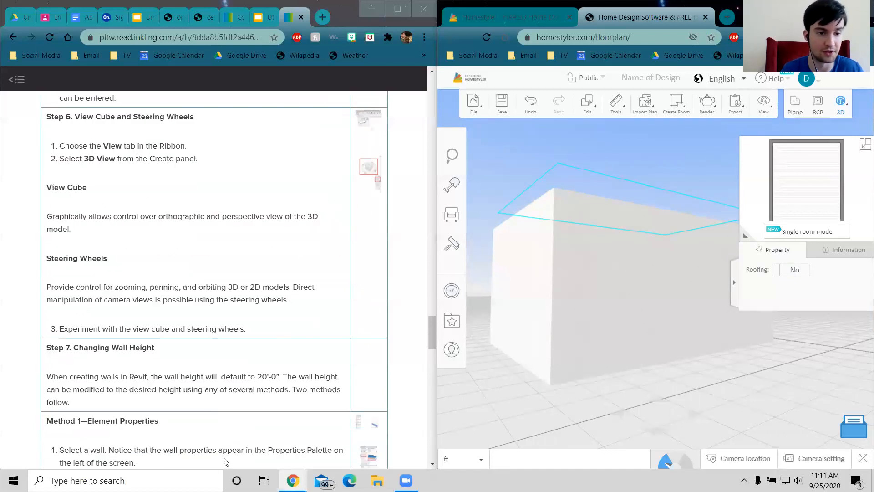
scroll(211, 368, down, 3)
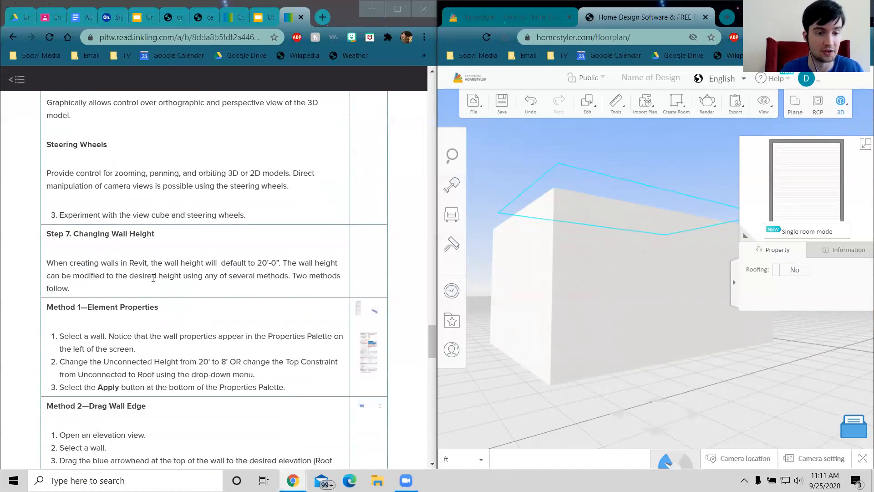
scroll(164, 253, down, 3)
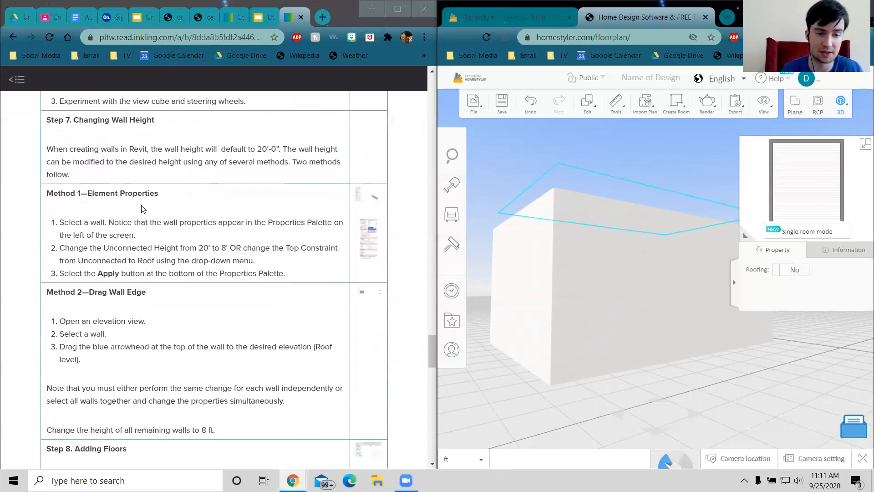
scroll(185, 375, down, 3)
scroll(185, 377, down, 3)
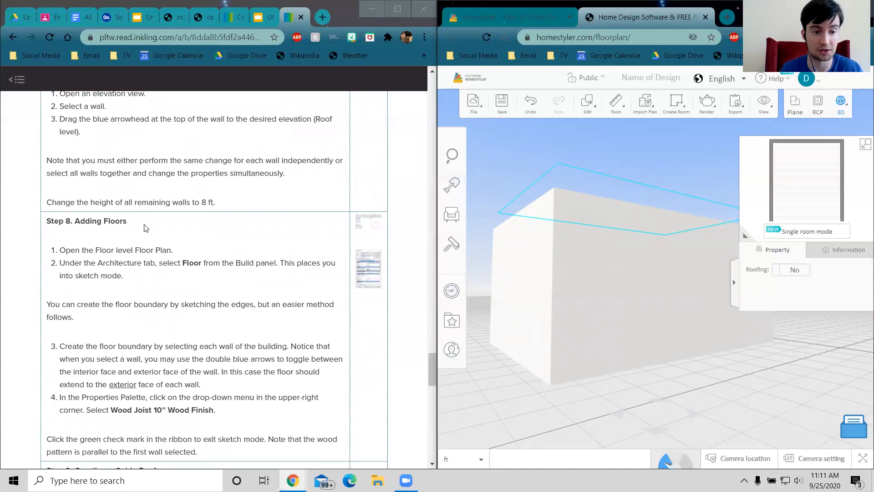
scroll(145, 227, down, 2)
drag(74, 164, 127, 165)
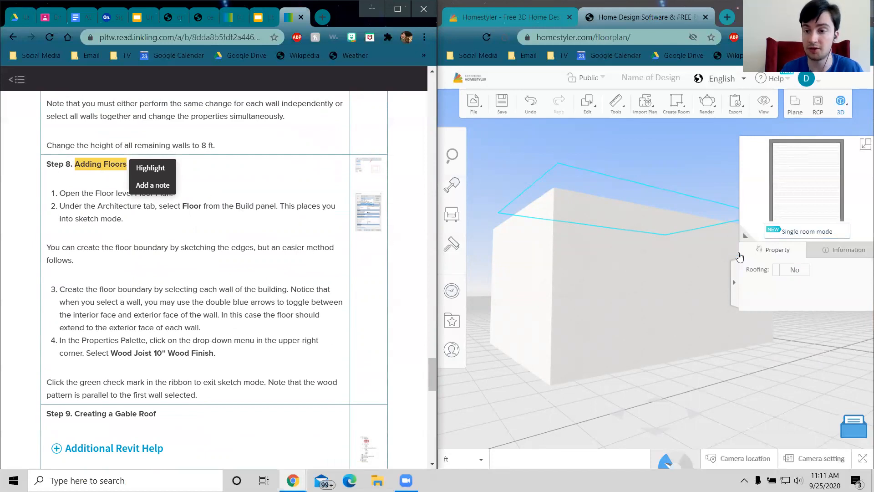
Step: Move the 3D view inside the shed and examine the floor and the wall corners
drag(611, 392, 595, 374)
scroll(605, 438, up, 3)
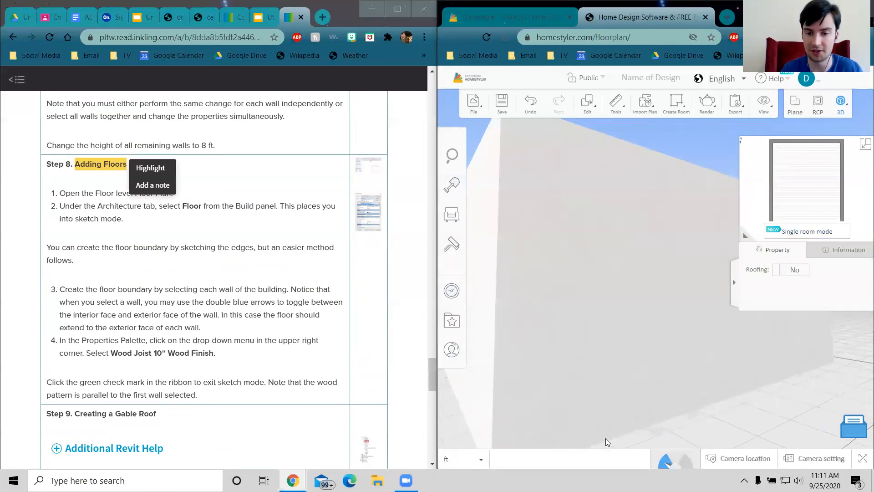
scroll(599, 369, up, 3)
right_drag(599, 369, 620, 399)
mouse_move(690, 364)
right_down()
mouse_move(624, 318)
mouse_move(687, 377)
right_up()
drag(687, 377, 671, 333)
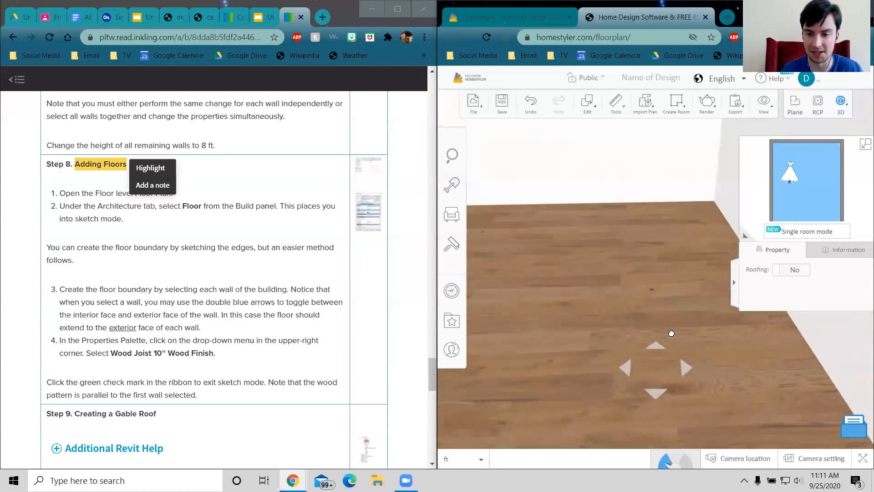
drag(588, 377, 609, 377)
drag(610, 310, 580, 331)
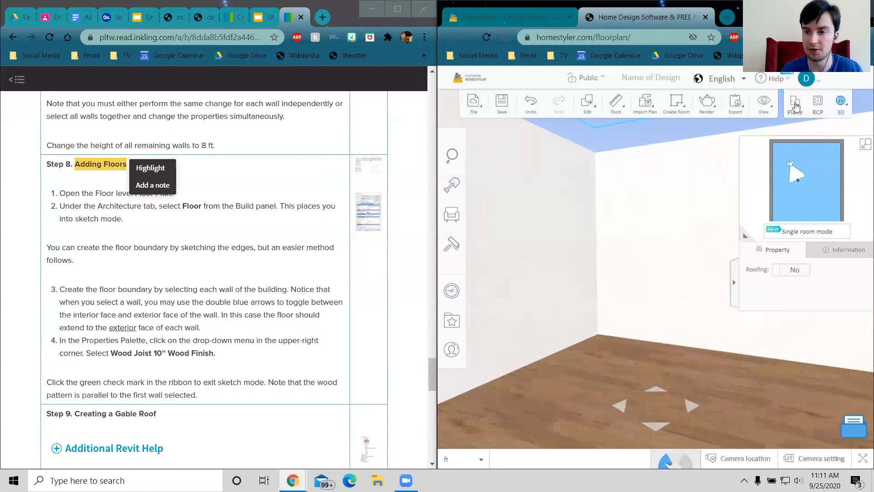
Step: Switch the 3D display to Orbit View and look at the shed's floor from above
mouse_move(840, 103)
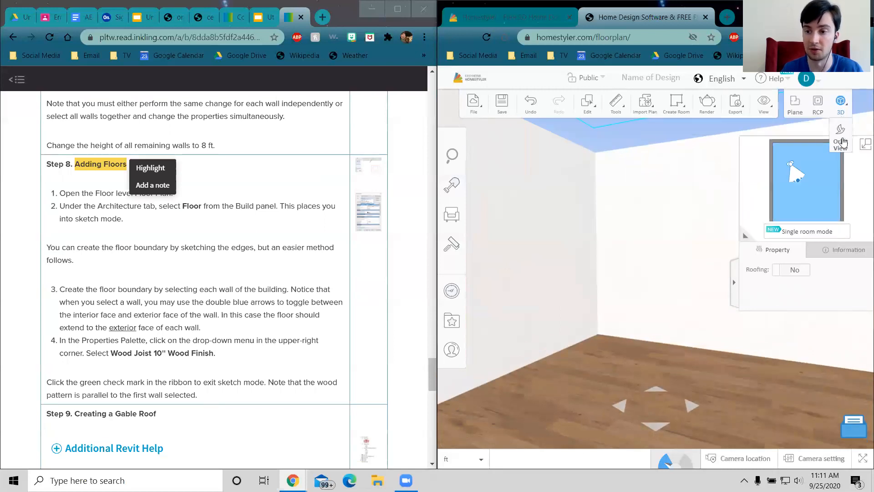
click(843, 138)
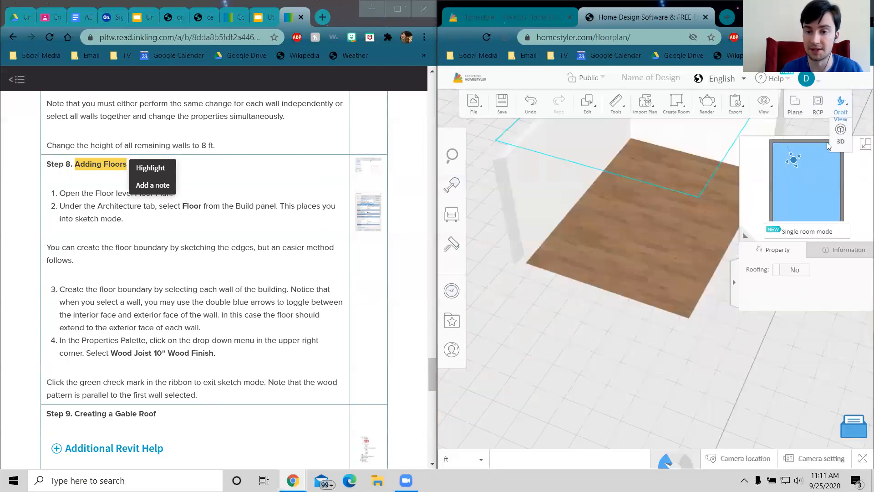
drag(636, 247, 597, 269)
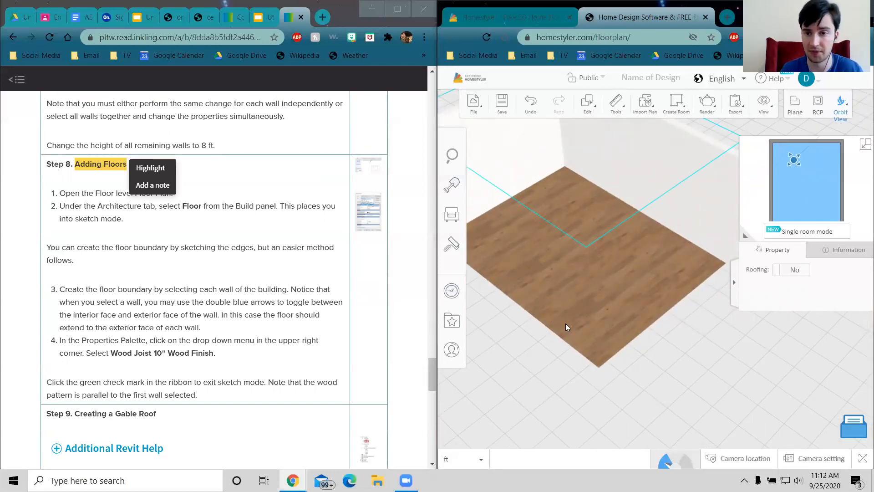
Step: Read the activity instructions for Step 8 on adding floors and Step 9 on creating a gable roof
scroll(178, 250, down, 5)
scroll(178, 251, down, 12)
scroll(178, 250, up, 14)
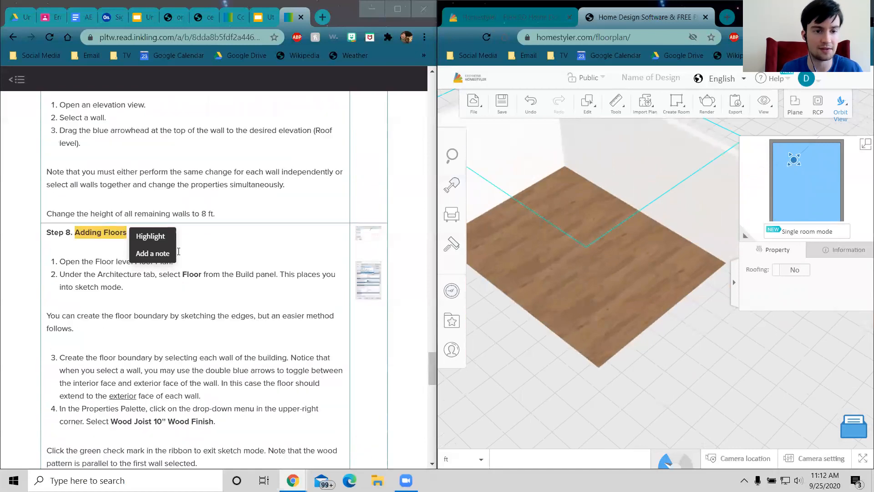
scroll(178, 251, down, 1)
click(179, 253)
scroll(179, 253, down, 3)
scroll(181, 255, down, 2)
scroll(142, 208, down, 2)
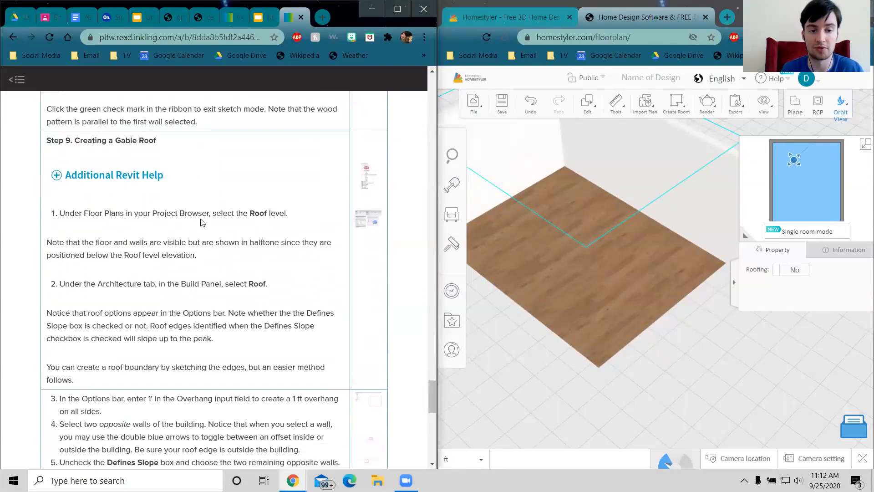
Step: Return to the floor plan as the main view, with the whole room in sight
drag(513, 365, 710, 364)
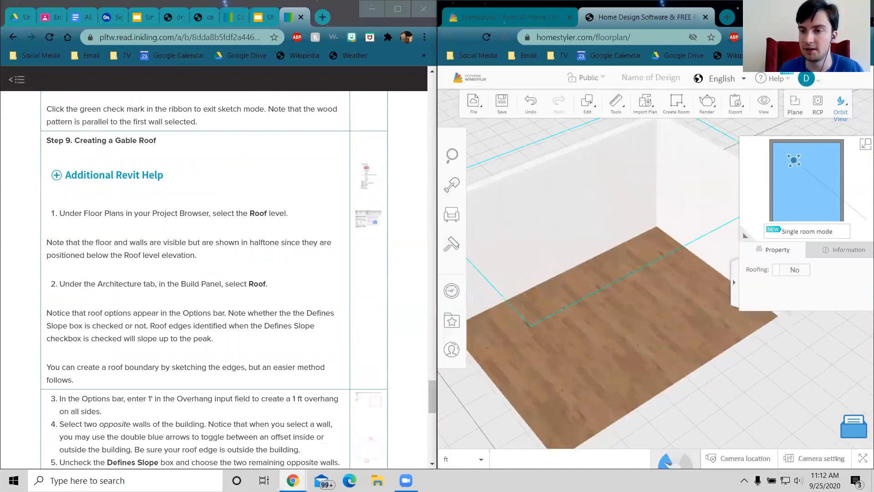
click(863, 150)
drag(495, 285, 488, 297)
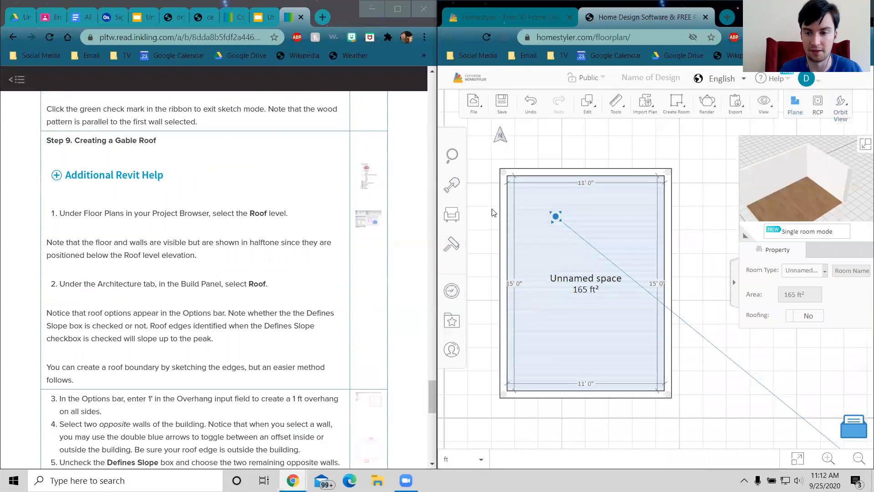
drag(493, 212, 506, 213)
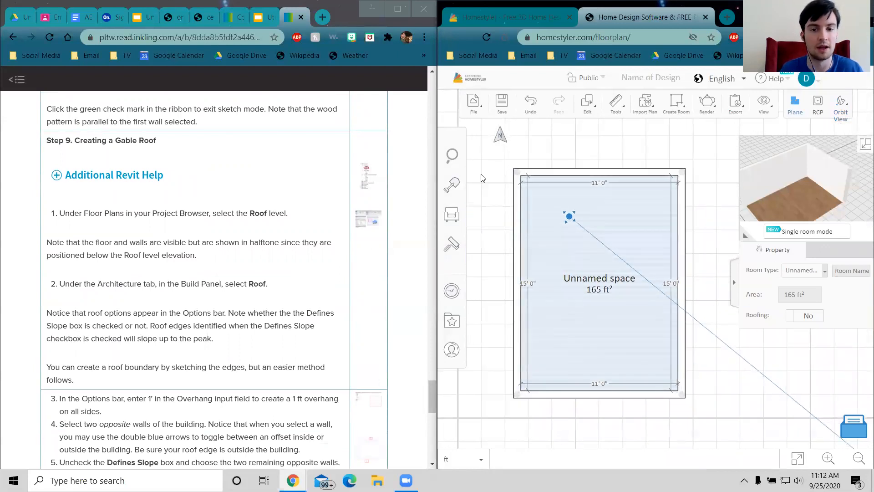
Step: Search the model catalog for "ceiling" and limit the results to the Roofs category
click(455, 159)
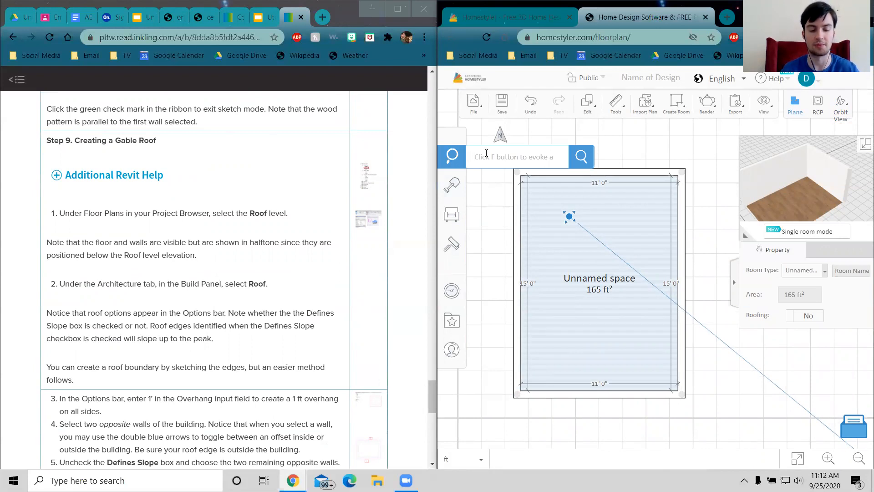
text(ceiling)
key(Return)
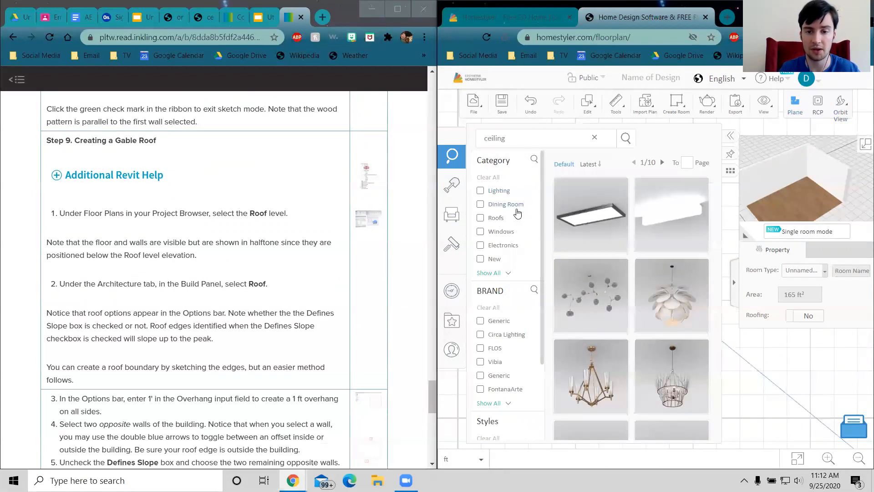
click(481, 219)
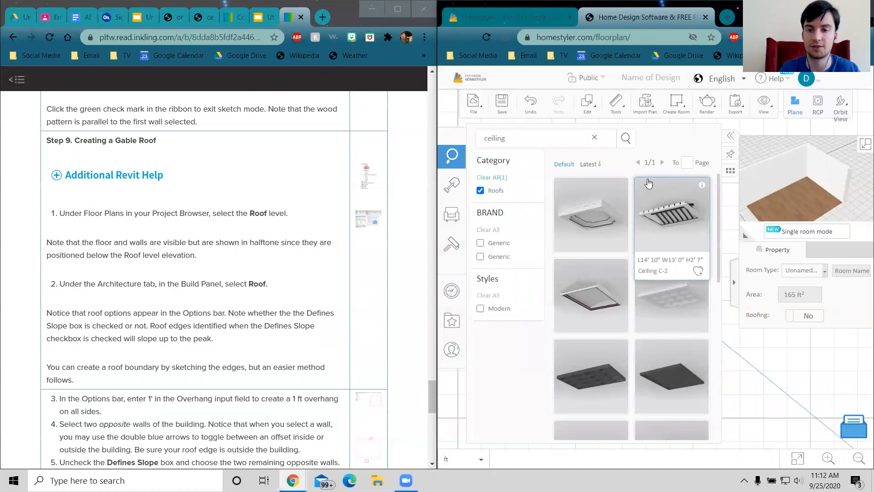
Step: Pick the Sloped ceiling A-4 model from the catalog and place it over the room in the plan
scroll(663, 297, down, 2)
scroll(664, 296, down, 4)
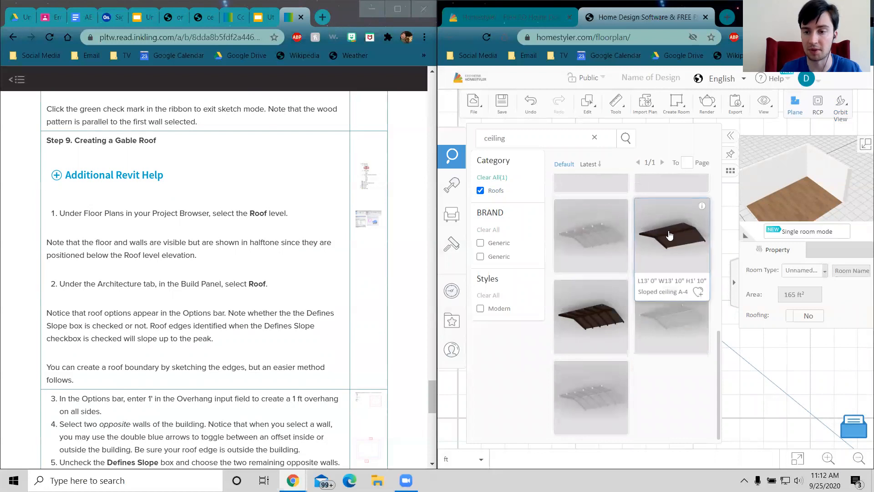
click(669, 234)
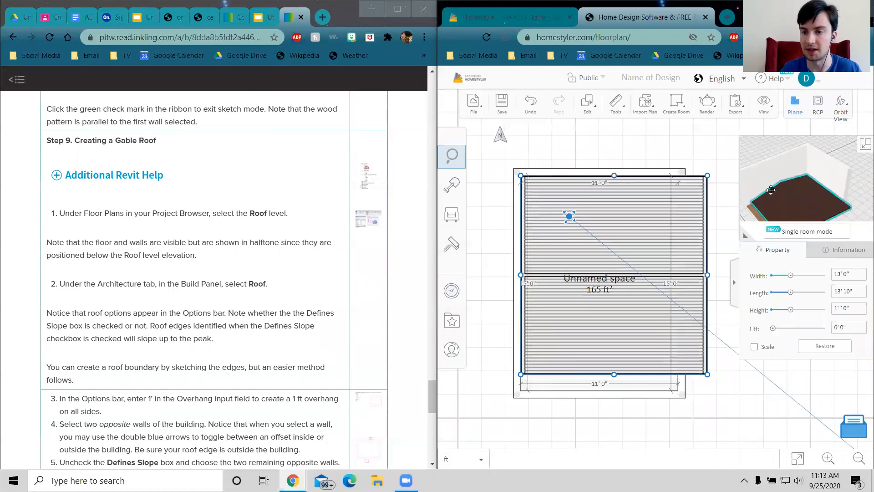
click(636, 216)
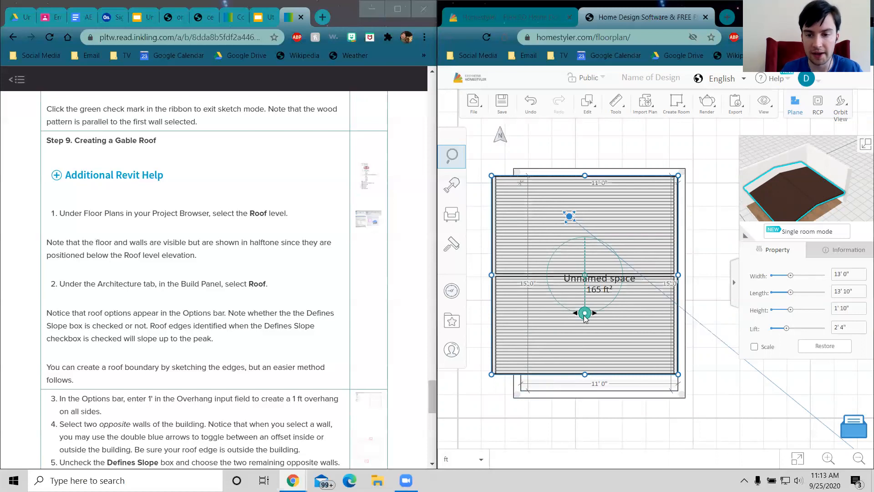
Step: Rotate the sloped ceiling 90° and resize it to 15' 0" wide by 11' 0" long to fit the room's interior
drag(585, 318, 610, 331)
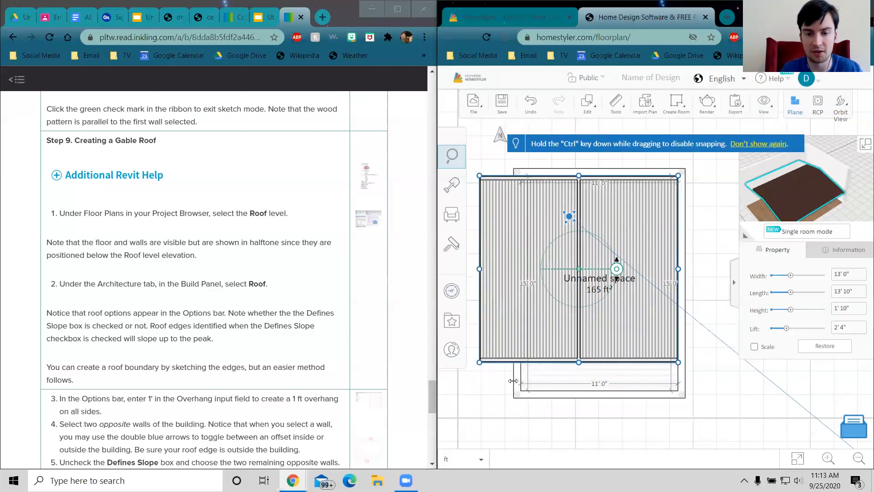
drag(478, 363, 612, 386)
drag(599, 242, 604, 172)
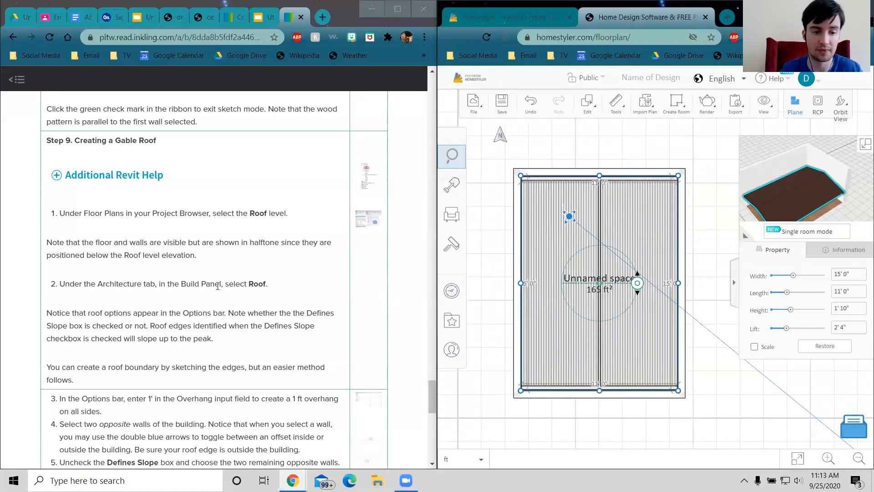
Step: In the orbit view, set the sloped ceiling's lift to 8' 0" to raise it to the top of the walls
scroll(218, 286, down, 1)
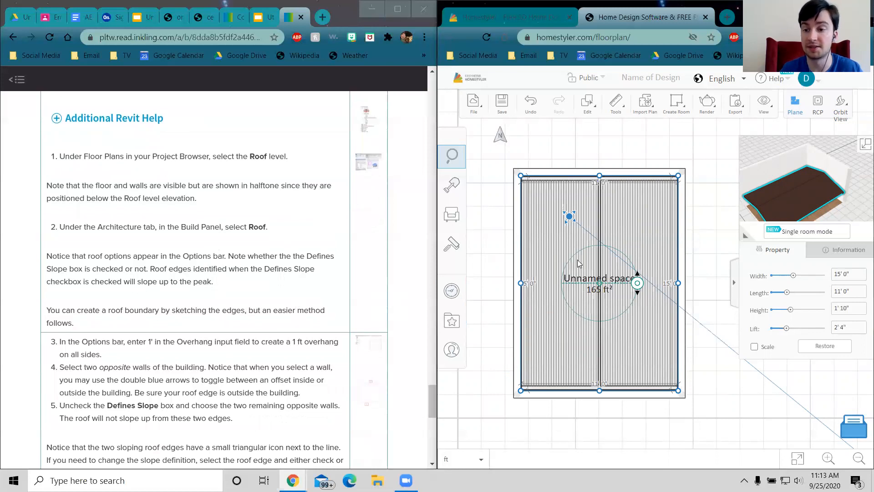
click(864, 145)
drag(606, 341, 630, 337)
drag(661, 425, 582, 359)
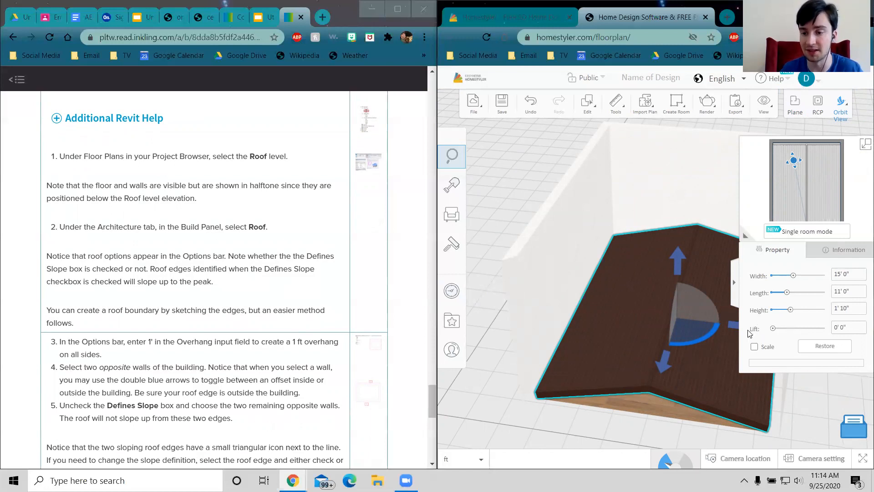
click(845, 328)
text(8)
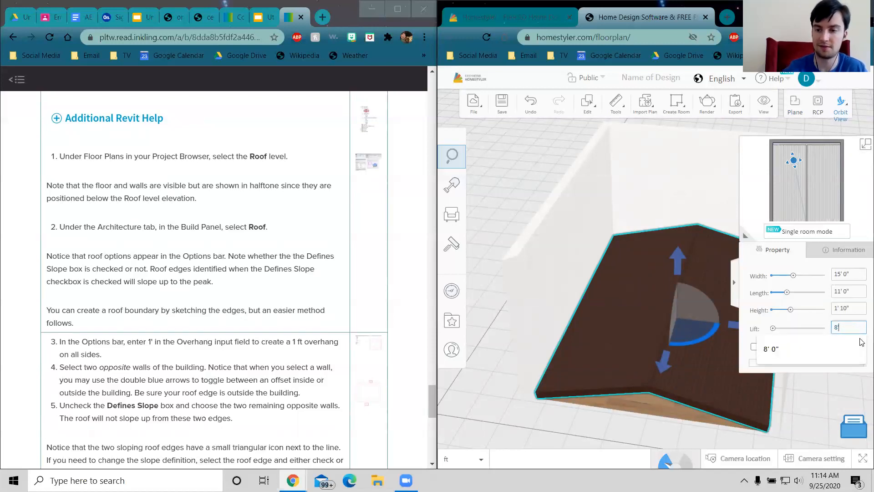
key(Return)
mouse_move(507, 331)
mouse_down()
mouse_move(517, 332)
mouse_move(498, 295)
mouse_move(500, 330)
mouse_up()
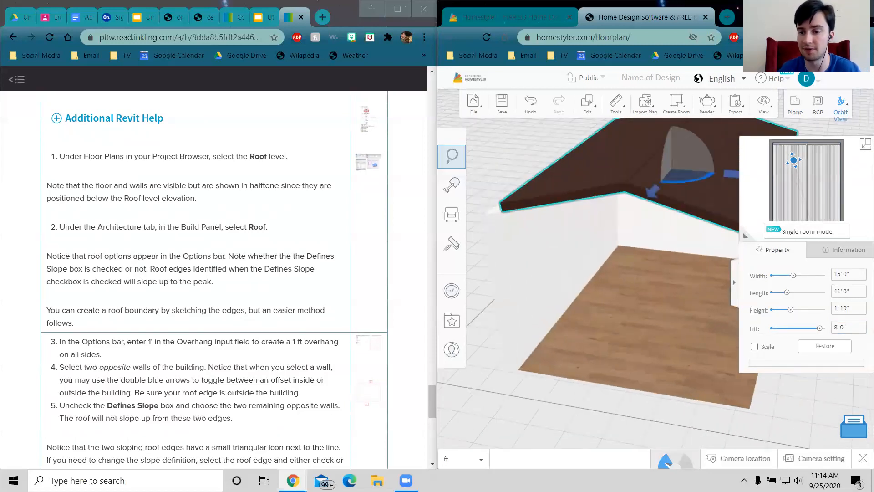
Step: Reset the sloped ceiling's lift to 8' 0" while checking how it sits on the walls
drag(610, 330, 616, 204)
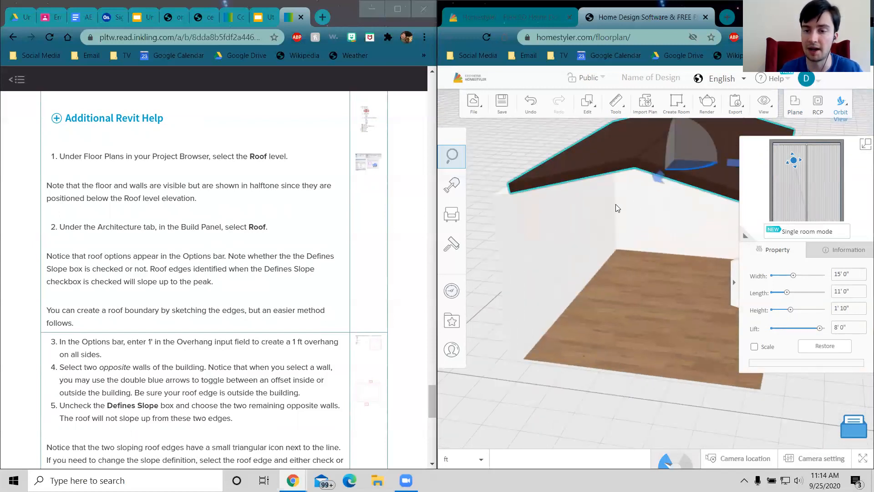
drag(617, 248, 599, 292)
drag(603, 195, 602, 187)
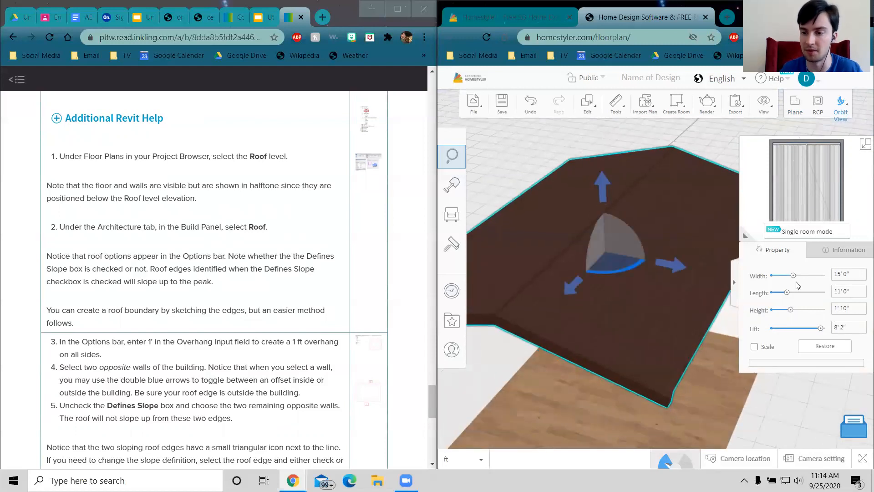
click(852, 326)
text(8' 0")
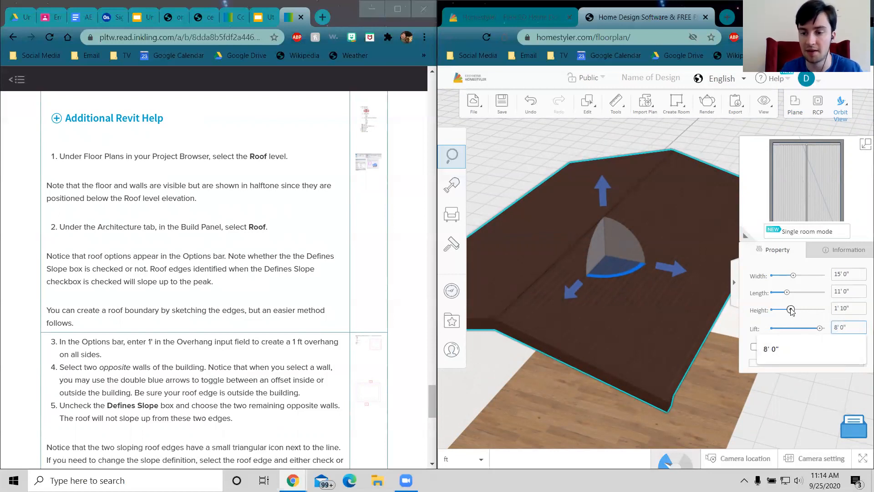
Step: Set the sloped ceiling's height to 3' 0" and check its fit against the wall tops
drag(790, 309, 813, 319)
drag(607, 387, 652, 342)
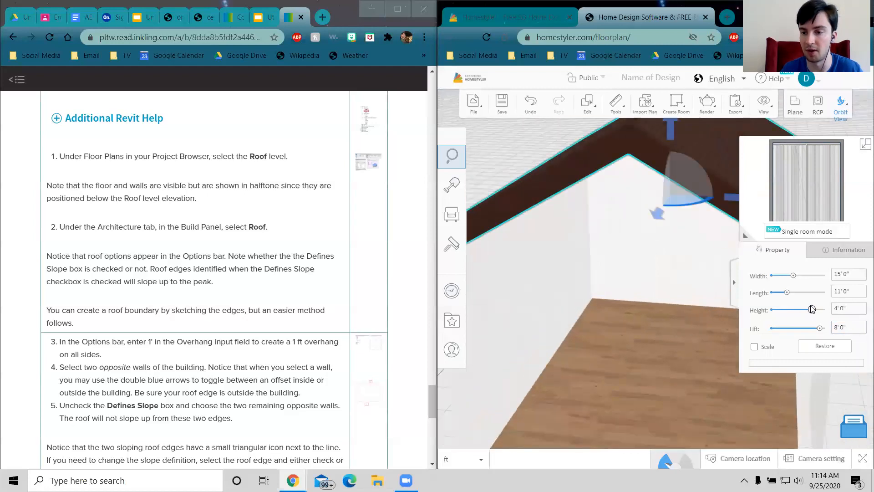
mouse_move(813, 309)
mouse_down()
mouse_move(794, 313)
mouse_move(802, 312)
mouse_up()
drag(608, 347, 643, 294)
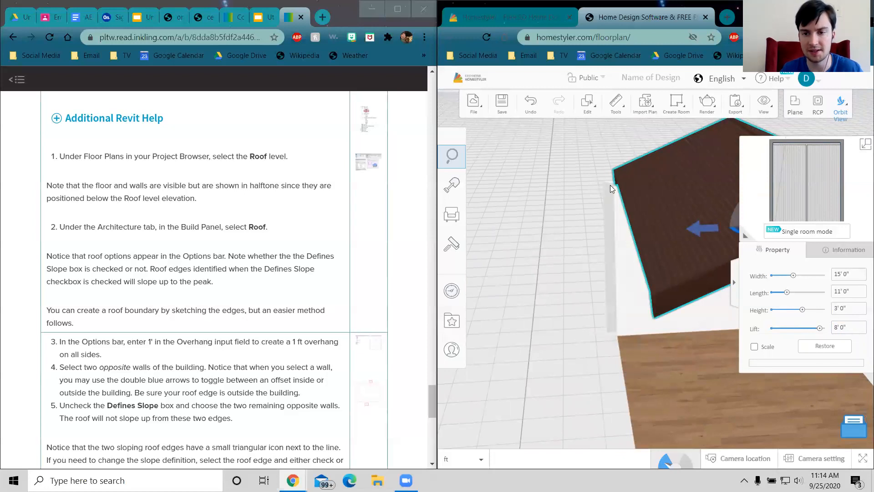
drag(609, 310, 616, 374)
click(623, 366)
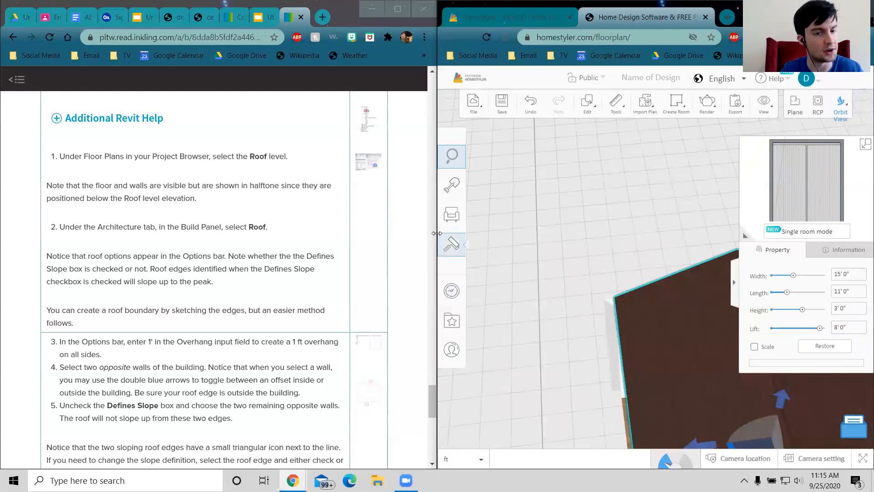
Step: Check the activity's overhang instruction, then set the roof's length to 14' 0" in the plan view
scroll(183, 300, down, 1)
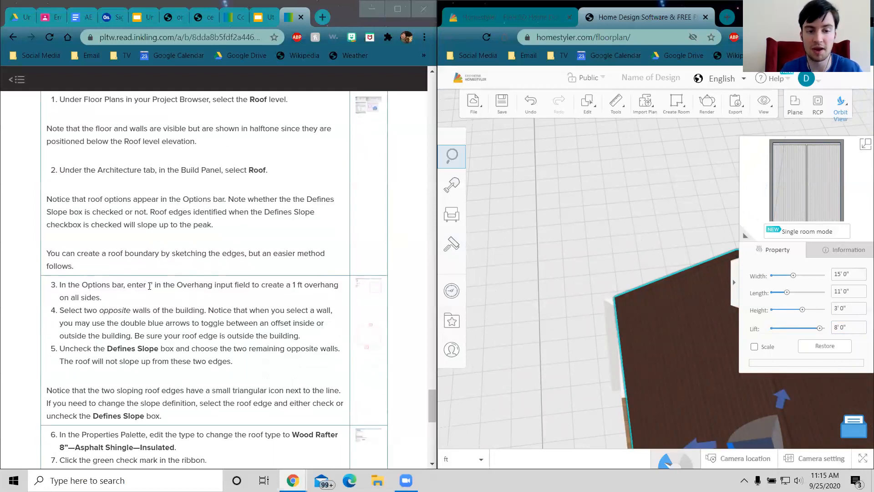
drag(471, 313, 507, 363)
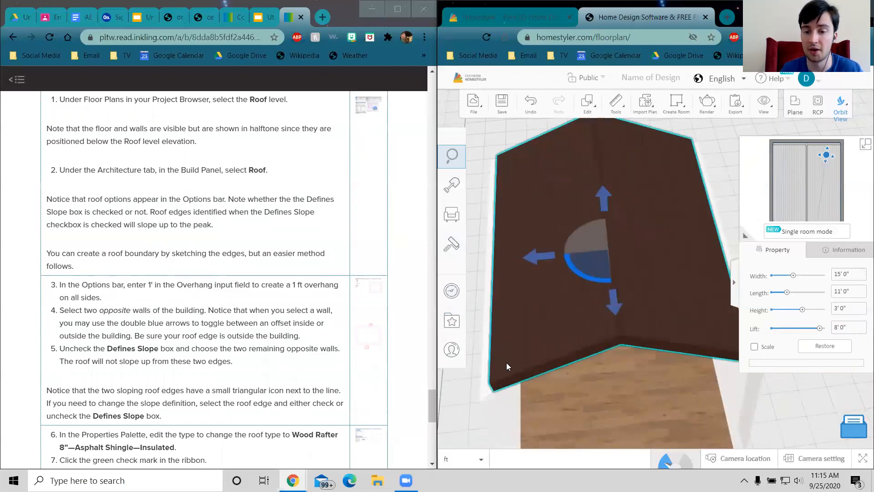
click(865, 146)
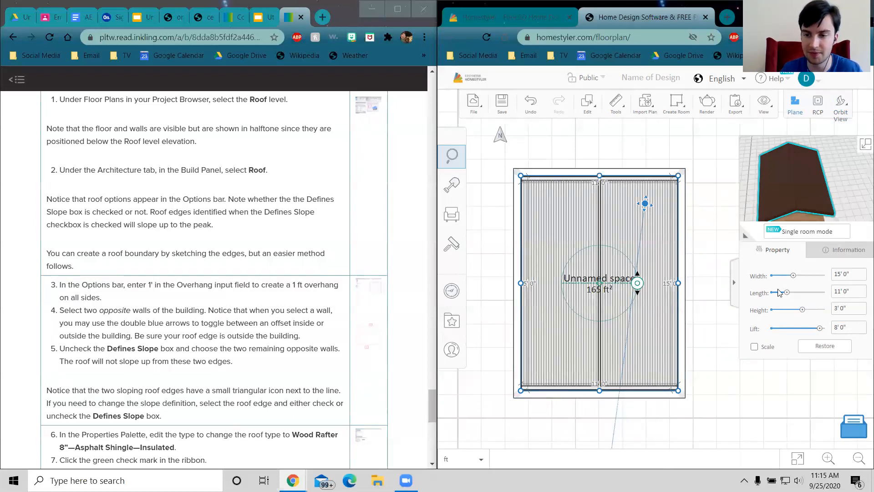
click(856, 273)
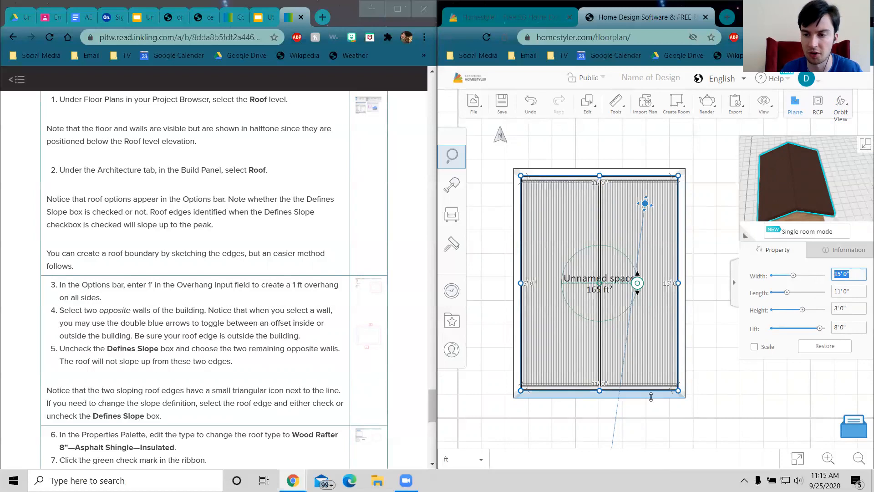
click(856, 293)
text(14)
key(Return)
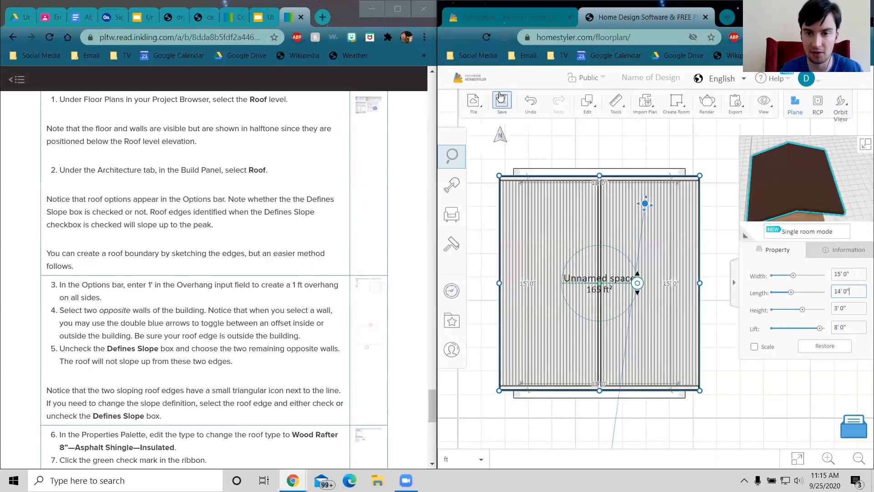
Step: Measure the roof's overhang from the wall's outer face to the roof edge near the upper corner of the plan
mouse_move(624, 108)
click(628, 133)
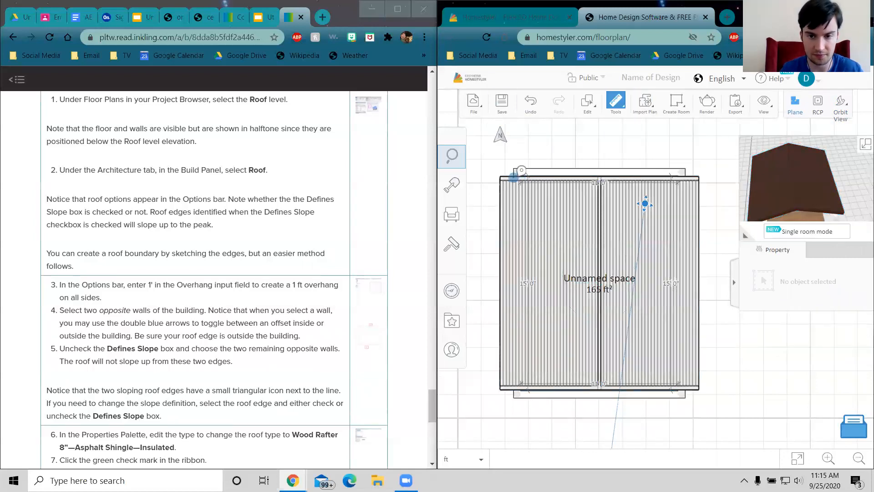
click(514, 177)
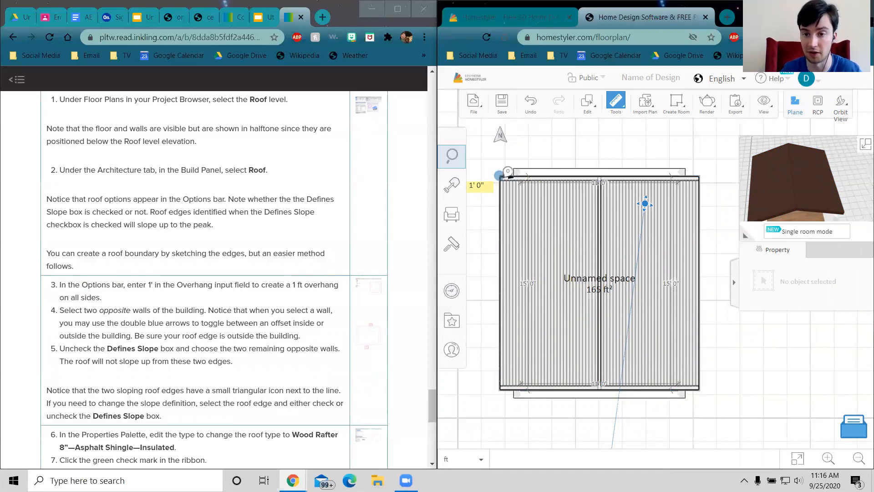
key(Escape)
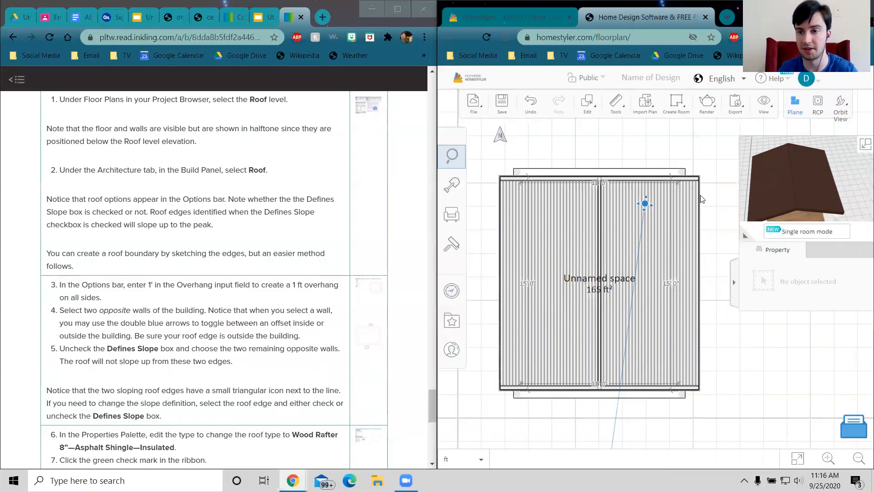
Step: Set the sloped roof's width to 18' 0" so that it overhangs both end walls
click(556, 261)
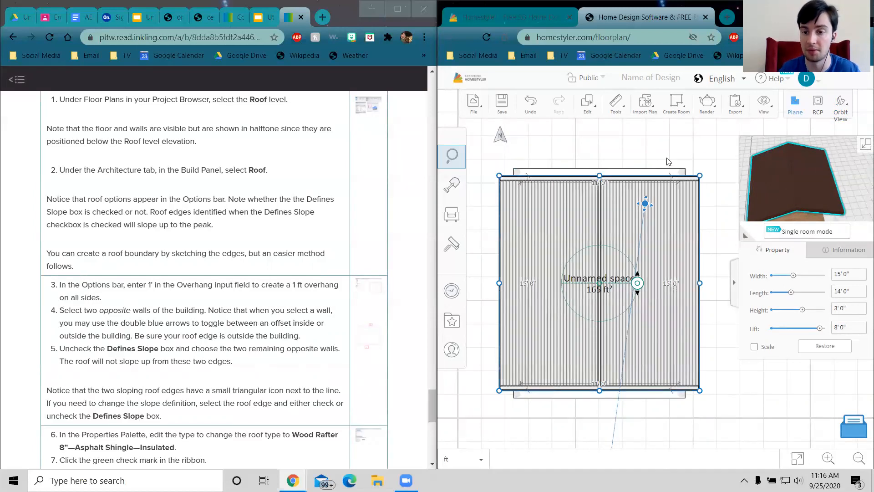
click(850, 274)
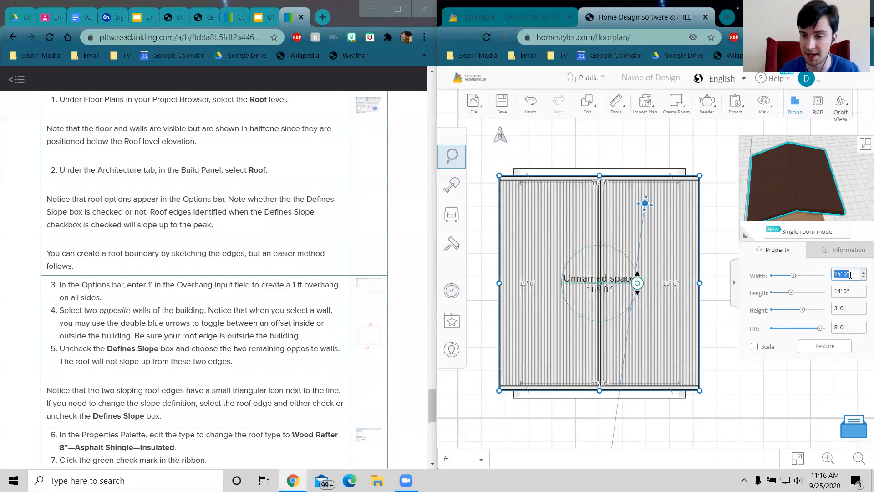
text(18' 0")
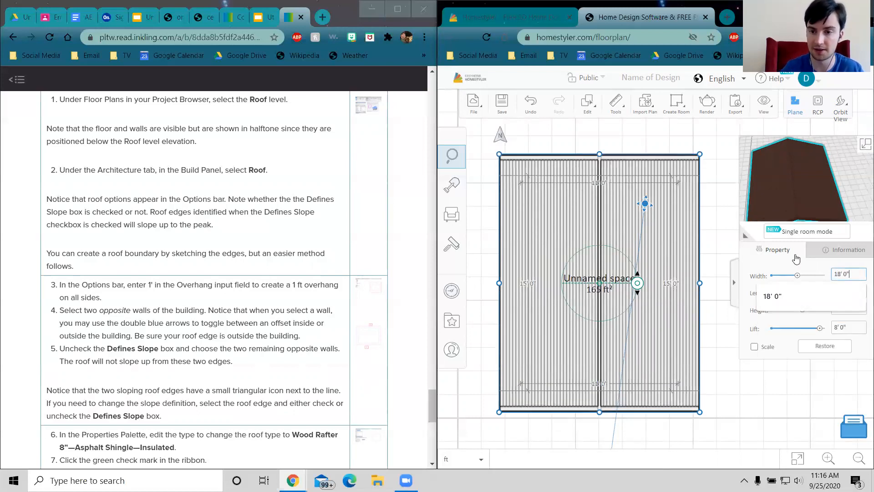
click(607, 434)
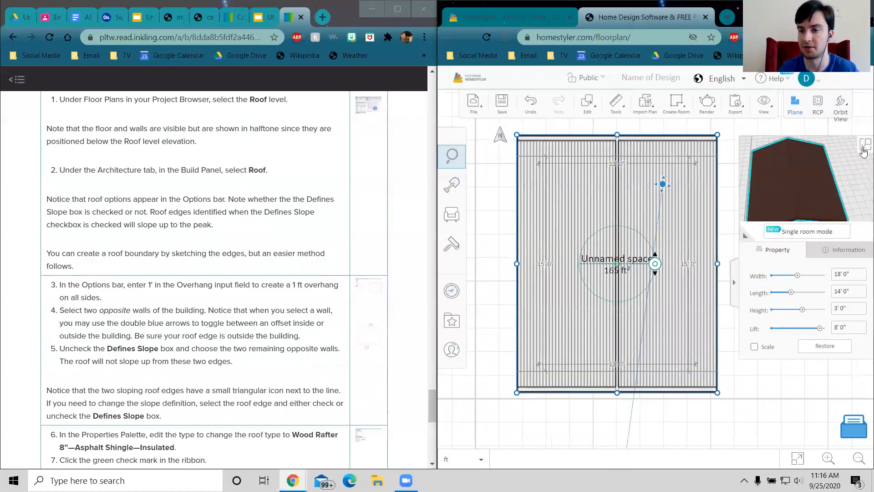
Step: Examine the roof's overhang and its fit on the walls from outside in the 3D view
click(864, 146)
drag(652, 392, 576, 359)
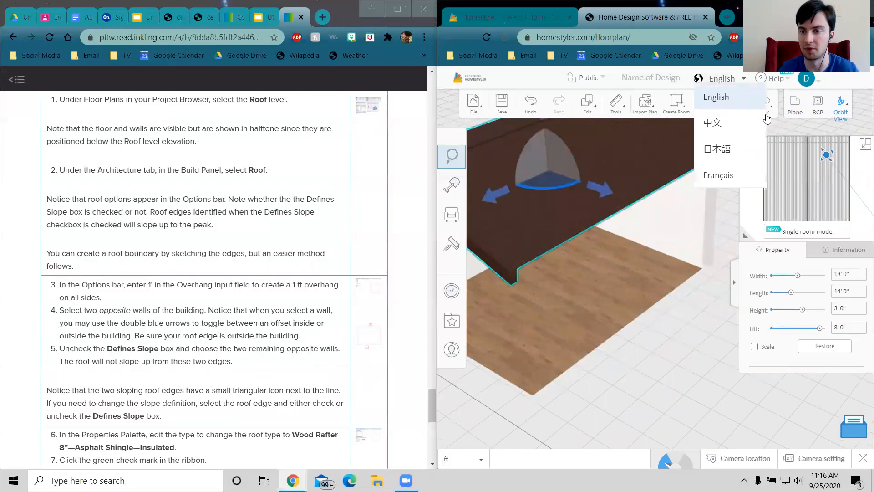
click(832, 181)
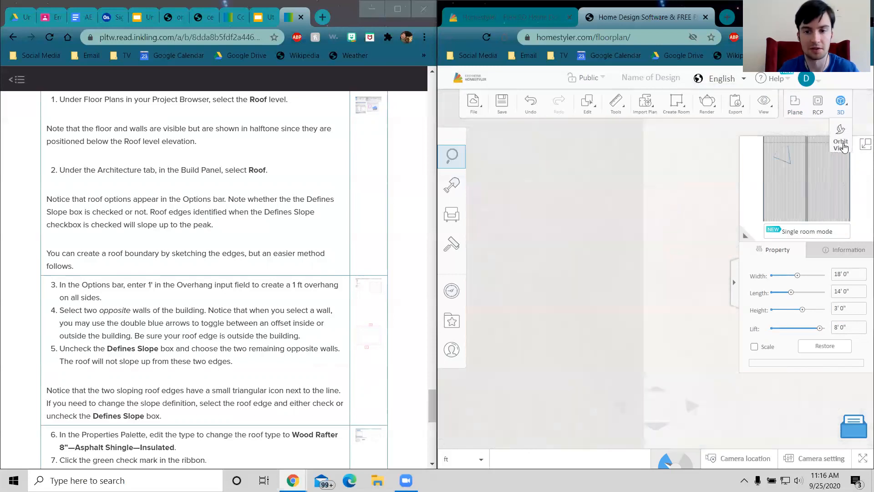
drag(614, 319, 637, 237)
click(637, 237)
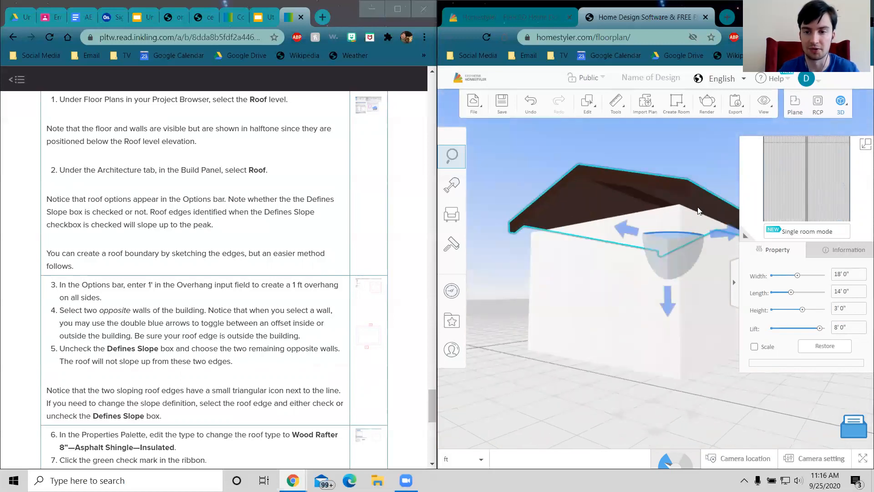
drag(536, 318, 592, 287)
right_drag(592, 287, 587, 269)
click(579, 248)
drag(587, 268, 591, 213)
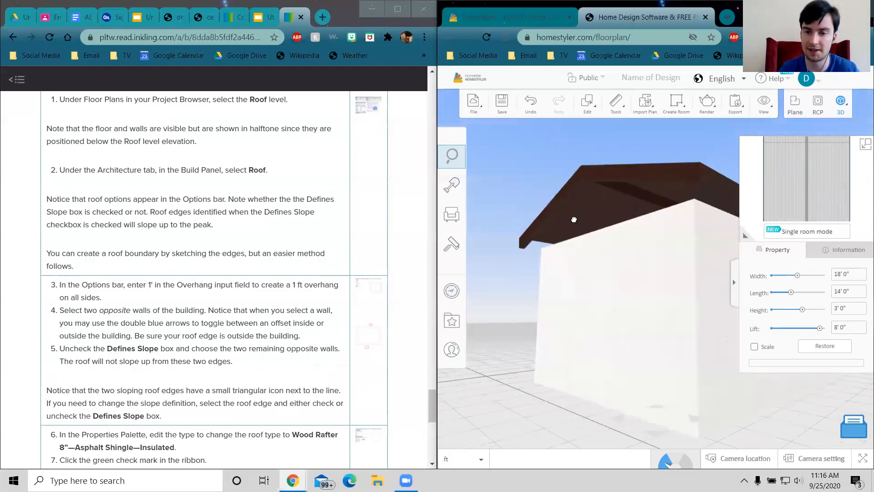
click(591, 212)
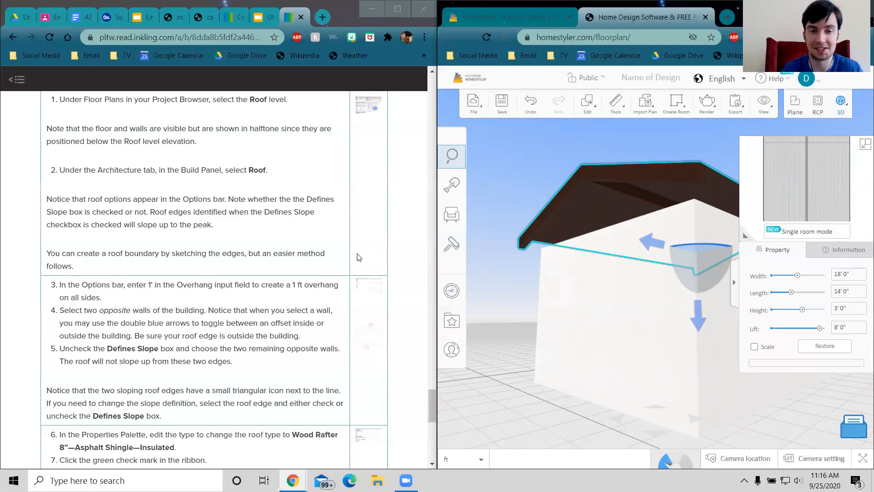
drag(647, 364, 597, 329)
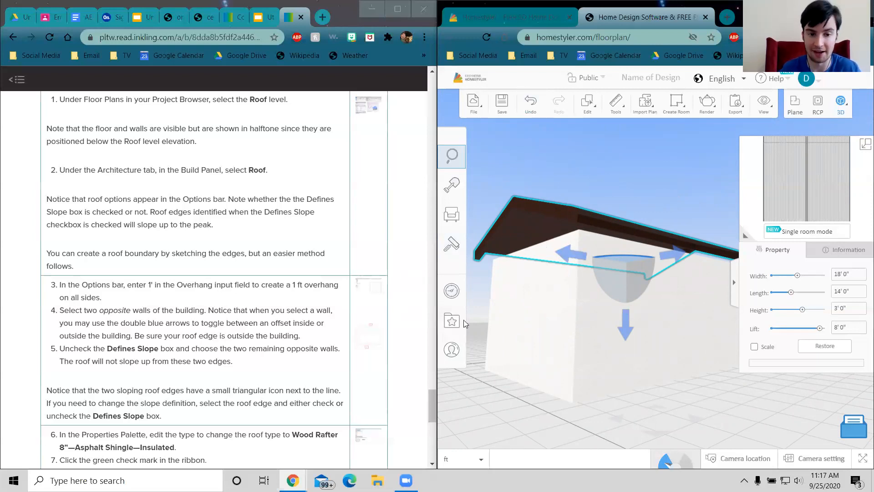
Step: Read the remaining activity instructions on roof type, attaching the walls and changing the wall type
scroll(325, 227, down, 3)
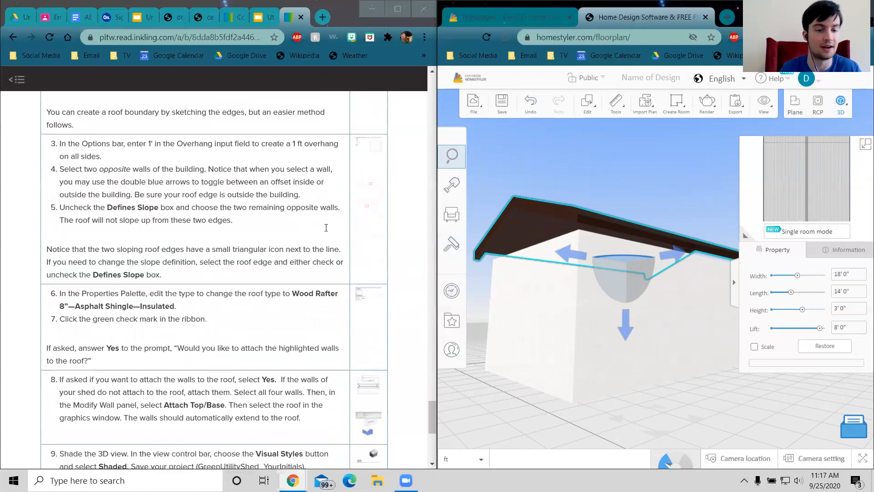
scroll(326, 228, down, 1)
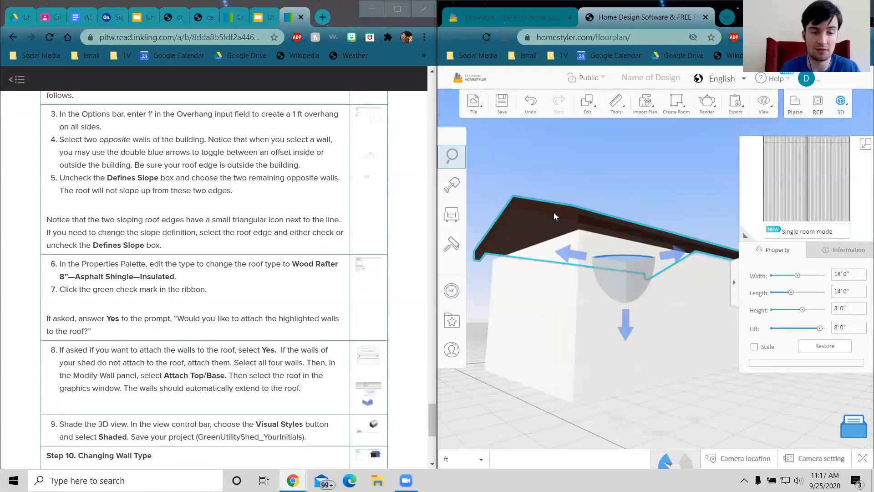
scroll(223, 272, down, 3)
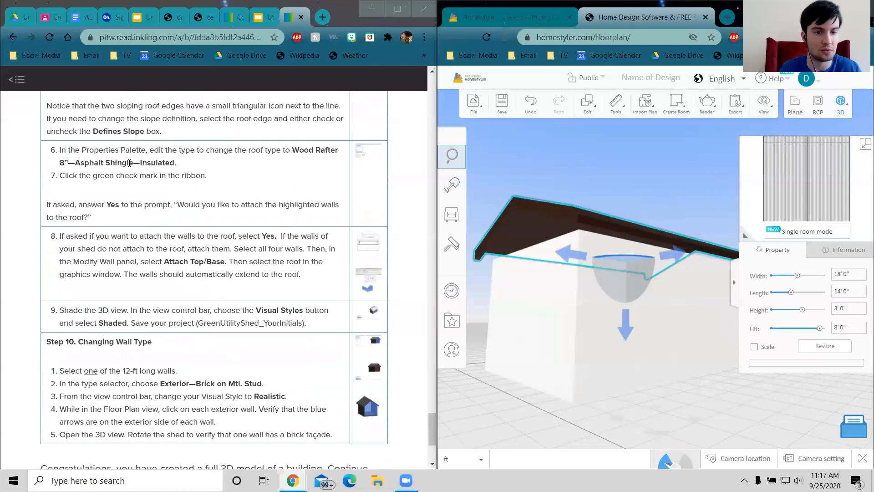
drag(82, 152, 151, 160)
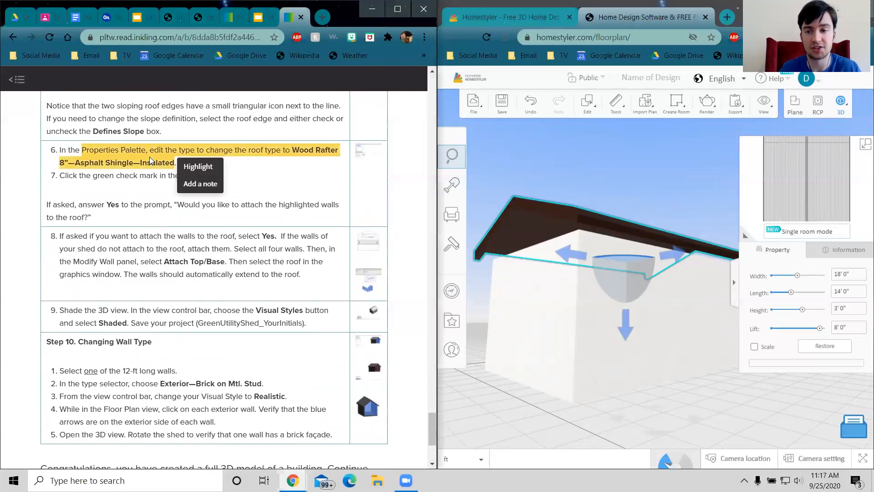
click(152, 160)
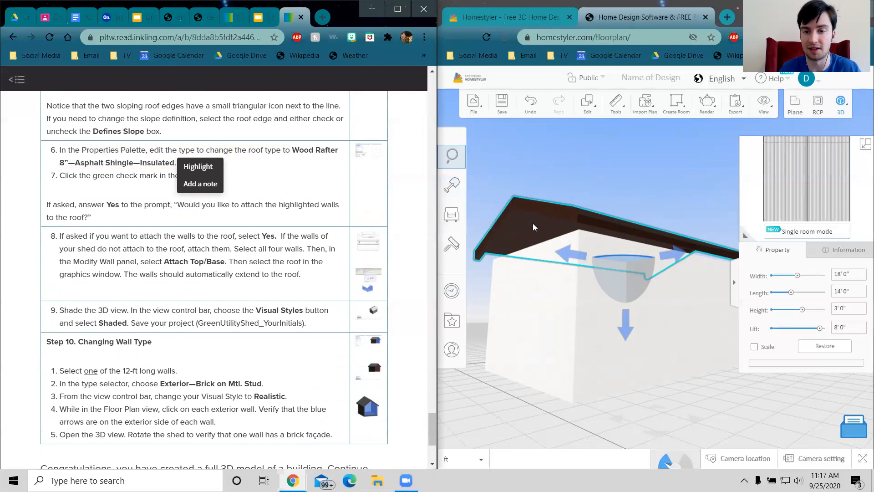
click(549, 216)
drag(653, 347, 603, 286)
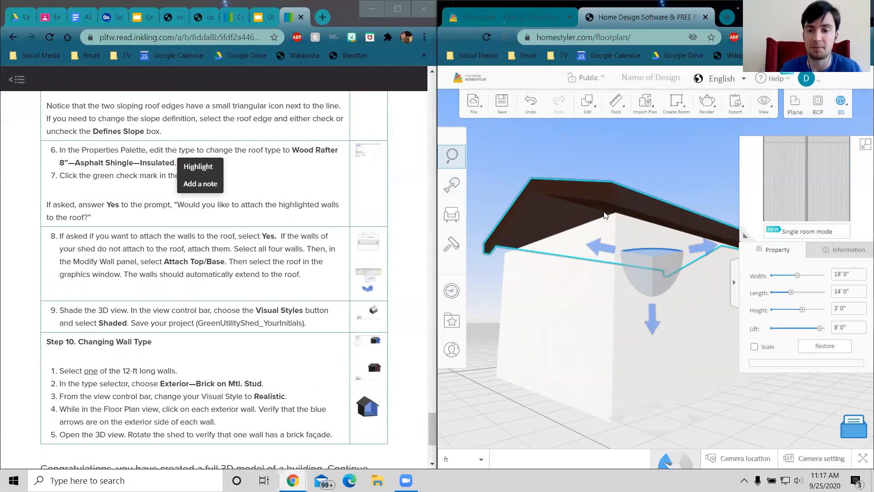
click(297, 234)
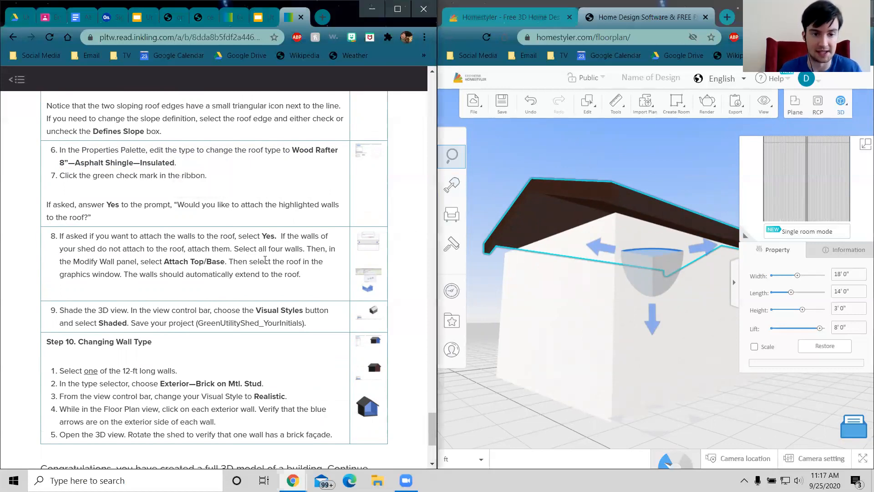
scroll(277, 272, down, 4)
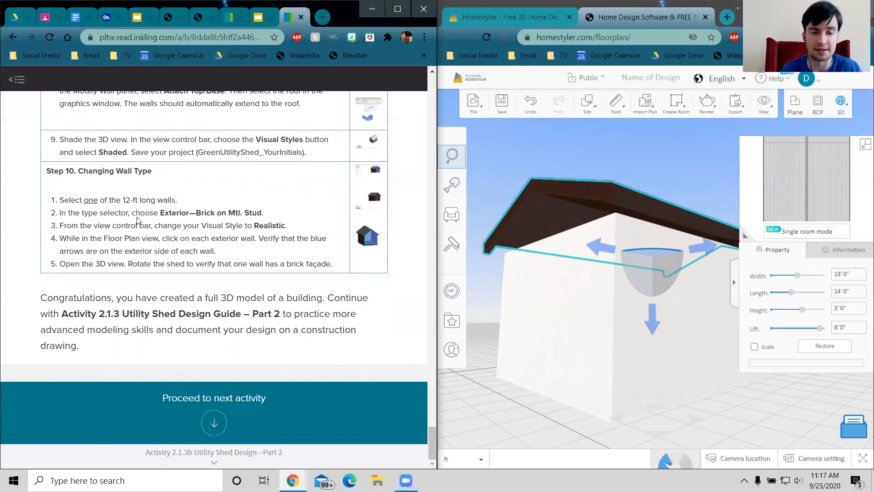
Step: Select the shed's 12 ft gable-end wall from outside in the 3D view and search the finishes for "brick"
drag(510, 418, 586, 325)
click(614, 346)
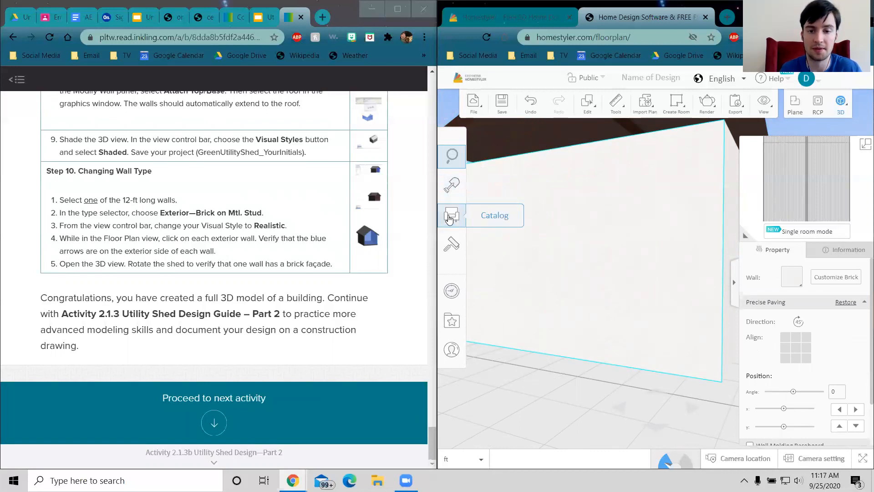
click(450, 250)
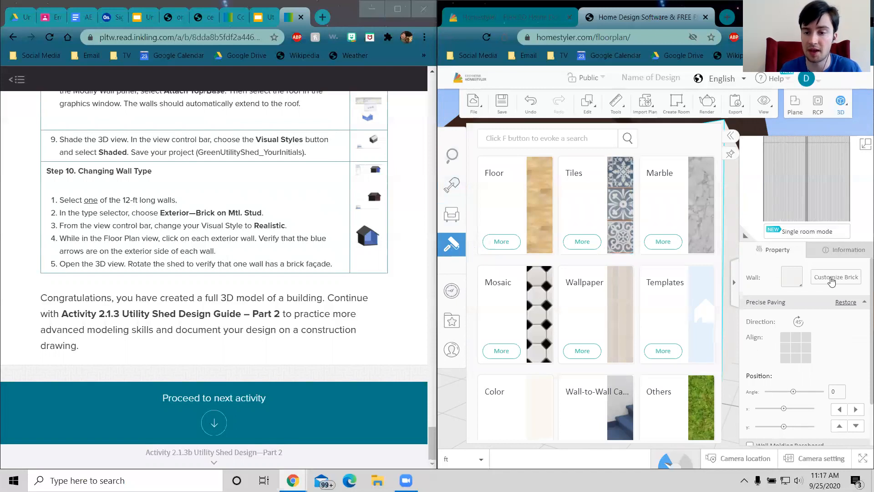
scroll(618, 349, down, 3)
scroll(618, 349, up, 3)
scroll(618, 348, down, 3)
scroll(619, 348, up, 3)
click(533, 134)
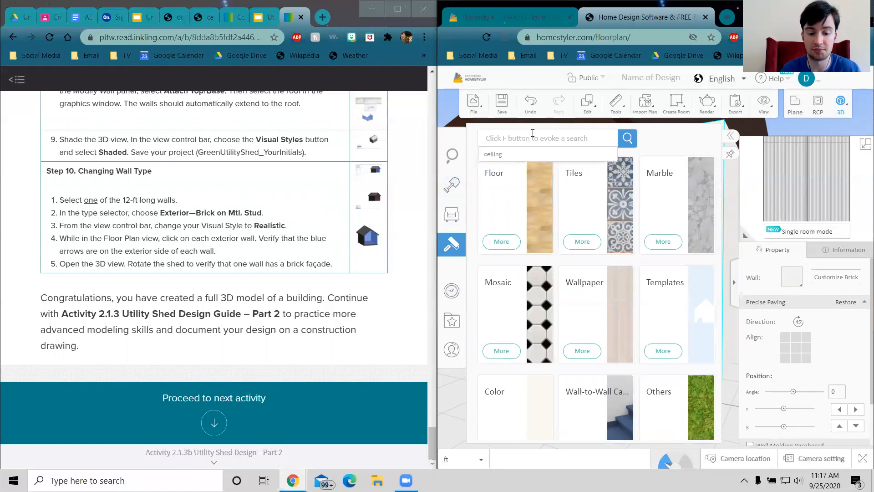
text(brick)
key(Return)
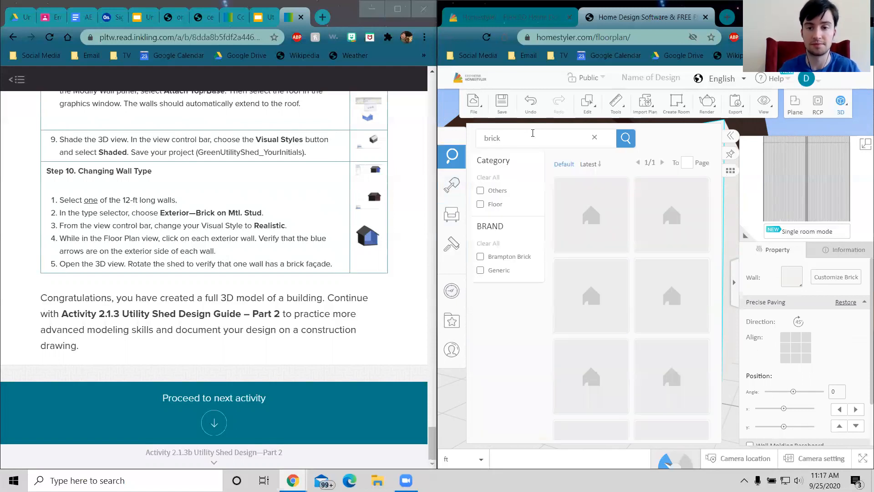
Step: Apply a dark red-brown brick finish to the selected 12 ft wall and check it from outside
scroll(657, 249, down, 5)
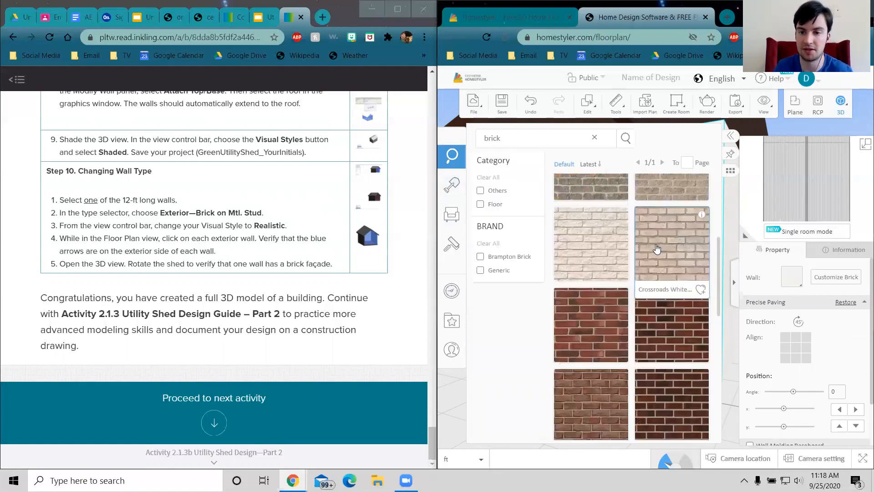
click(657, 249)
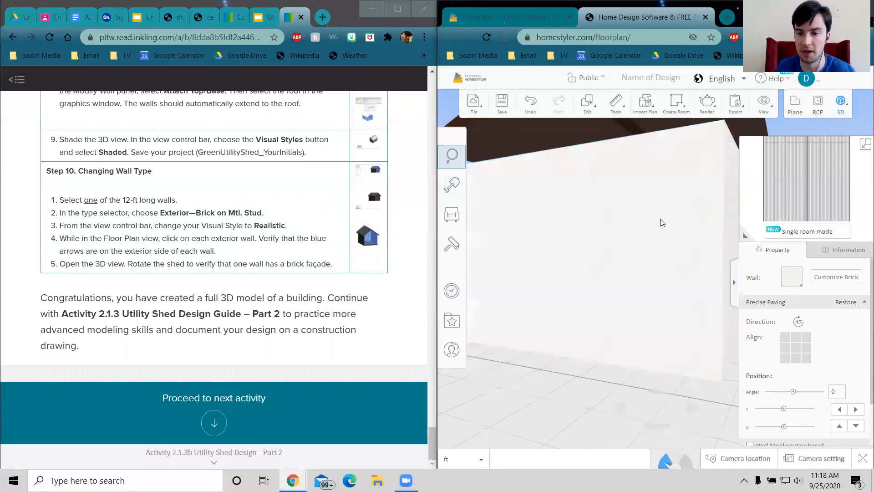
drag(544, 306, 628, 322)
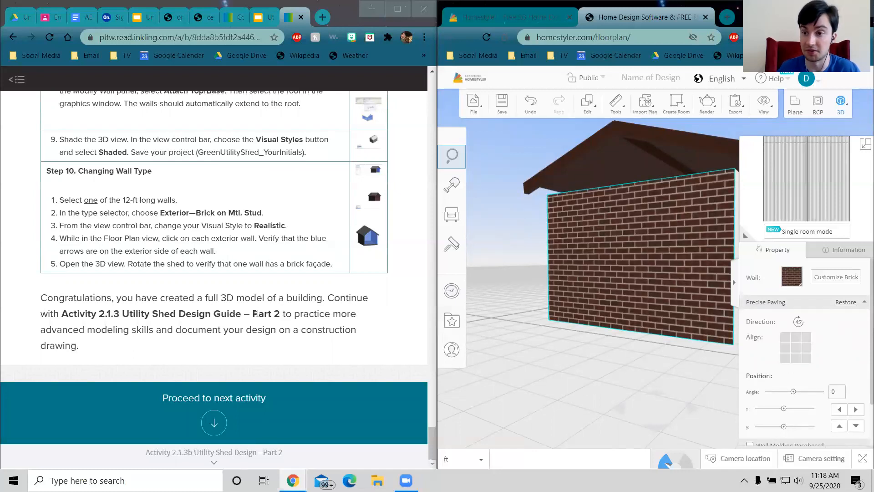
Step: Open Activity 2.1.3b Utility Shed Design—Part 2 and read its constraints and deliverables
click(214, 414)
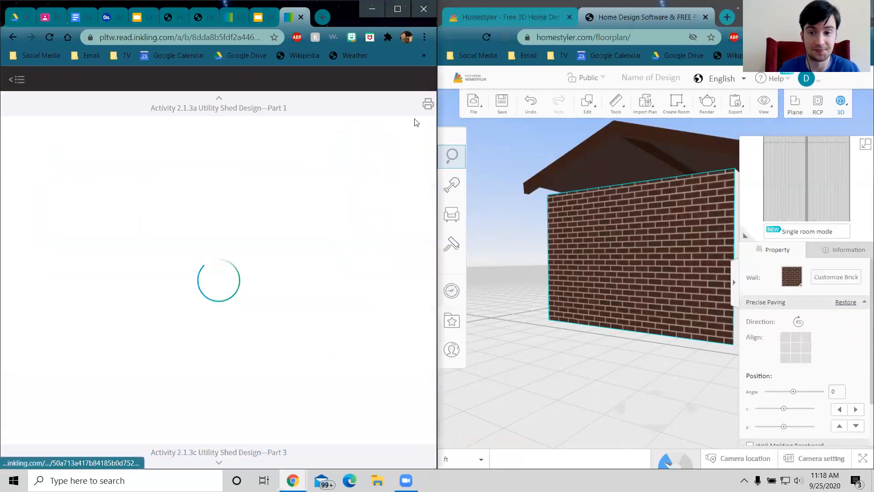
mouse_move(569, 349)
mouse_down()
mouse_move(554, 338)
mouse_move(556, 347)
mouse_up()
scroll(214, 255, down, 7)
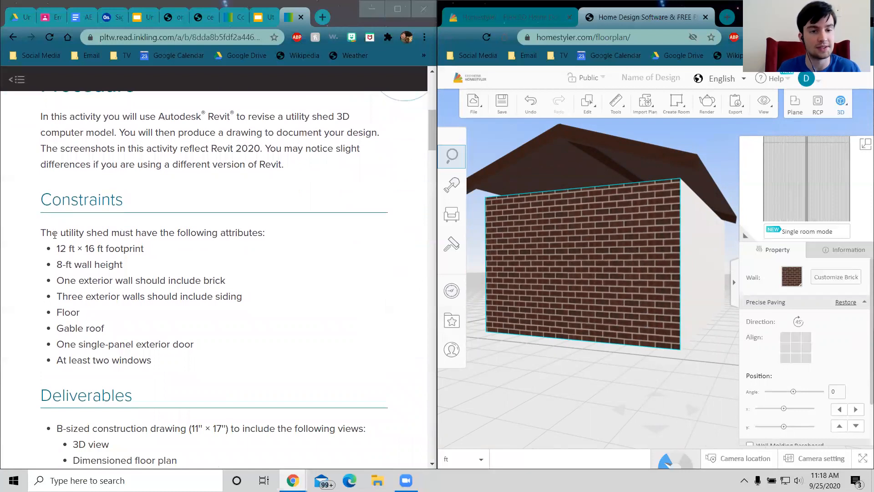
scroll(84, 227, up, 2)
scroll(86, 226, down, 2)
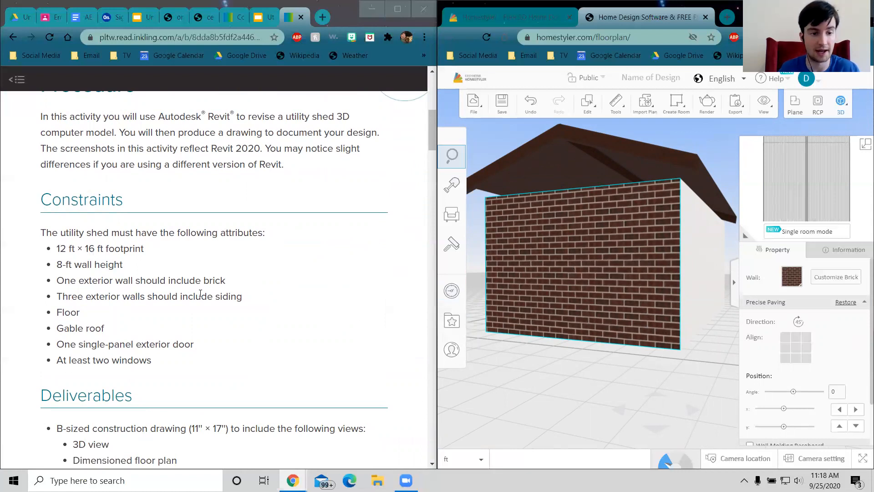
scroll(105, 281, down, 1)
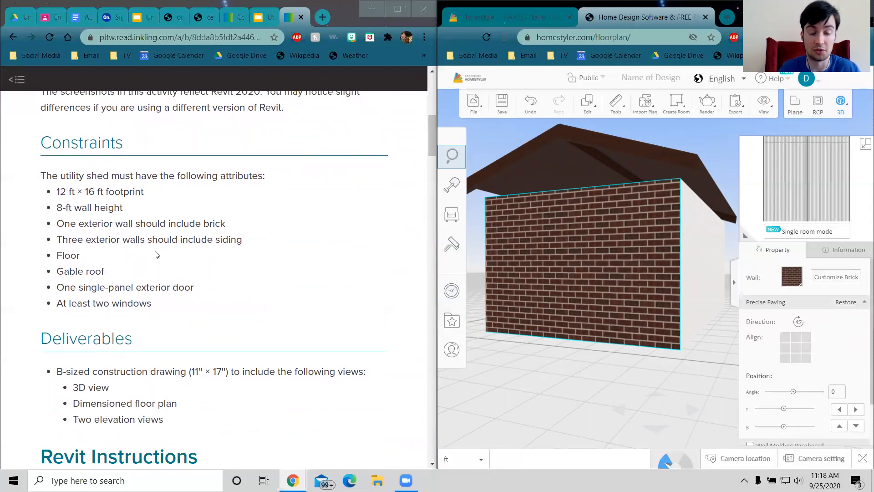
scroll(85, 267, down, 1)
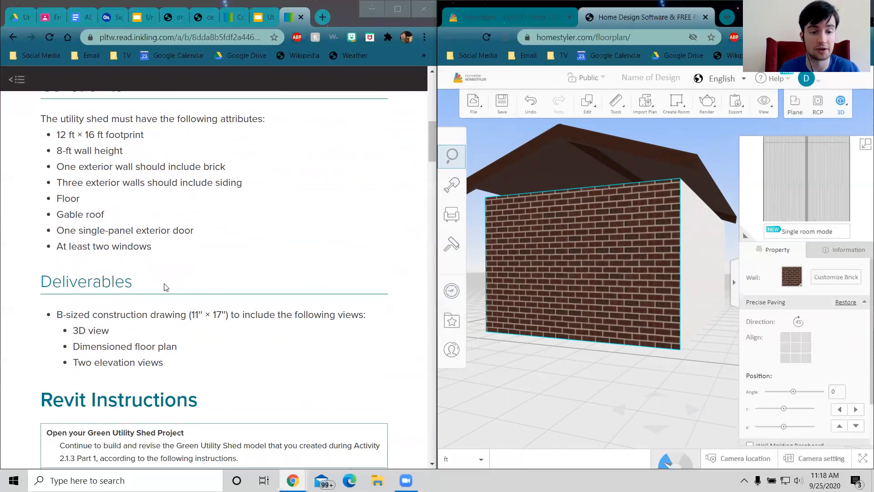
scroll(233, 303, down, 1)
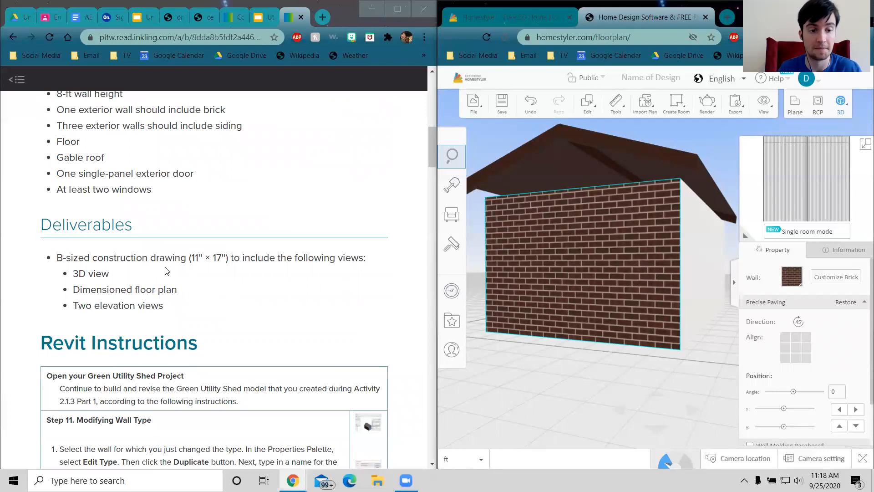
scroll(165, 271, down, 1)
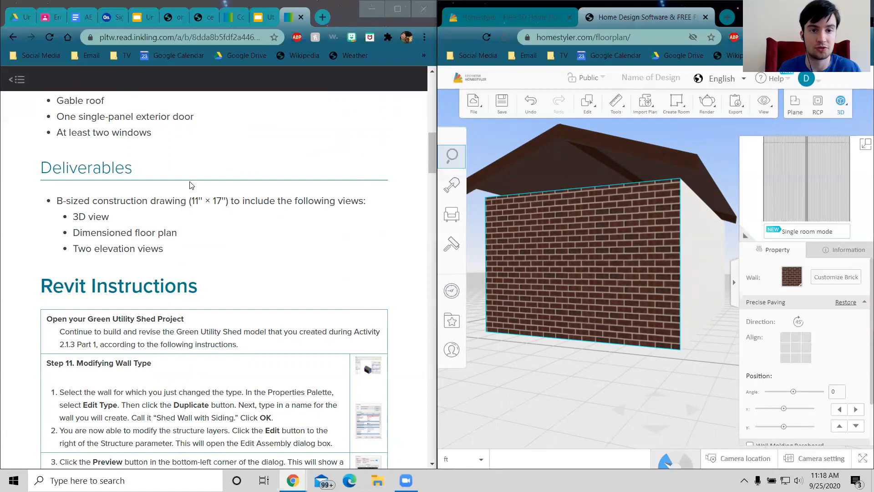
Step: Read the Step 11 instructions on modifying the wall type to horizontal siding and view the shed's unfinished walls
scroll(128, 257, down, 4)
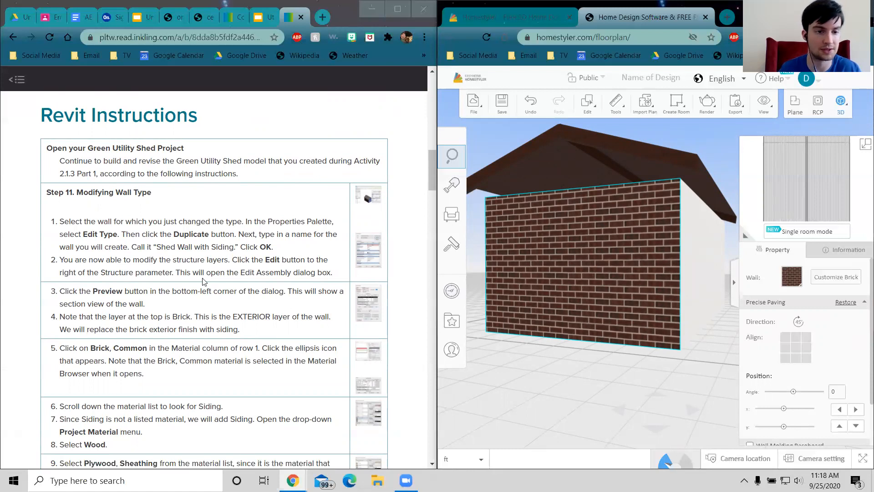
scroll(203, 280, down, 1)
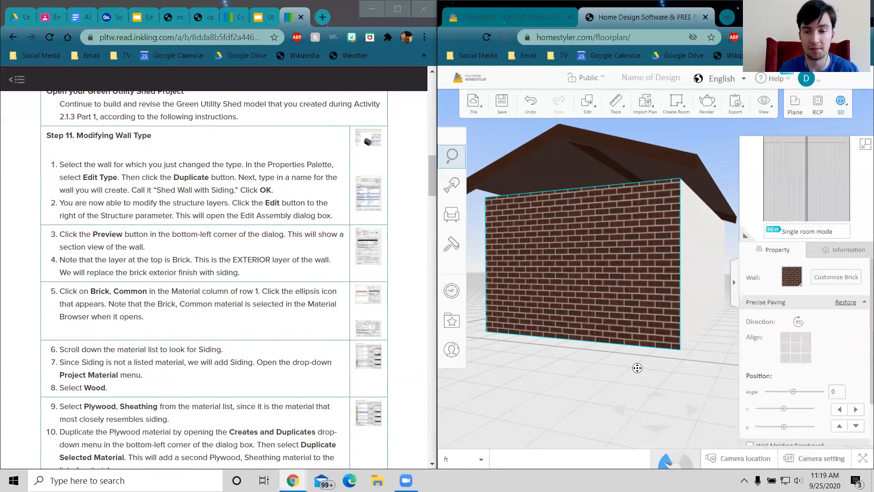
drag(637, 368, 606, 377)
drag(665, 384, 573, 360)
drag(612, 384, 564, 385)
scroll(339, 311, down, 1)
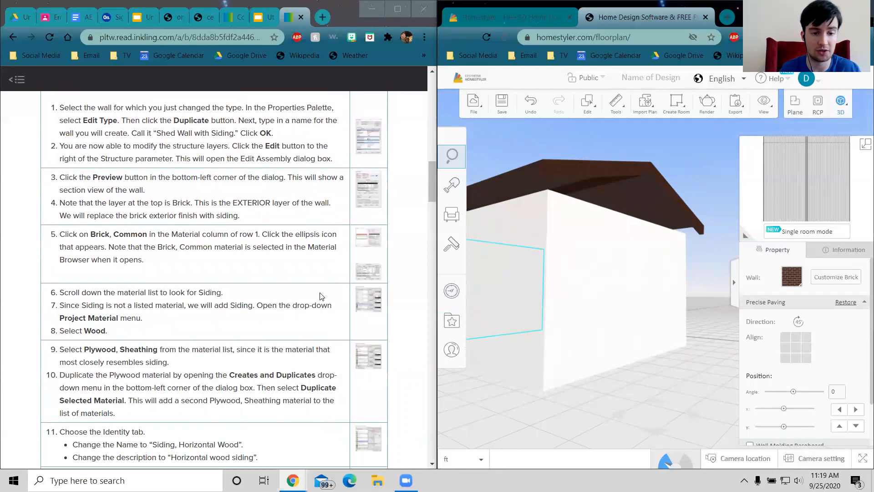
scroll(259, 344, down, 1)
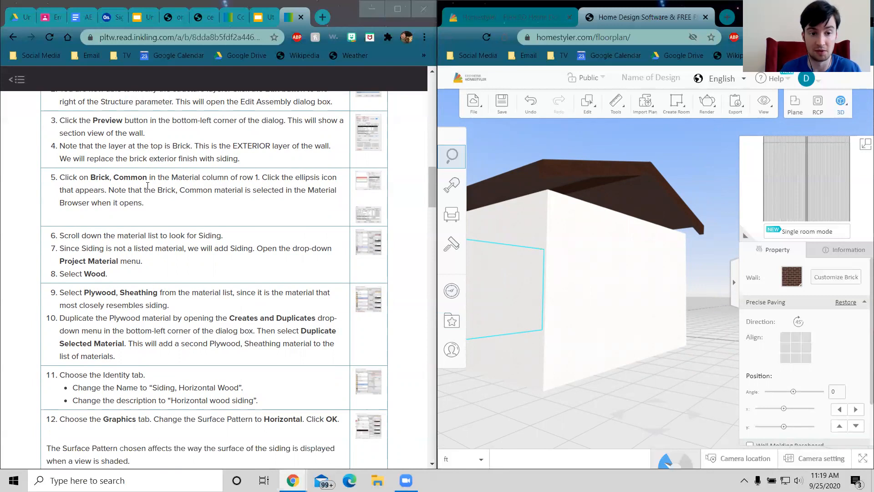
scroll(142, 216, down, 1)
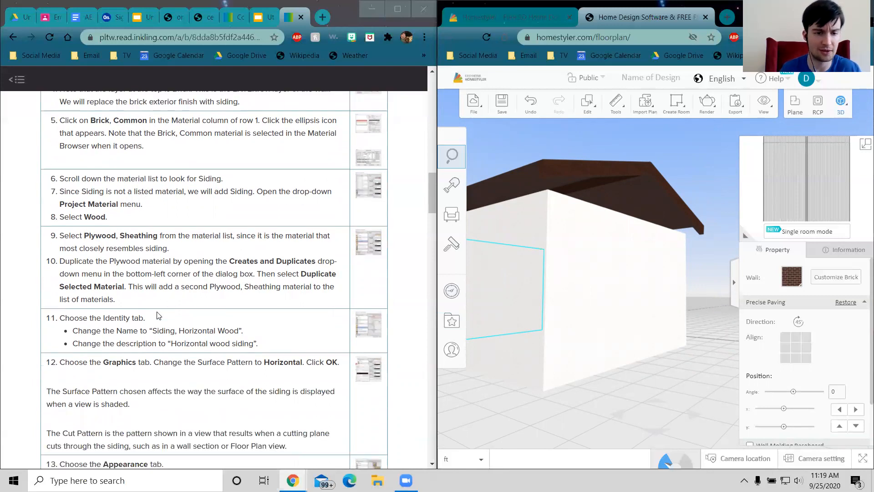
scroll(273, 342, down, 1)
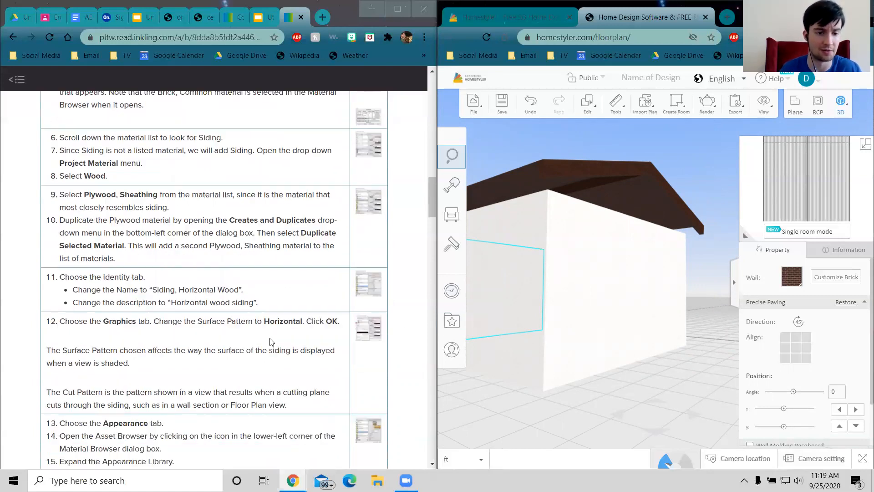
Step: Look for a siding-like material in the Others finishes and apply Concrete Wall to the still selected brick wall
drag(493, 400, 509, 400)
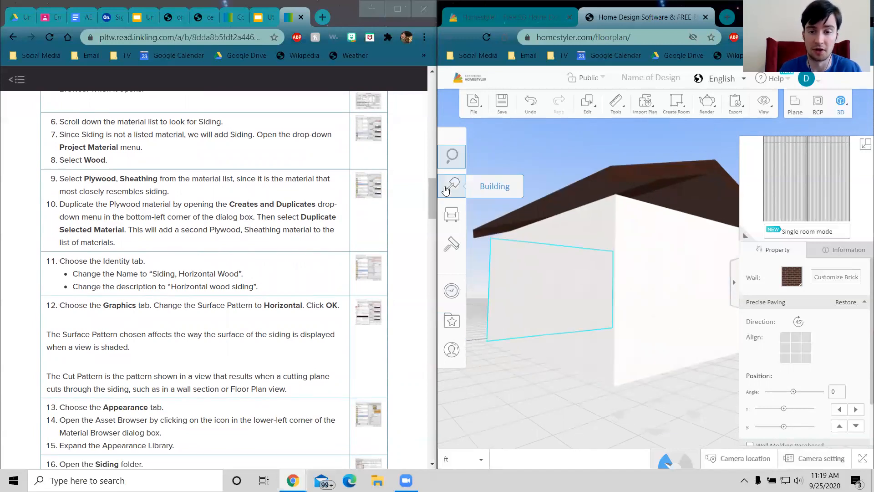
click(455, 243)
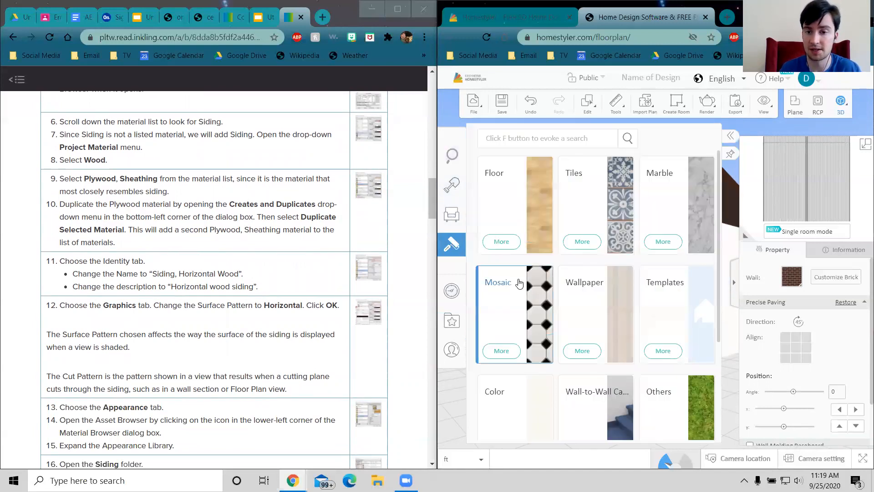
scroll(615, 269, down, 2)
scroll(615, 269, down, 2)
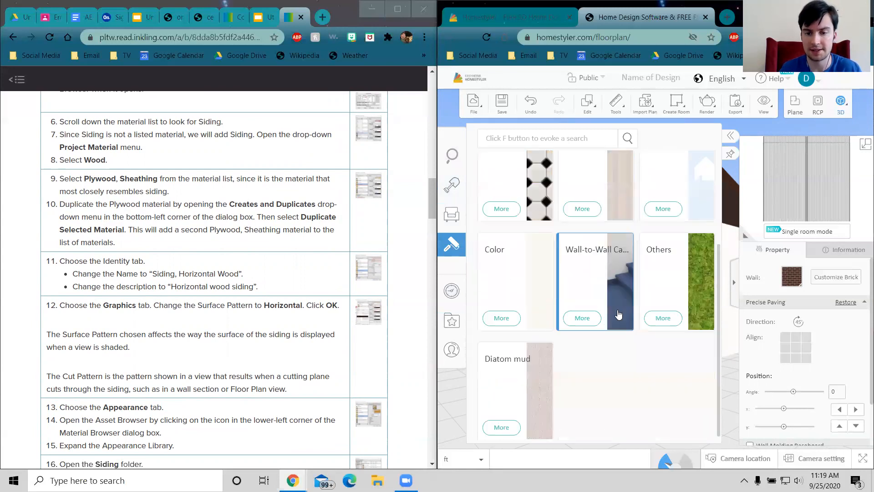
click(663, 312)
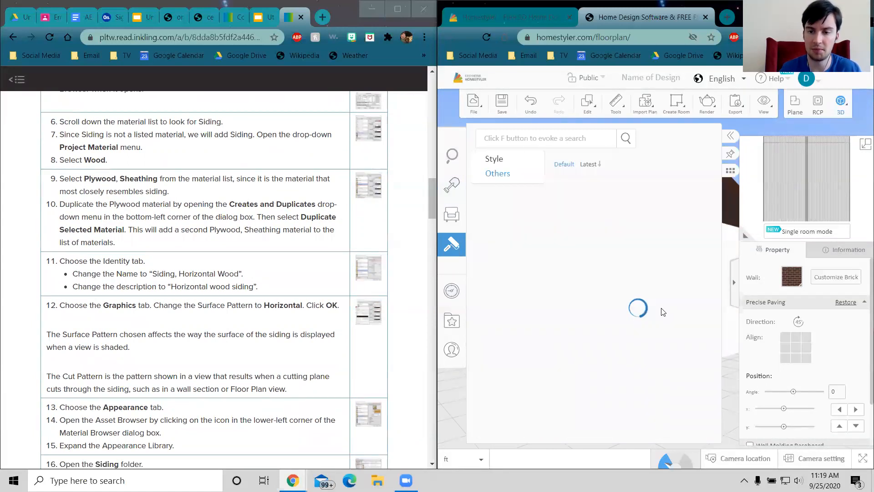
scroll(680, 297, down, 5)
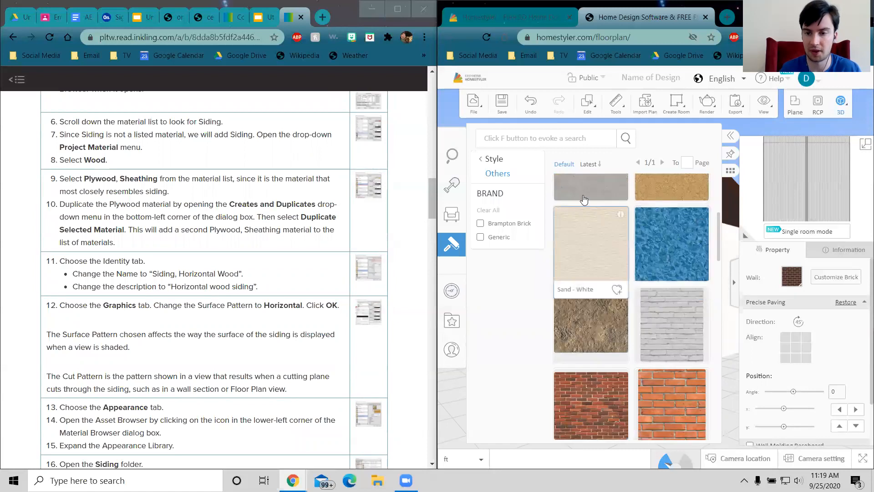
scroll(638, 343, down, 5)
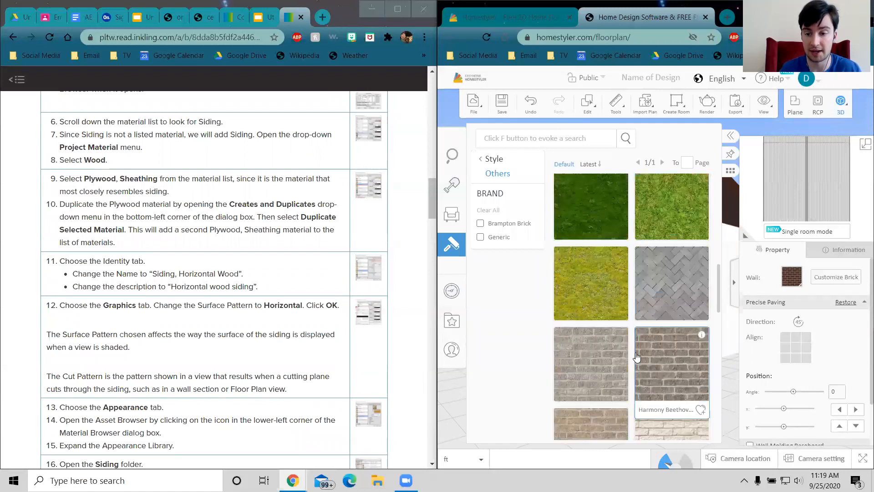
scroll(655, 343, up, 8)
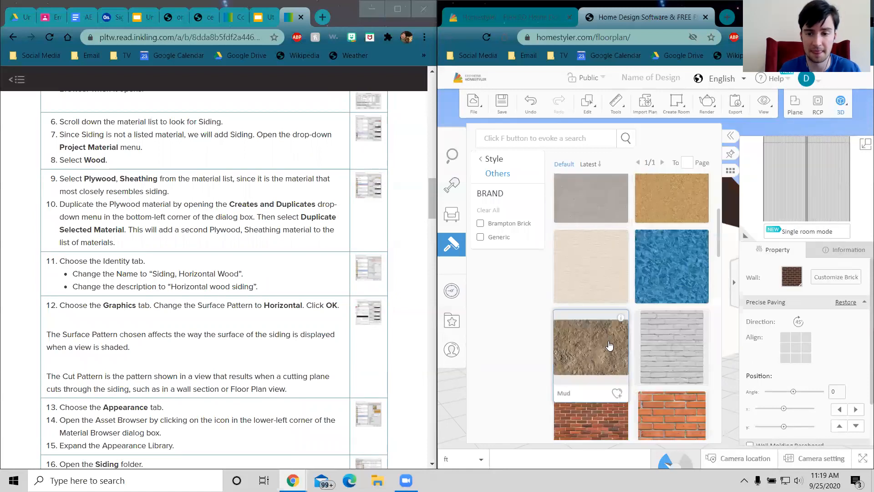
scroll(615, 214, up, 3)
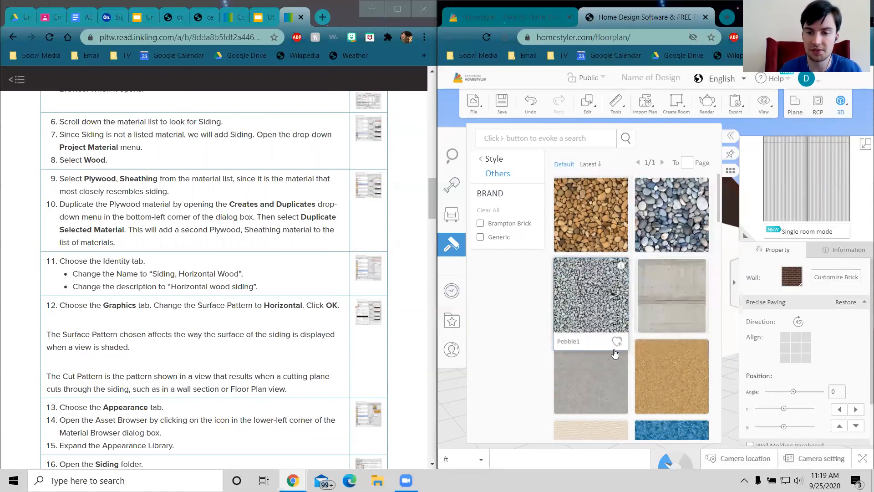
click(682, 304)
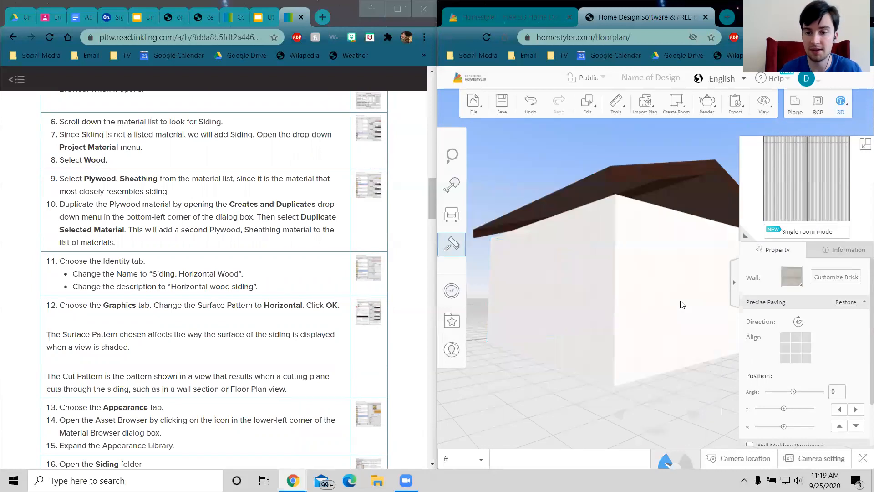
Step: Apply the Concrete Wall finish to the white gable-end wall opposite the 12 ft brick wall
click(573, 313)
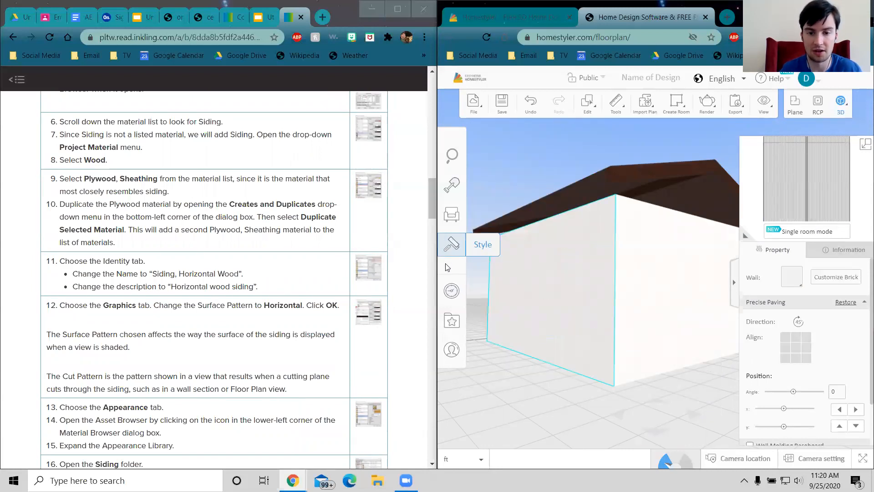
click(452, 245)
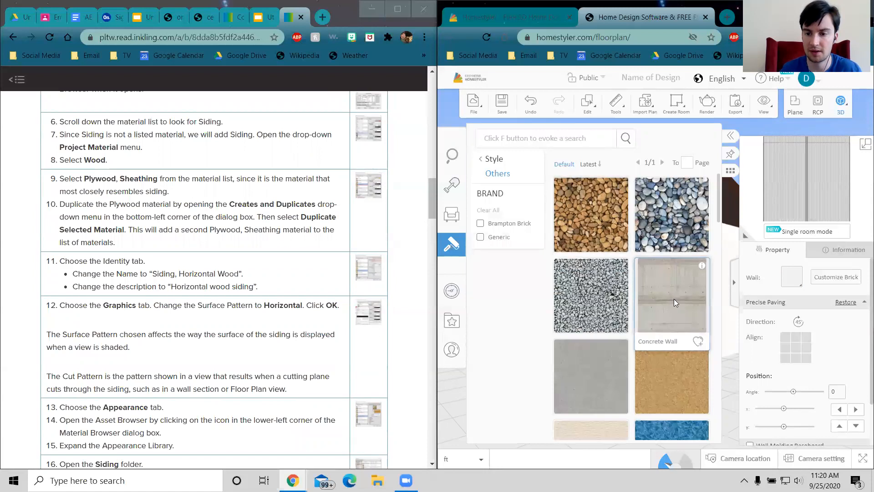
click(674, 303)
Step: Apply the Concrete Wall finish to both long side walls of the shed
click(633, 316)
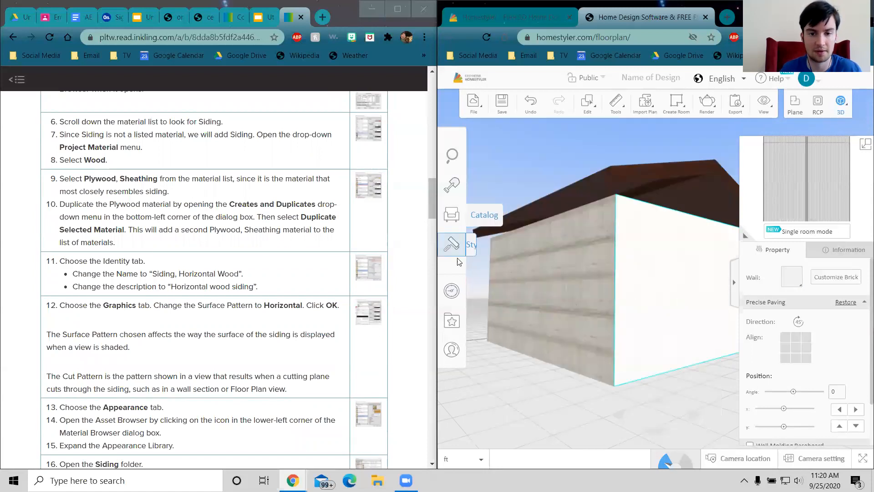
click(452, 244)
click(682, 294)
drag(660, 361, 560, 352)
click(551, 337)
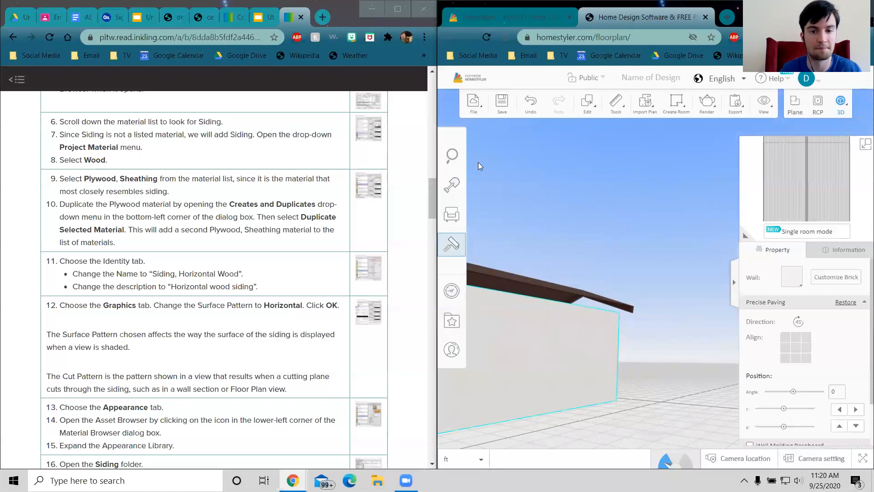
click(451, 245)
click(661, 304)
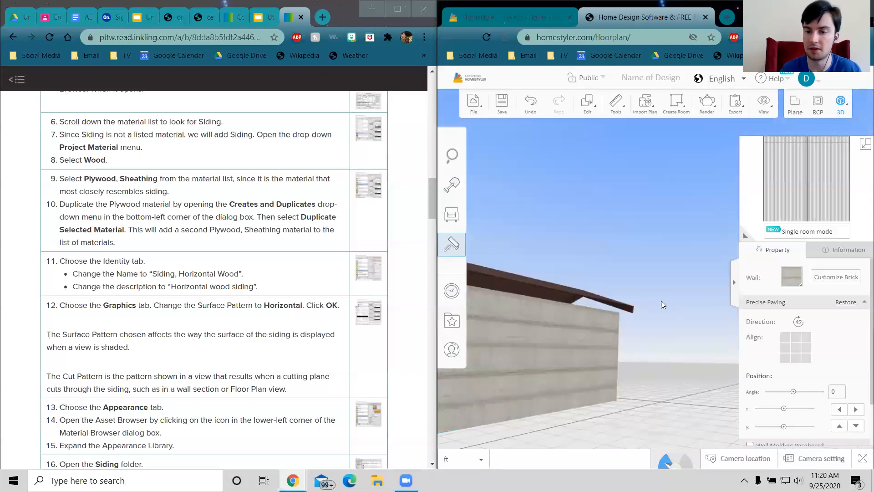
Step: Reapply the dark brick finish from the Others category to the original 12 ft wall and view it from outside
drag(549, 360, 559, 329)
mouse_move(620, 346)
mouse_down()
mouse_move(521, 370)
mouse_move(656, 334)
mouse_move(600, 340)
mouse_move(576, 332)
mouse_move(658, 349)
mouse_move(589, 339)
mouse_move(651, 327)
mouse_move(619, 357)
mouse_move(700, 365)
mouse_move(662, 369)
mouse_move(663, 356)
mouse_move(647, 353)
mouse_move(663, 357)
mouse_move(665, 370)
mouse_move(623, 366)
mouse_move(624, 357)
mouse_up()
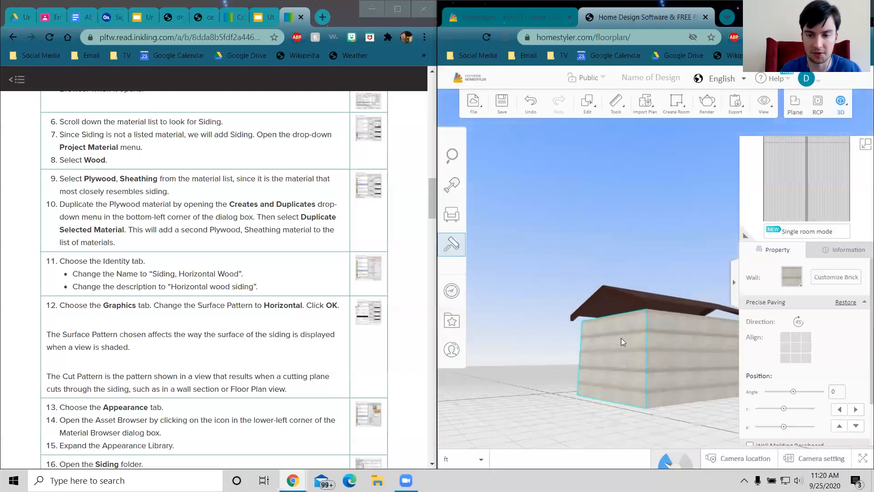
click(452, 243)
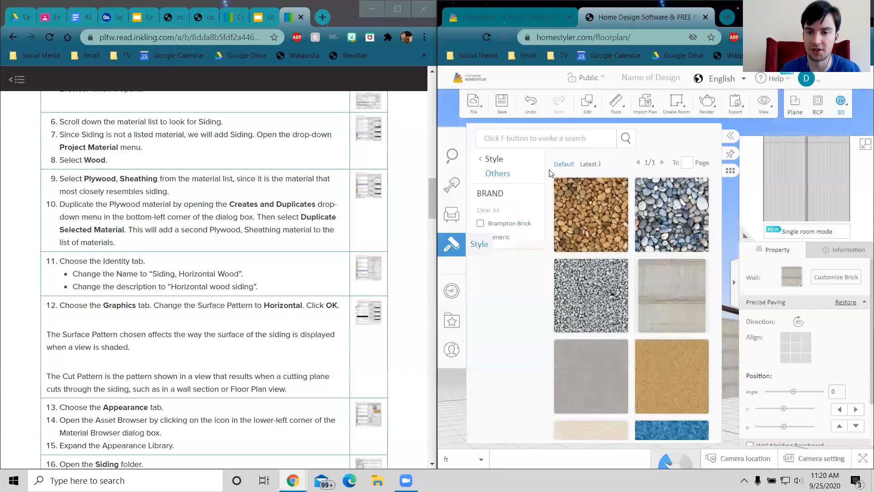
click(549, 140)
scroll(638, 296, down, 10)
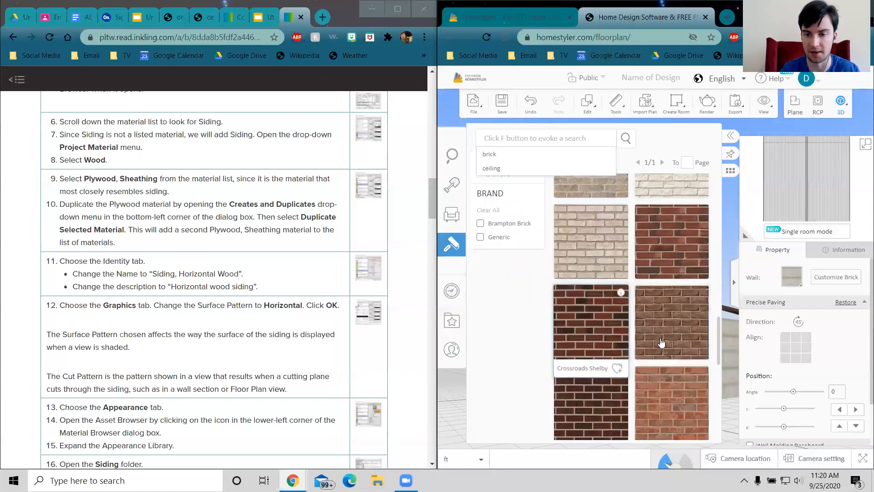
click(597, 399)
drag(540, 392, 517, 352)
key(Left)
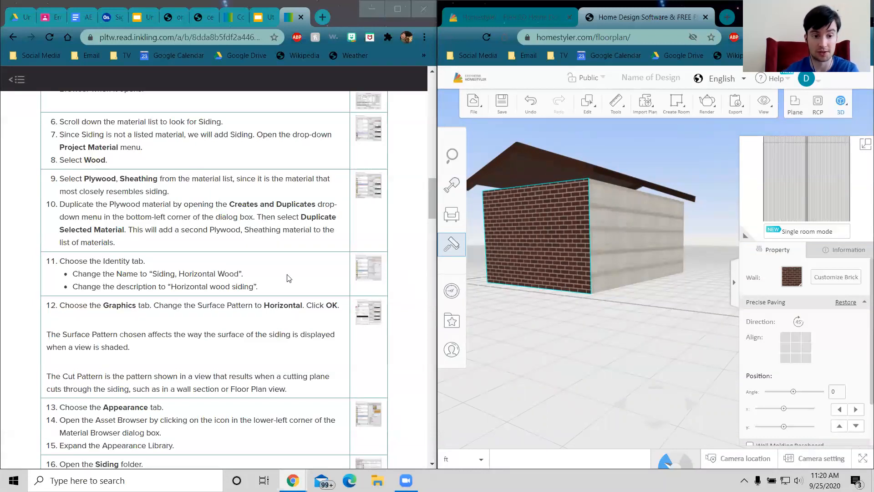
Step: Continue reading the Step 11 instructions on the siding material's graphics and appearance
scroll(263, 326, down, 1)
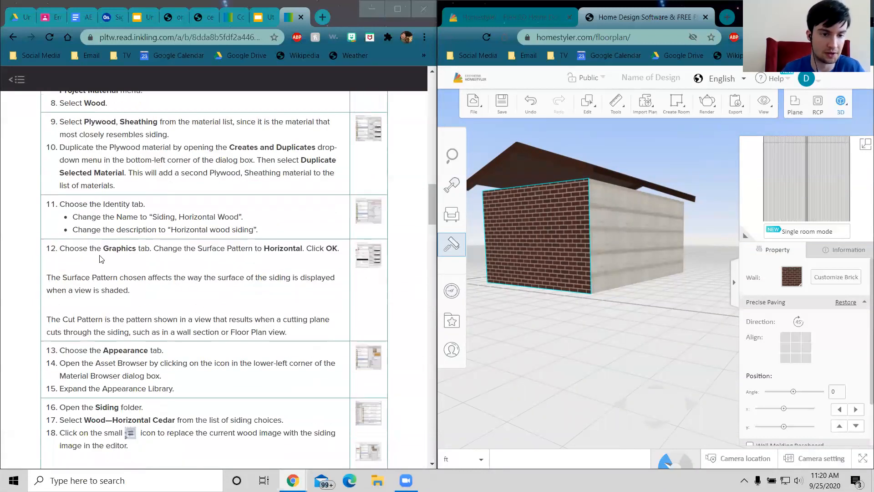
Step: Read the shed instructions from the horizontal wood siding material through Step 12, Placing Components (Doors and Windows)
scroll(198, 294, down, 1)
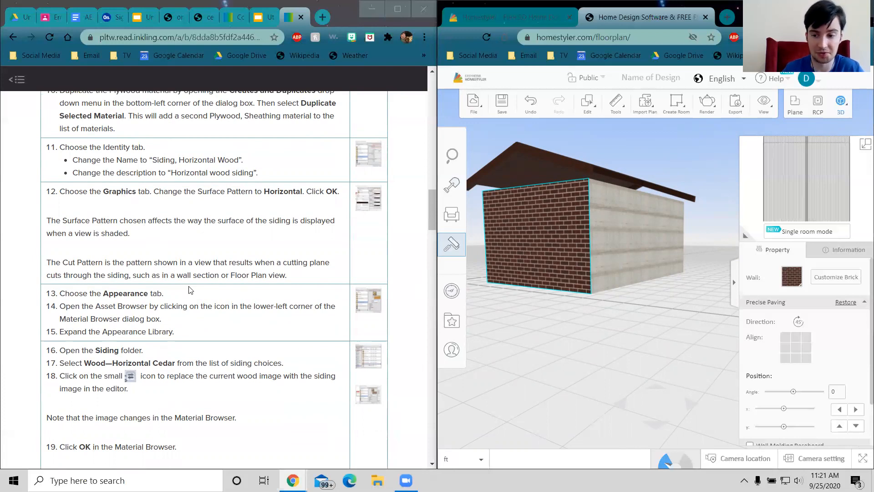
scroll(186, 291, down, 1)
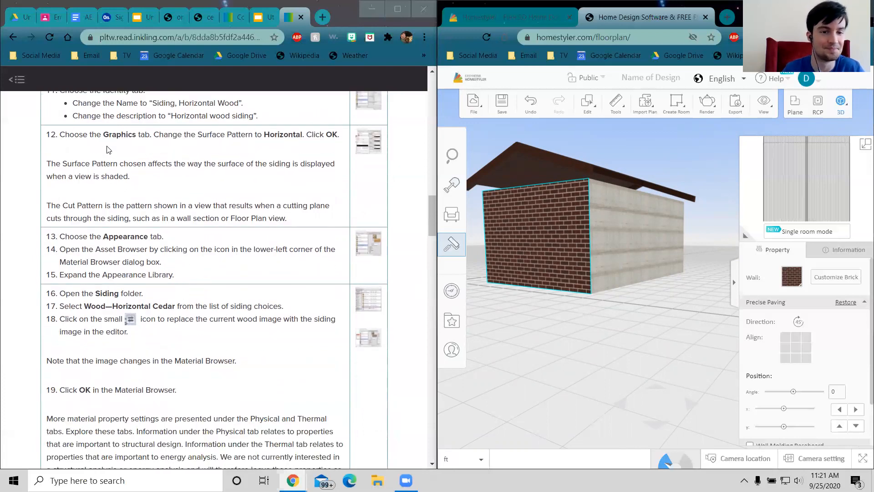
scroll(123, 217, down, 1)
click(140, 201)
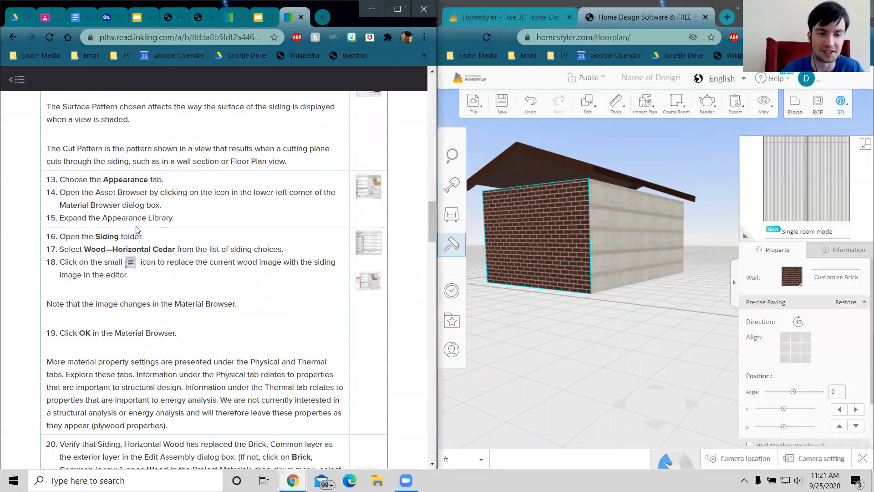
scroll(139, 230, down, 1)
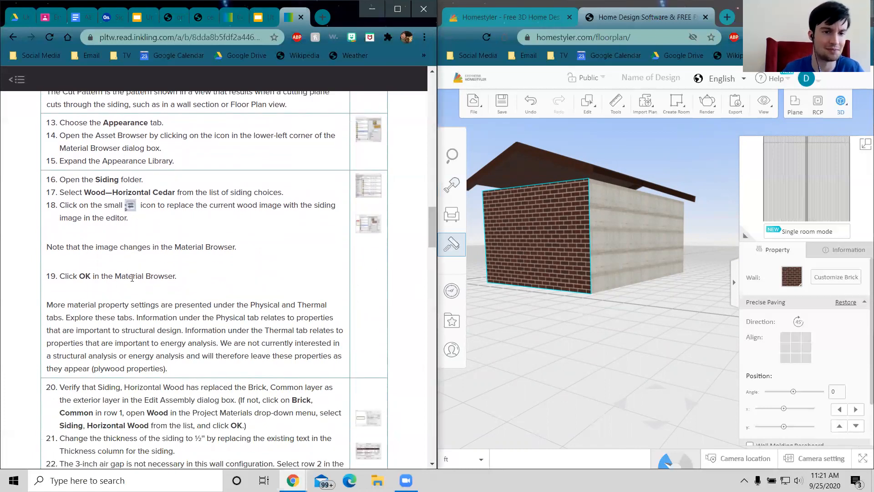
scroll(132, 278, down, 2)
scroll(132, 281, down, 1)
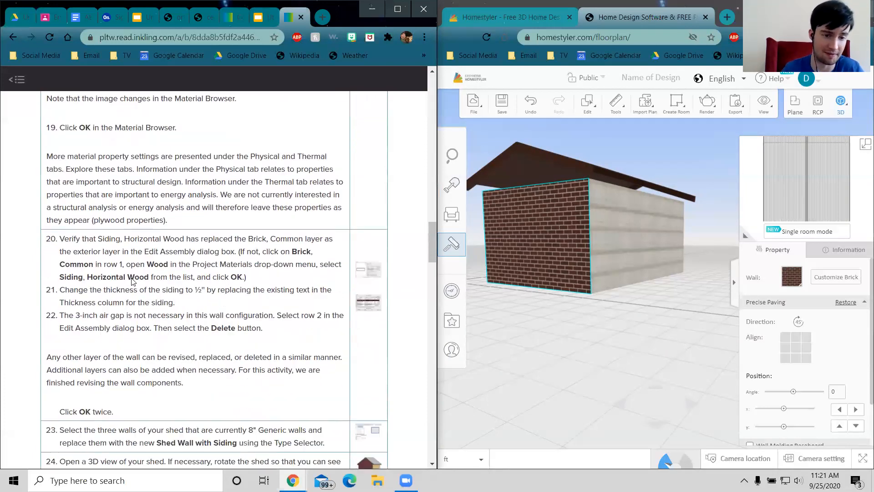
scroll(186, 253, down, 2)
scroll(187, 253, down, 2)
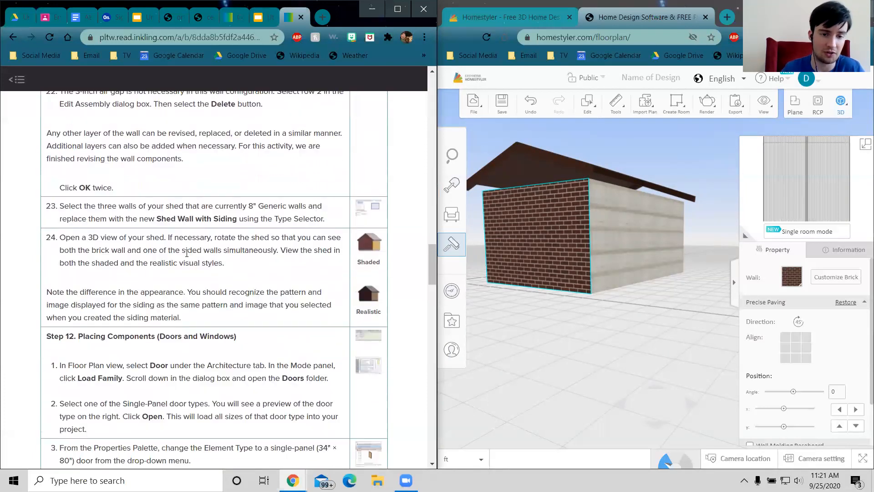
scroll(199, 176, down, 1)
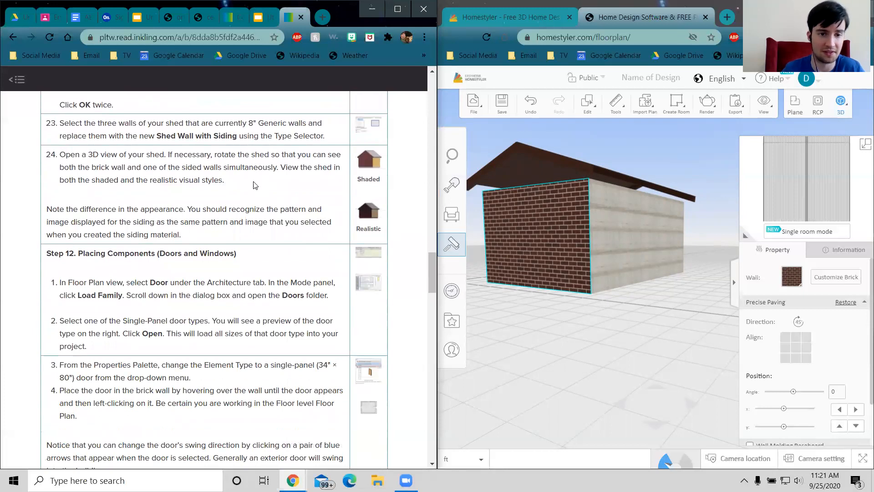
scroll(221, 178, down, 2)
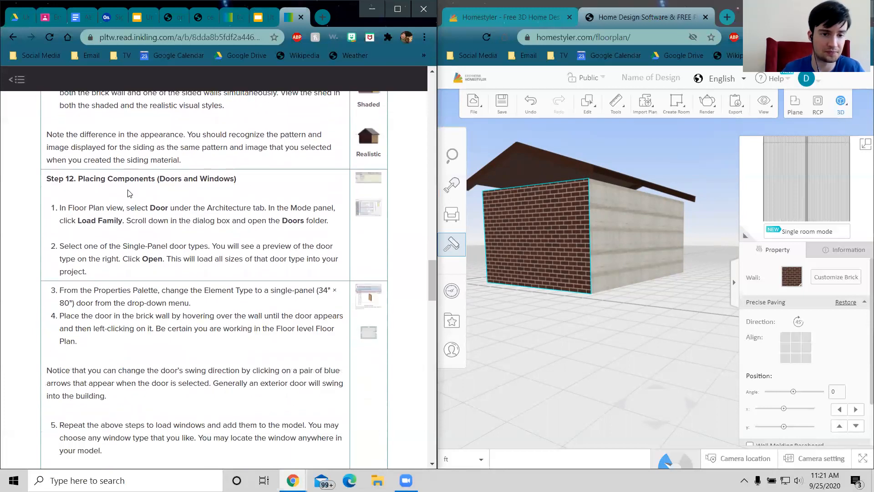
scroll(153, 236, down, 3)
scroll(151, 227, up, 2)
scroll(148, 214, down, 6)
scroll(146, 211, down, 10)
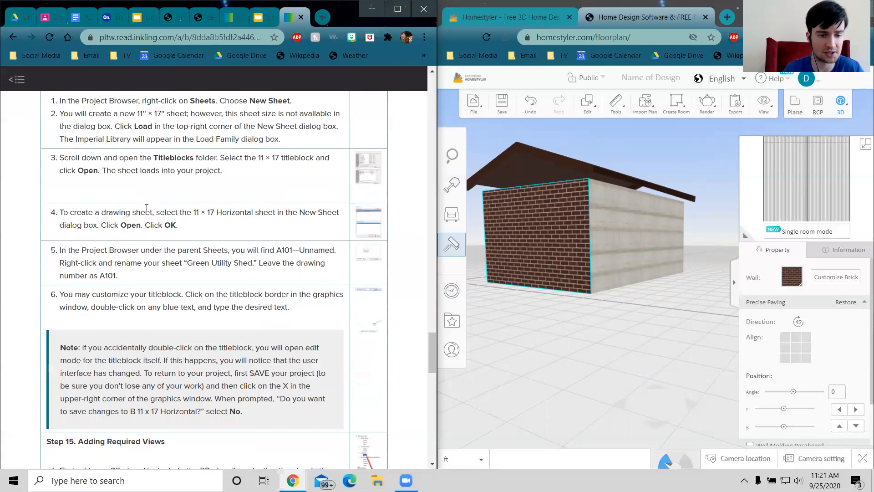
scroll(150, 210, up, 20)
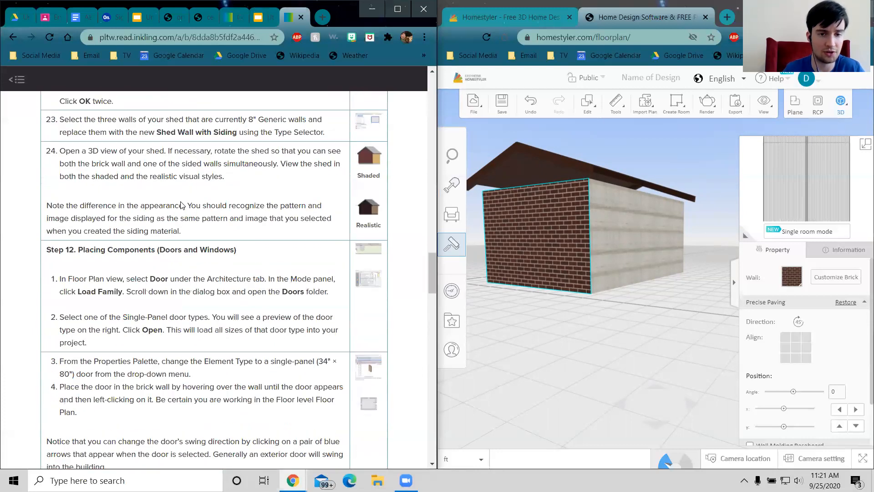
scroll(206, 225, down, 1)
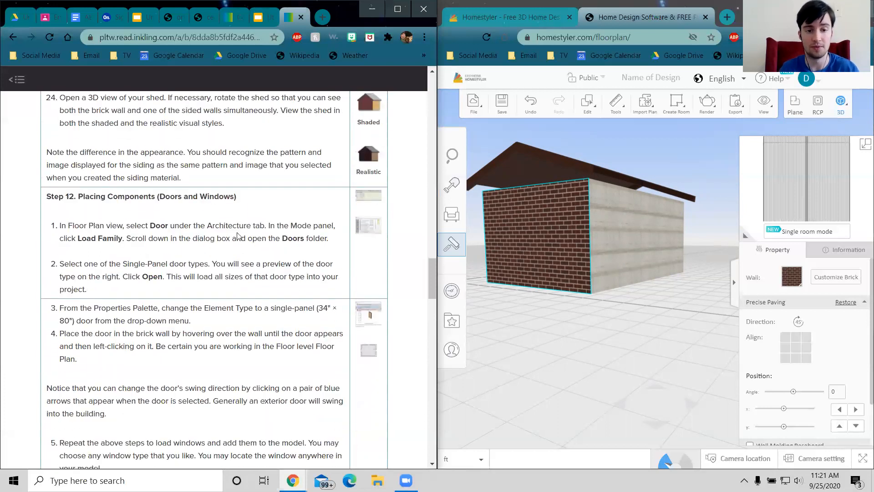
Step: Turn the model to face the brick wall and look through the furniture catalog categories for doors
mouse_move(604, 340)
mouse_down()
mouse_move(614, 339)
mouse_move(597, 358)
mouse_move(553, 333)
mouse_move(598, 331)
mouse_up()
click(457, 158)
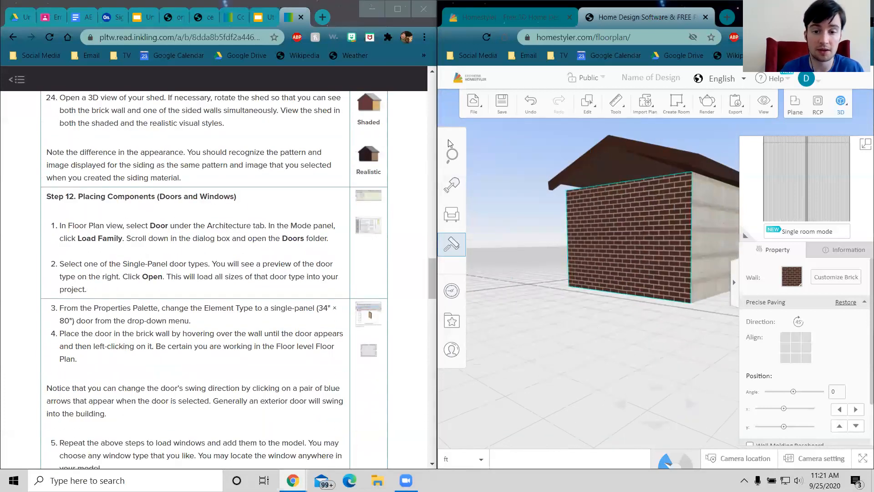
click(454, 219)
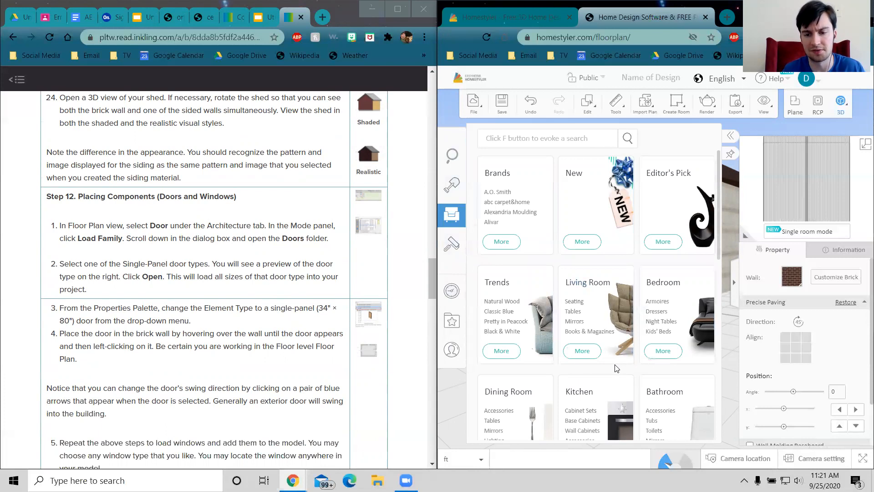
scroll(627, 372, down, 5)
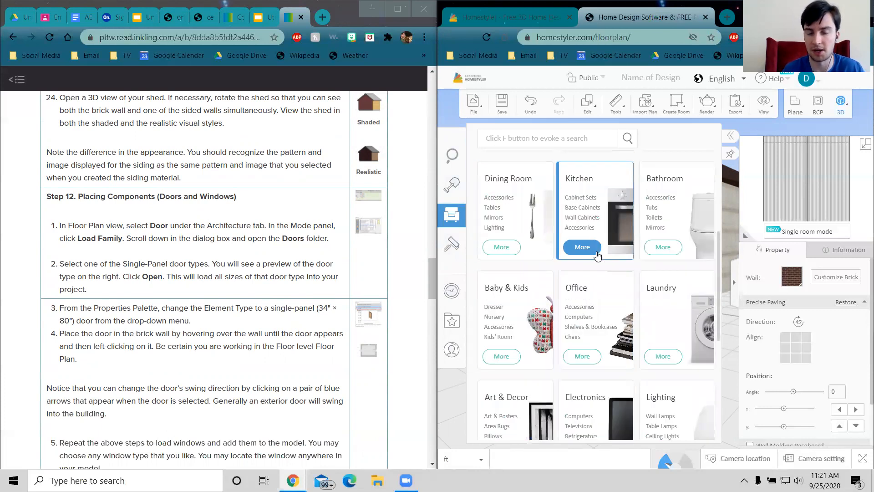
scroll(654, 302, down, 3)
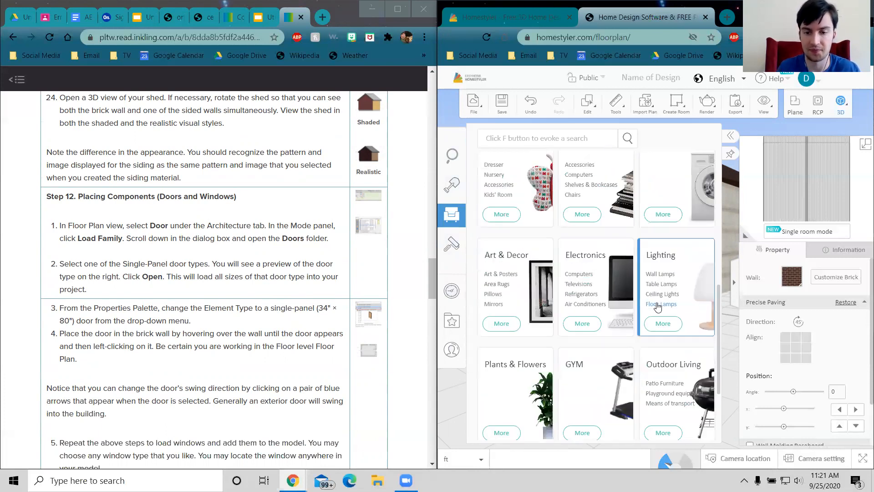
scroll(639, 303, up, 5)
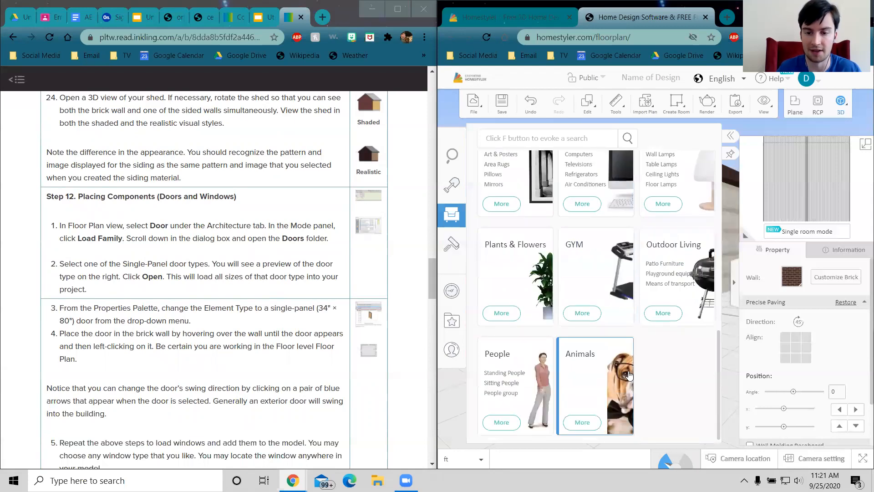
scroll(628, 310, up, 2)
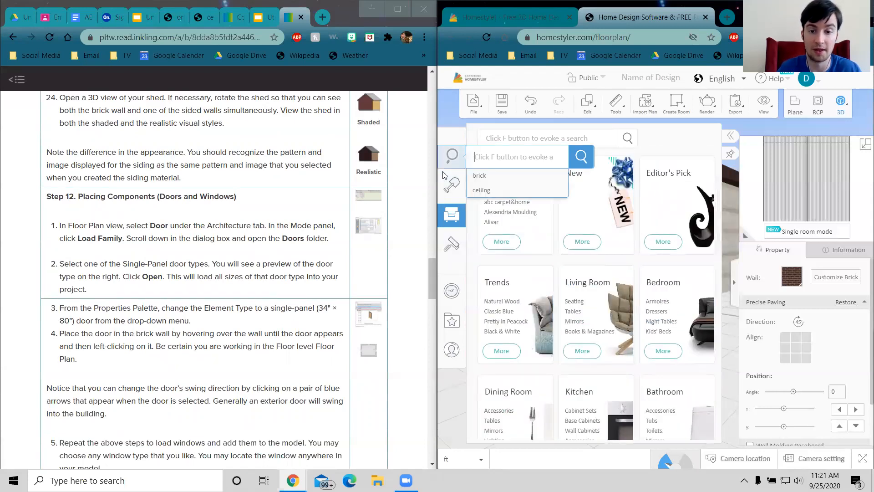
Step: Find the dark brown single-panel door, 2' 7" by 7' 3", among the building elements and place it mid-way along the brick wall
click(455, 188)
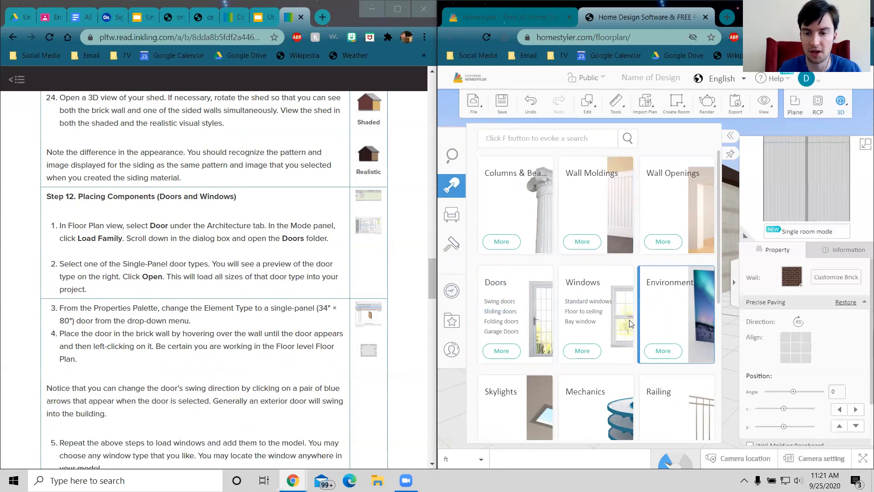
click(502, 351)
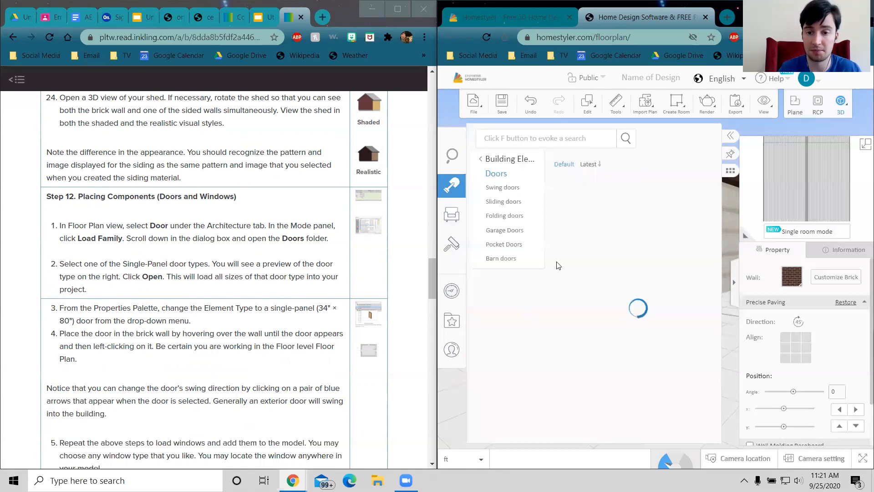
scroll(632, 335, down, 1)
scroll(633, 335, down, 5)
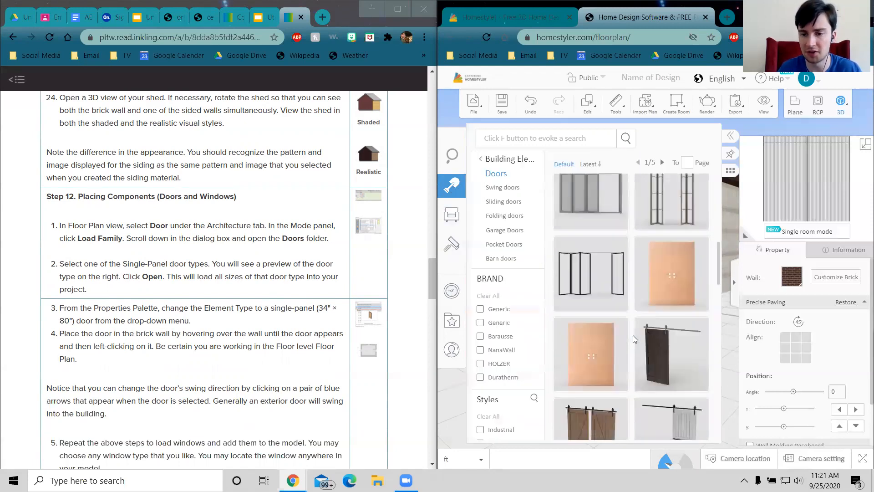
scroll(633, 335, down, 5)
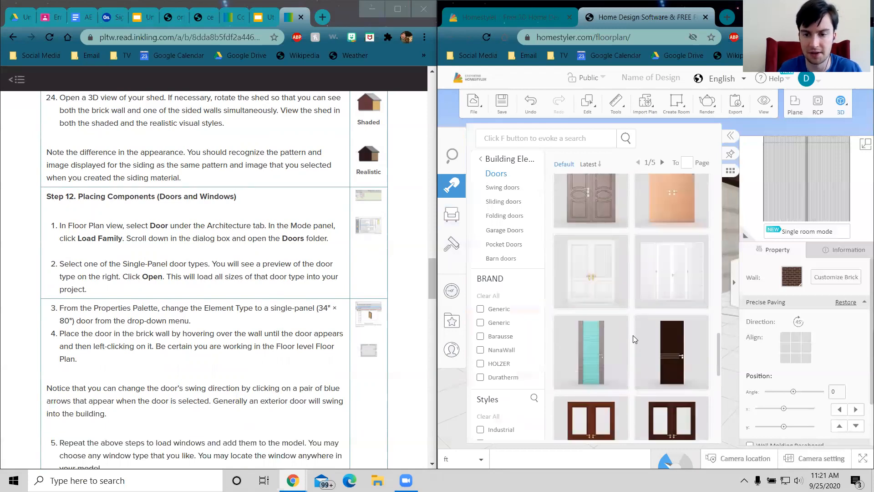
scroll(632, 303, down, 4)
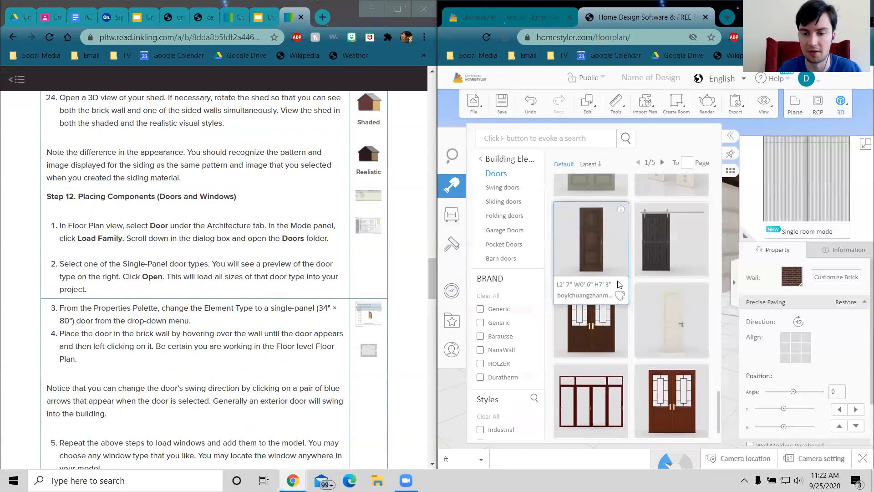
scroll(628, 296, down, 3)
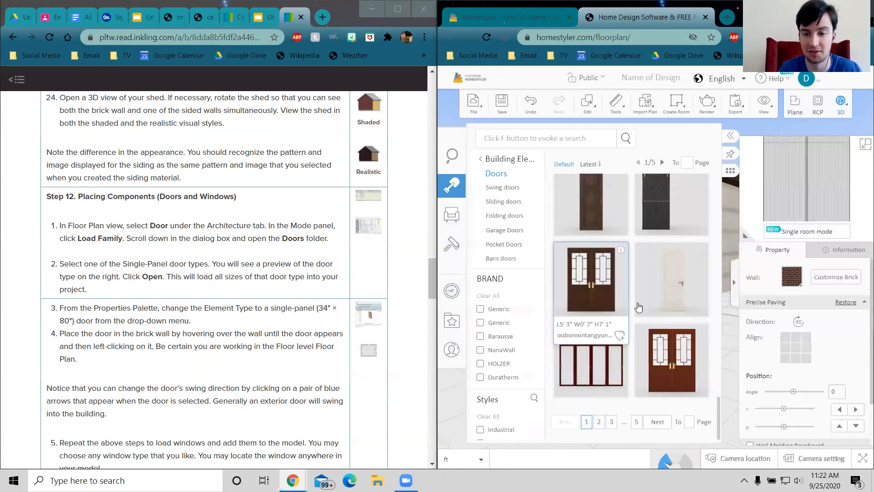
click(593, 211)
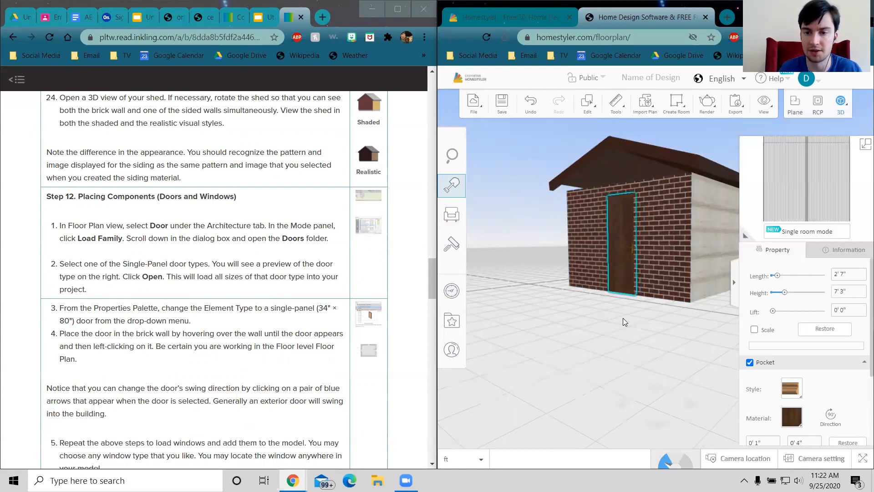
Step: Try the door at length 8' 7", height 9' 0" and lift 5' 4", and restore its default dimensions with a lift of 0
scroll(585, 347, up, 1)
scroll(585, 347, up, 3)
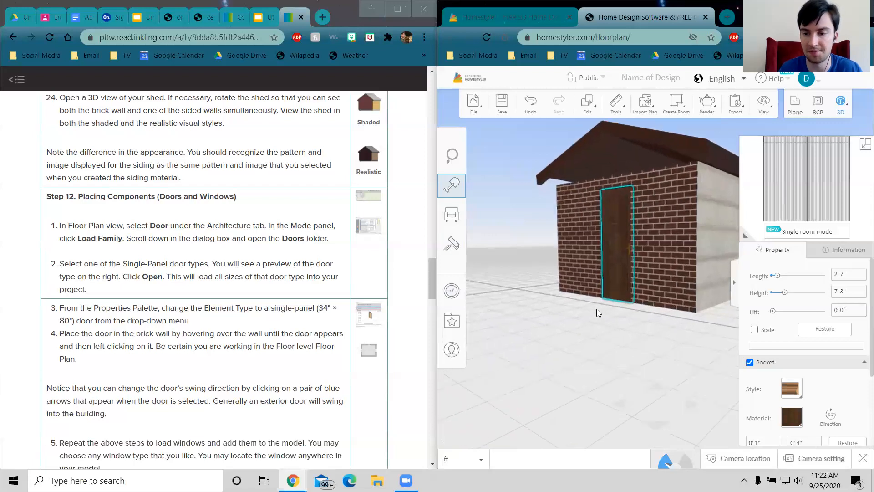
scroll(590, 339, up, 2)
mouse_move(590, 340)
mouse_down()
mouse_move(615, 341)
mouse_move(578, 351)
mouse_up()
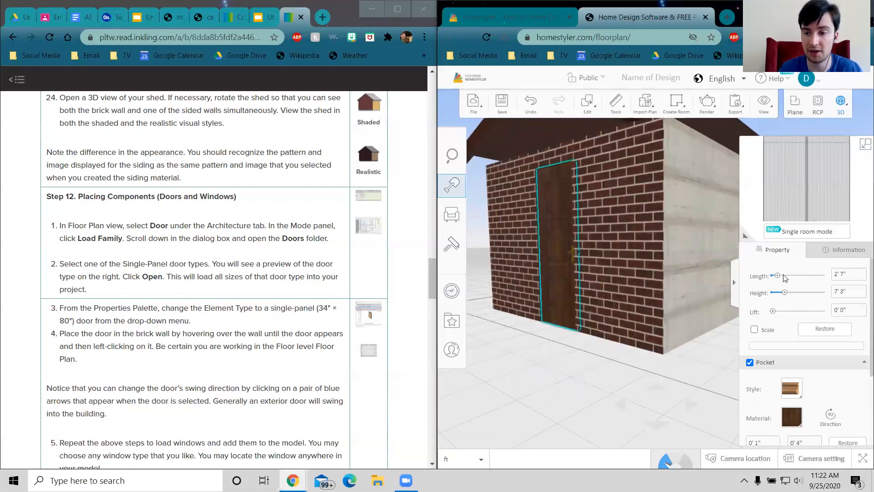
drag(778, 278, 804, 329)
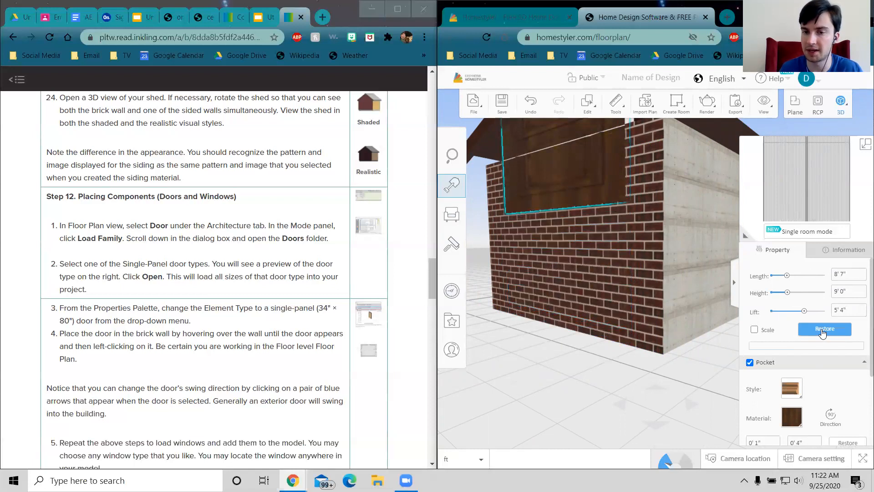
click(823, 331)
click(847, 313)
text(0)
key(Return)
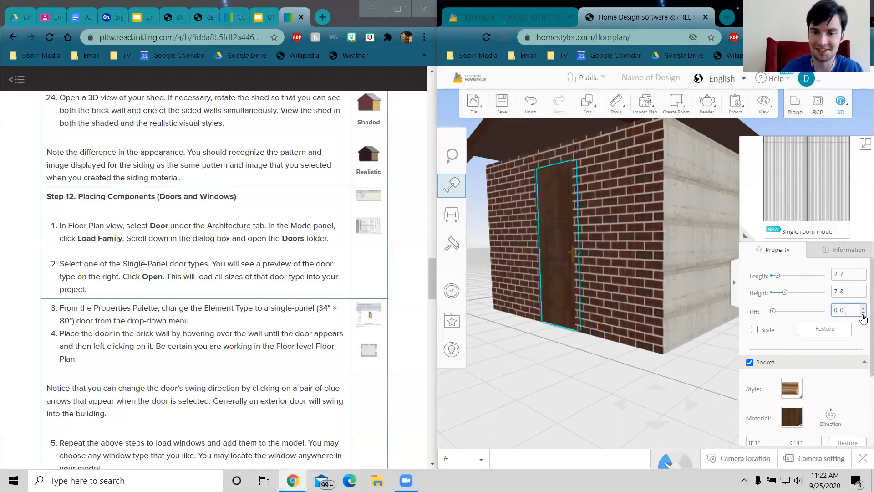
Step: Change the material of the door's pocket frame to a light tan finish from the Pocket category
scroll(777, 330, down, 1)
scroll(776, 330, down, 2)
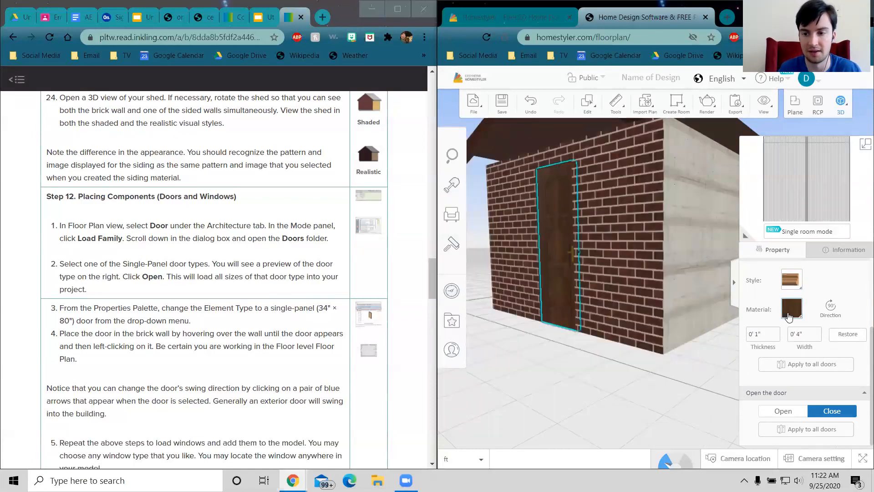
click(791, 309)
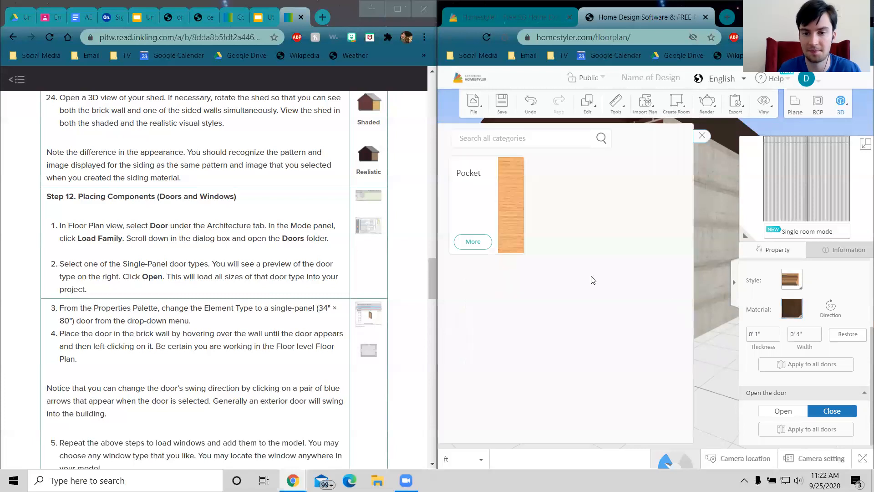
click(472, 242)
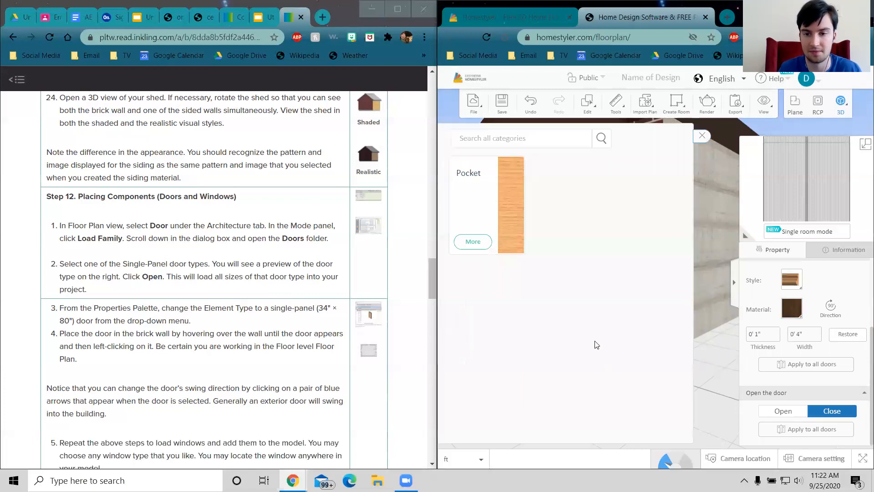
click(473, 241)
click(638, 379)
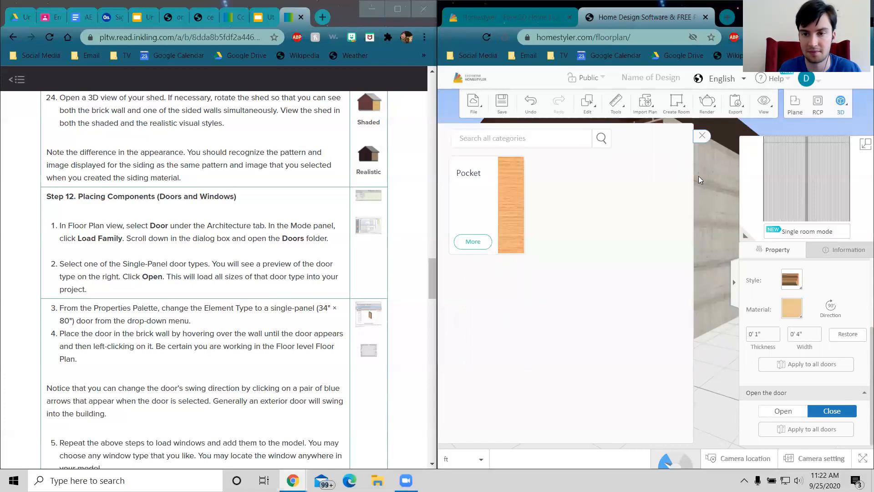
click(699, 135)
Step: Inspect the light frame around the door up close and swap the floor plan into the main view
drag(582, 299, 614, 394)
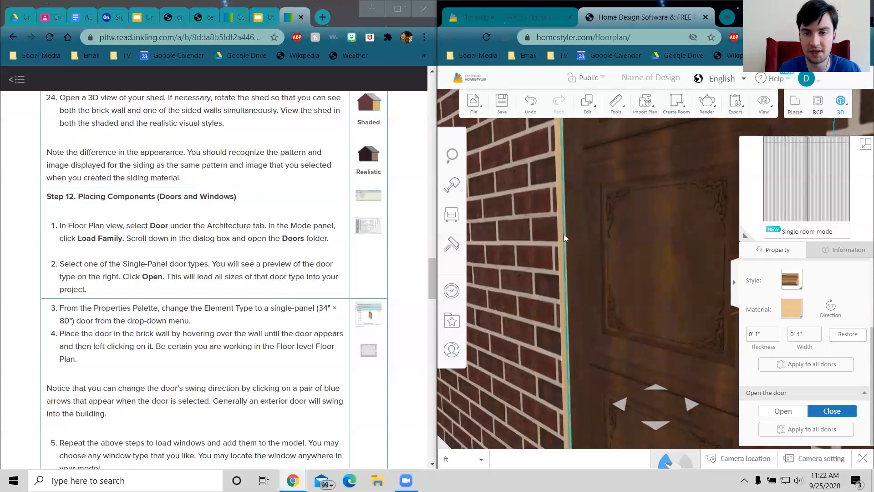
scroll(575, 331, down, 5)
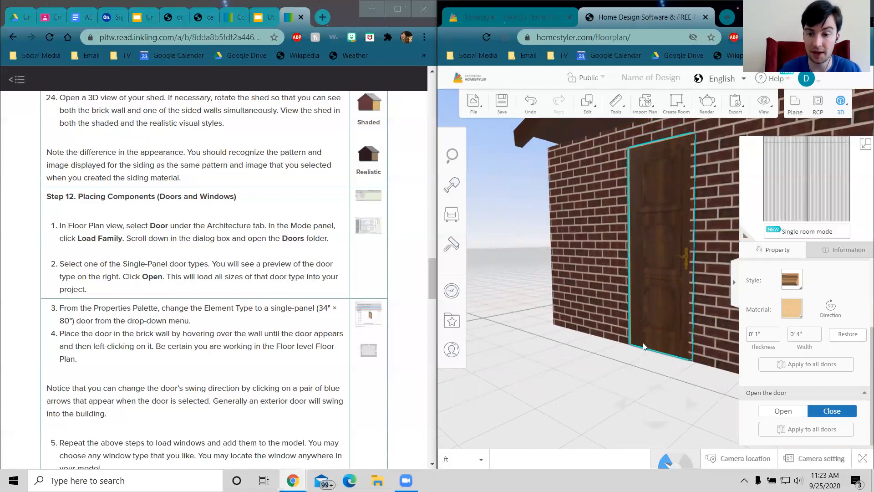
click(862, 144)
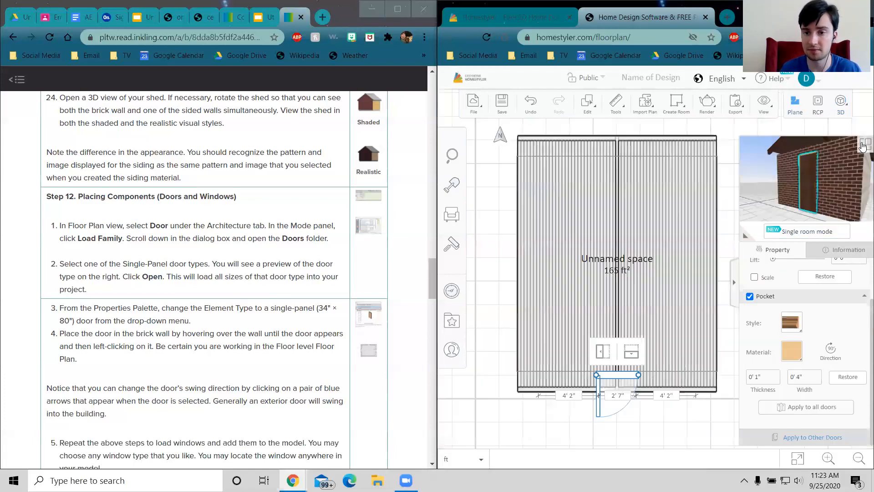
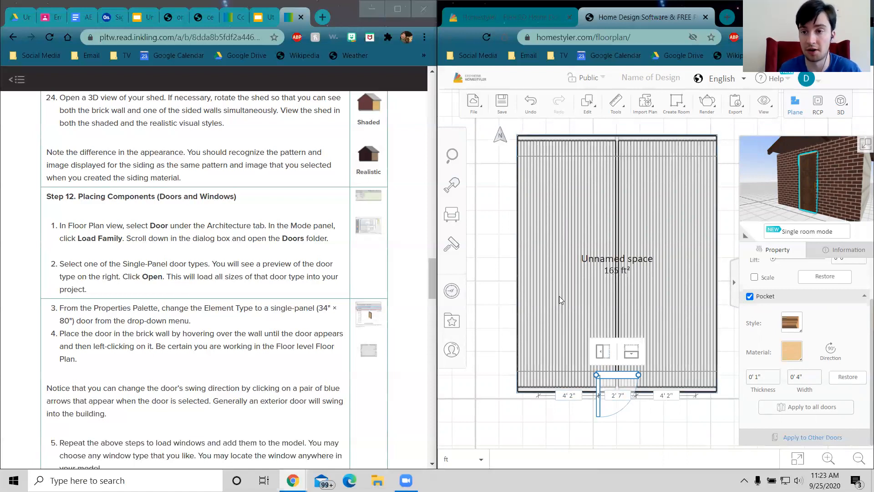
Step: Bring the 3D view back with the shed's long concrete-sided wall facing, and open the Windows category of the building elements
click(628, 279)
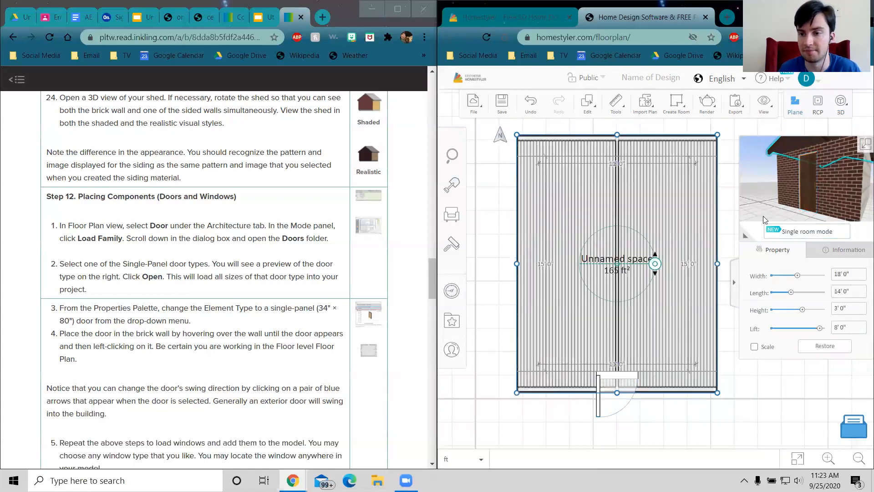
click(863, 145)
drag(619, 347, 646, 306)
drag(633, 348, 496, 364)
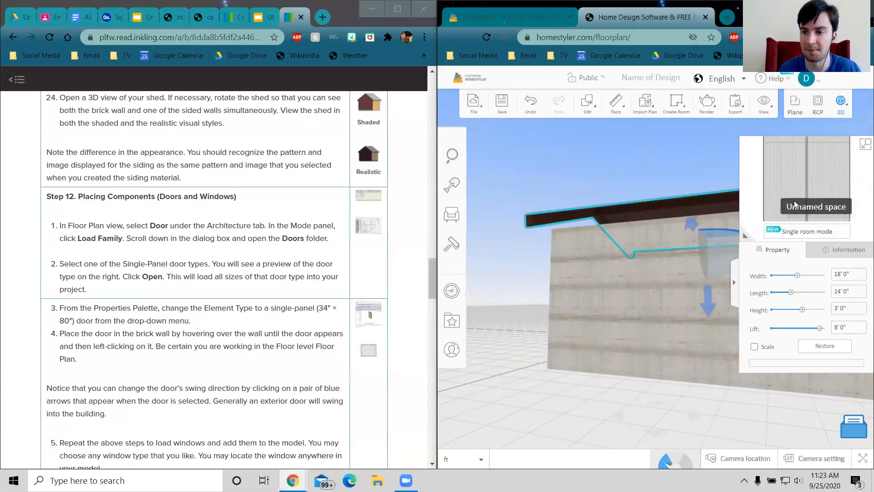
scroll(566, 295, down, 3)
drag(566, 294, 495, 268)
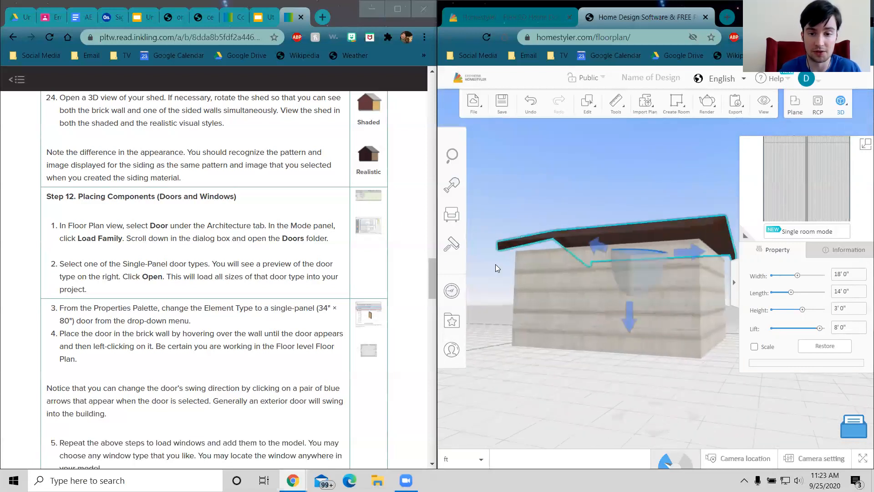
click(454, 195)
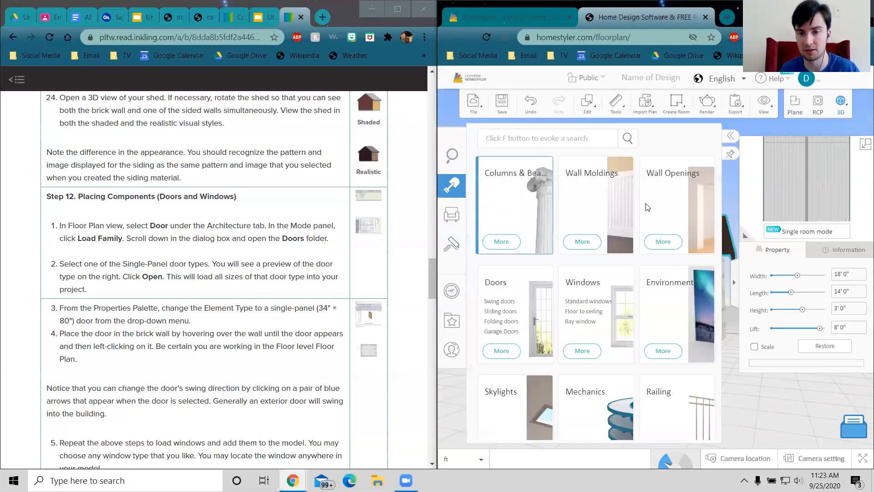
click(584, 351)
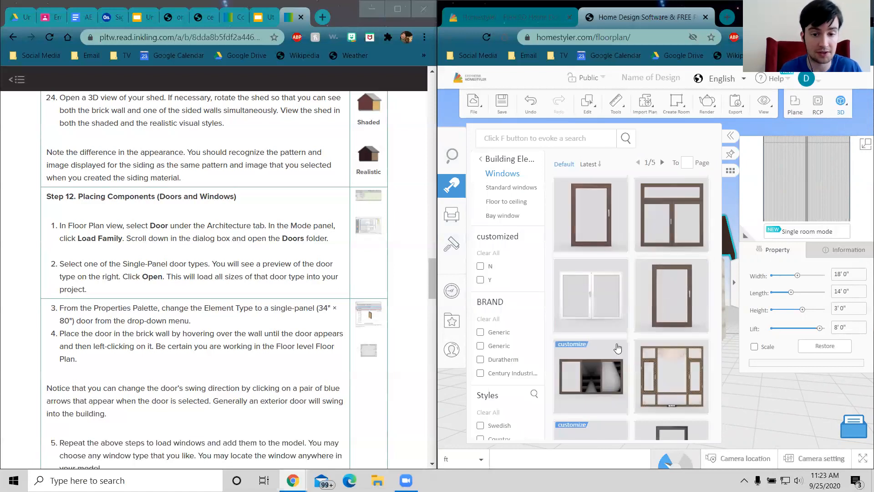
Step: Find the dark brown double window with gridded panes, 6' 0" by 3' 11", on page 3 and place it in the long concrete-sided wall
scroll(638, 410, down, 5)
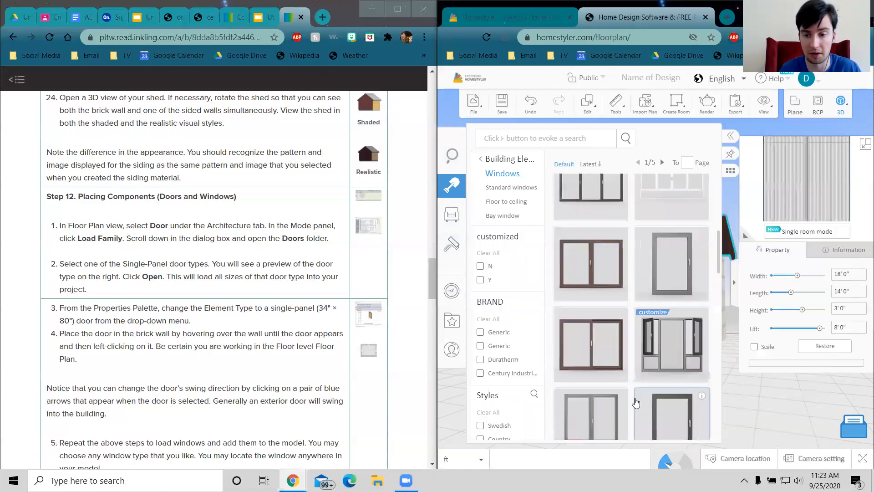
scroll(669, 357, down, 4)
scroll(669, 360, up, 2)
scroll(668, 361, down, 5)
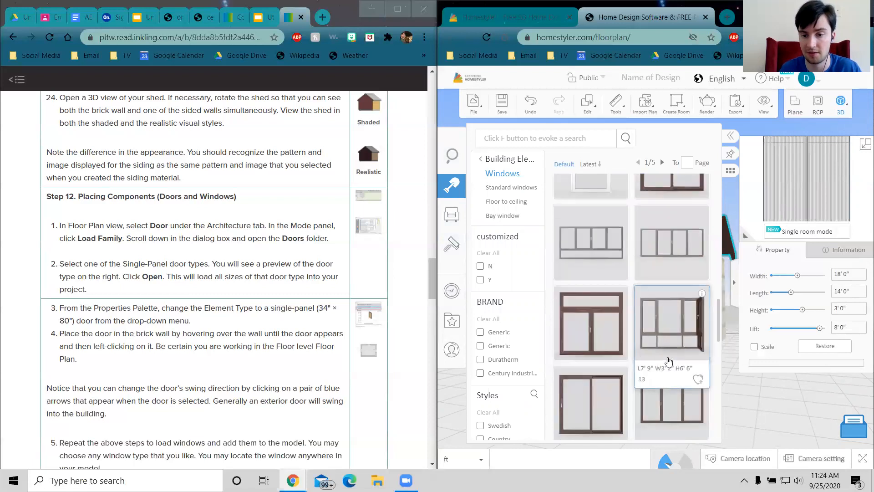
click(612, 421)
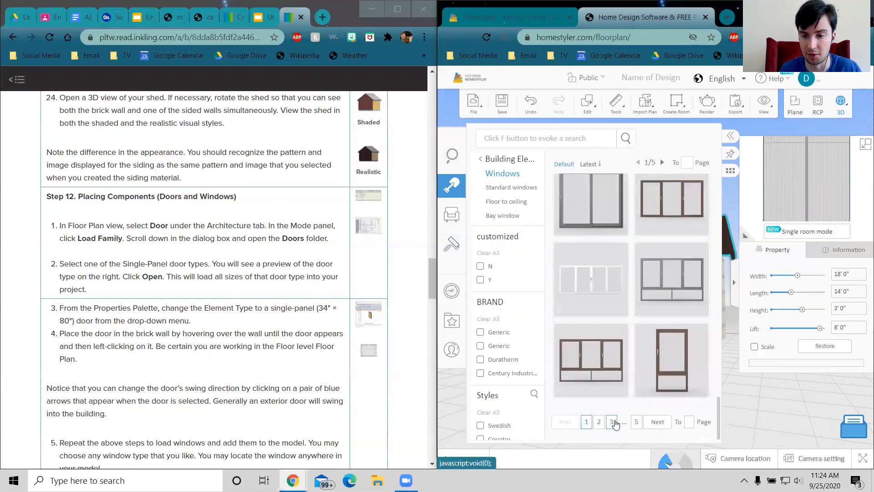
scroll(700, 317, down, 3)
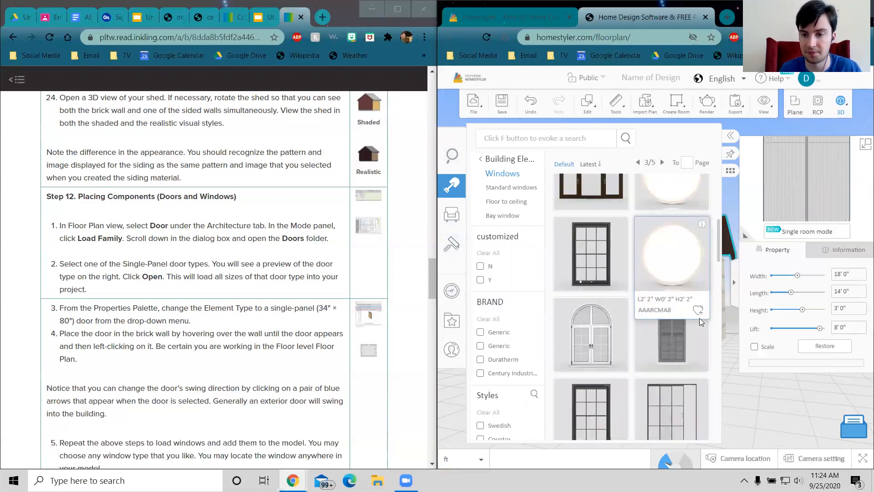
scroll(680, 290, down, 2)
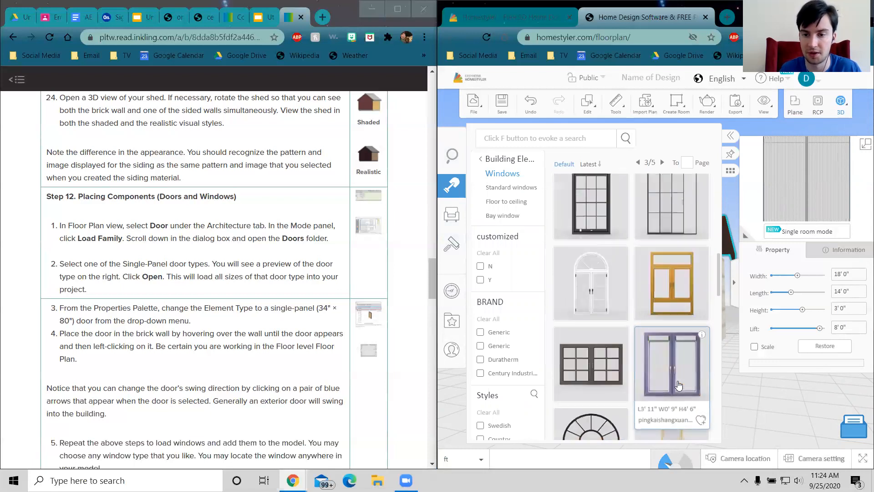
scroll(601, 296, down, 3)
click(601, 299)
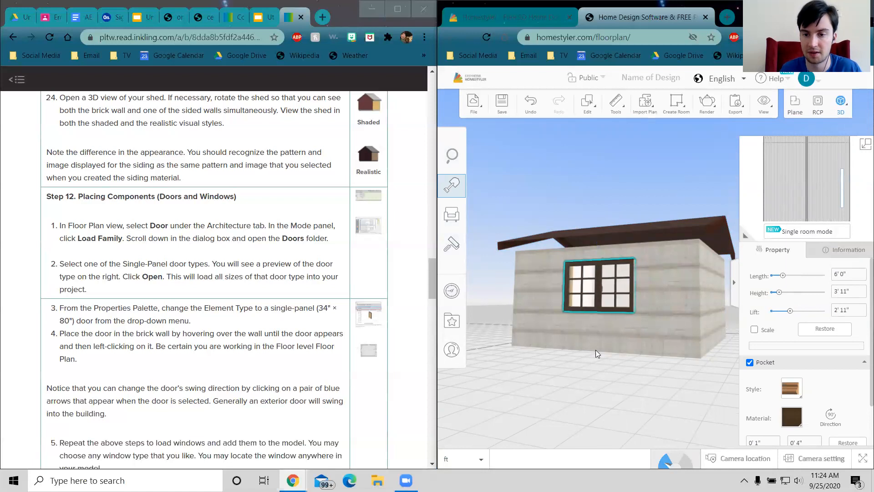
click(562, 298)
scroll(560, 299, up, 4)
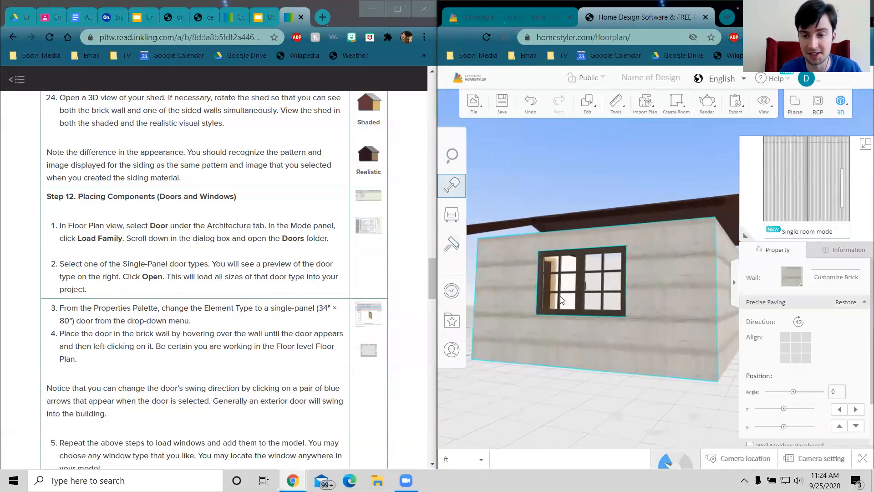
Step: Find the dark brown window with three lower and two upper panes, 6' 11" by 5' 7", and place it in another concrete-sided wall
scroll(561, 298, down, 2)
drag(624, 347, 550, 361)
drag(617, 366, 529, 306)
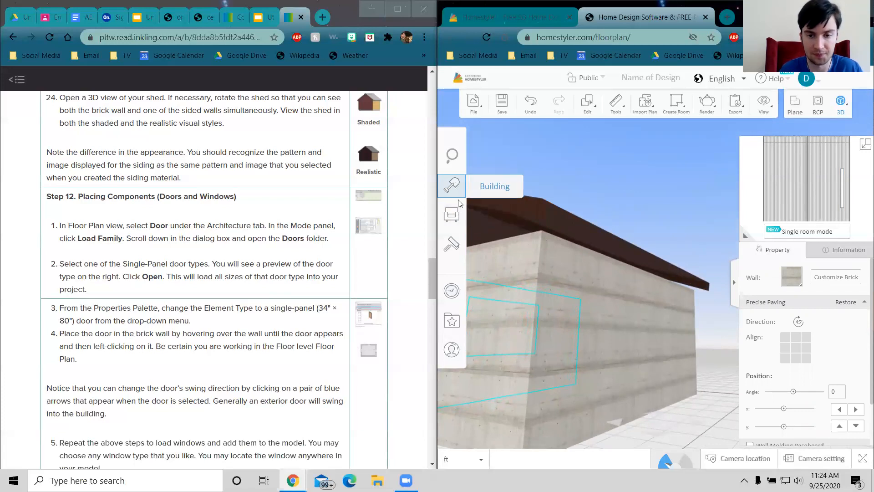
click(452, 184)
scroll(603, 220, down, 5)
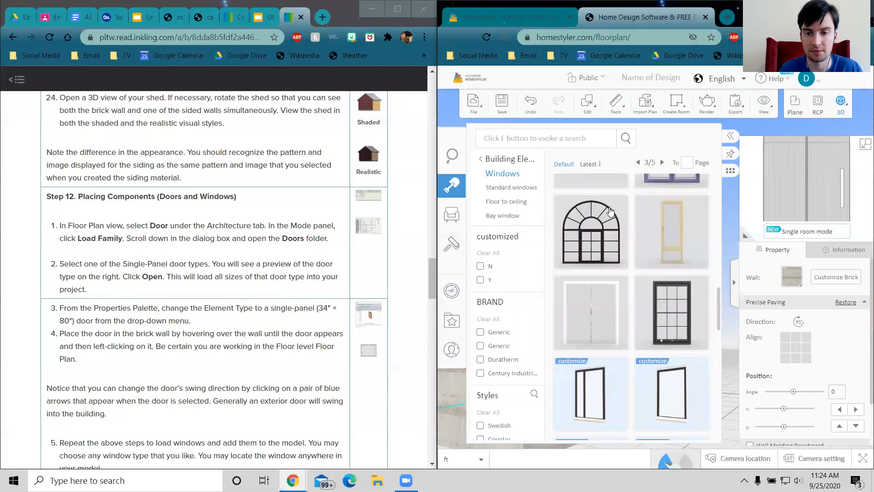
scroll(585, 316, down, 3)
mouse_move(620, 324)
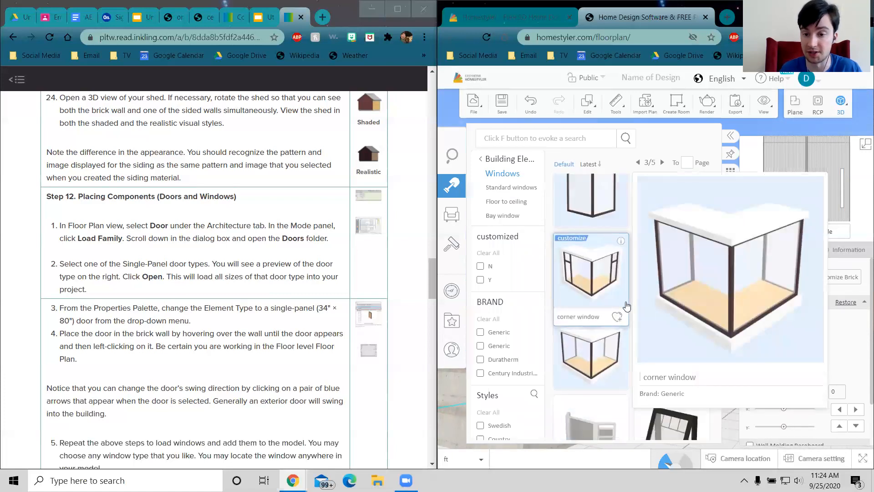
scroll(610, 300, down, 5)
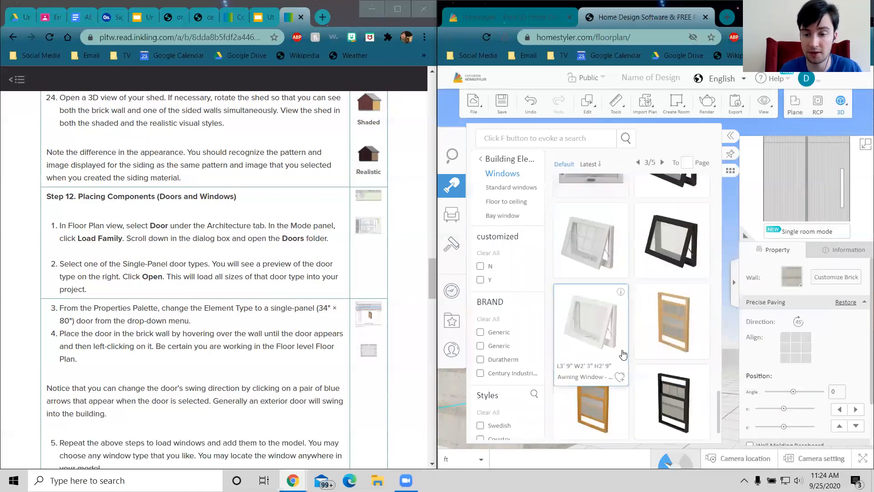
scroll(638, 327, up, 5)
scroll(678, 346, up, 3)
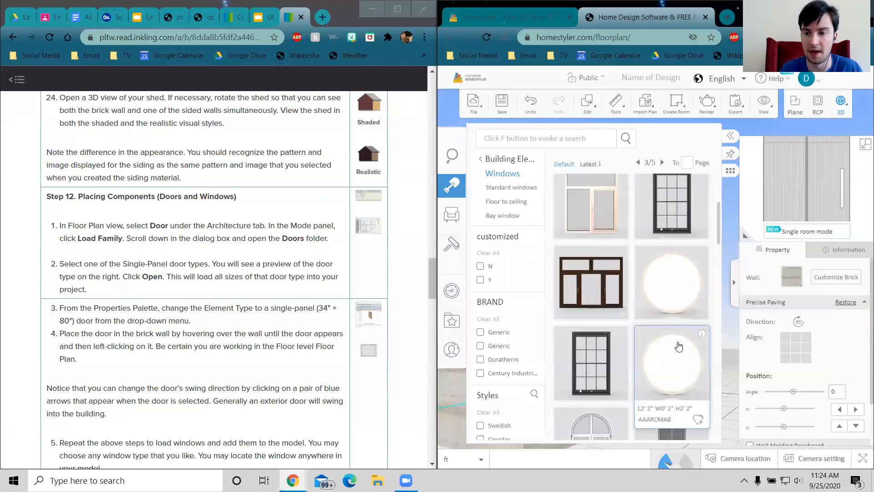
scroll(638, 323, up, 4)
scroll(635, 320, down, 4)
click(583, 239)
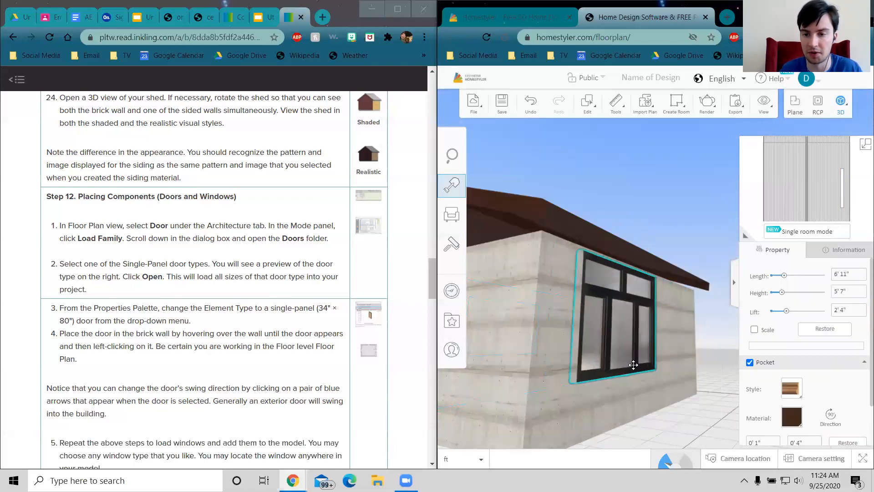
click(639, 368)
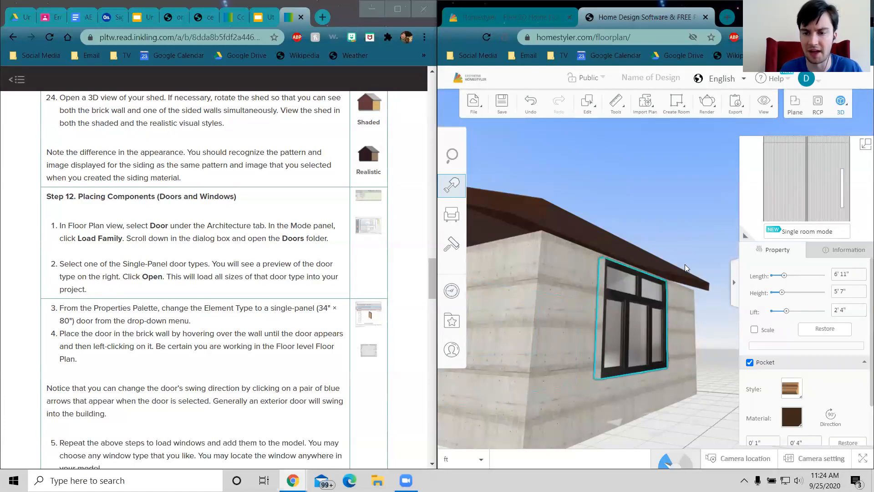
Step: Lower the newly placed three-pane window to a lift of 1' 0" and turn the shed back to its gridded window
drag(787, 312, 779, 312)
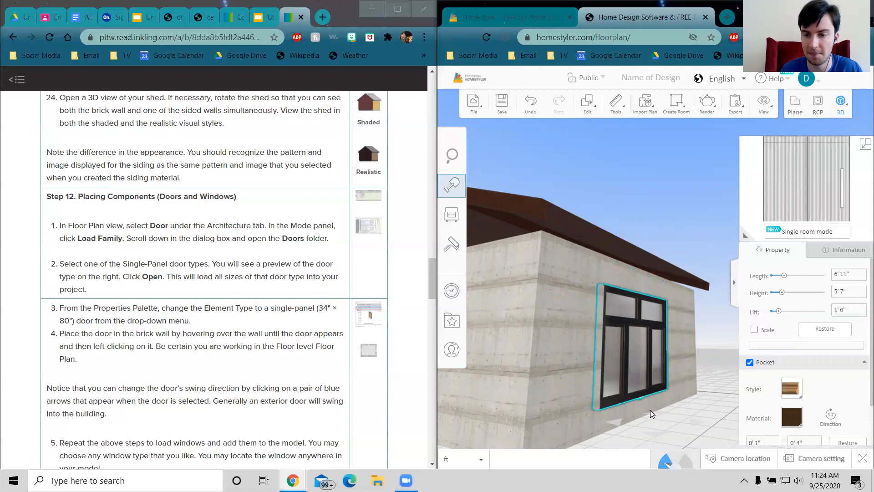
drag(607, 416, 556, 372)
right_drag(555, 372, 501, 368)
drag(541, 372, 579, 388)
Step: Browse the building element categories, looking through the Environment backdrops and the Roofs models
click(219, 236)
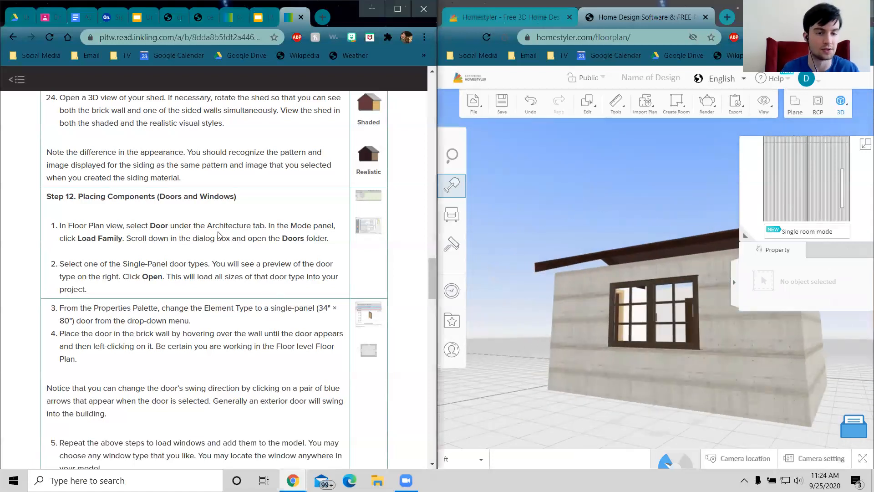
click(451, 184)
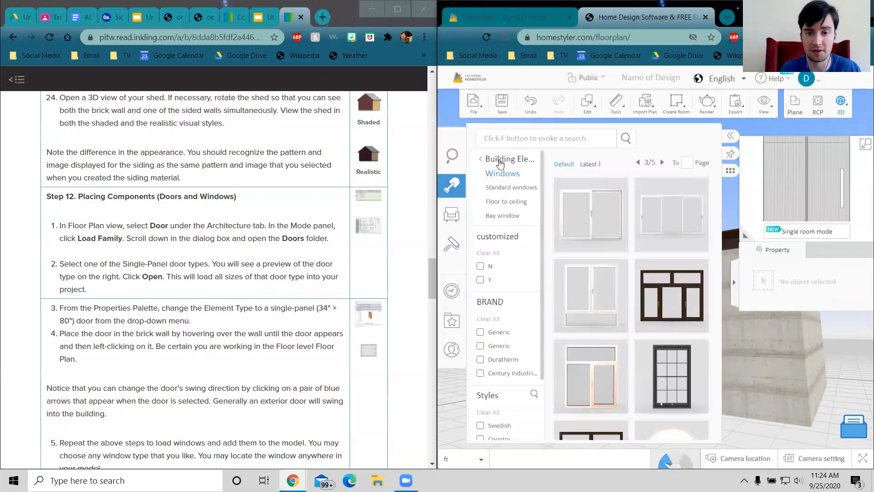
click(500, 160)
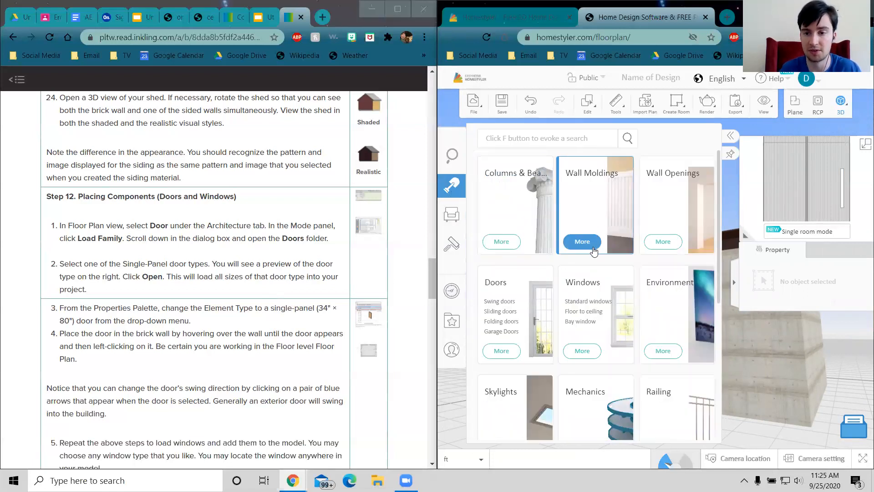
scroll(629, 291, down, 2)
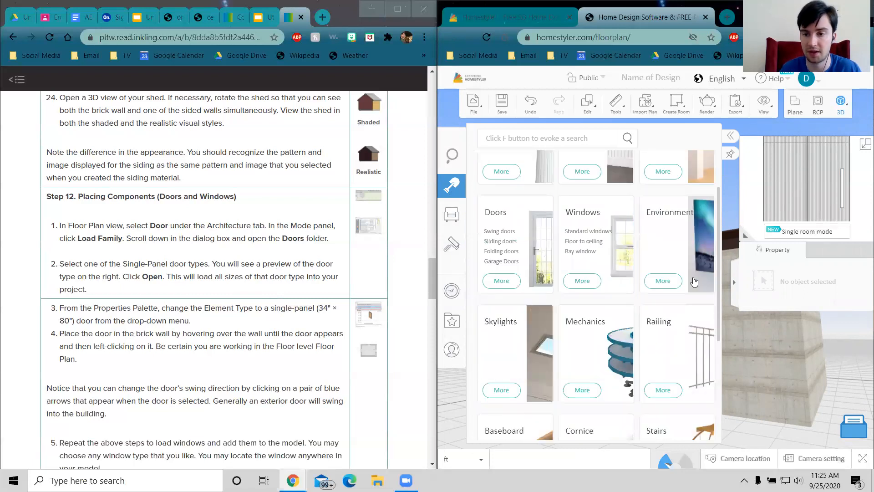
click(663, 280)
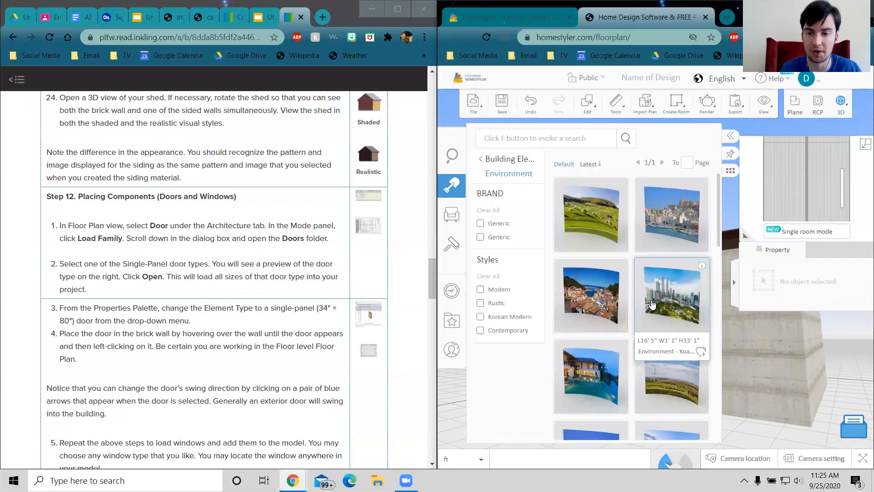
scroll(652, 303, down, 5)
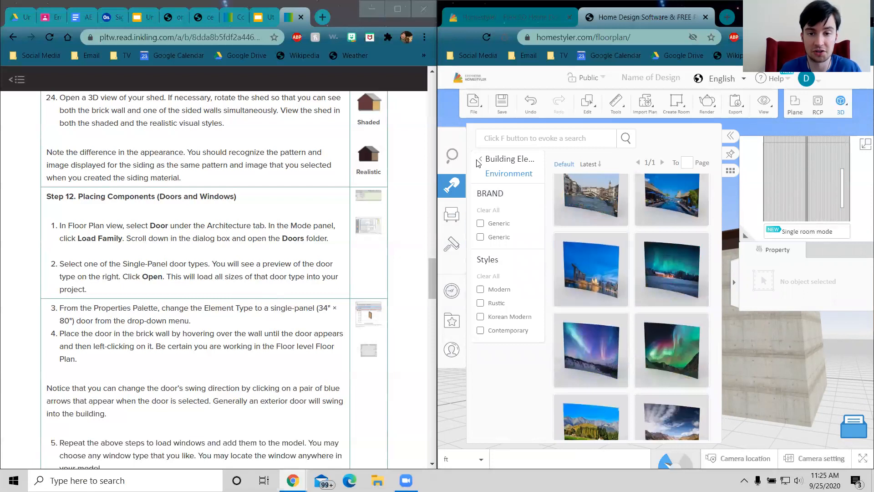
click(480, 162)
scroll(622, 328, down, 5)
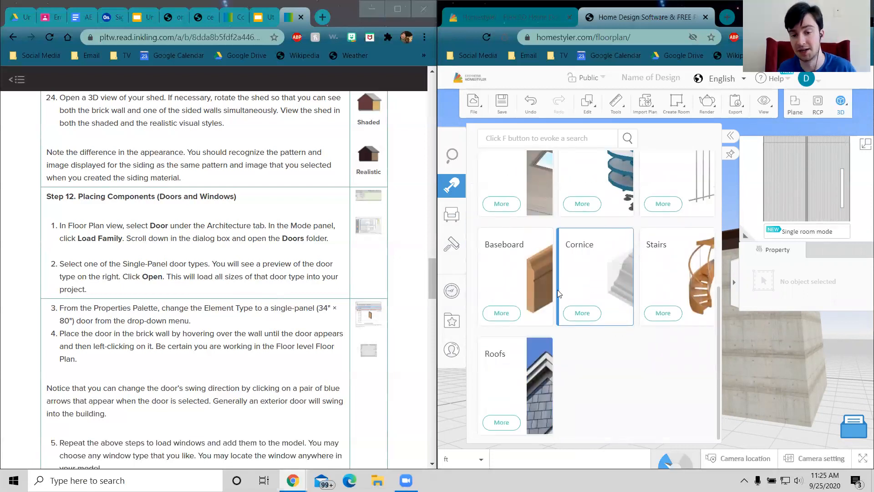
click(501, 422)
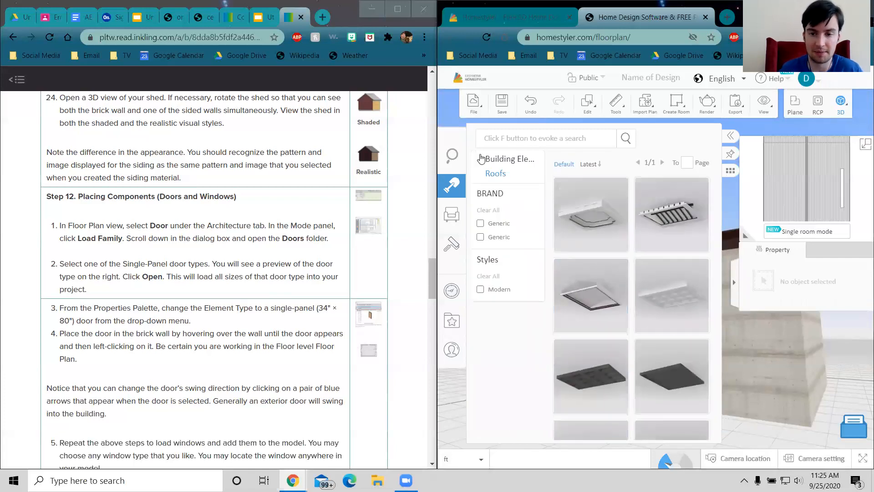
click(481, 158)
Step: Read ahead in the shed instructions past Step 12 to the wall dimension and floor boundary revisions
click(209, 287)
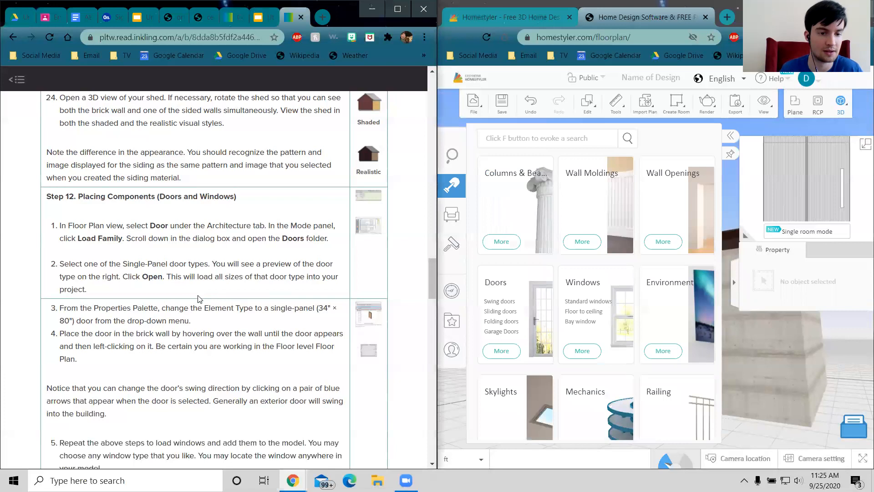
scroll(196, 295, down, 8)
scroll(184, 306, down, 5)
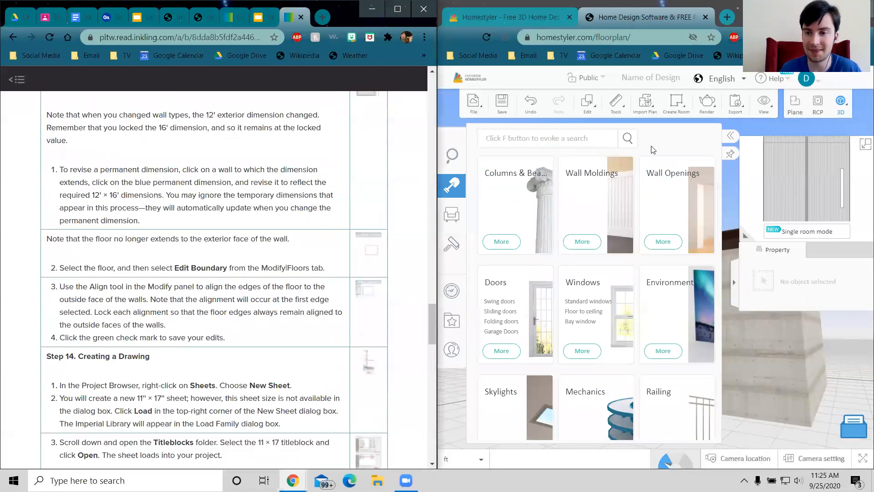
Step: Swap the floor plan into the main view with the roof selected, and continue the instructions to Step 14, Creating a Drawing
click(728, 138)
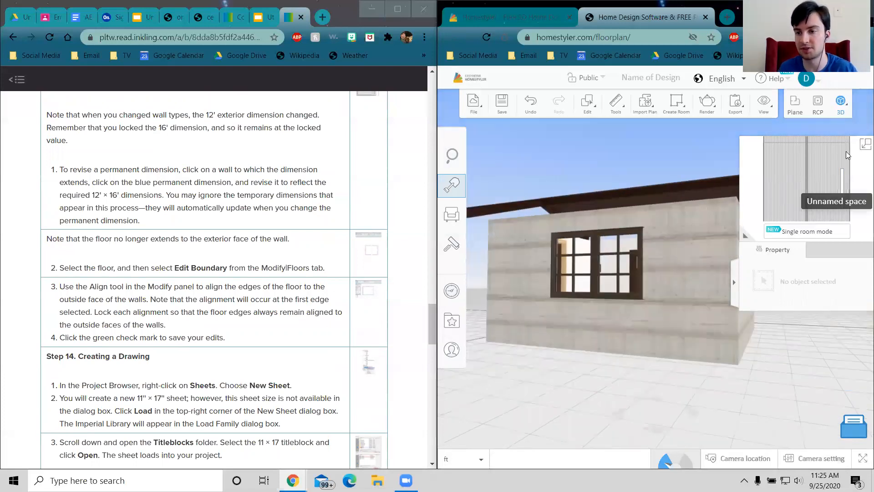
click(756, 218)
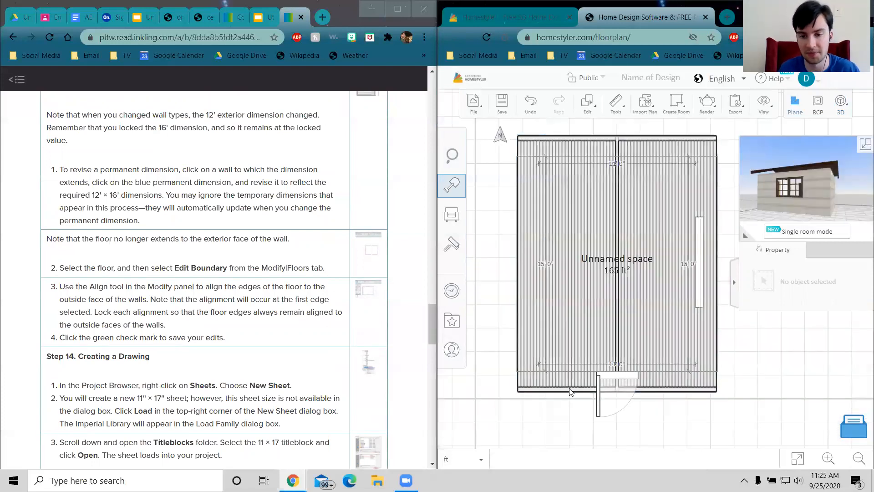
click(615, 366)
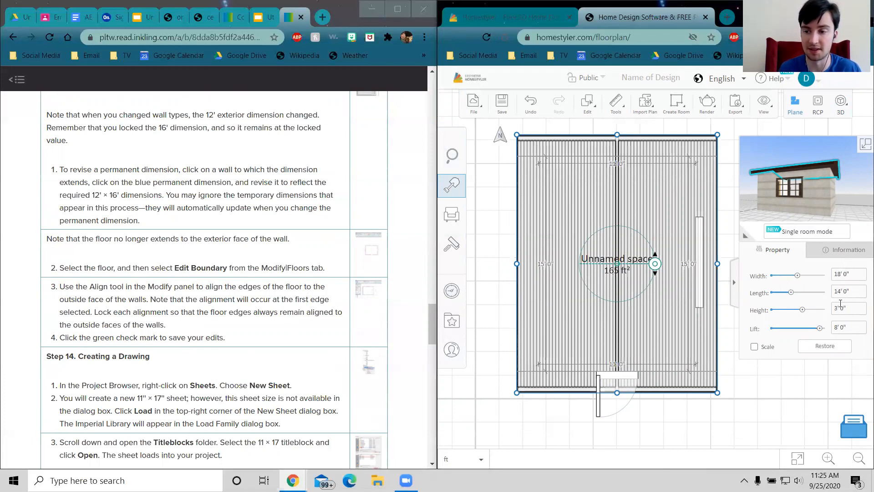
click(186, 268)
scroll(186, 269, down, 5)
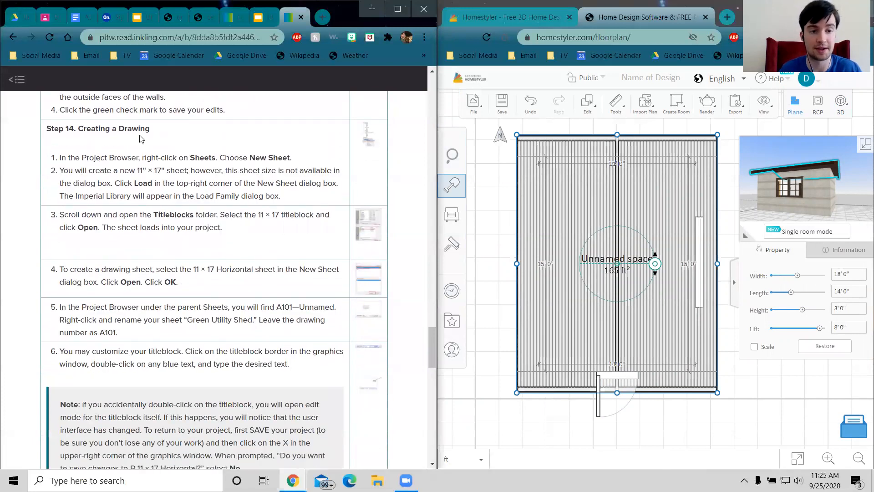
Step: Read on in the shed instructions from Step 14 through the optional Add Interior Walls and Add Site Components sections
scroll(163, 282, down, 12)
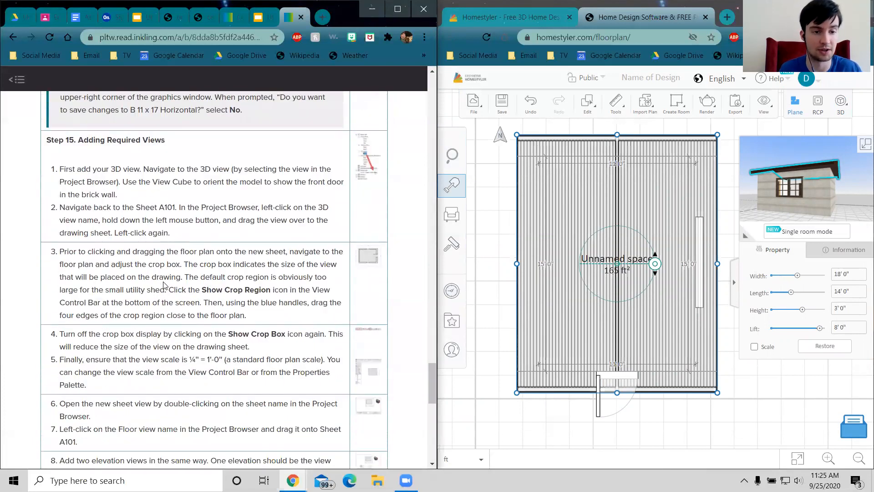
scroll(164, 284, down, 3)
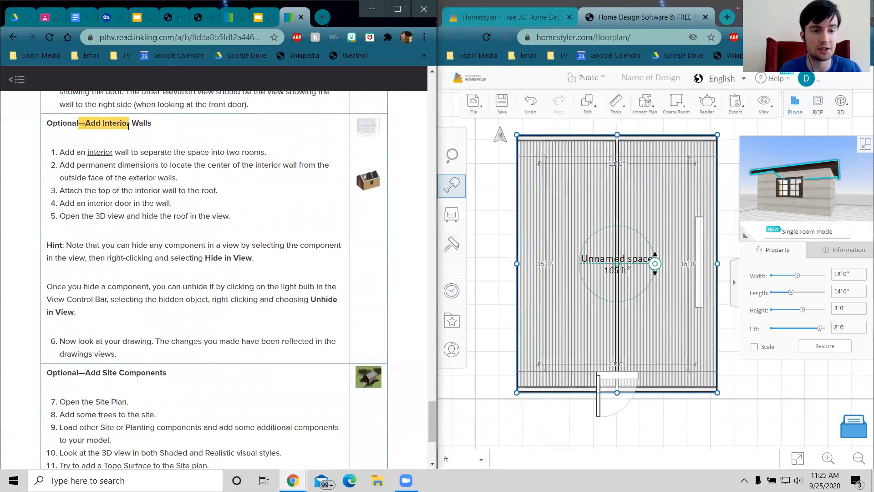
drag(128, 126, 129, 127)
drag(86, 374, 135, 381)
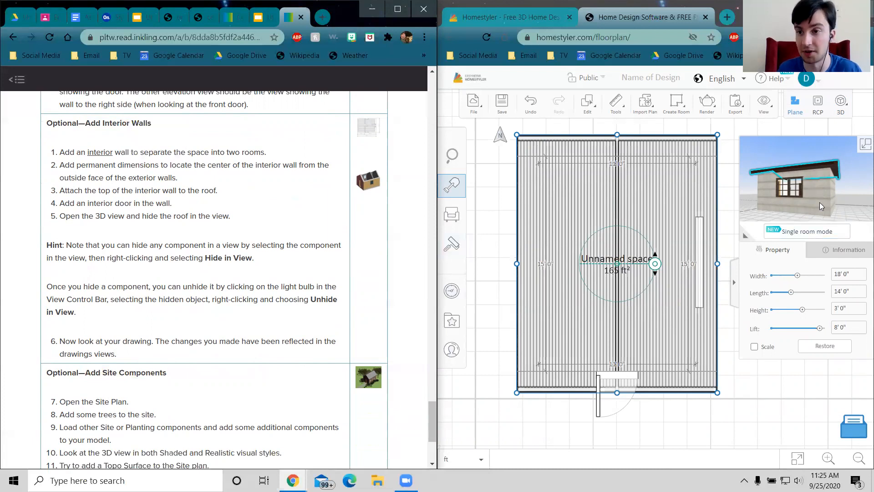
Step: Swap the 3D model into the main view and look inside the shed toward the empty wall beside the window
click(791, 217)
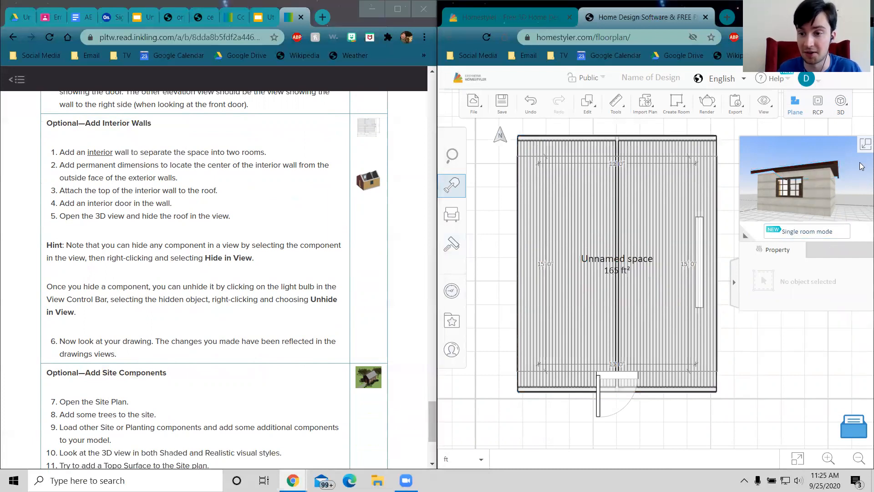
click(849, 174)
drag(604, 335, 625, 360)
right_drag(598, 332, 621, 410)
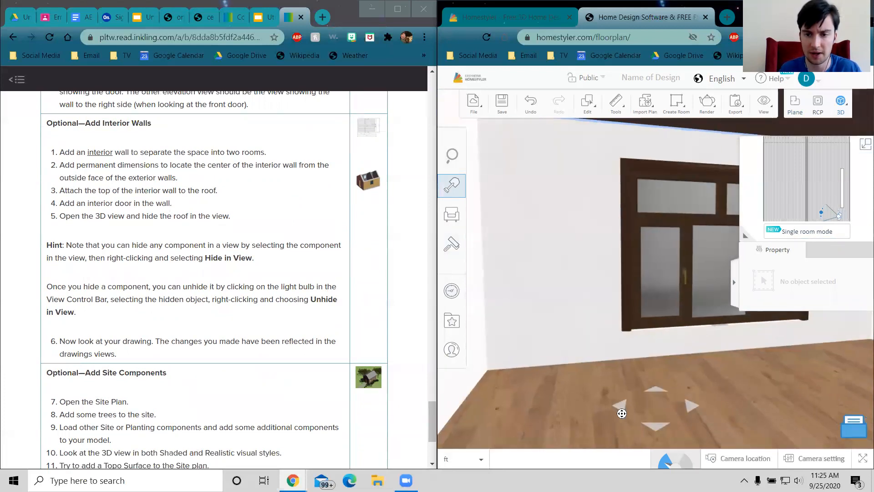
drag(600, 311, 631, 313)
drag(629, 337, 587, 318)
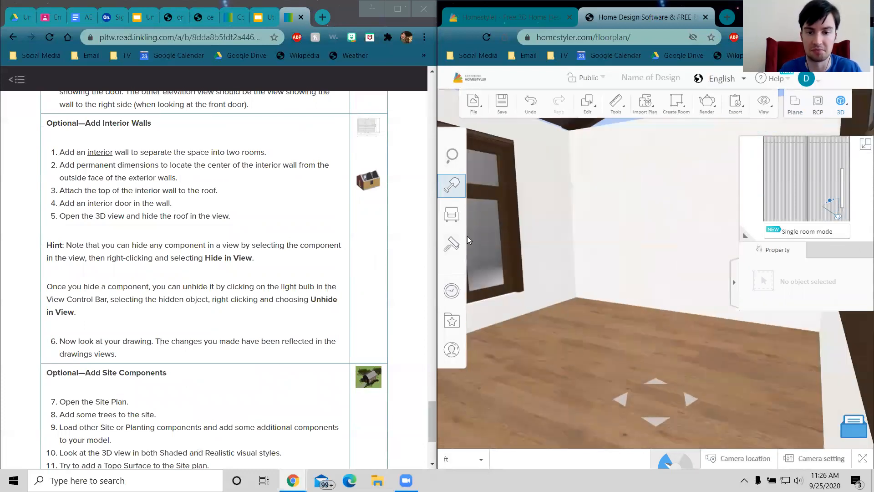
Step: Browse the furniture catalog, search it for "shelf", and place the blue open storage shelf against the wall beside the window
click(453, 216)
scroll(643, 295, down, 2)
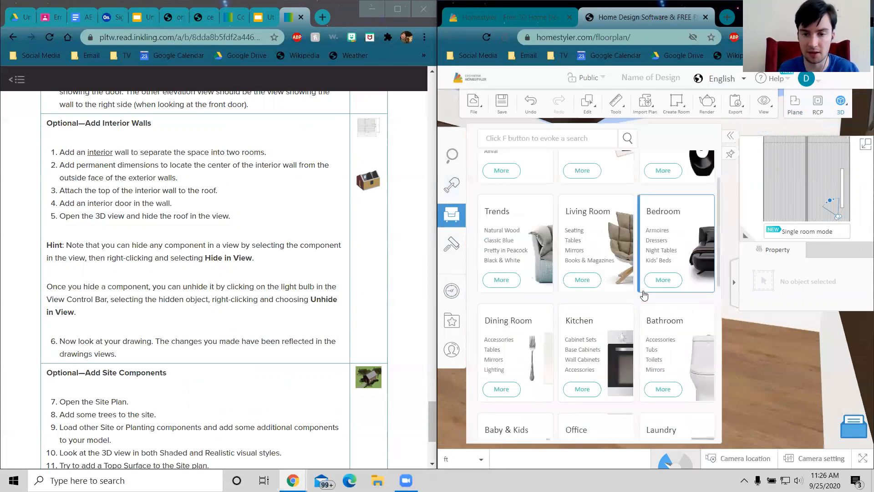
scroll(634, 258, down, 6)
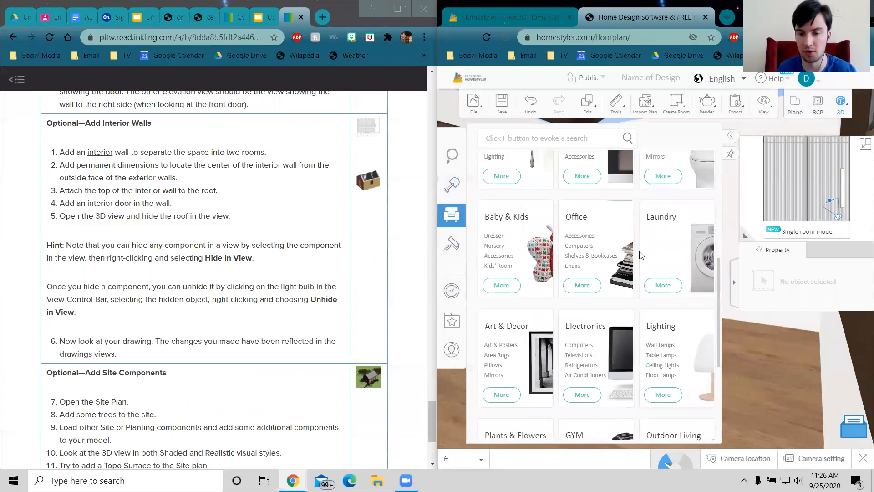
scroll(674, 248, down, 4)
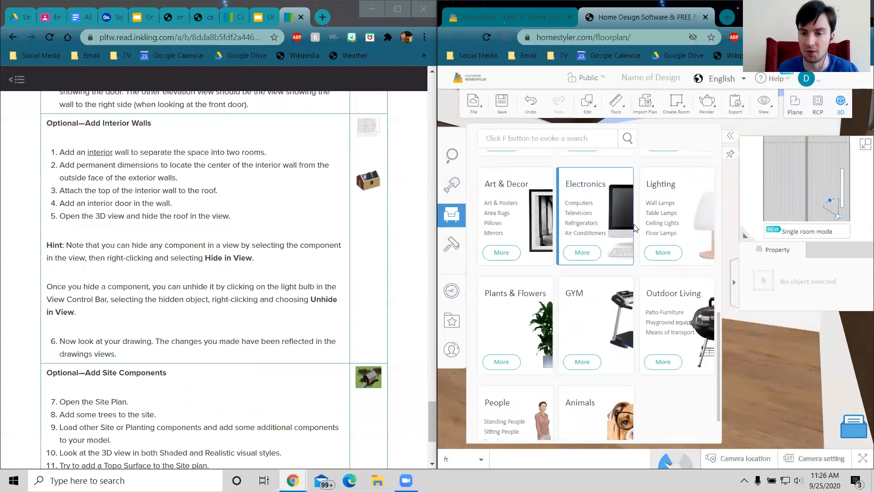
scroll(636, 228, down, 1)
scroll(633, 289, up, 10)
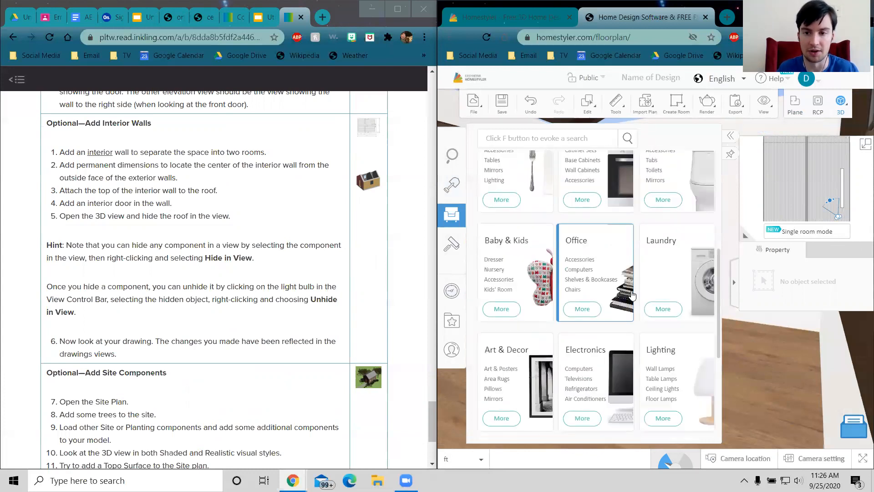
click(562, 142)
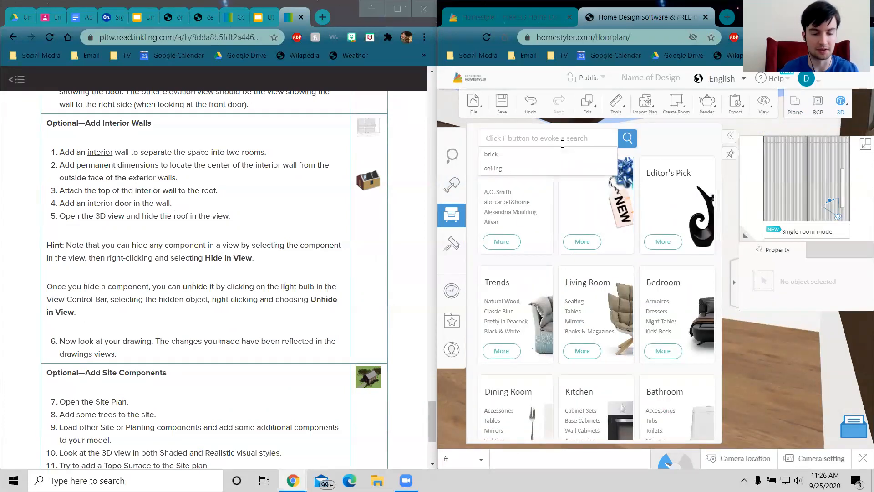
text(shelf)
key(Return)
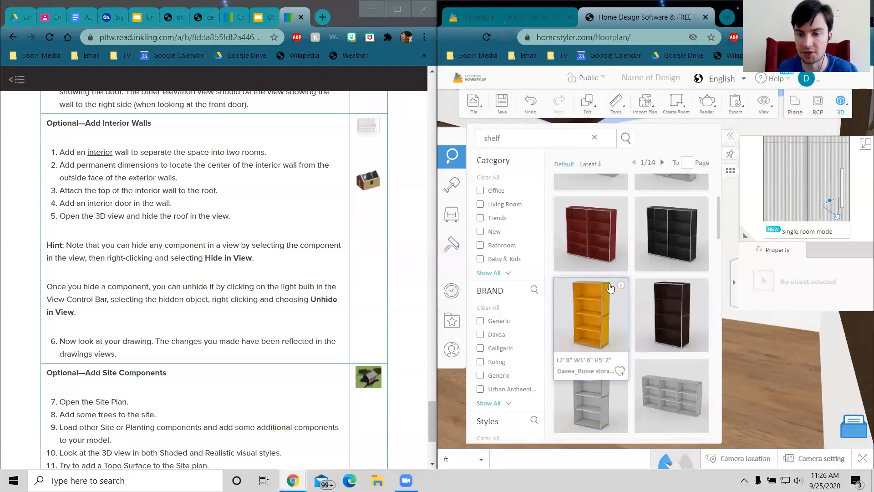
scroll(597, 328, down, 5)
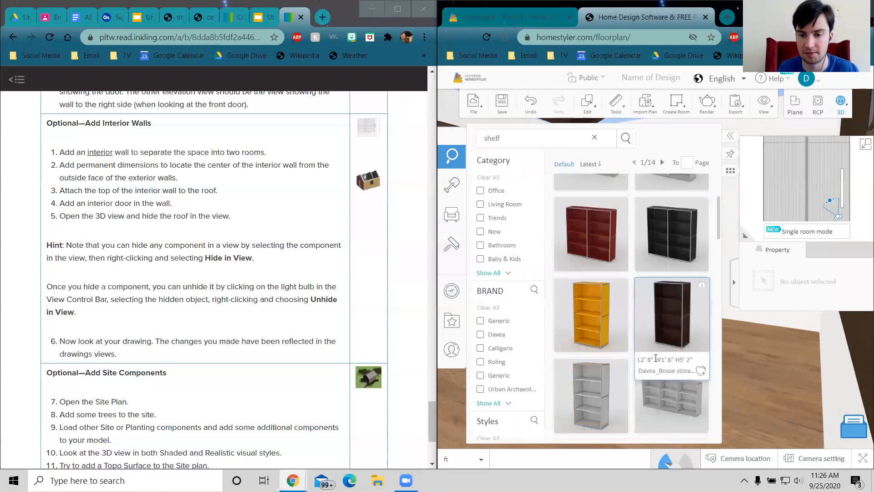
click(580, 350)
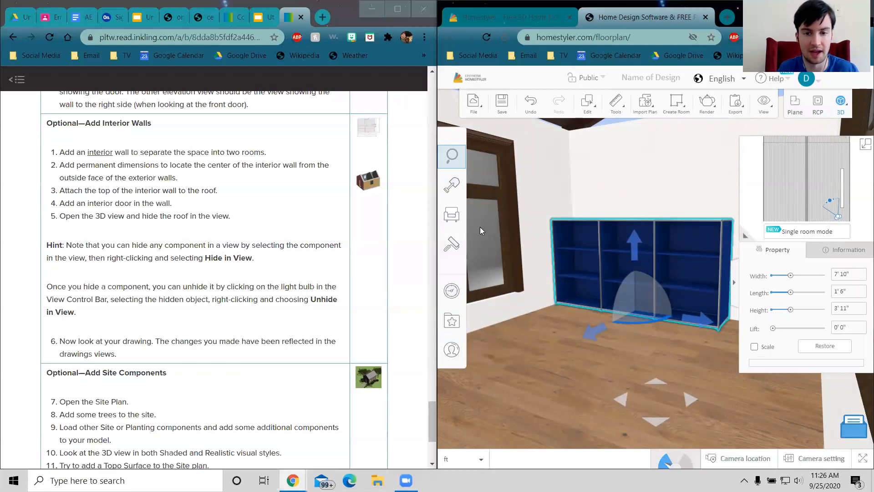
Step: Place the potted plant in the woven basket from Editor's Pick on top of the blue shelf, near its window end
click(455, 215)
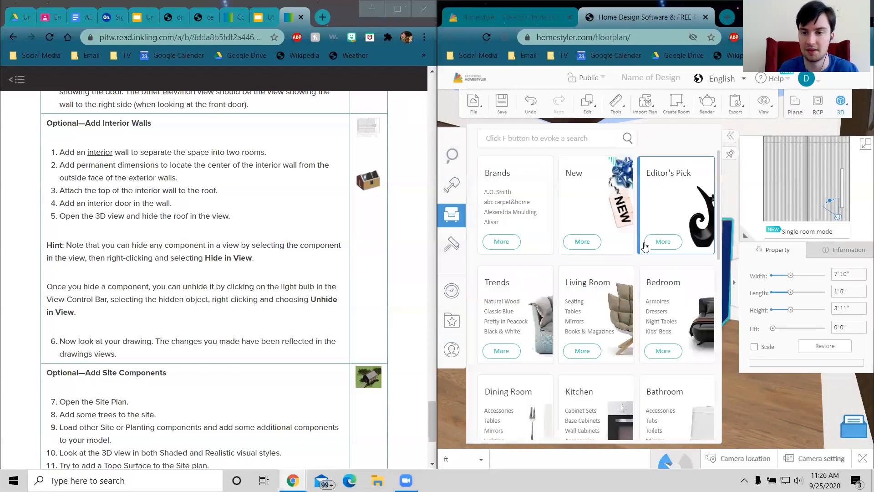
click(663, 243)
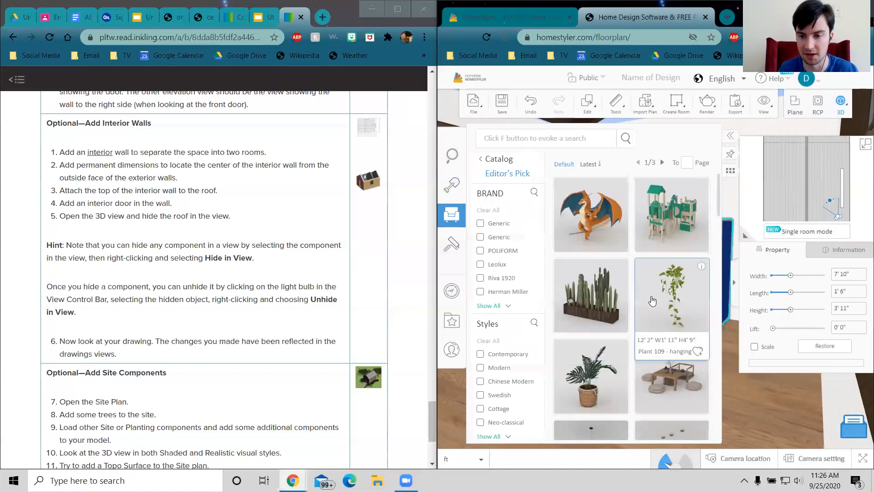
click(590, 380)
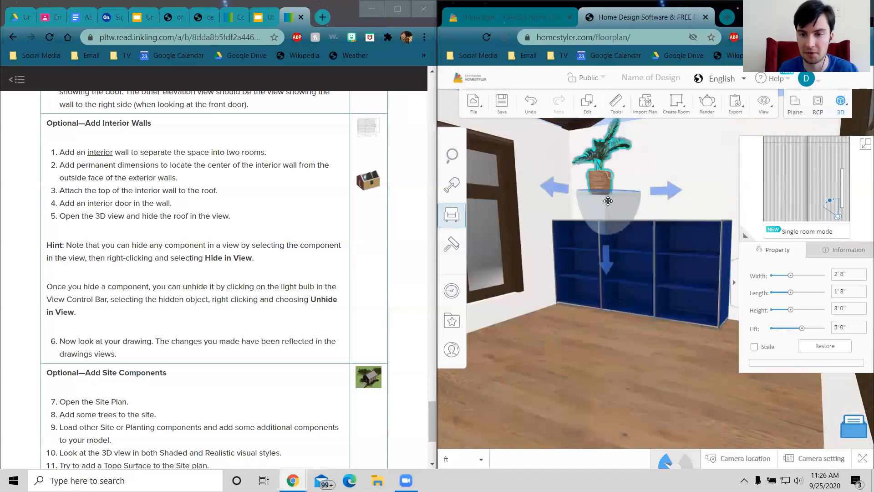
drag(591, 216, 594, 221)
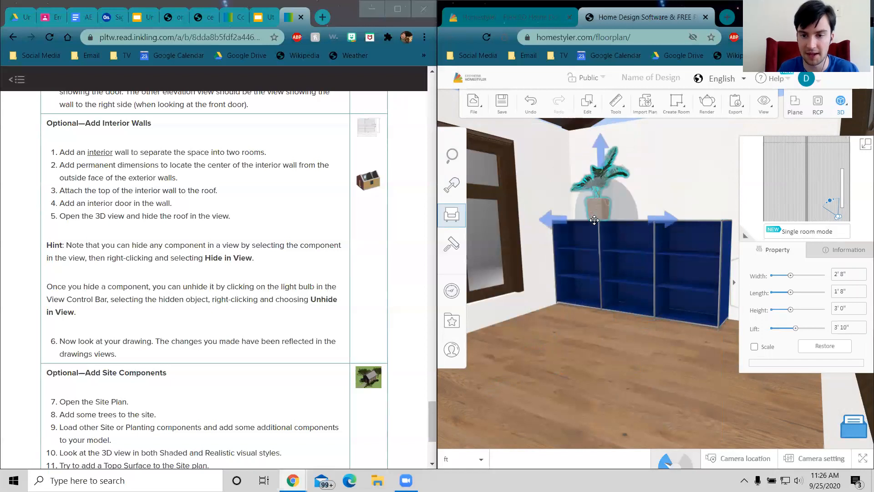
click(587, 220)
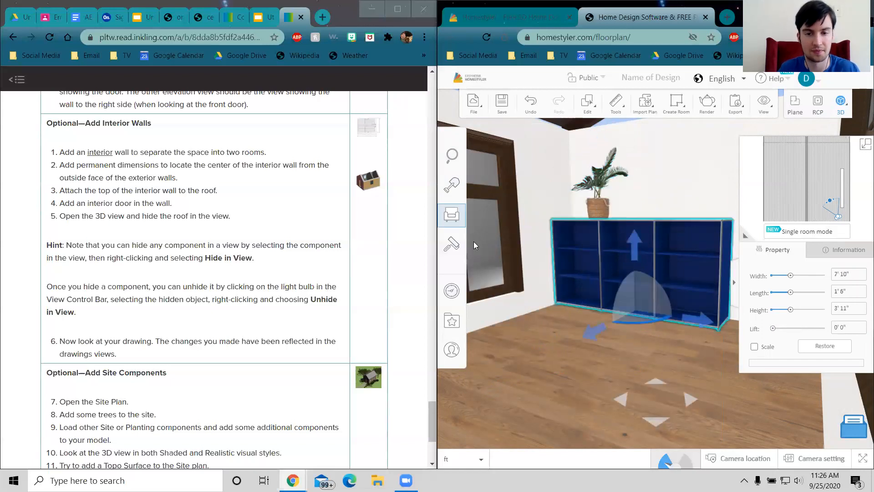
Step: Place a Minion figure from Editor's Pick on the floor in front of the blue shelf
click(451, 214)
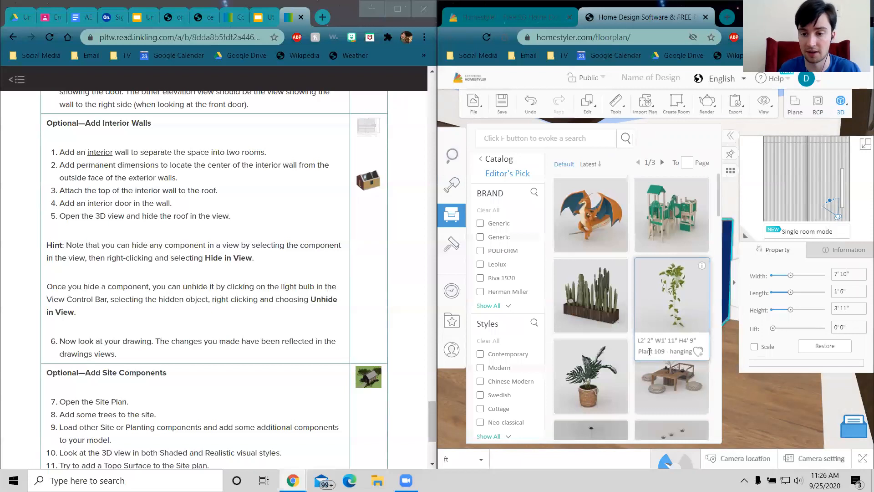
scroll(649, 352, down, 3)
drag(665, 328, 674, 361)
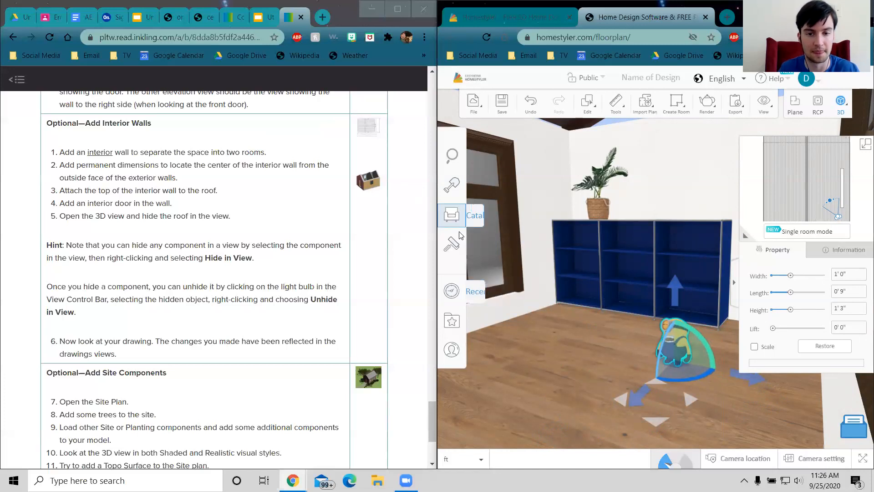
Step: Add a second Minion figure on the floor at the end of the blue shelf nearest the window
click(448, 218)
scroll(664, 332, down, 5)
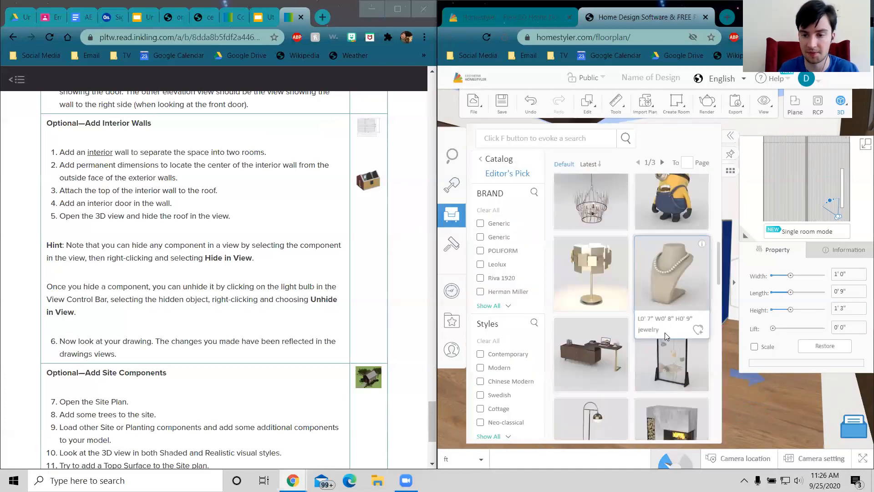
scroll(666, 337, up, 6)
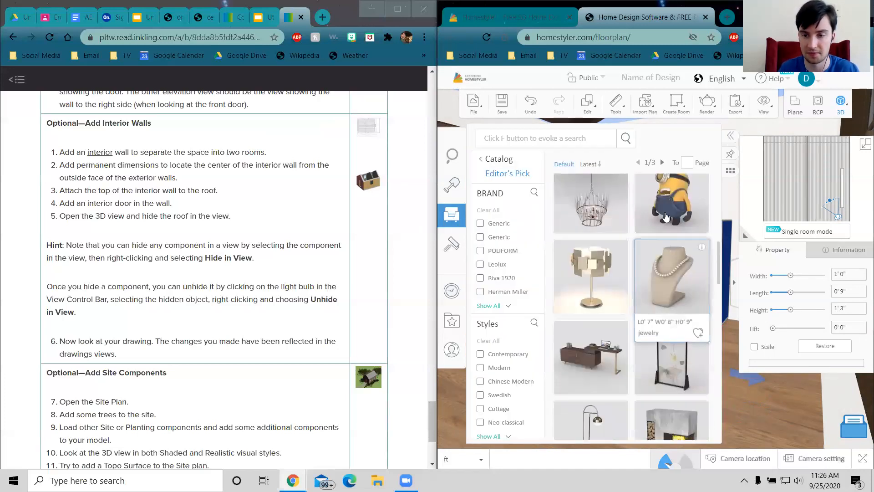
click(673, 205)
drag(626, 292, 558, 336)
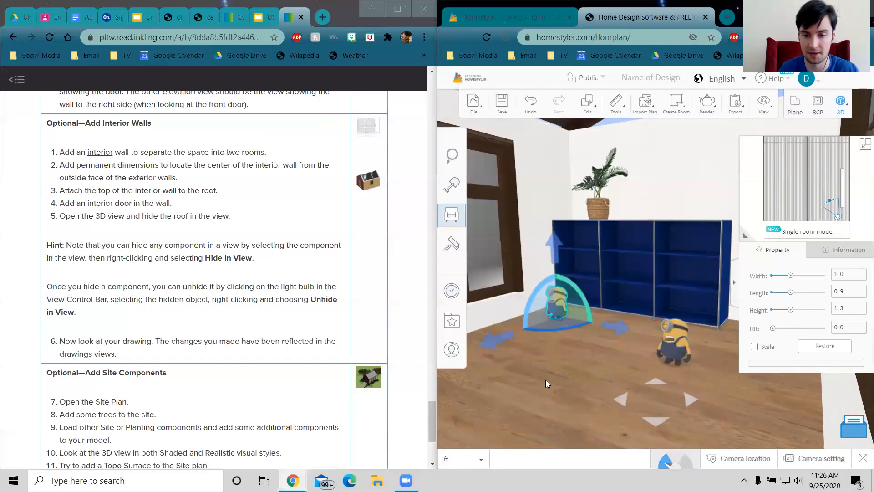
Step: Place the gramophone from Editor's Pick on top of the blue shelf, at the end opposite the potted plant
click(451, 220)
scroll(669, 291, down, 5)
click(678, 346)
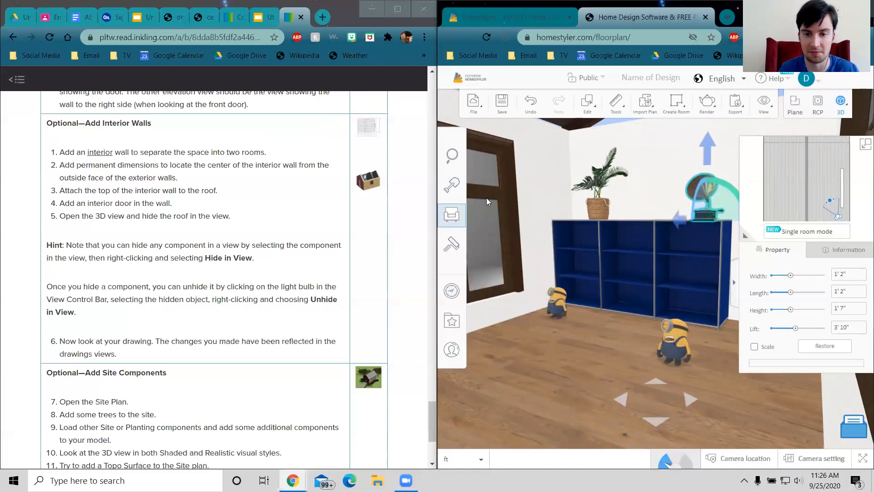
Step: Add a third Minion figure in the foreground of the floor, in front of the other two
click(450, 221)
scroll(596, 296, down, 5)
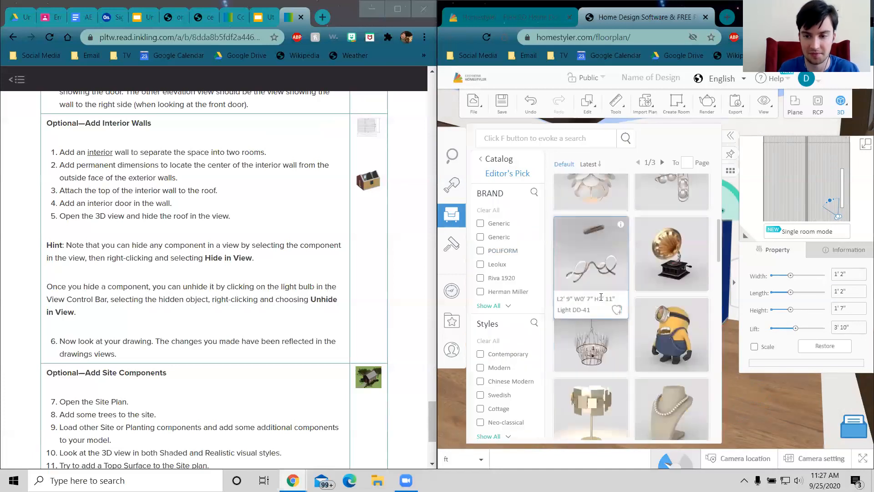
click(670, 336)
click(559, 402)
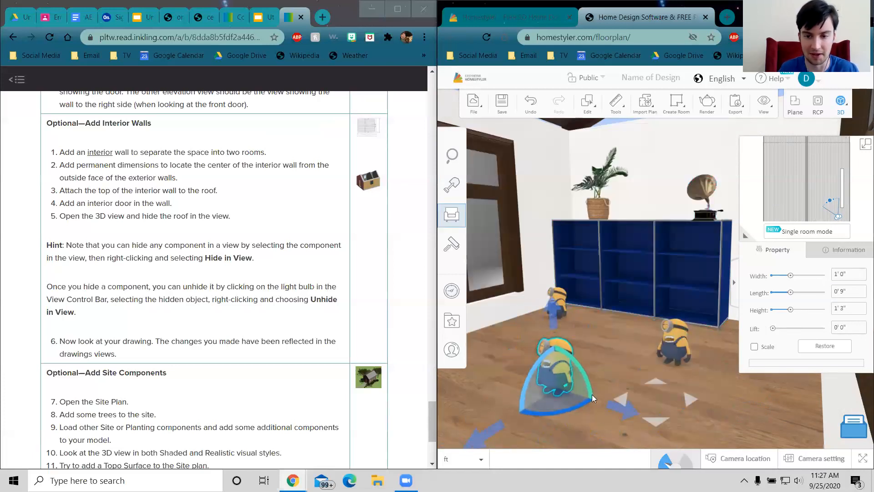
Step: Review the furnished shed interior and the optional Add Site Components heading in the instructions
scroll(607, 320, down, 5)
scroll(635, 325, up, 5)
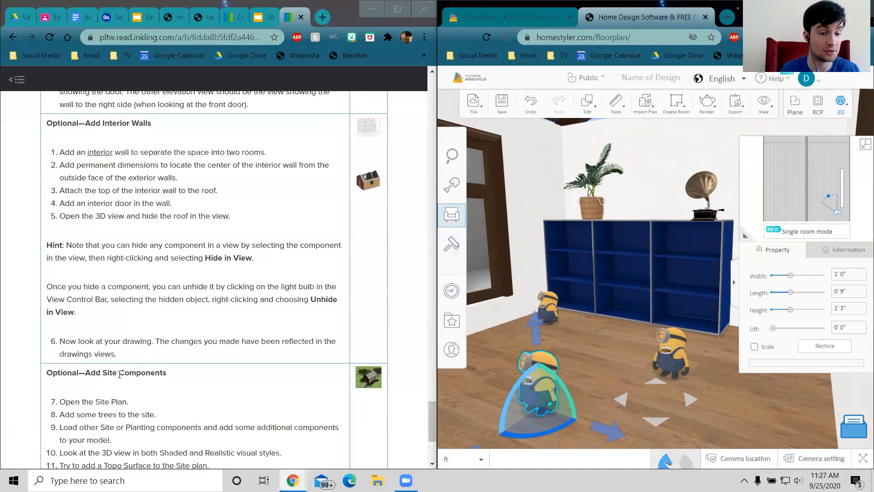
drag(119, 374, 167, 374)
click(248, 164)
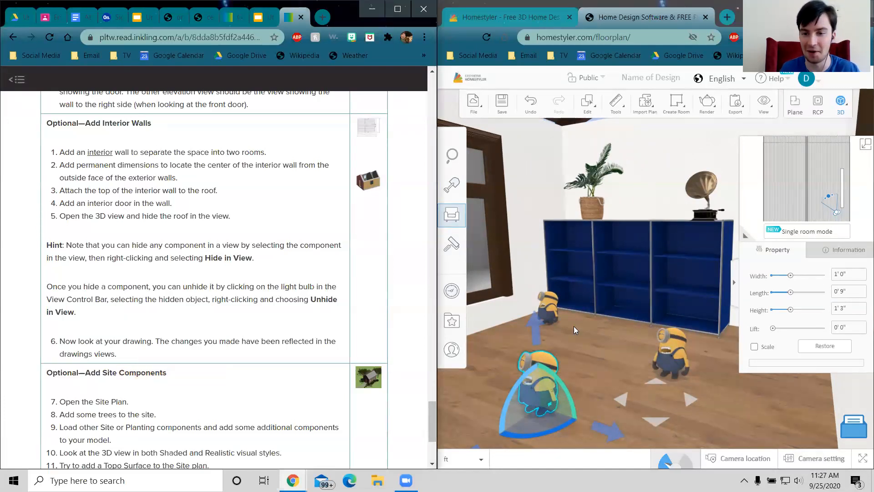
Step: Open the Wallpaper finishes in the catalog and look through the first page of patterns
scroll(602, 344, down, 3)
scroll(594, 317, up, 5)
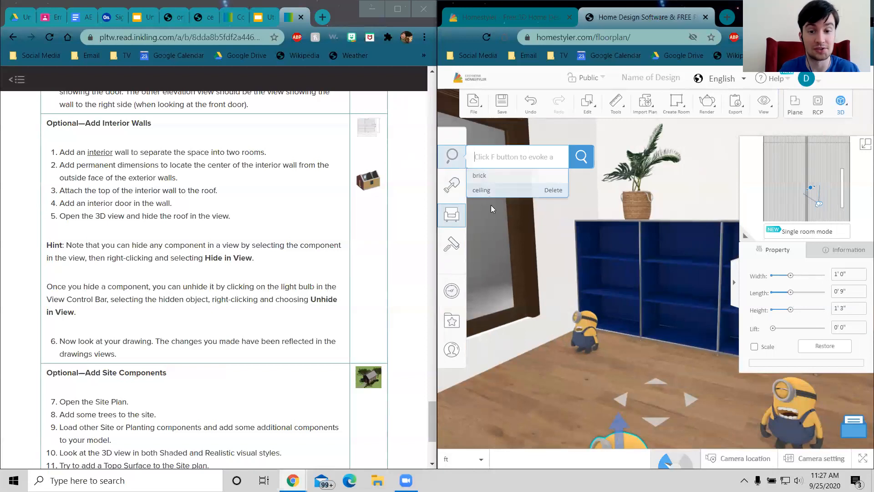
click(451, 246)
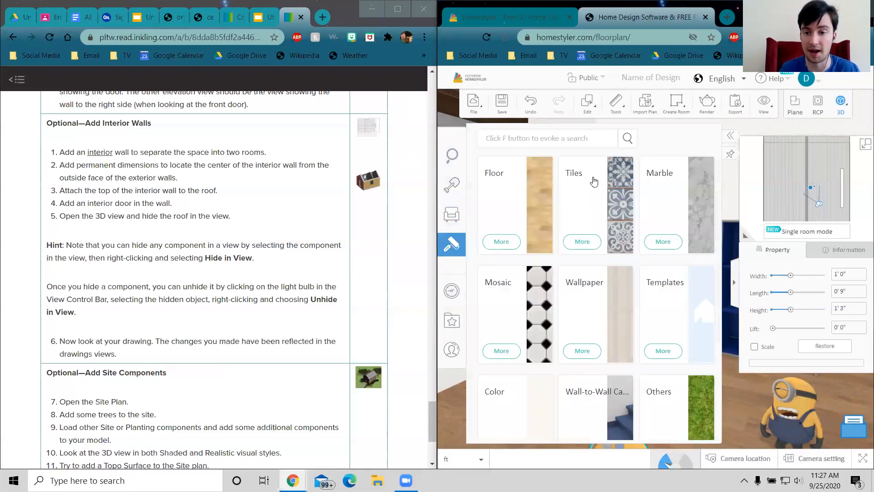
click(581, 351)
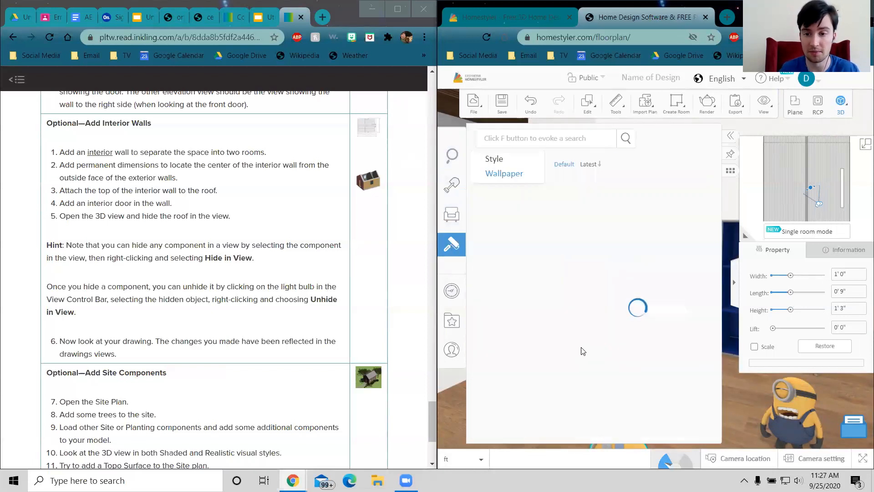
scroll(606, 292, down, 5)
scroll(612, 292, down, 3)
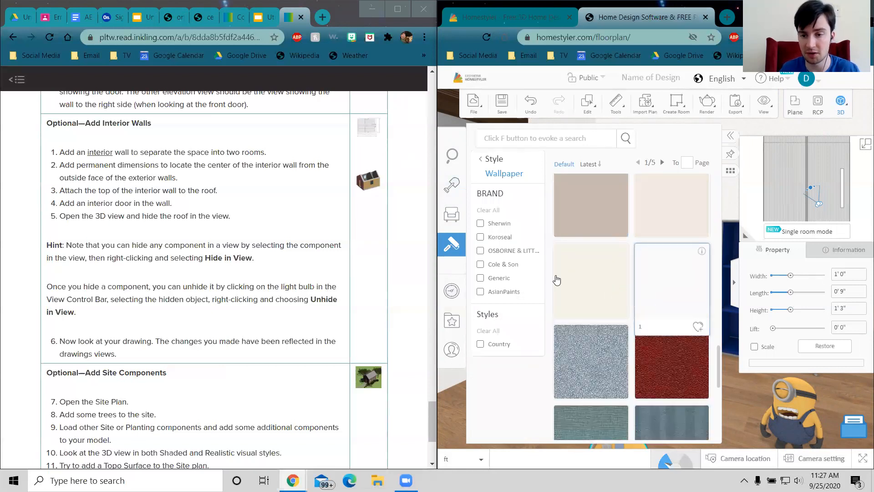
scroll(587, 314, up, 6)
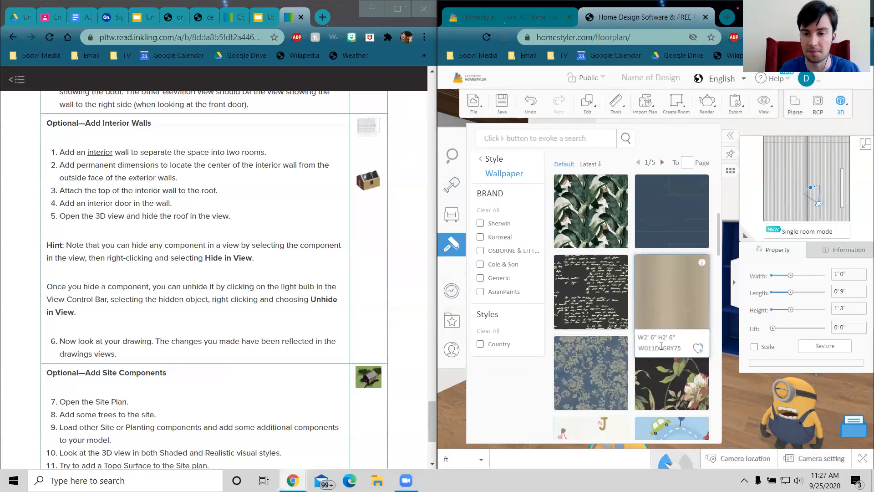
scroll(655, 331, down, 8)
scroll(655, 330, down, 1)
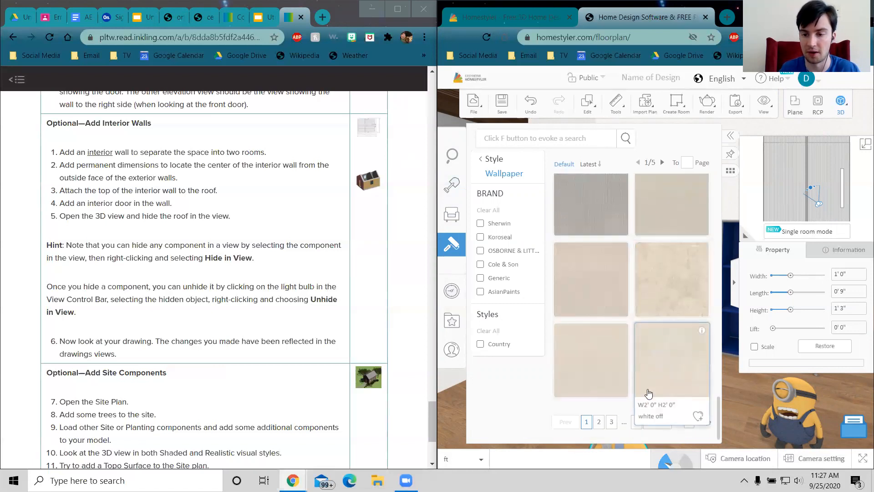
Step: Apply the blue-and-white striped wallpaper from page 5 of the Wallpaper finishes to the shed's interior walls
click(636, 421)
scroll(630, 252, down, 5)
scroll(630, 252, down, 2)
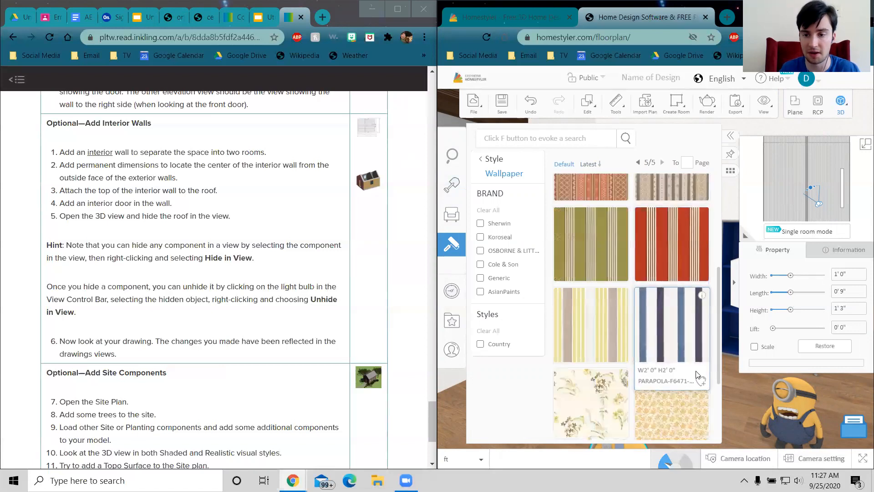
scroll(668, 346, down, 3)
click(655, 297)
click(552, 181)
drag(628, 322, 643, 294)
click(643, 292)
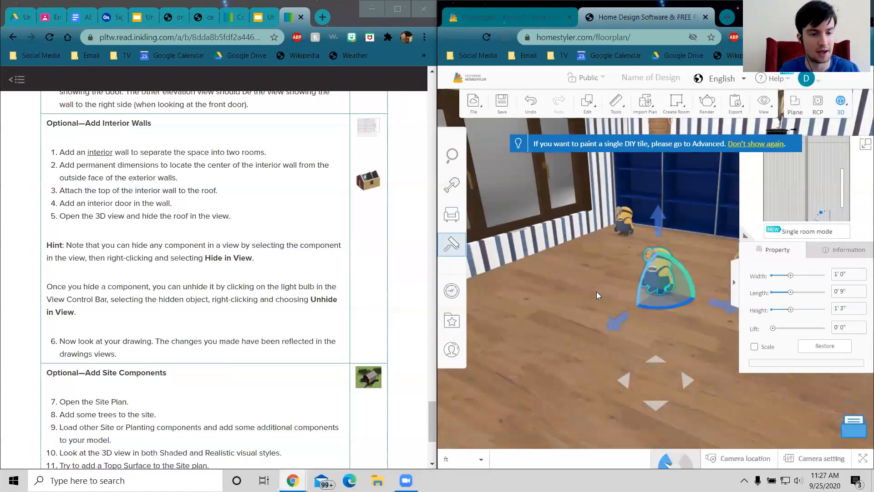
Step: Read the optional Add Site Components steps and show the whole shed from above in Orbit View
scroll(344, 347, down, 4)
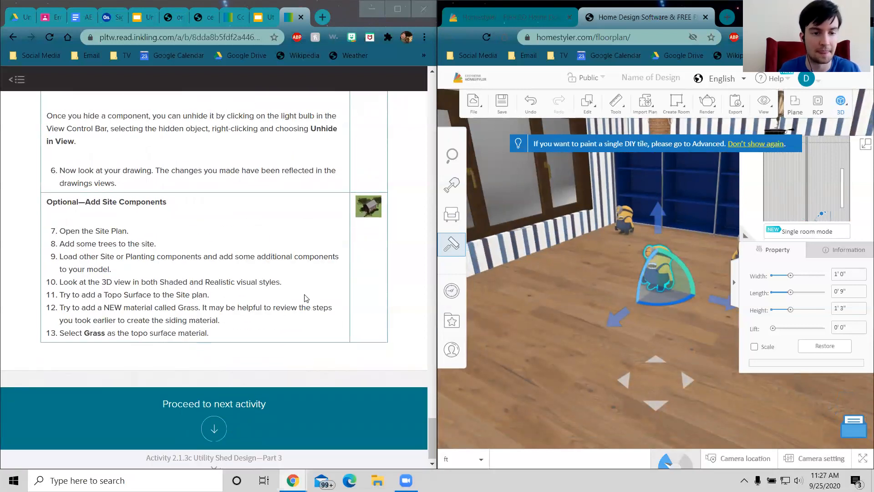
scroll(636, 362, down, 5)
drag(636, 361, 655, 277)
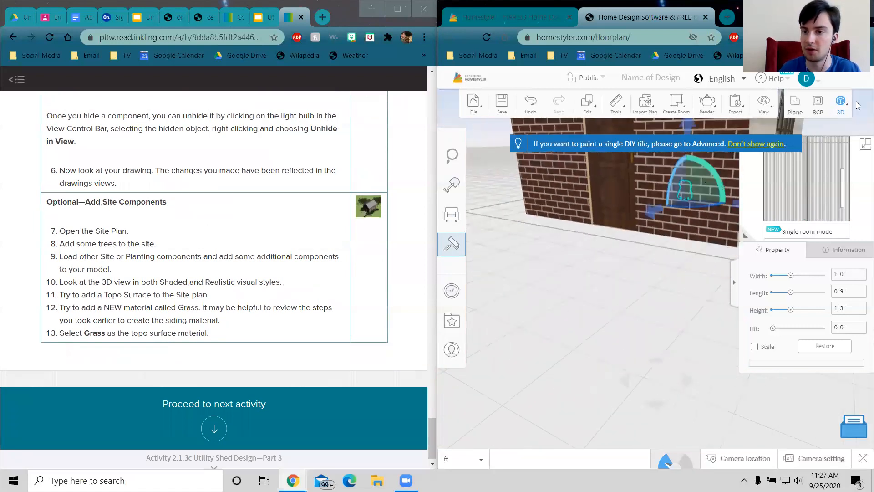
click(839, 137)
mouse_move(607, 343)
mouse_down()
mouse_move(648, 341)
mouse_move(613, 345)
mouse_move(622, 330)
mouse_move(608, 349)
mouse_up()
scroll(606, 344, down, 5)
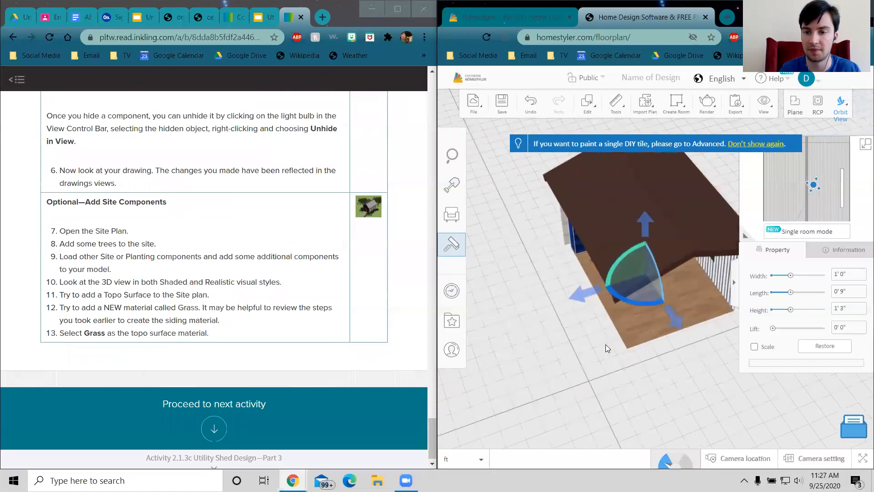
right_drag(659, 381, 632, 367)
scroll(610, 362, up, 4)
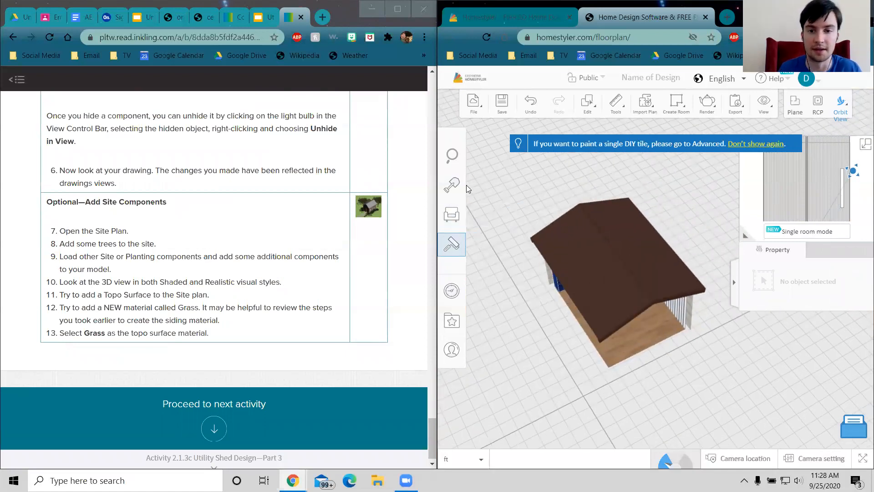
Step: Search the catalog for "tree" and look through the first page of results
mouse_move(452, 155)
click(501, 174)
click(493, 138)
double_click(493, 139)
text(tree)
key(Return)
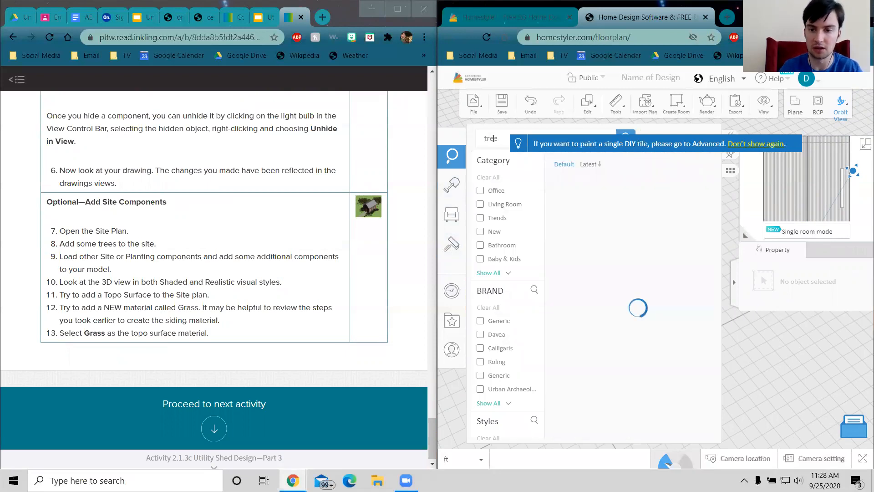
scroll(647, 340, down, 6)
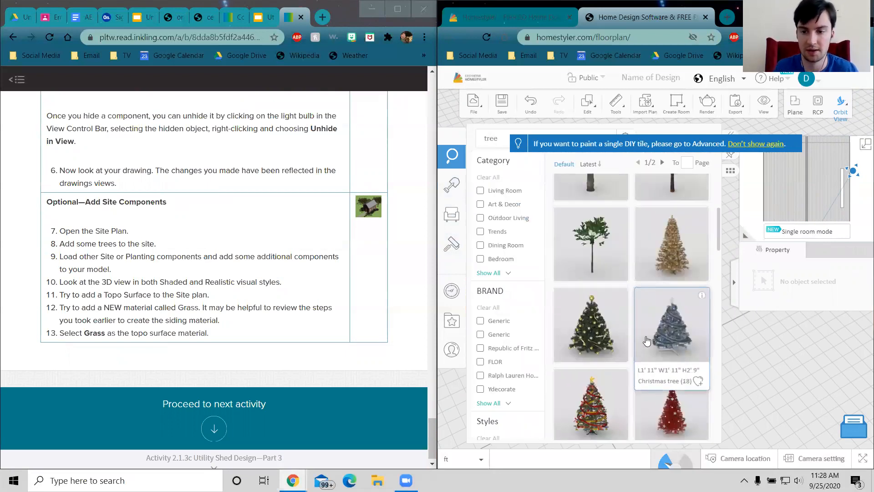
scroll(646, 341, down, 5)
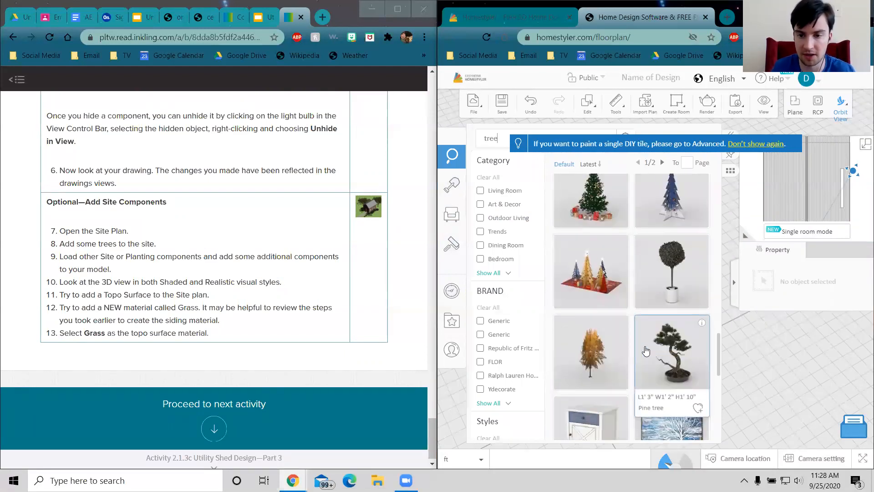
Step: Try to place the decorated Christmas tree with presents on the ground beside the shed
click(603, 246)
click(616, 350)
drag(617, 349, 701, 348)
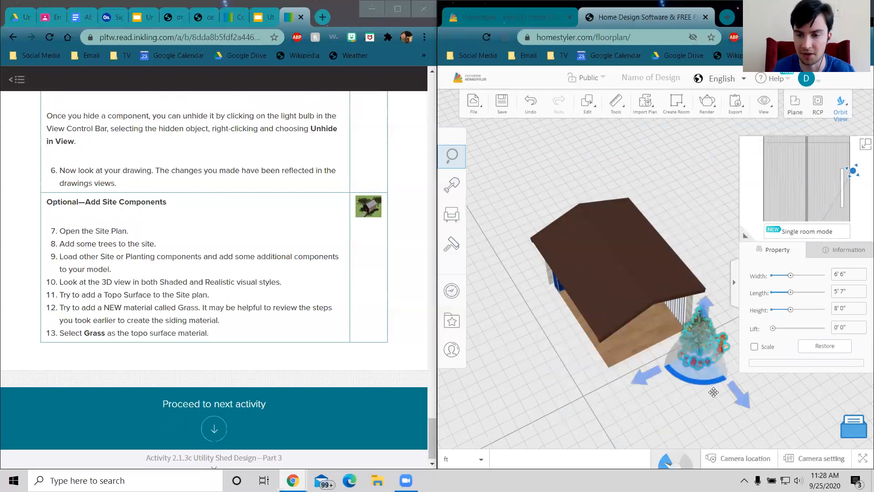
drag(554, 290, 519, 328)
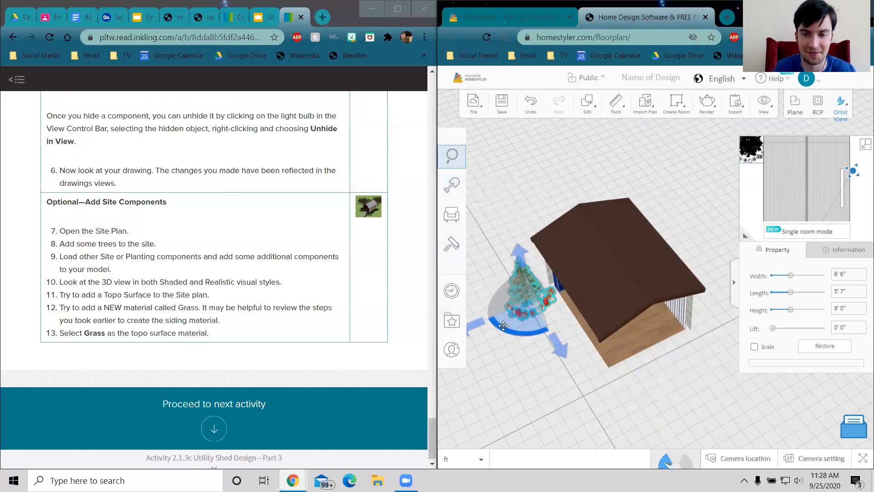
Step: Place the yellow autumn tree from the tree search results on the ground beside the shed
click(455, 194)
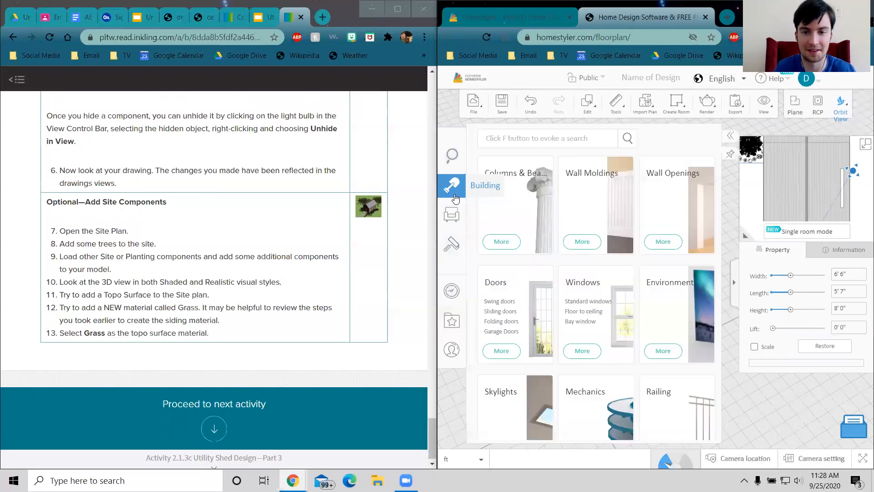
click(458, 158)
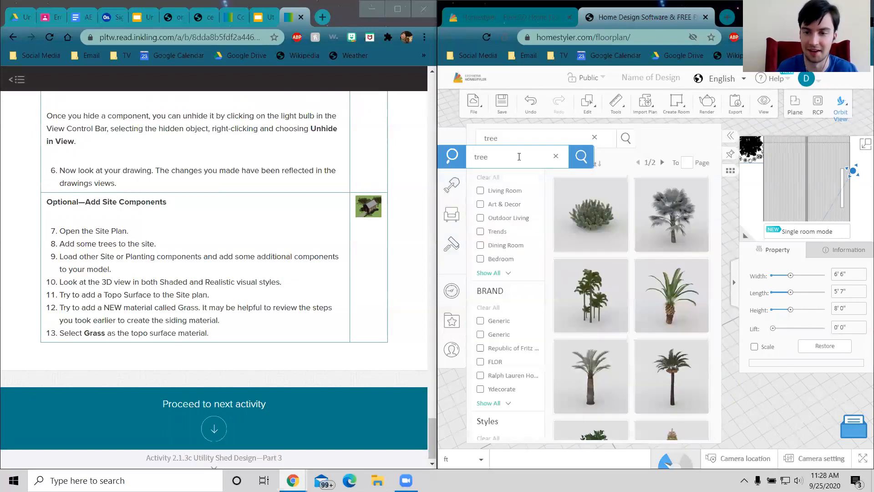
click(591, 351)
drag(621, 265, 501, 194)
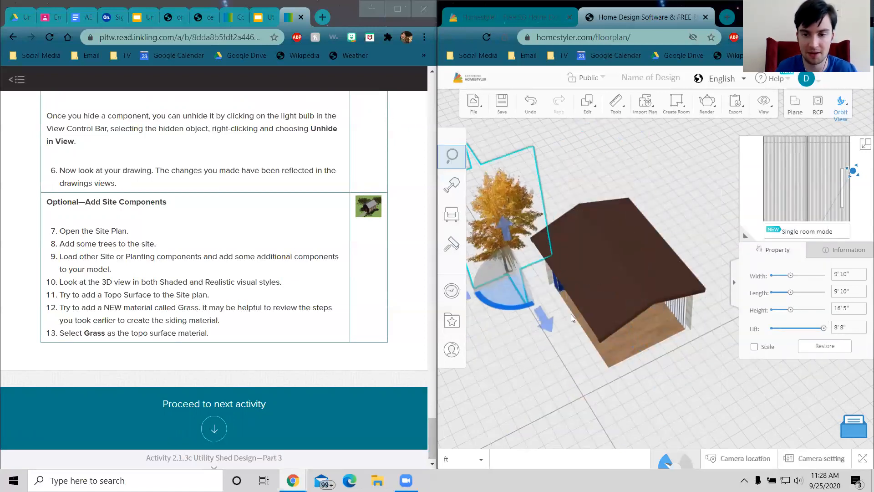
Step: Check the autumn tree in the 3D view and set its lift to 0' 0" so it stands on the ground
right_drag(570, 314, 627, 253)
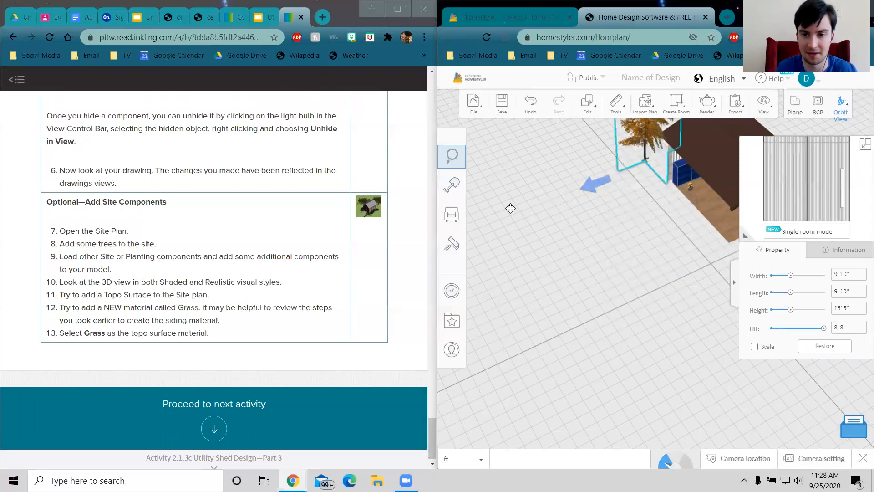
right_drag(684, 215, 588, 221)
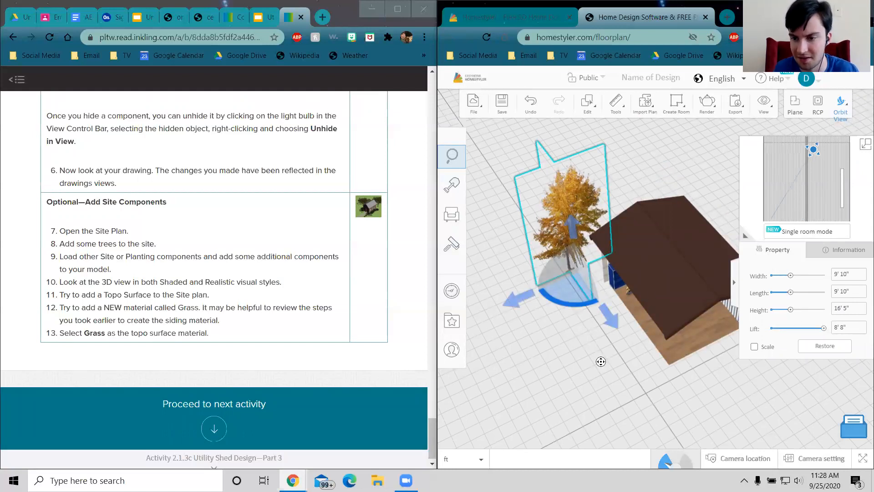
right_drag(601, 361, 635, 332)
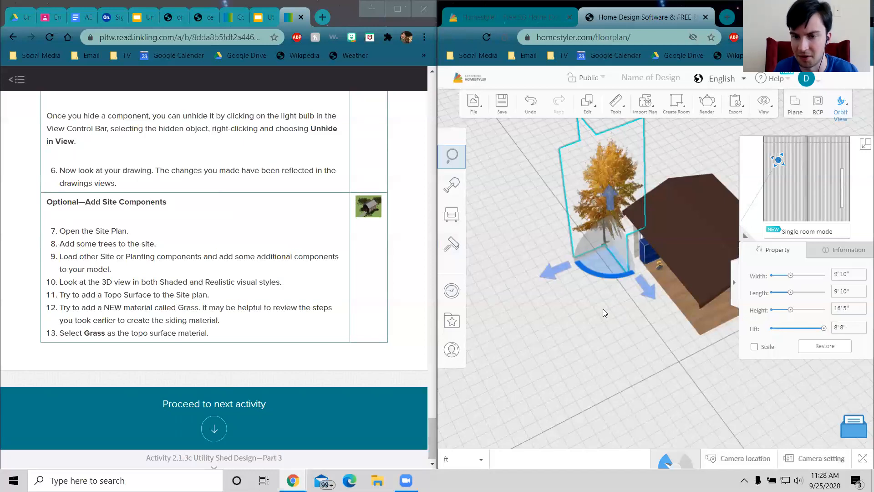
right_drag(604, 303, 609, 290)
click(841, 103)
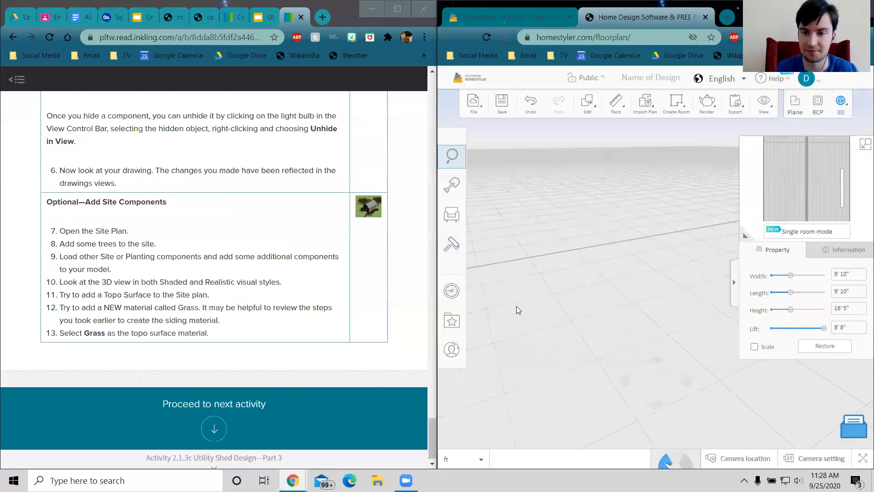
right_drag(557, 324, 732, 238)
scroll(633, 230, down, 5)
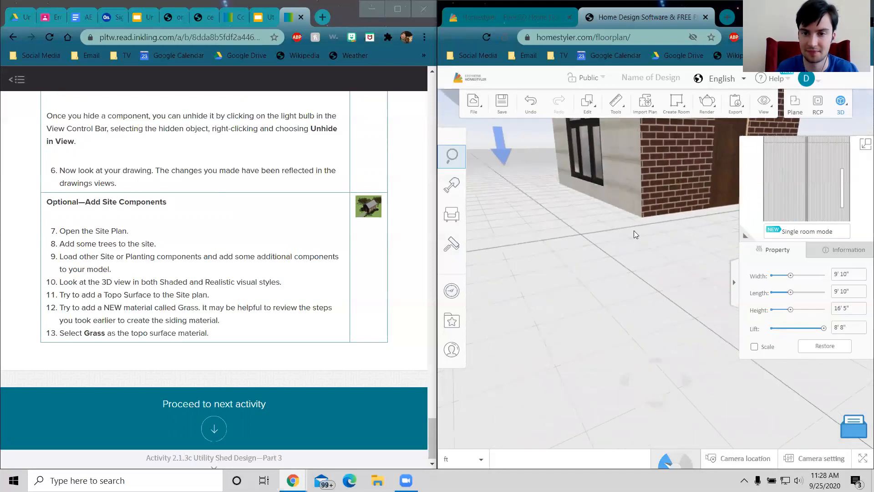
right_drag(601, 235, 609, 271)
drag(609, 271, 597, 324)
drag(824, 329, 754, 331)
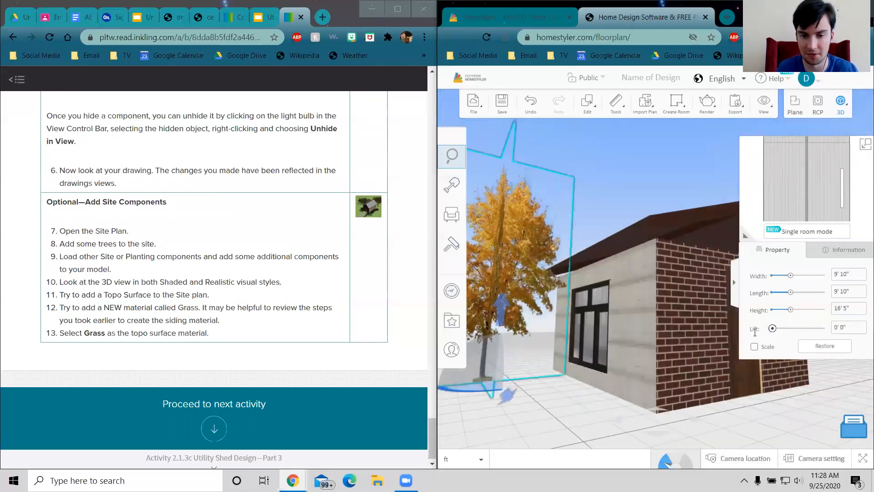
Step: Examine the shed's exterior with its tree, front door and side window, alongside the remaining Add Site Components steps
drag(493, 340, 587, 366)
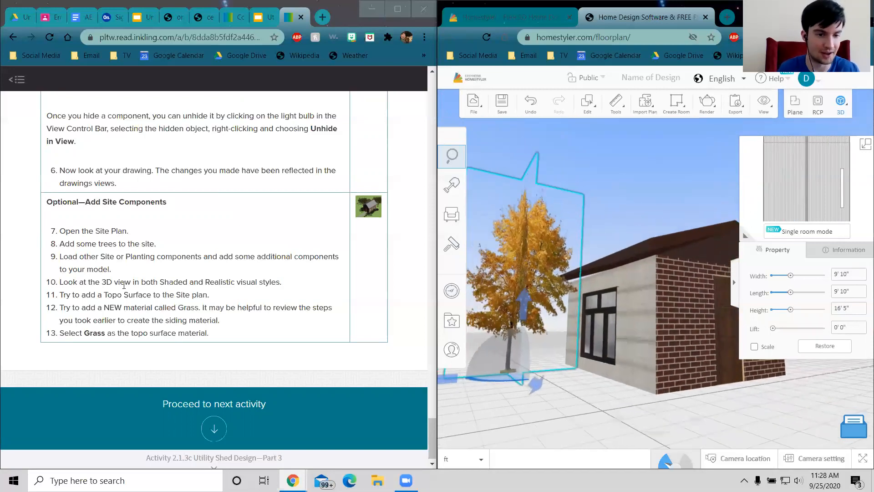
scroll(233, 366, down, 1)
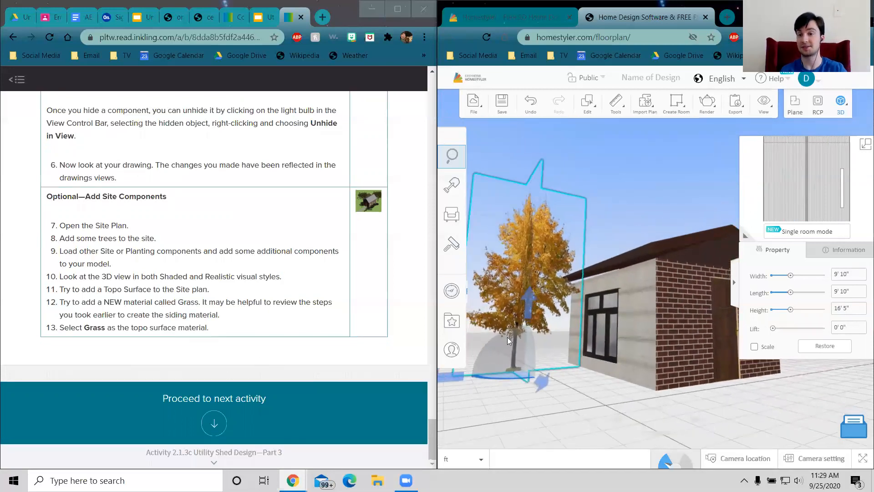
mouse_move(585, 378)
mouse_down()
mouse_move(534, 361)
mouse_move(575, 362)
mouse_move(579, 389)
mouse_up()
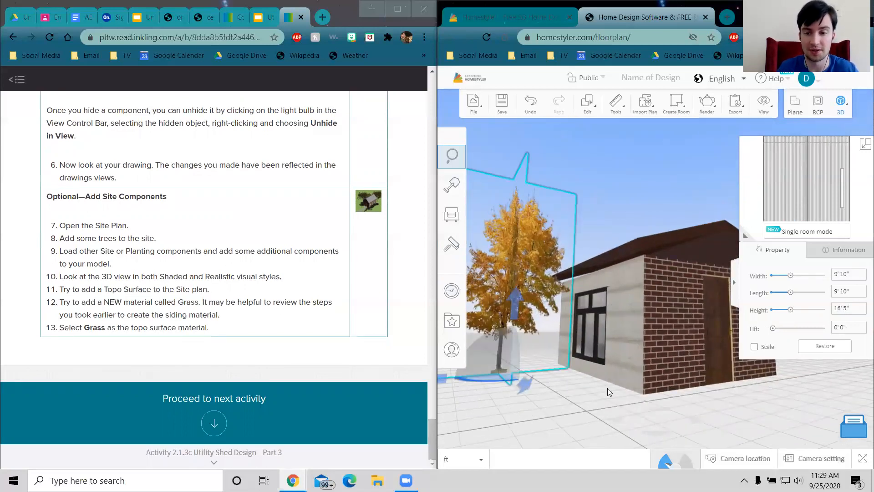
click(711, 306)
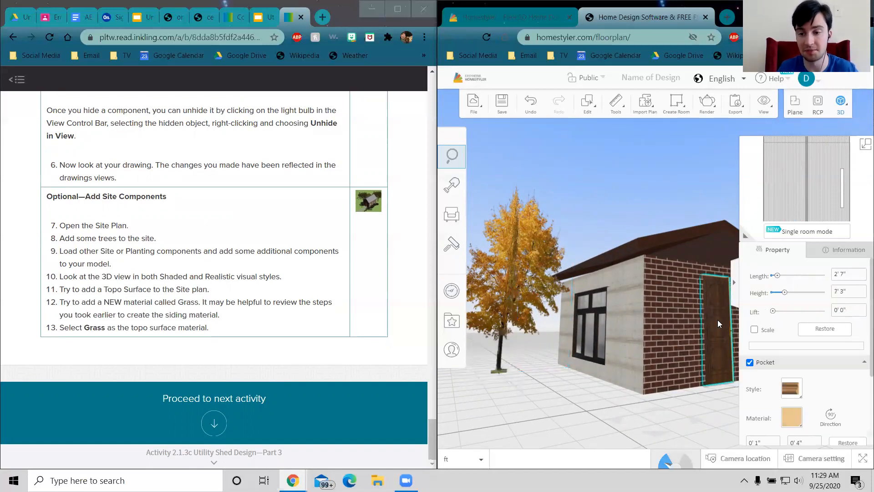
drag(601, 327, 593, 344)
drag(661, 356, 580, 349)
drag(594, 307, 605, 333)
scroll(568, 352, down, 8)
drag(559, 372, 558, 277)
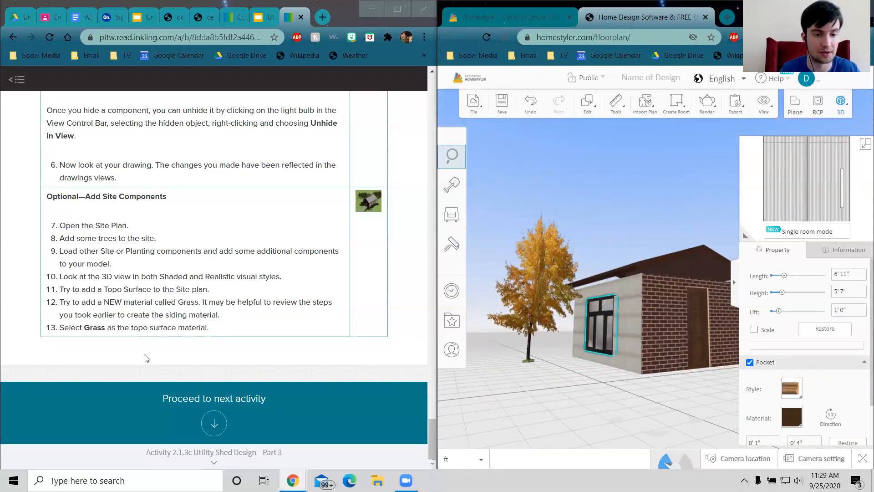
Step: Proceed to the Utility Shed Design Part 3 activity and read its constraints, including the concrete floor and wood frame requirements
click(215, 461)
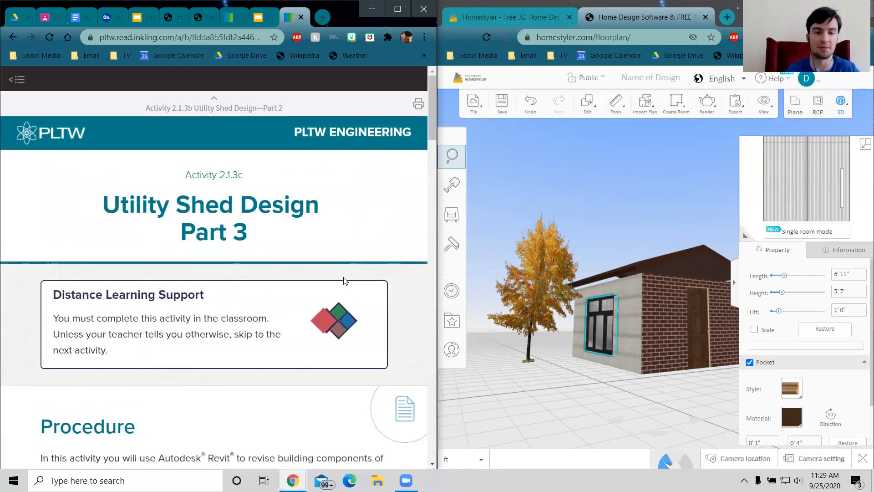
scroll(305, 275, down, 6)
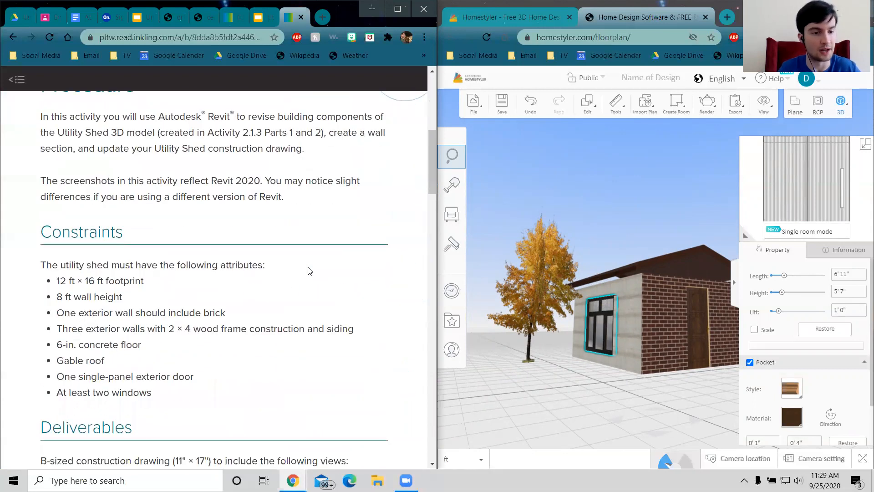
scroll(310, 278, down, 1)
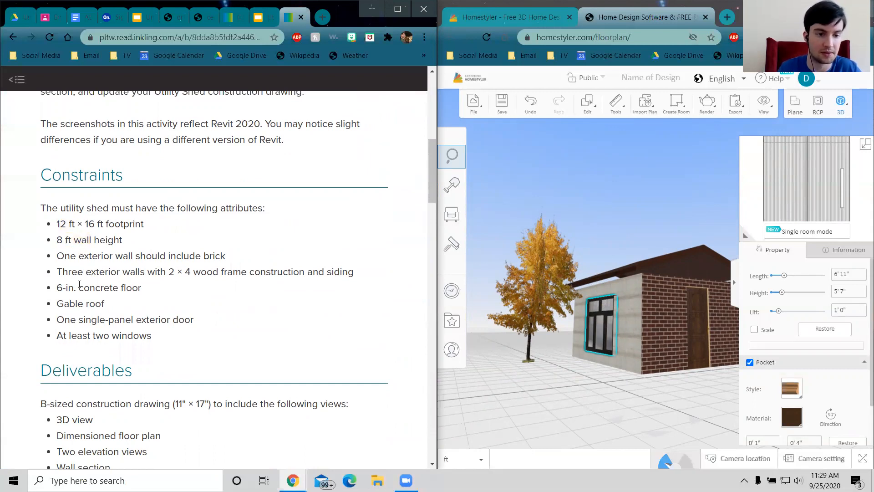
drag(59, 288, 153, 291)
drag(113, 272, 247, 273)
click(348, 283)
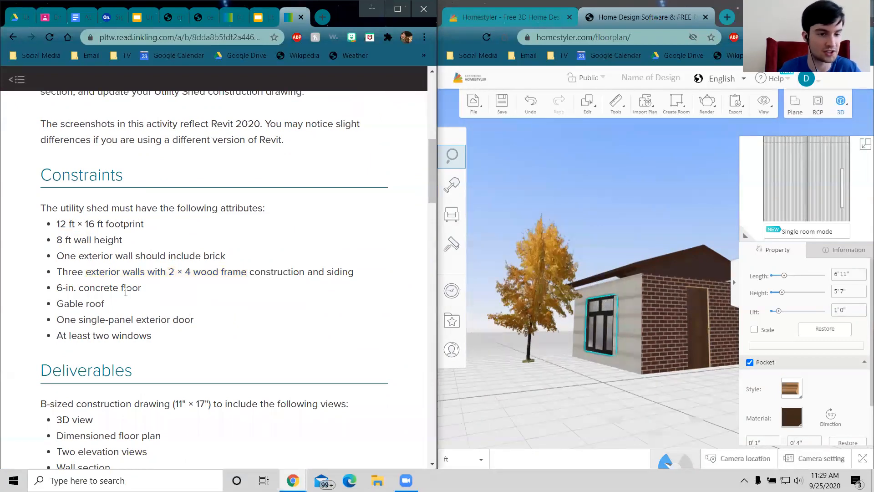
Step: Read the Part 3 deliverables and wall section instructions, and recheck the 6-in. concrete floor constraint
scroll(284, 290, down, 1)
scroll(75, 259, down, 3)
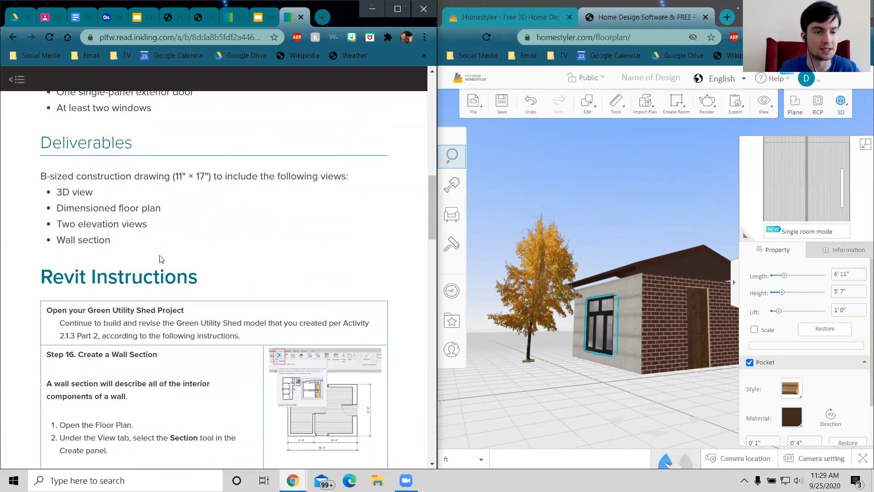
scroll(160, 259, down, 5)
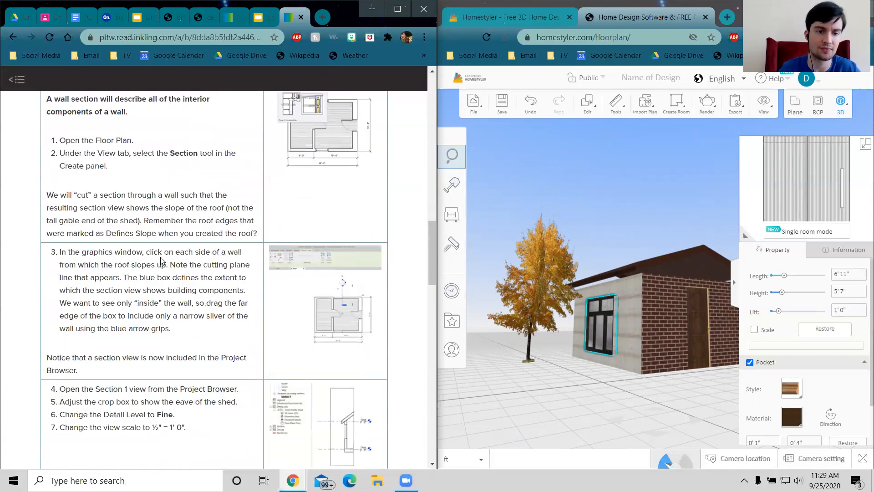
scroll(160, 258, up, 7)
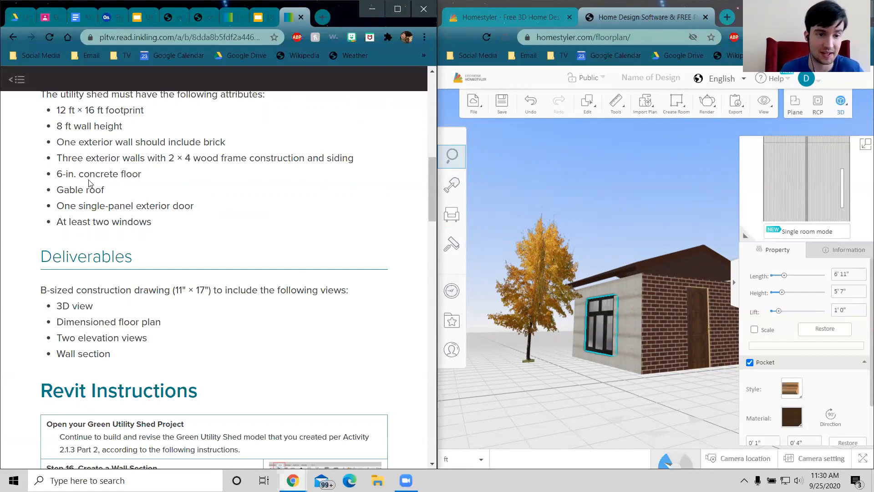
Step: Look inside the shed and browse the Floor category of the finishes catalog for a concrete material
drag(654, 375, 617, 334)
scroll(600, 382, up, 5)
scroll(609, 394, down, 2)
scroll(609, 385, up, 2)
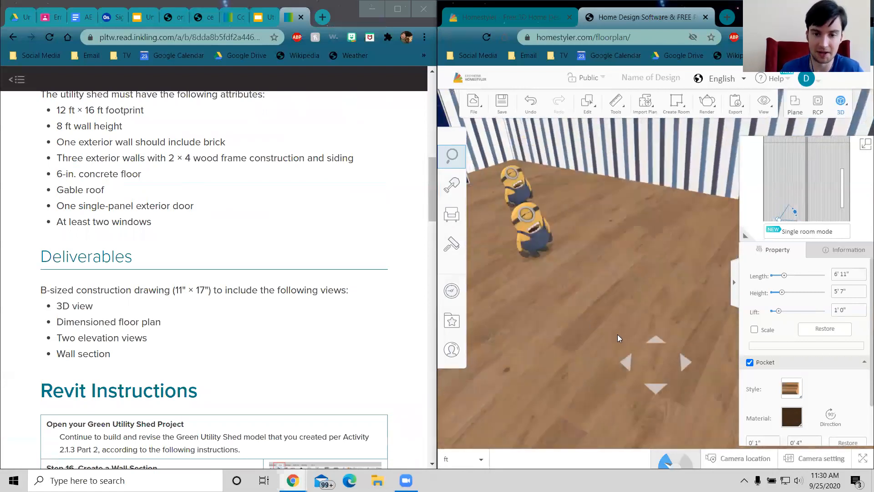
click(452, 246)
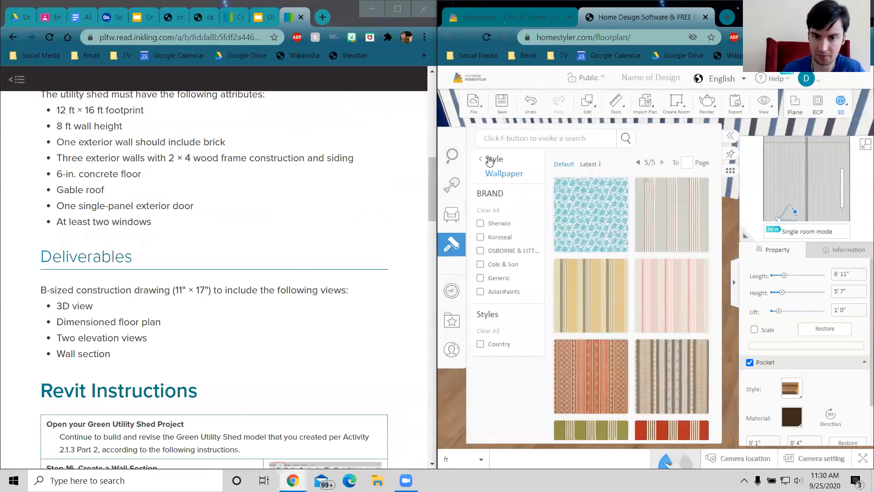
click(490, 160)
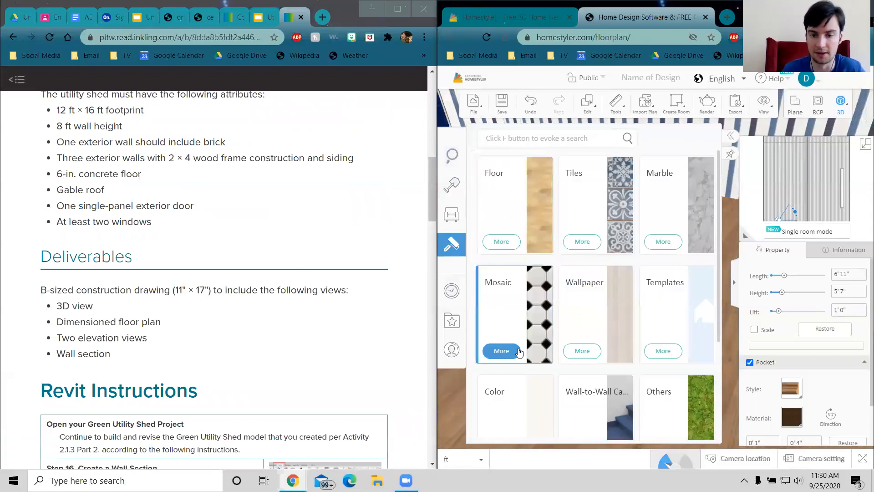
click(501, 241)
scroll(656, 225, down, 10)
mouse_move(665, 368)
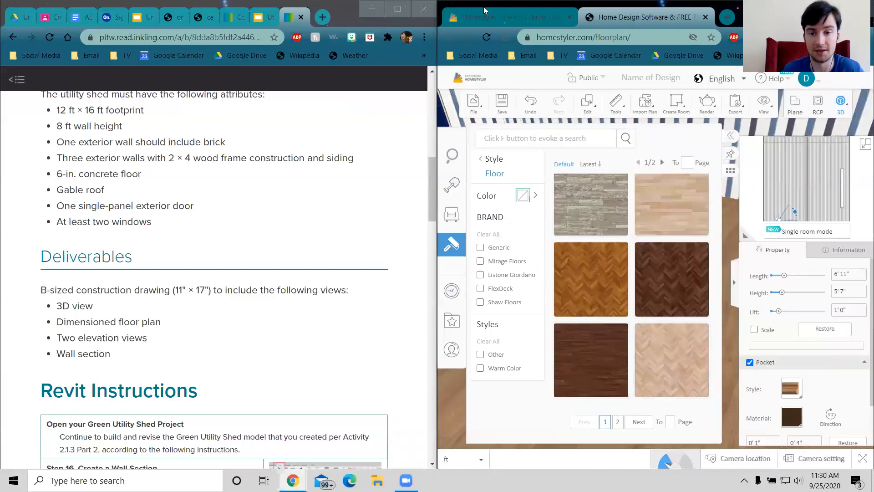
Step: Search the catalog for concrete and apply the plain grey concrete material to the shed's floor
click(520, 136)
text(concrete)
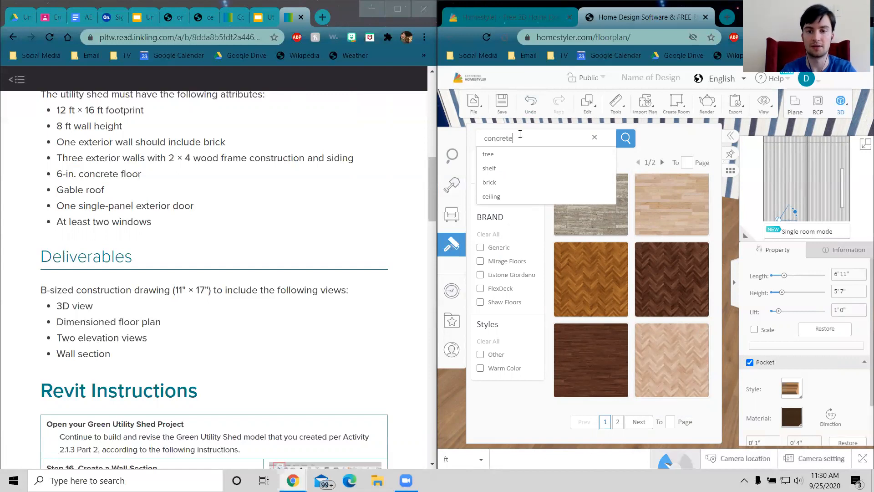
key(Return)
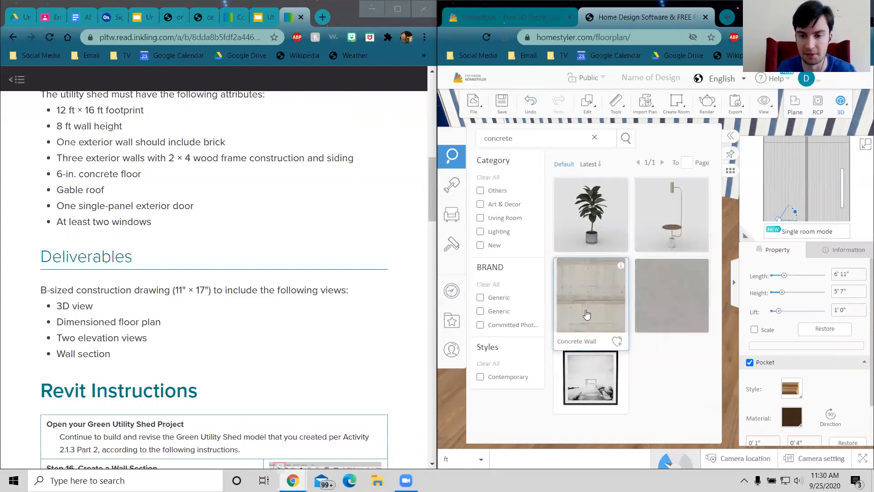
click(686, 300)
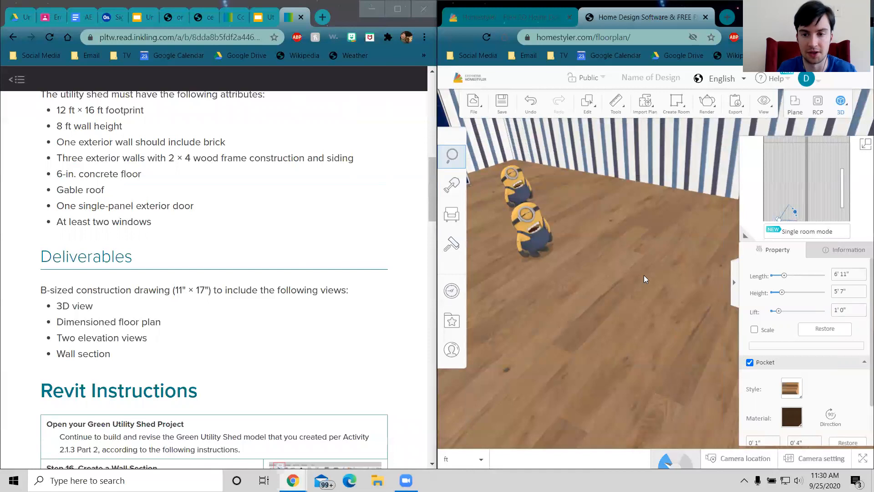
click(658, 393)
Step: Return to the shed's exterior and examine the window side, brick front and gable roof
scroll(624, 368, down, 5)
scroll(616, 364, down, 10)
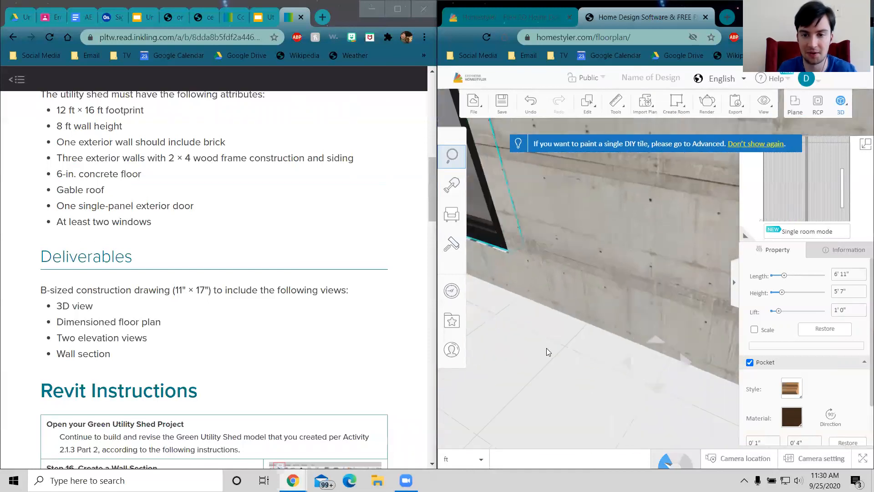
scroll(544, 339, down, 8)
drag(581, 381, 616, 343)
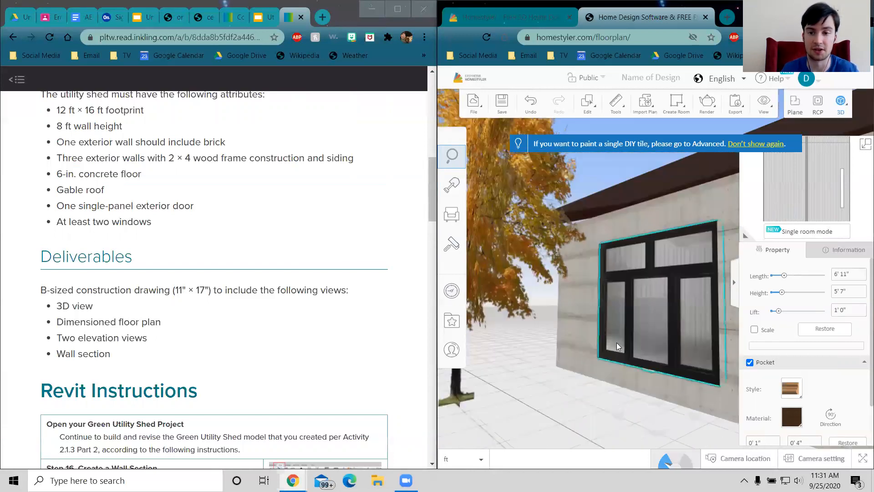
scroll(602, 338, down, 1)
mouse_move(625, 375)
mouse_down()
mouse_move(571, 356)
mouse_move(629, 385)
mouse_up()
right_drag(629, 384, 610, 312)
Step: Read through the Part 3 Revit instructions, from Create a Wall Section to the optional brick wall section in item 20
scroll(166, 254, down, 6)
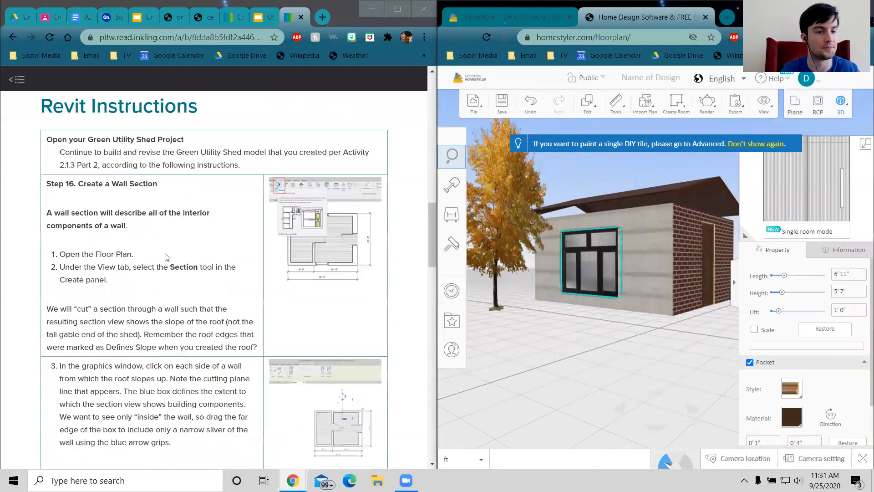
scroll(155, 183, down, 15)
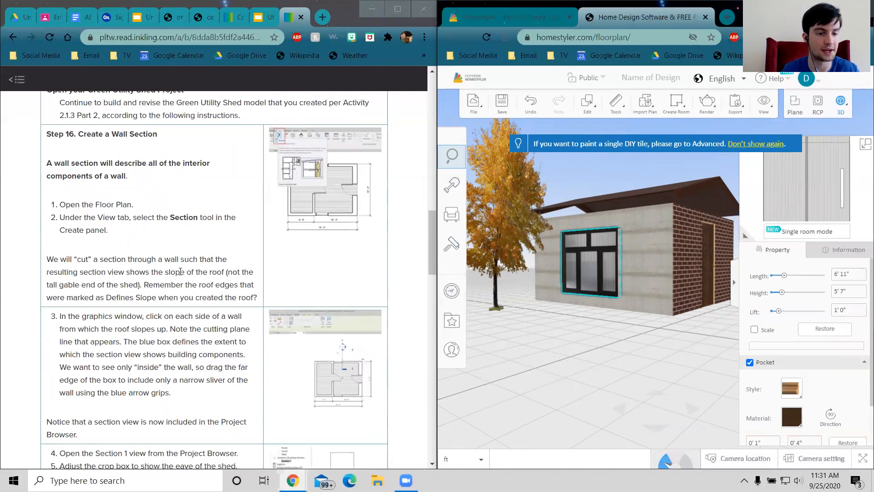
scroll(178, 272, down, 4)
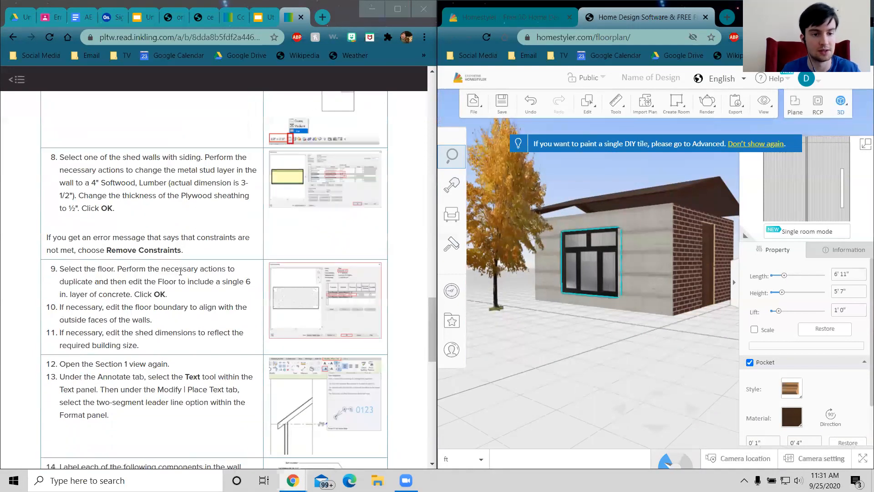
scroll(170, 272, down, 6)
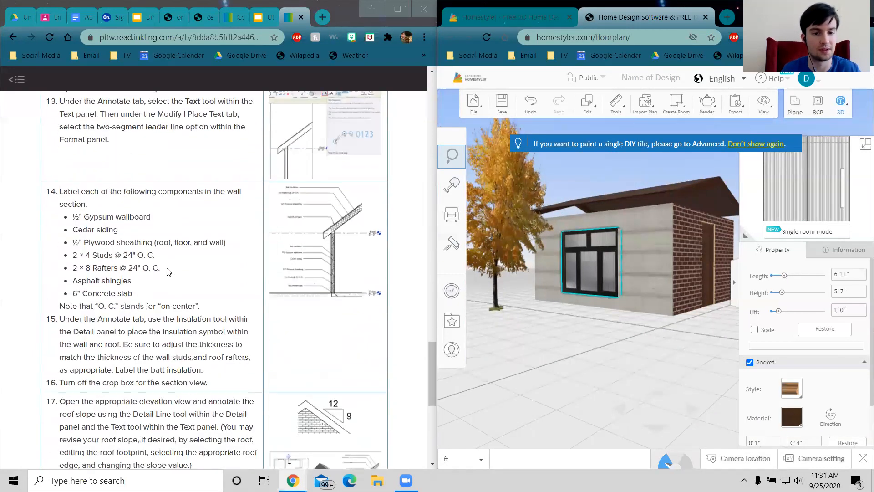
scroll(167, 272, up, 2)
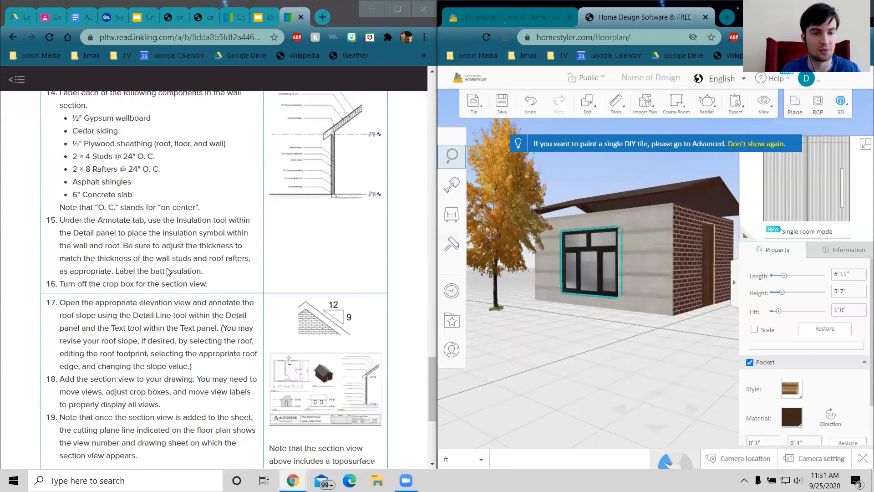
scroll(169, 272, down, 1)
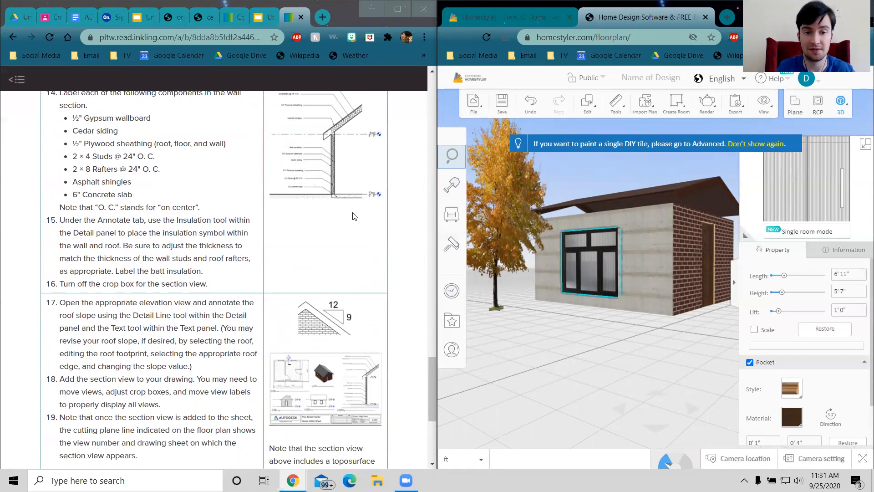
scroll(355, 216, up, 1)
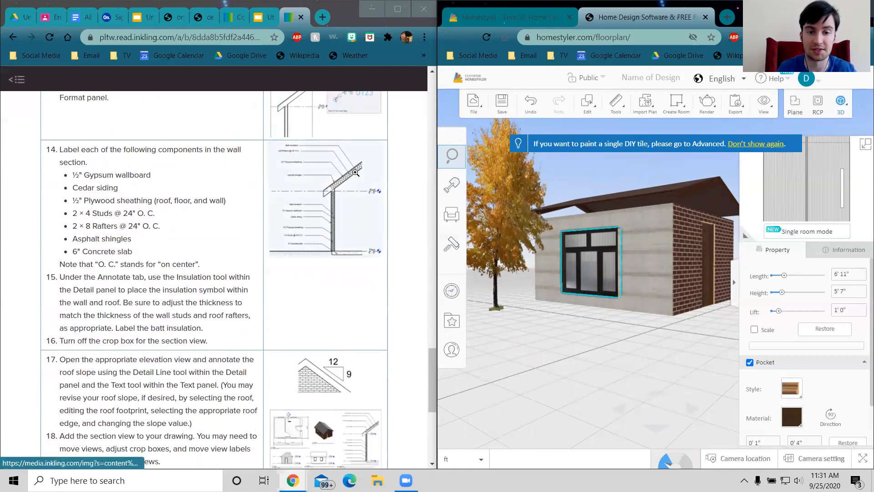
scroll(311, 278, down, 1)
scroll(311, 279, down, 3)
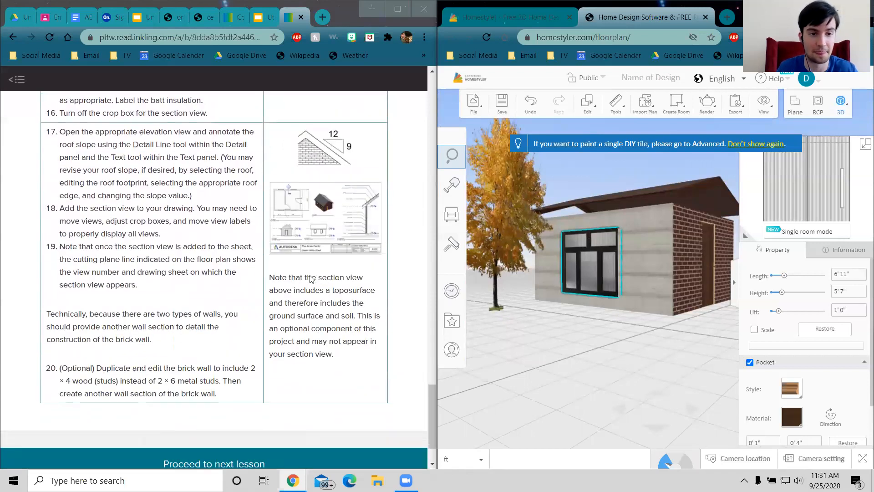
scroll(184, 309, down, 1)
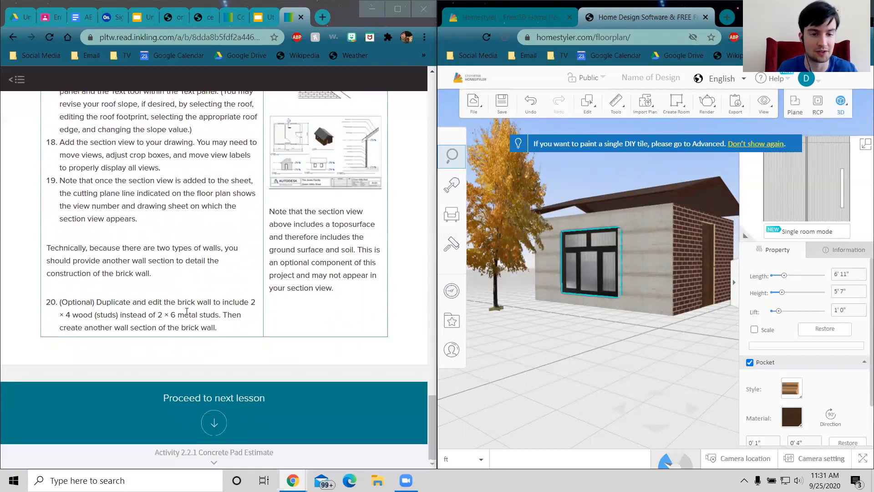
scroll(187, 311, up, 1)
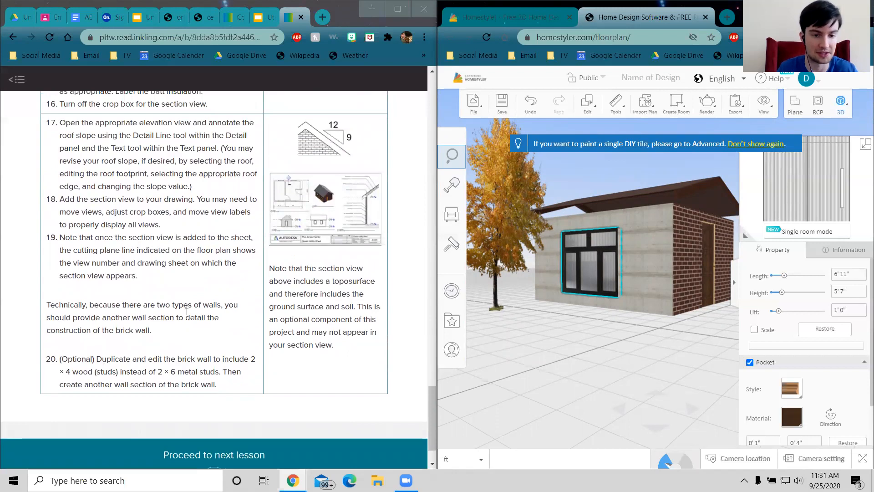
scroll(244, 353, up, 20)
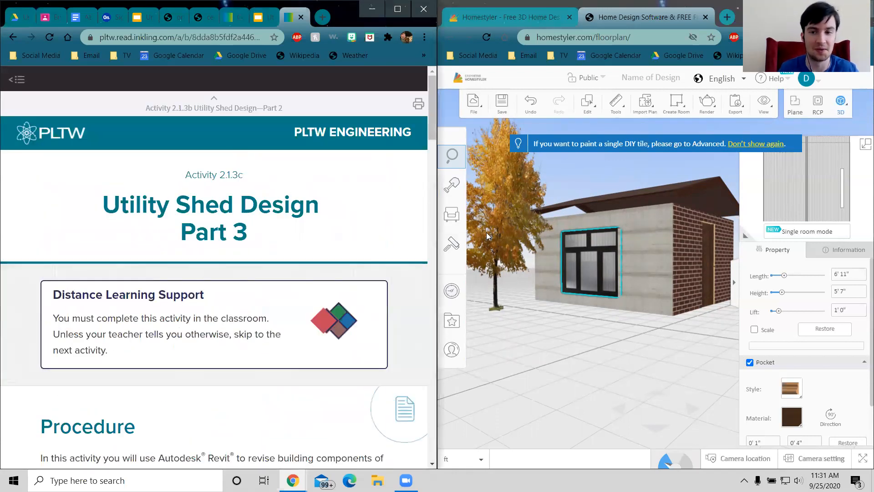
Step: View the shed's brick front in 3D and switch the activity window to the Utility Shed Working Drawings presentation in Google Slides
drag(574, 359, 549, 365)
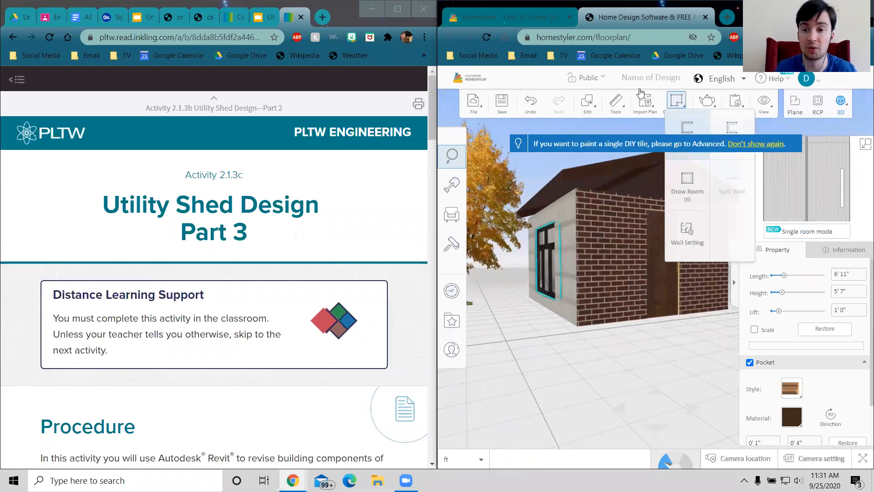
click(266, 16)
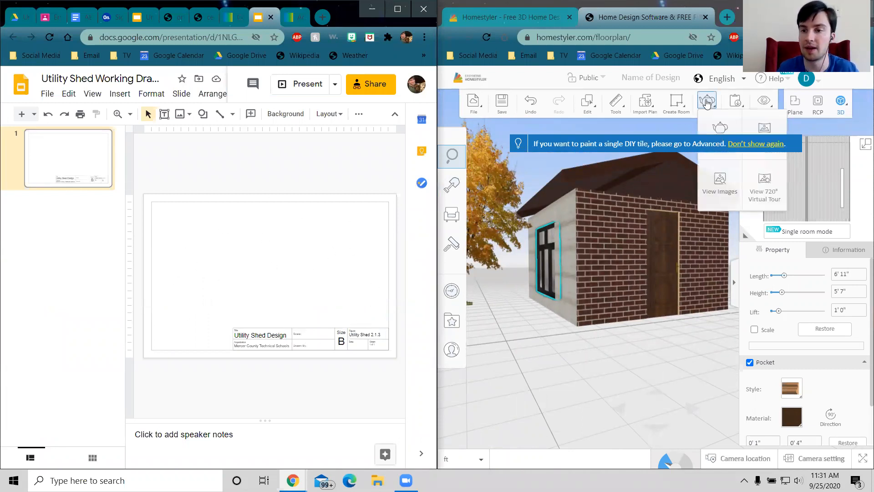
mouse_move(664, 114)
mouse_move(773, 110)
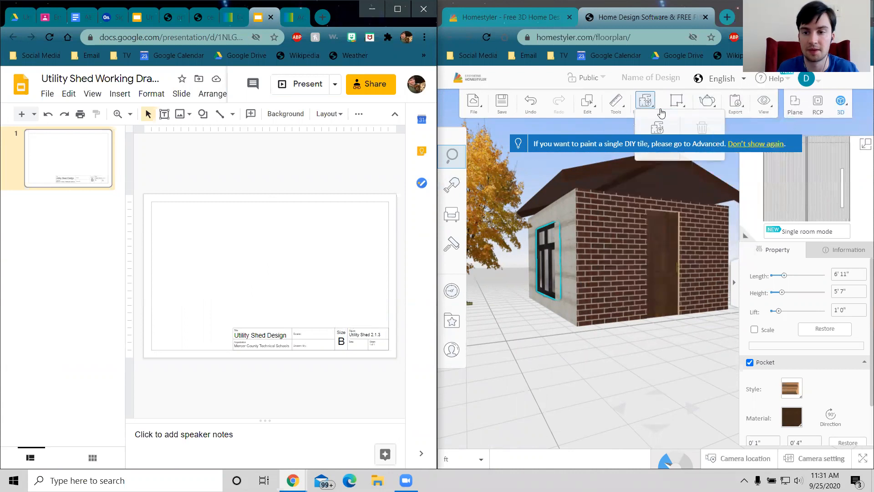
mouse_move(591, 109)
mouse_move(617, 113)
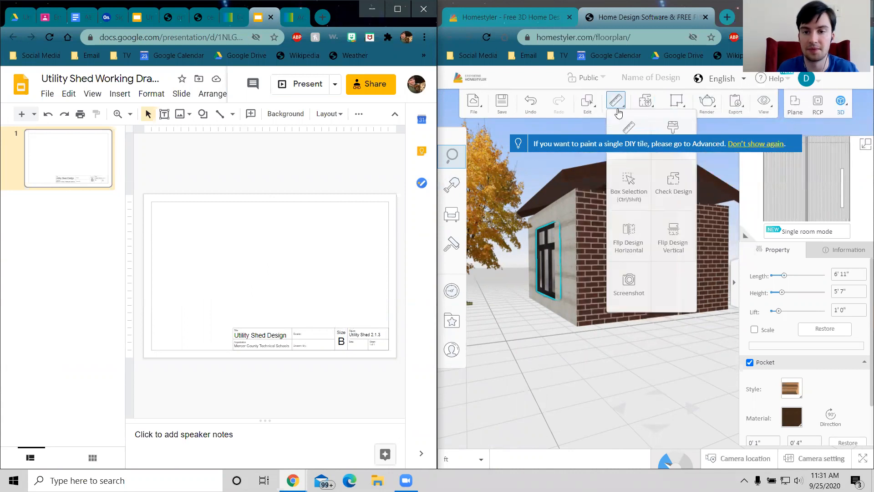
mouse_move(477, 119)
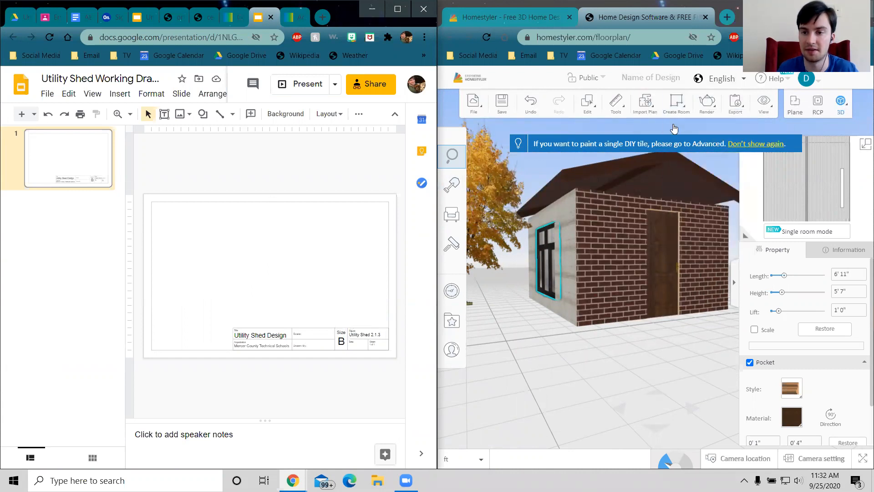
Step: Check the wall settings for the global wall height and default wall width, and leave them without changes
click(744, 144)
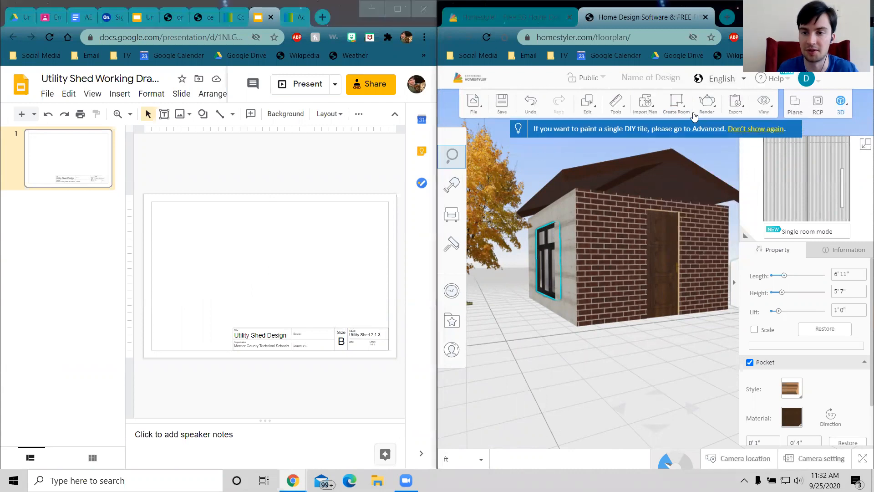
click(689, 230)
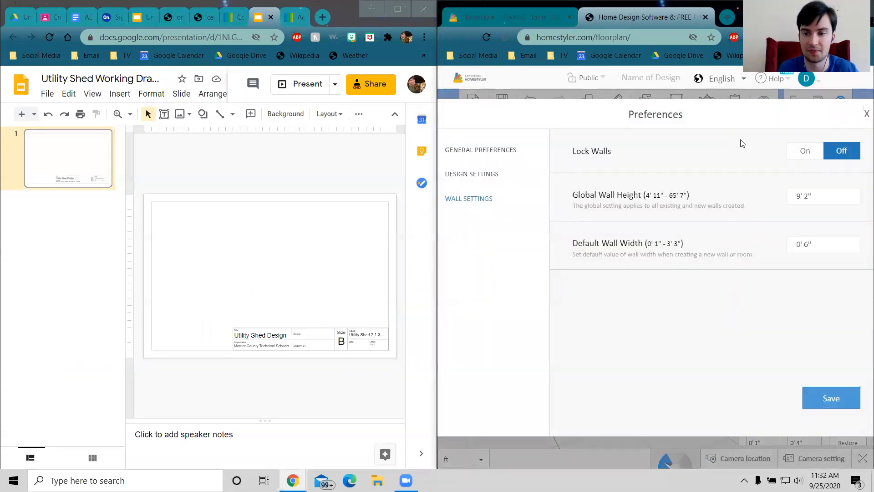
click(866, 114)
Step: Preview the floor plan export with its wall dimensions, room area and furniture, and close the preview
mouse_move(681, 106)
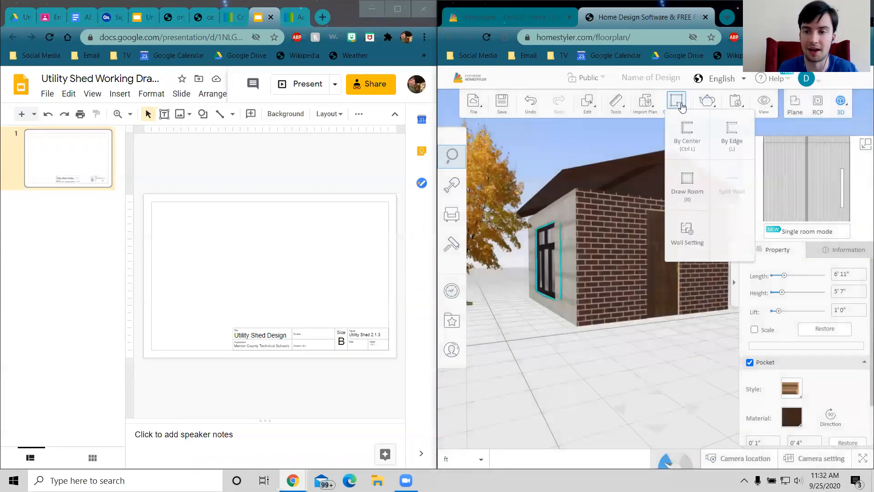
mouse_move(707, 108)
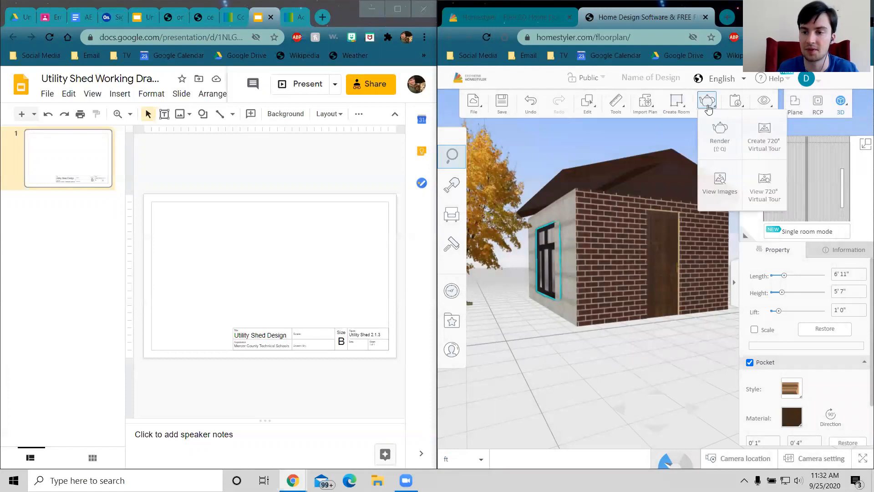
mouse_move(745, 109)
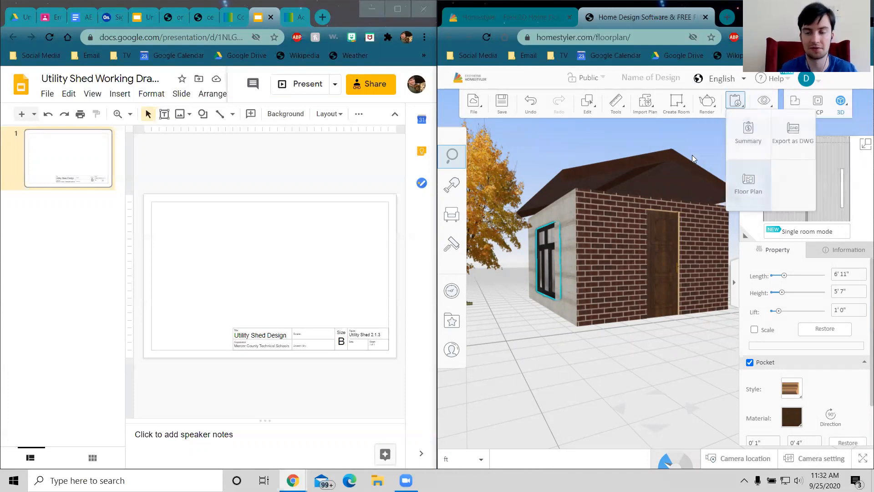
click(747, 196)
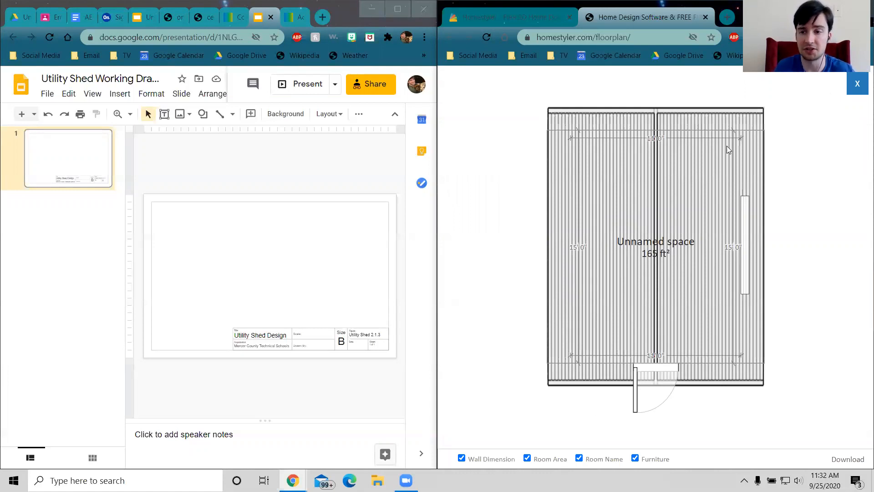
click(857, 85)
Step: Hide the shed's gable roof in the 3D view and open the floor plan export preview
click(635, 171)
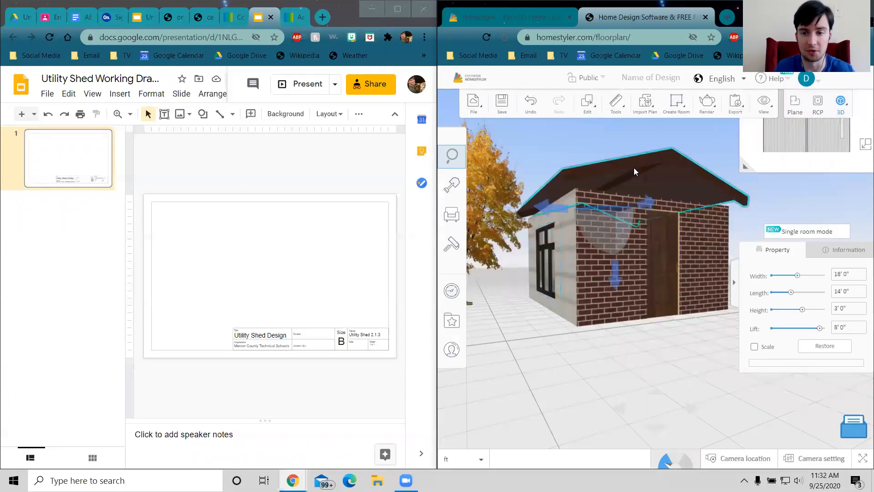
right_click(635, 170)
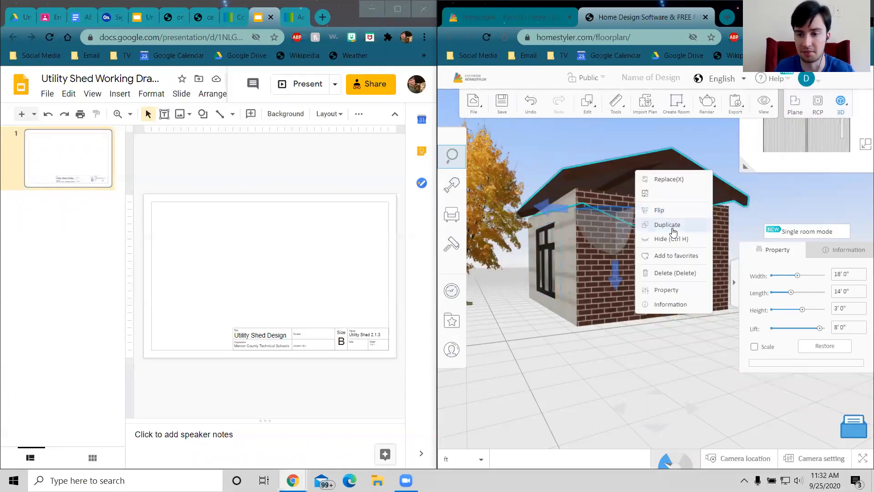
click(680, 241)
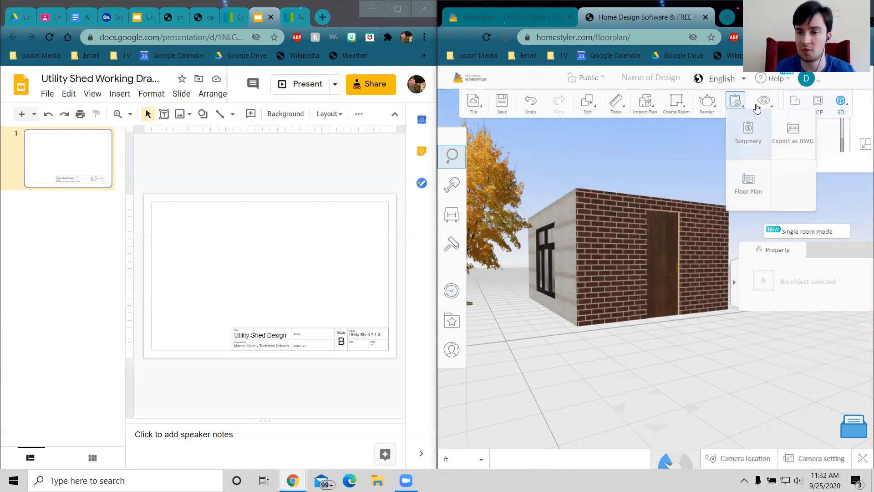
mouse_move(769, 111)
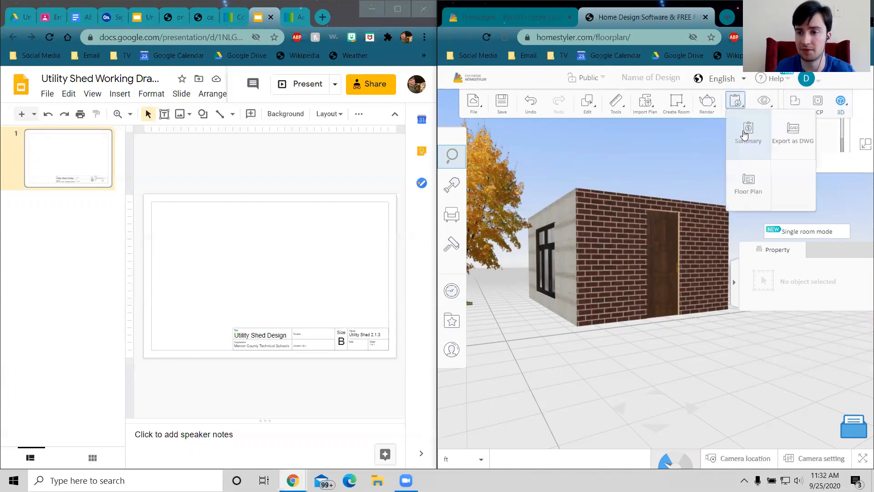
mouse_move(736, 117)
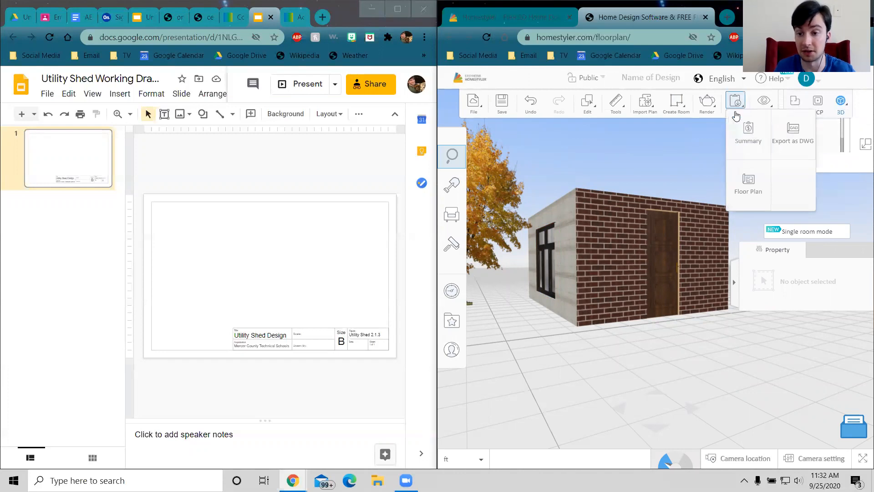
click(753, 183)
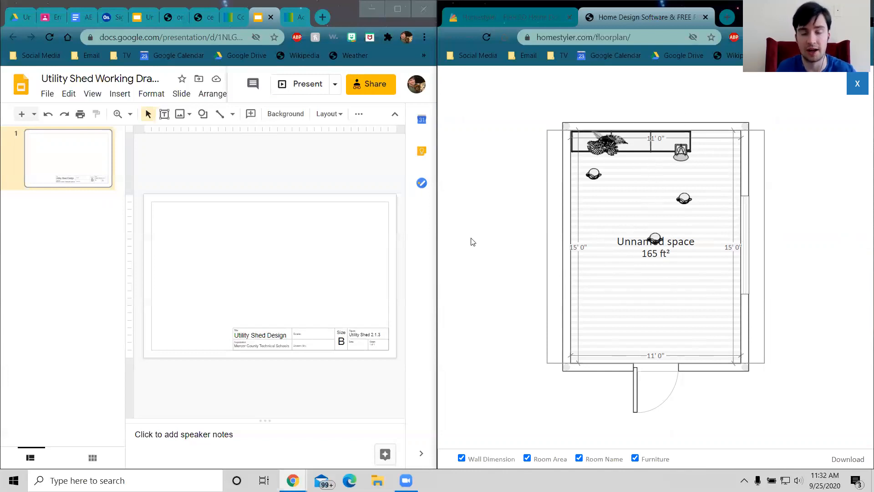
Step: Open the Snipping Tool, capture the whole floor plan including the door swing, and copy the snip
click(114, 480)
text(snip)
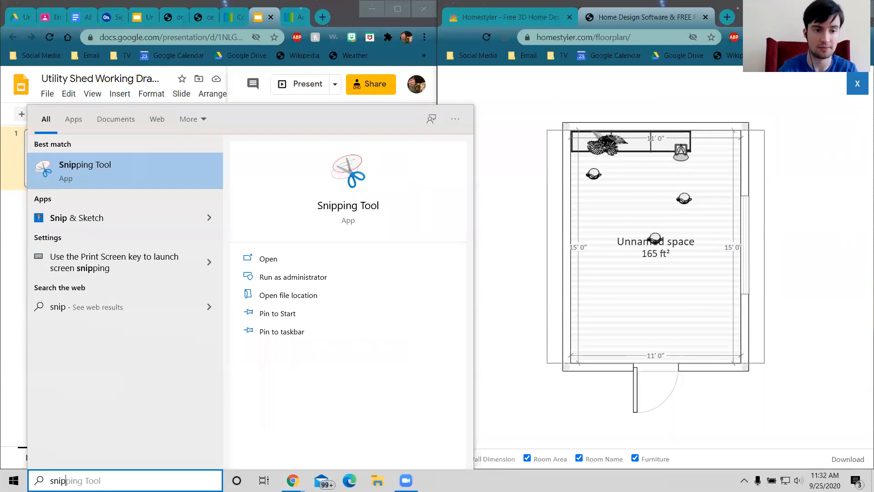
key(Return)
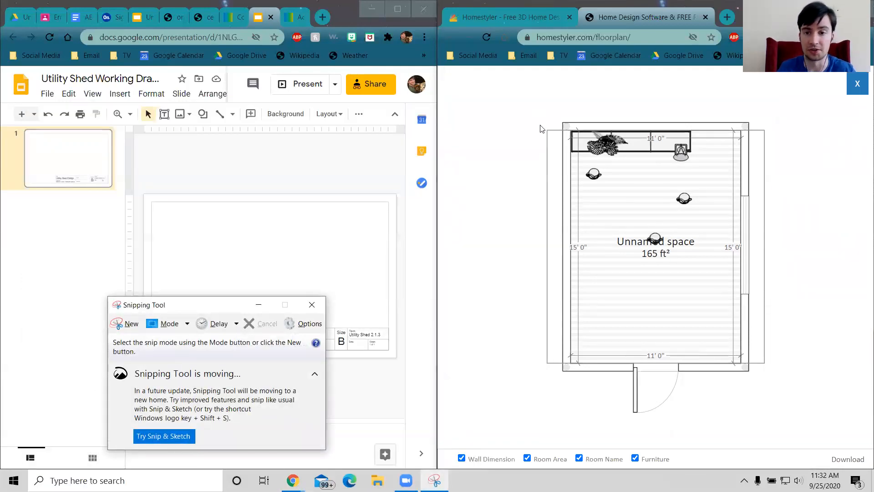
click(123, 326)
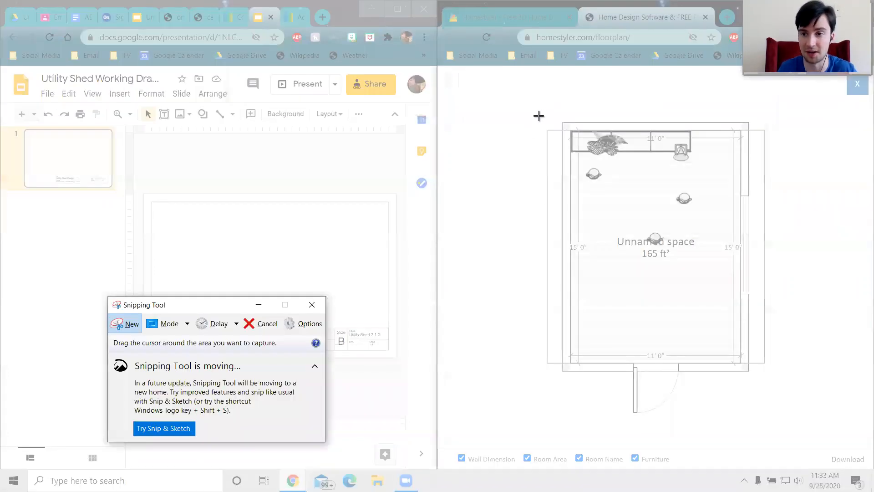
drag(535, 111, 783, 424)
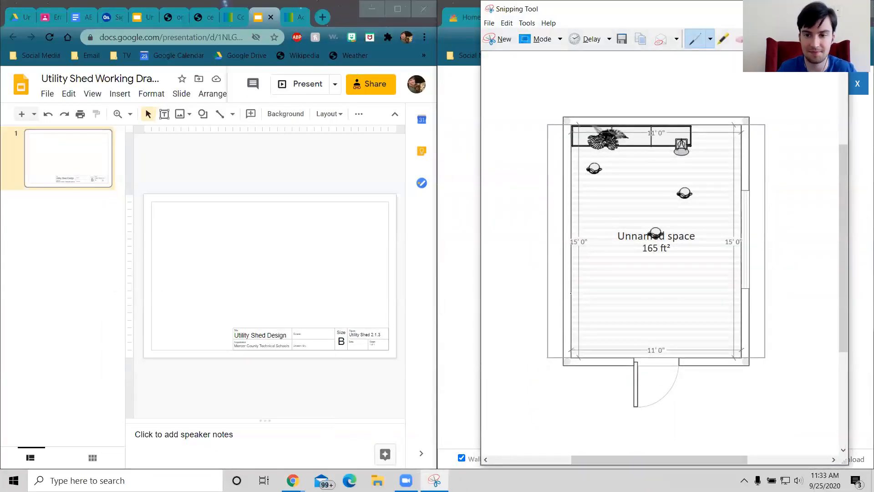
right_click(609, 235)
click(630, 250)
Step: Paste the floor plan snip into the working drawings slide, shrink it and place it in the upper-left corner of the border
click(241, 166)
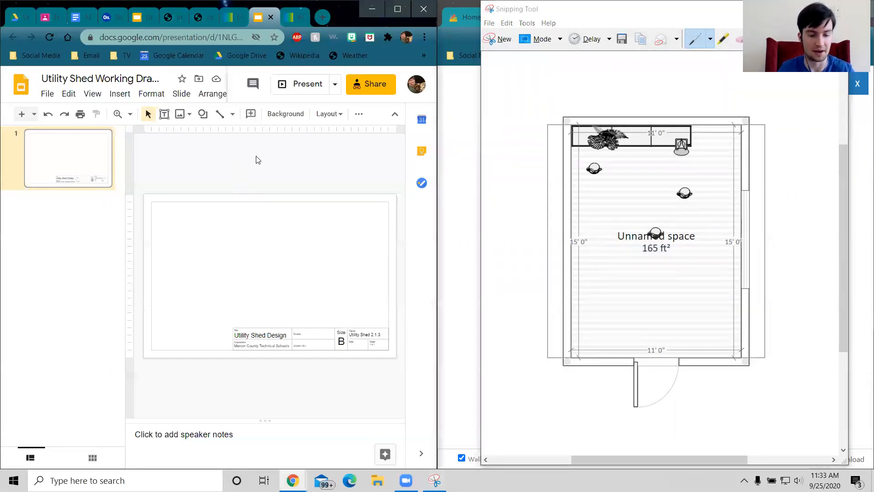
key(ctrl+v)
drag(280, 282, 205, 264)
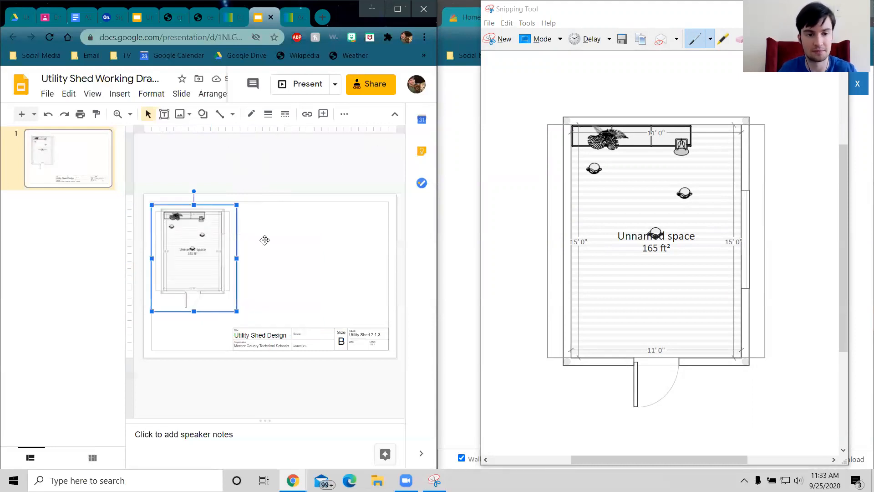
drag(236, 311, 233, 306)
drag(218, 260, 226, 262)
drag(241, 306, 225, 293)
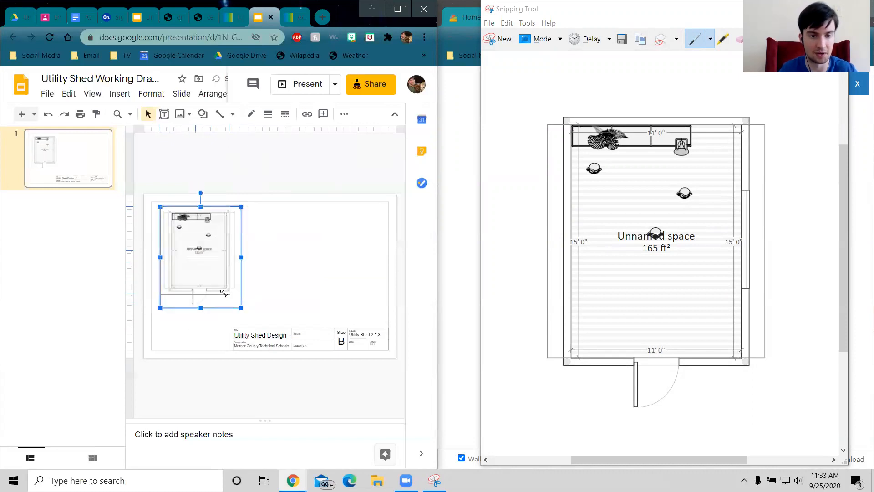
click(249, 183)
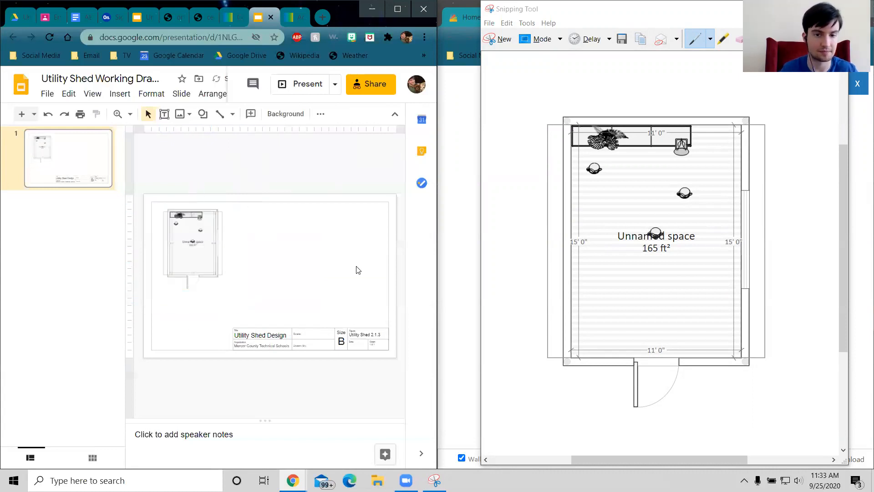
Step: Move the Snipping Tool window off the floor plan, return to Homestyler and close the floor plan preview
click(564, 22)
key(super+Down)
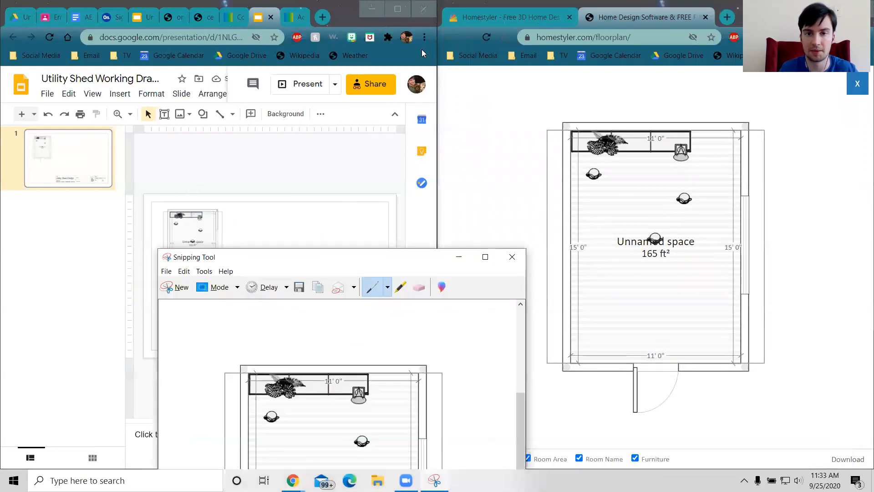
click(505, 38)
click(585, 19)
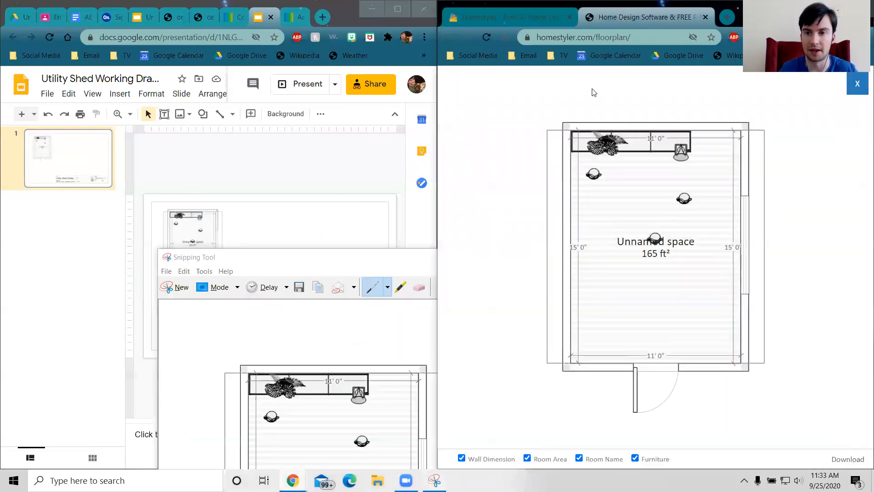
click(851, 92)
Step: Review the Deliverables list in the Part 3 activity and select its dimensioned floor plan entry
click(295, 18)
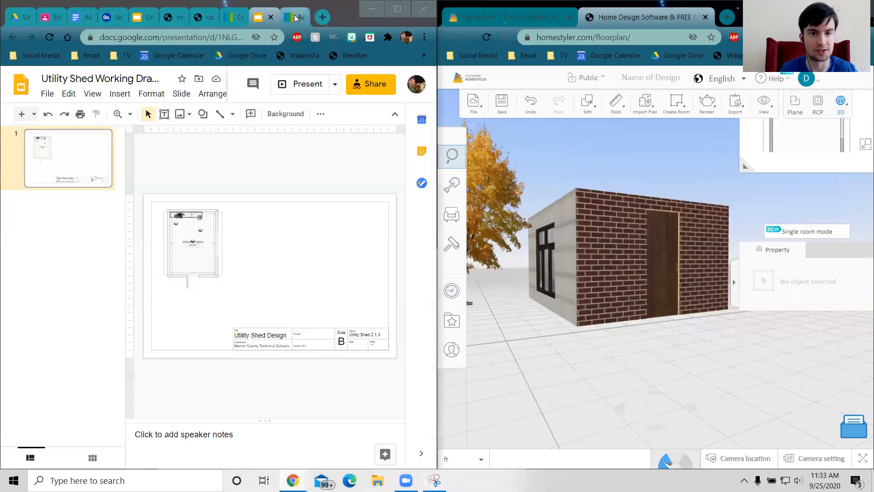
click(295, 19)
scroll(303, 231, down, 10)
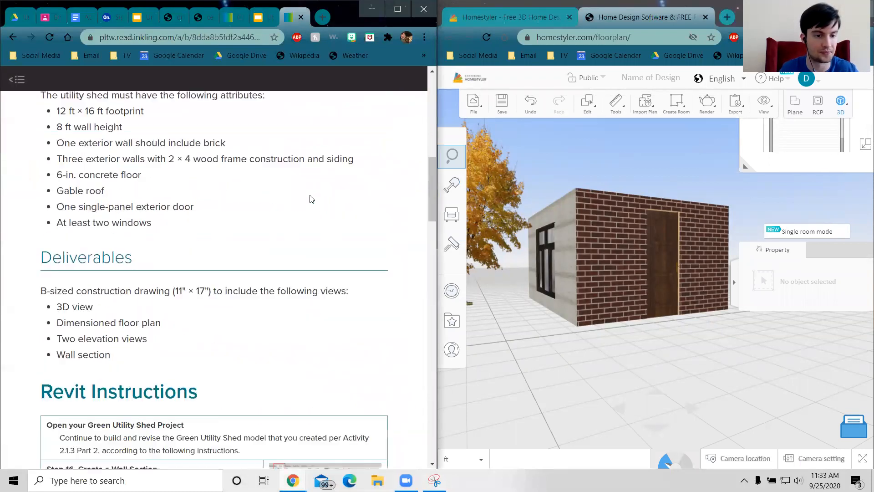
scroll(146, 231, down, 1)
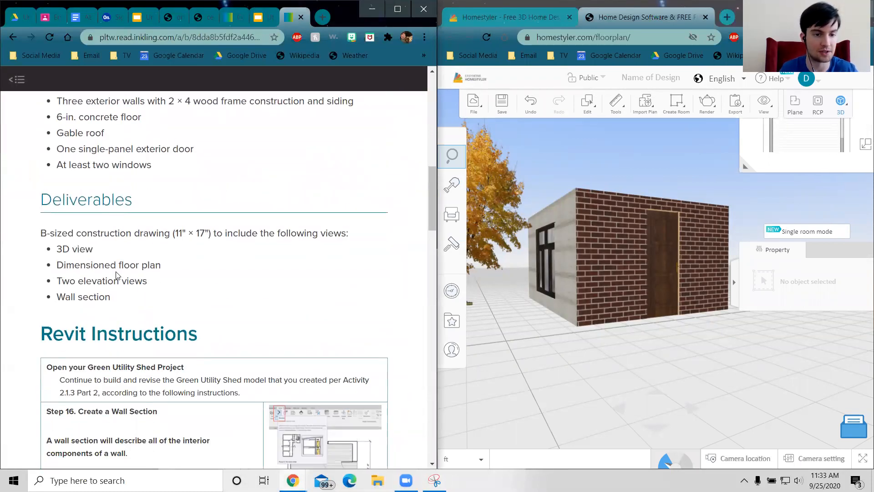
drag(168, 266, 55, 268)
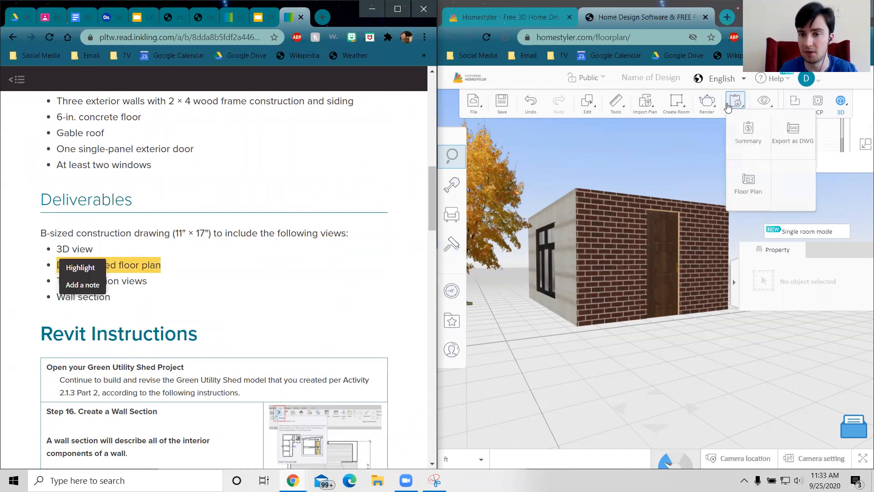
Step: Show all hidden objects again and frame the brick front, window side and tree in the 3D view
mouse_move(716, 108)
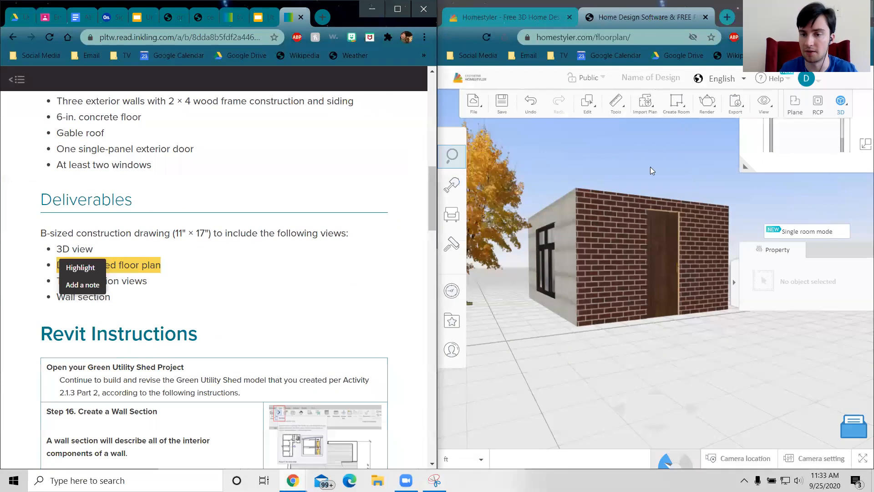
right_click(658, 363)
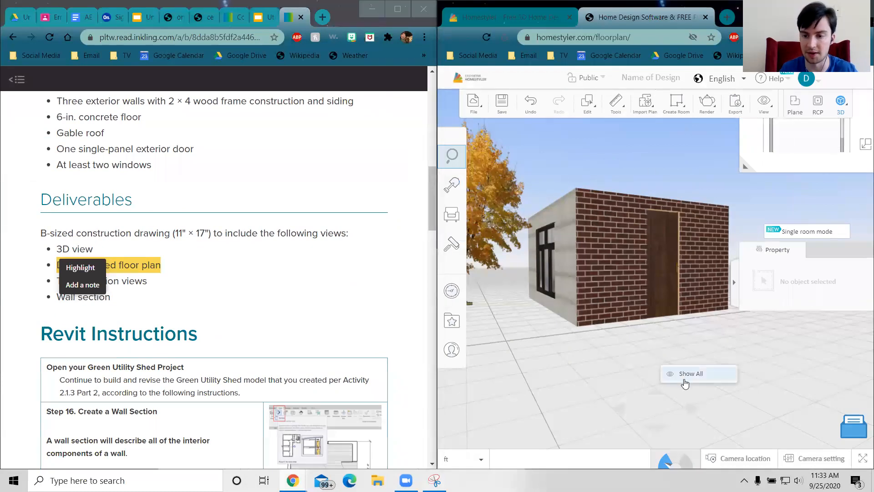
click(688, 373)
drag(600, 380, 625, 379)
scroll(625, 379, down, 2)
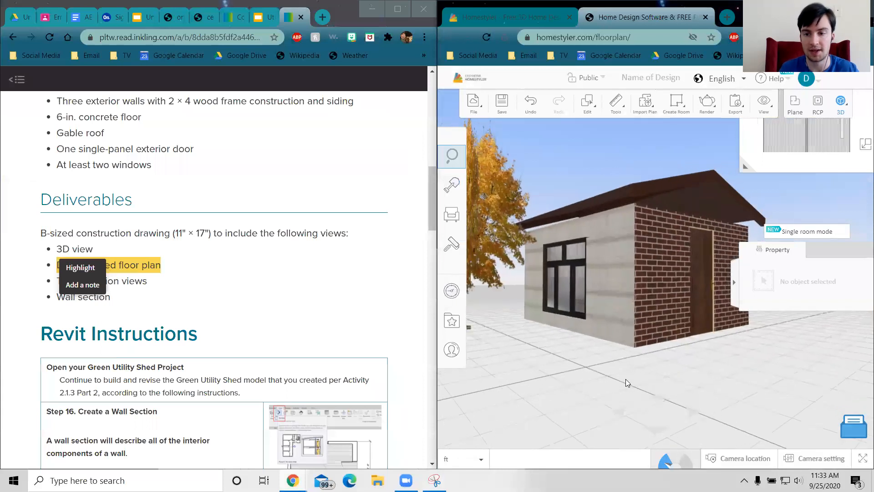
mouse_move(695, 364)
mouse_down()
mouse_move(710, 365)
mouse_move(700, 365)
mouse_up()
Step: Open the render setup for the current shed view and choose the Green Grass environment
mouse_move(704, 111)
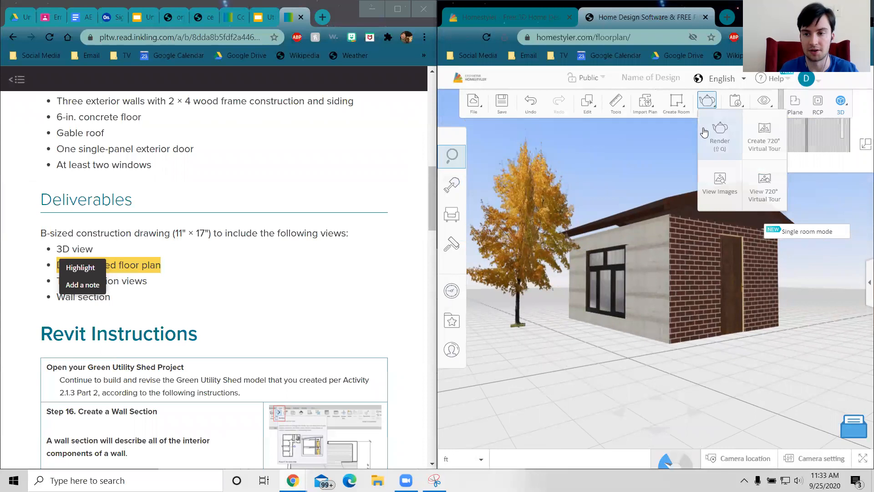
click(717, 145)
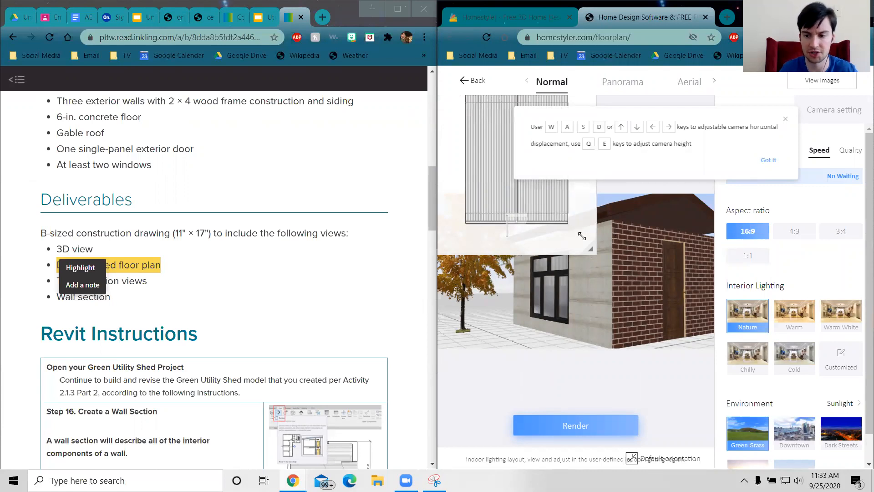
scroll(783, 398, down, 1)
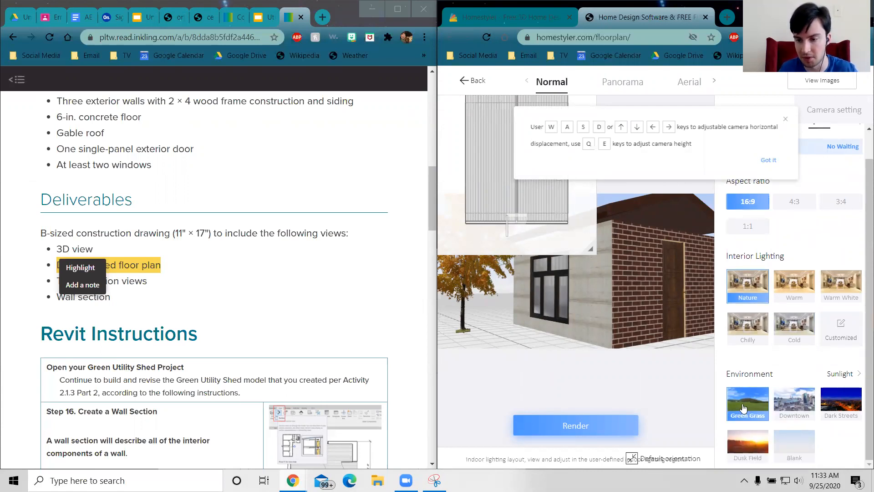
click(750, 405)
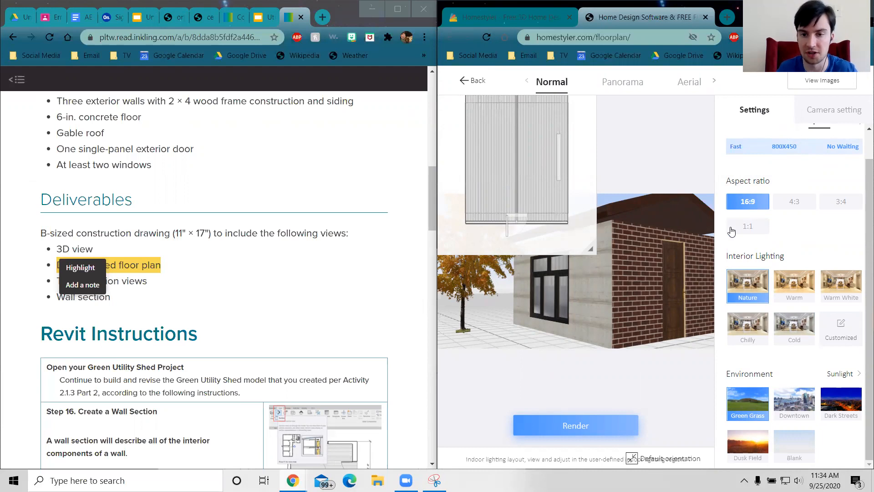
Step: Reframe the render view to fit the whole shed with its roof and proceed with the render
click(607, 431)
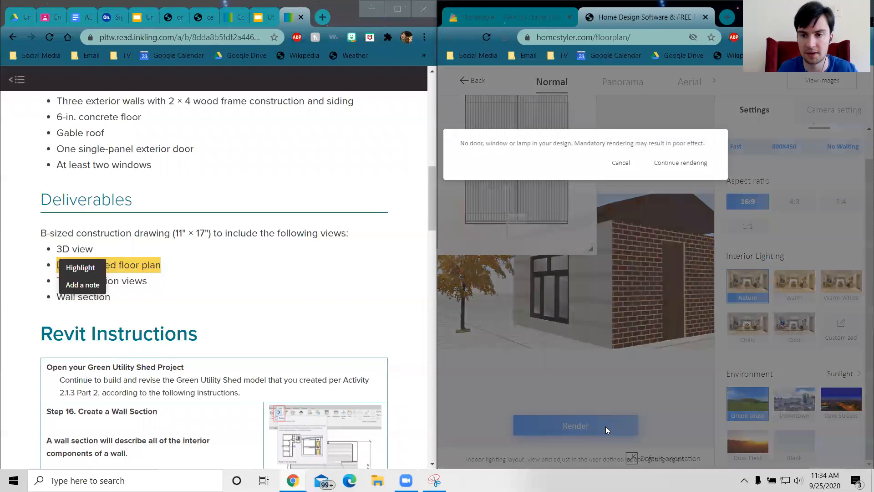
click(621, 164)
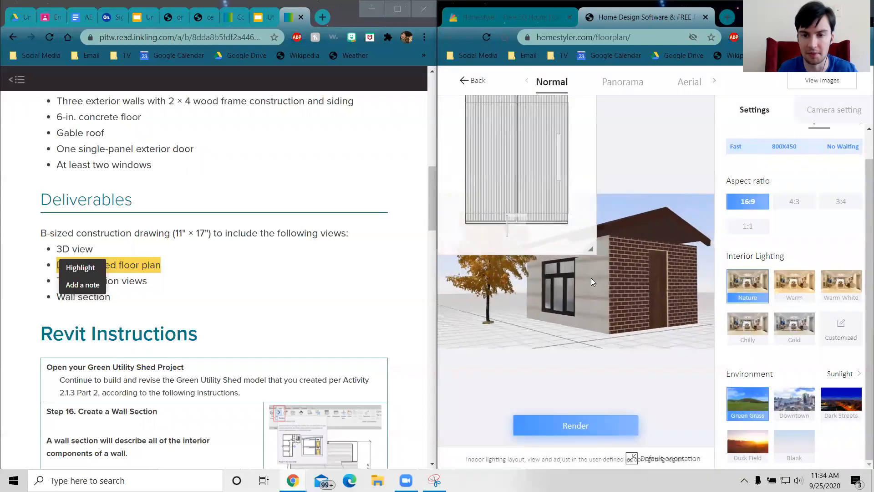
scroll(586, 222, down, 2)
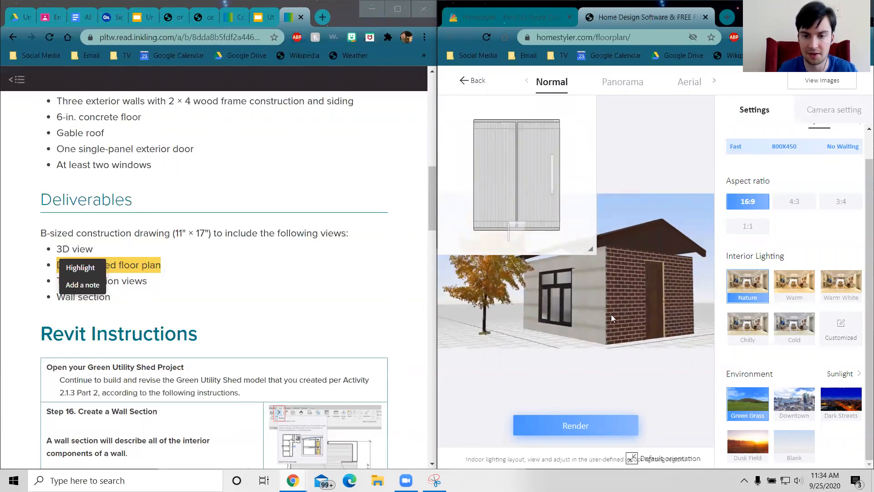
click(596, 429)
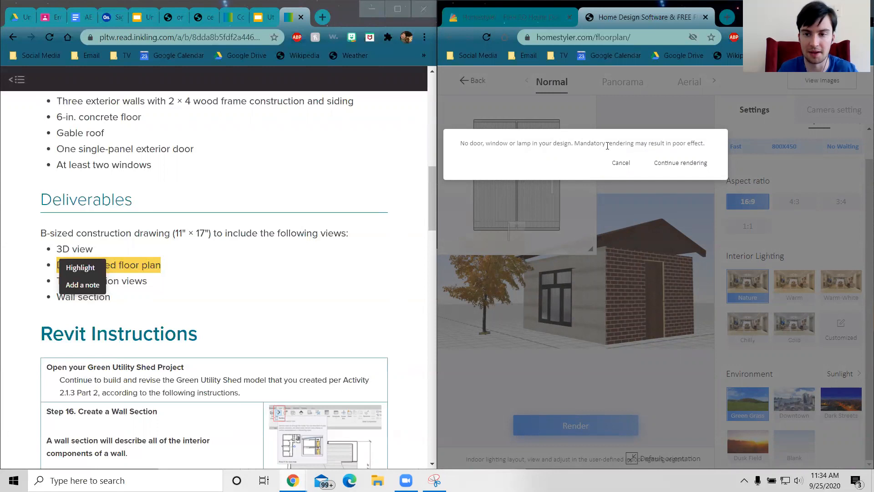
click(678, 162)
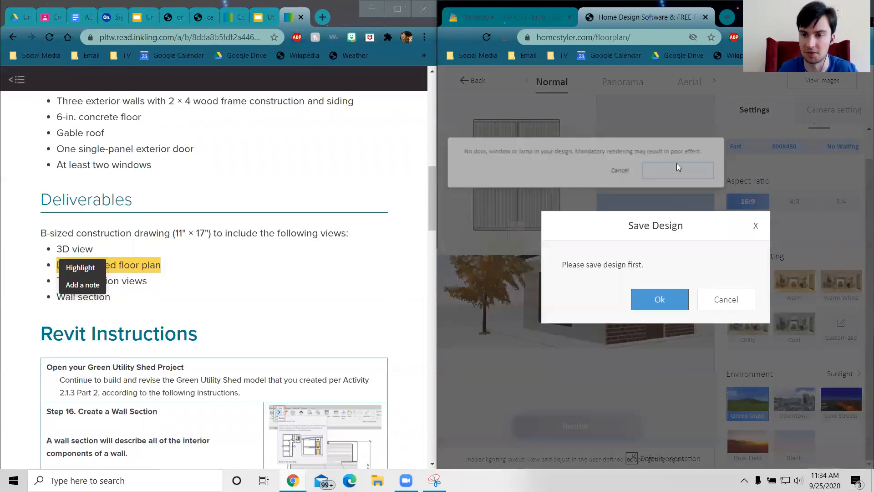
Step: Save the shed design as a public design titled GreenUtilityShed_DL
click(660, 300)
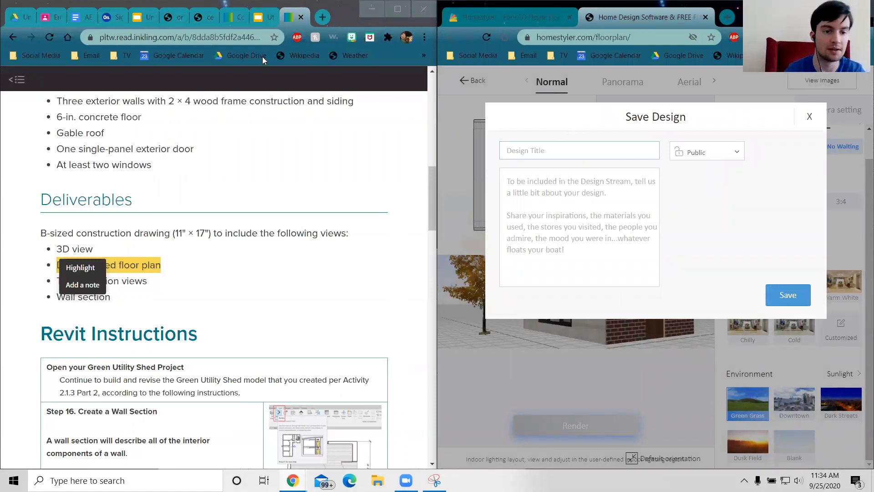
scroll(250, 252, up, 15)
scroll(243, 261, down, 2)
scroll(242, 258, up, 2)
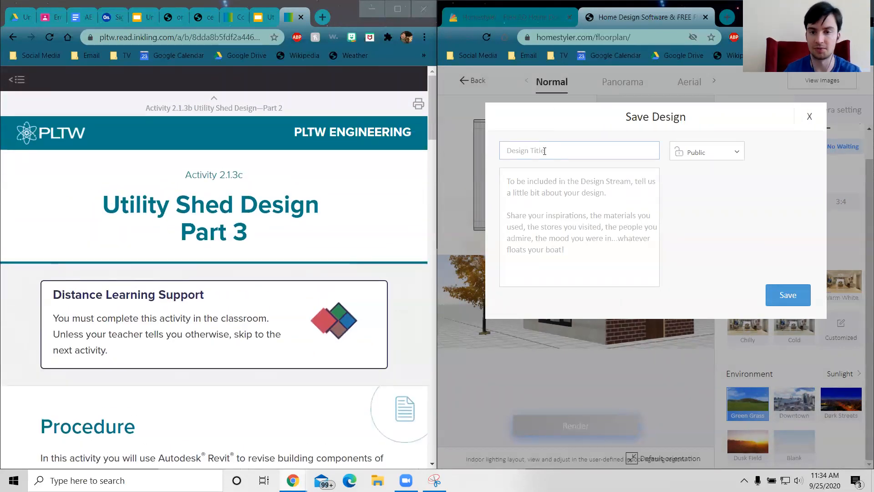
text(GreenUtility)
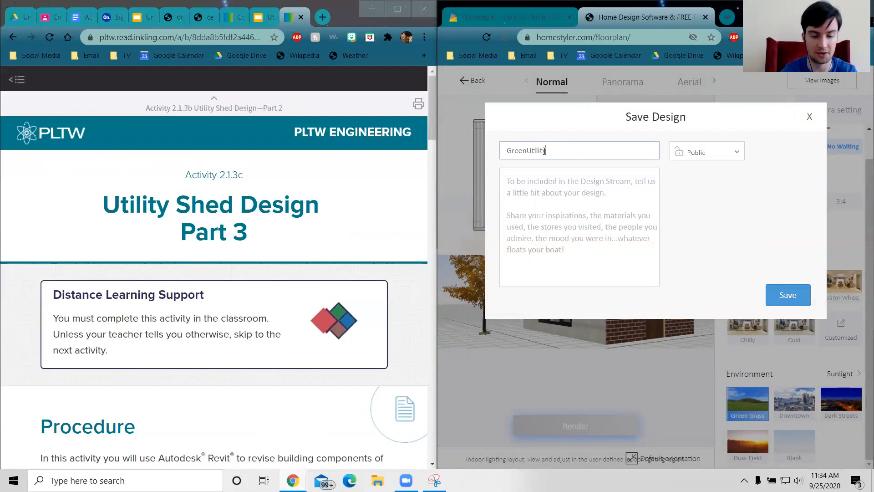
text(Shed_)
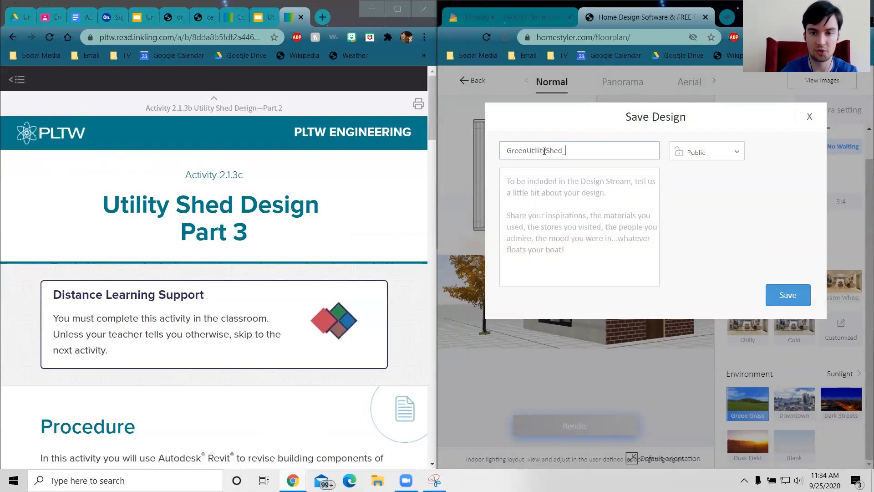
text( DL)
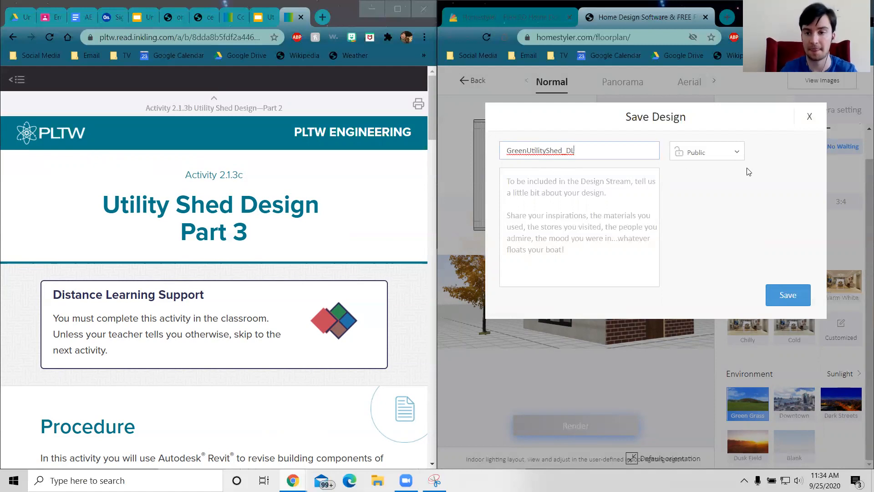
click(774, 298)
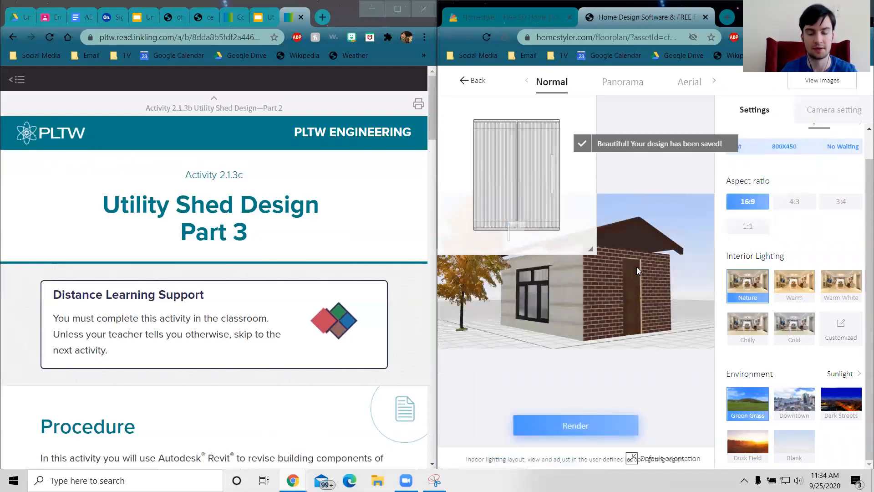
Step: Render the angled view of the brick front and window side despite the missing-lamp warning, and open the list of rendered images
click(584, 424)
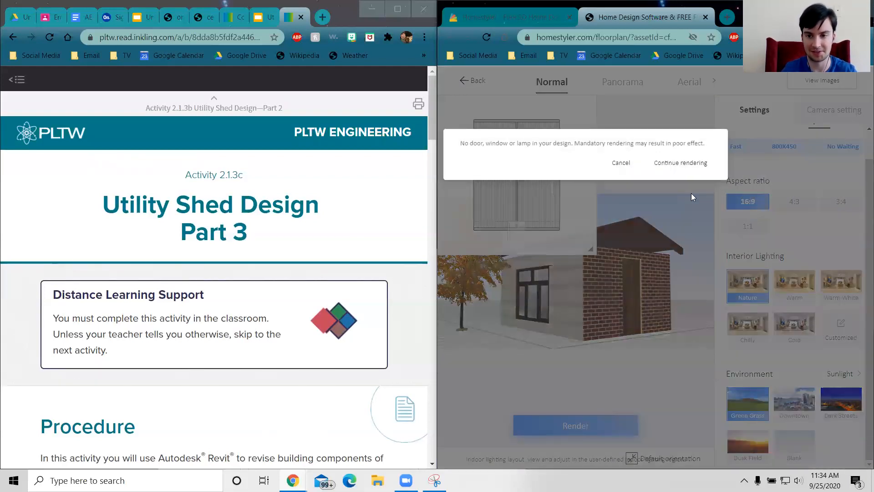
click(690, 169)
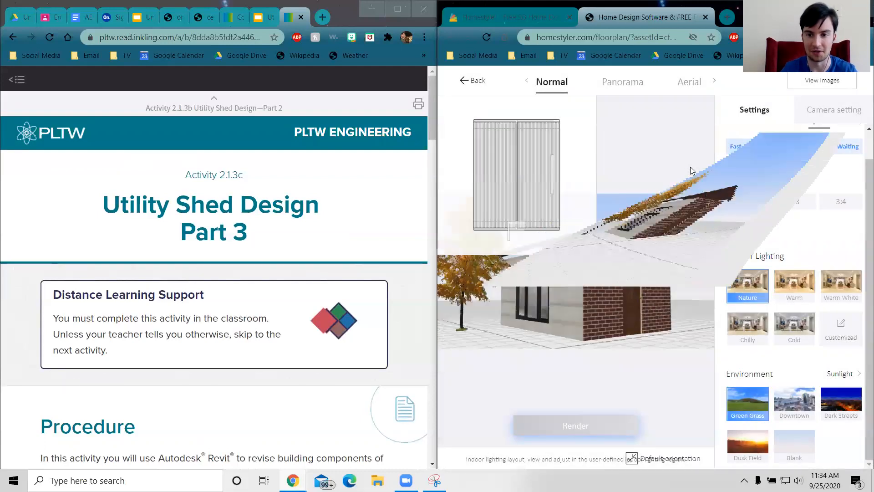
click(824, 83)
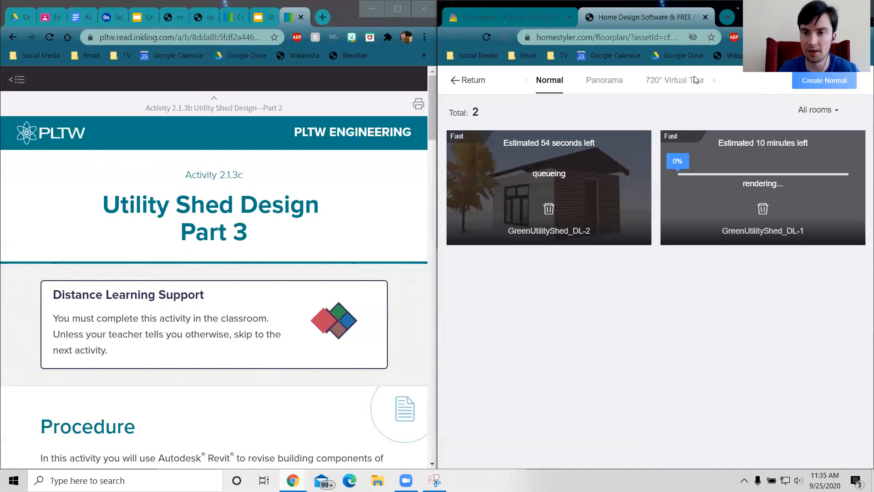
click(531, 20)
click(589, 17)
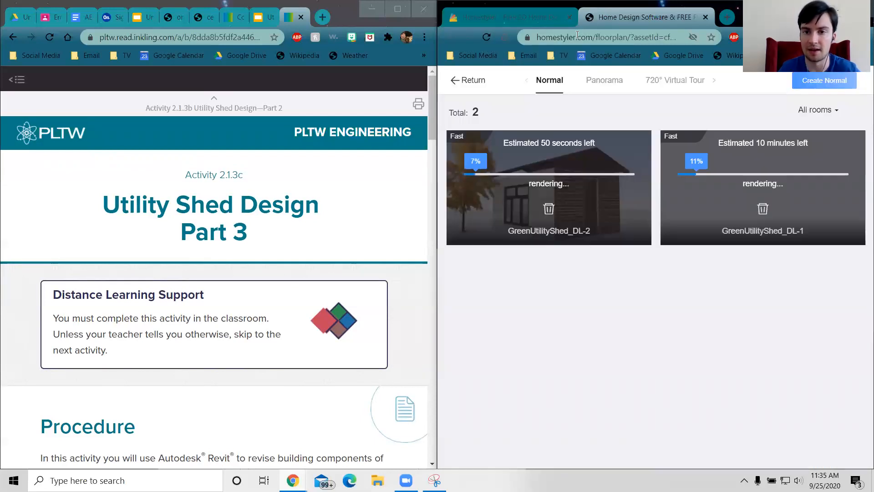
Step: Return to the render setup, frame the brick front wall with its door and gable head-on, and render it
click(465, 82)
drag(684, 291, 562, 326)
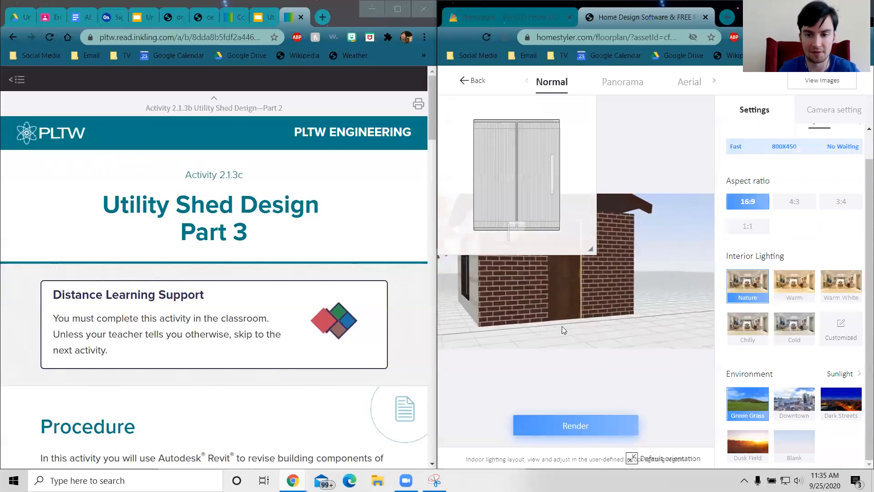
drag(651, 369, 591, 326)
scroll(620, 330, down, 4)
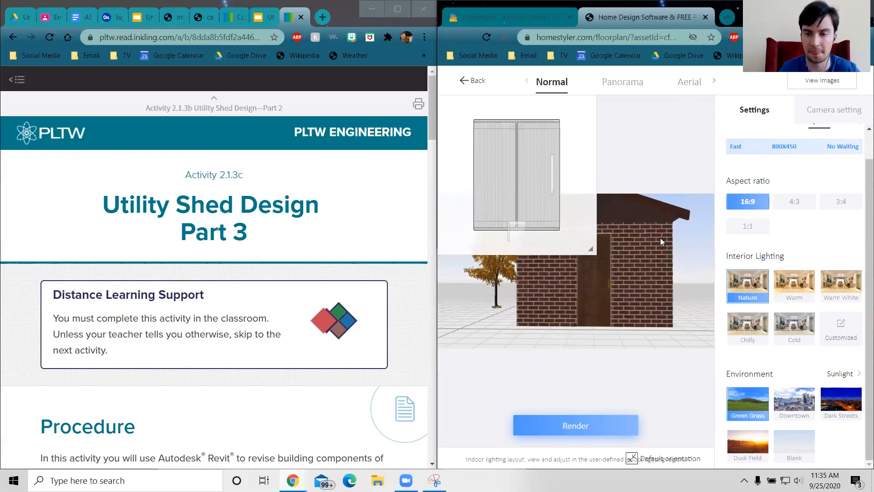
drag(643, 303, 649, 257)
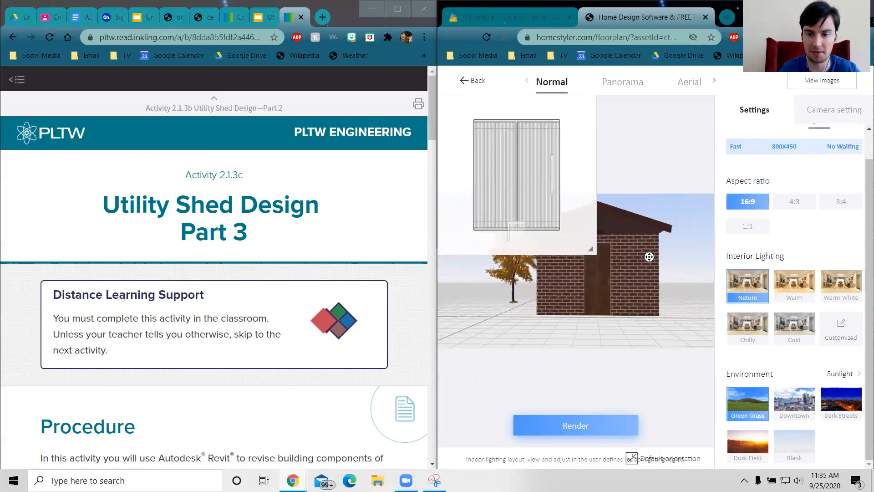
click(613, 426)
click(689, 164)
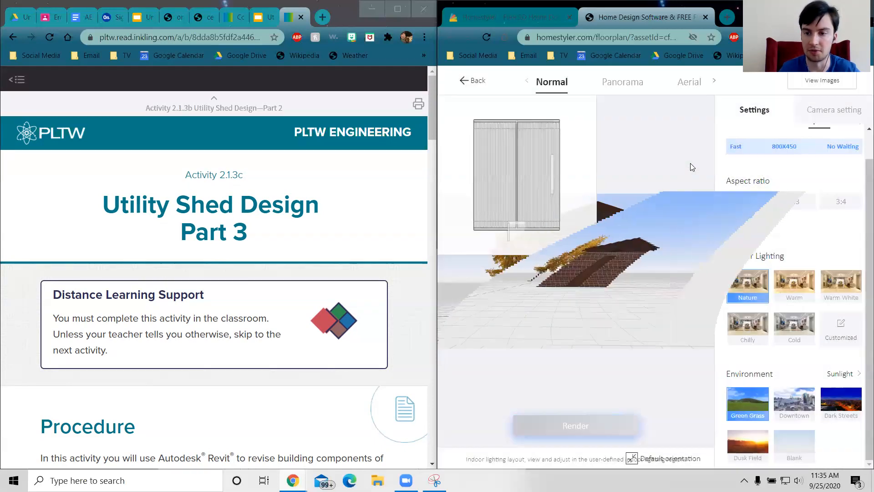
Step: Frame the side wall with its window head-on and render that view
drag(638, 263, 639, 329)
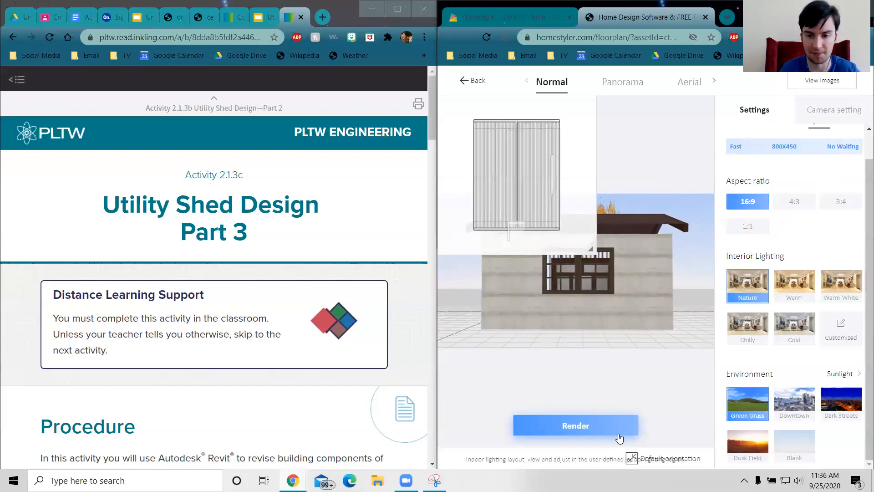
click(592, 427)
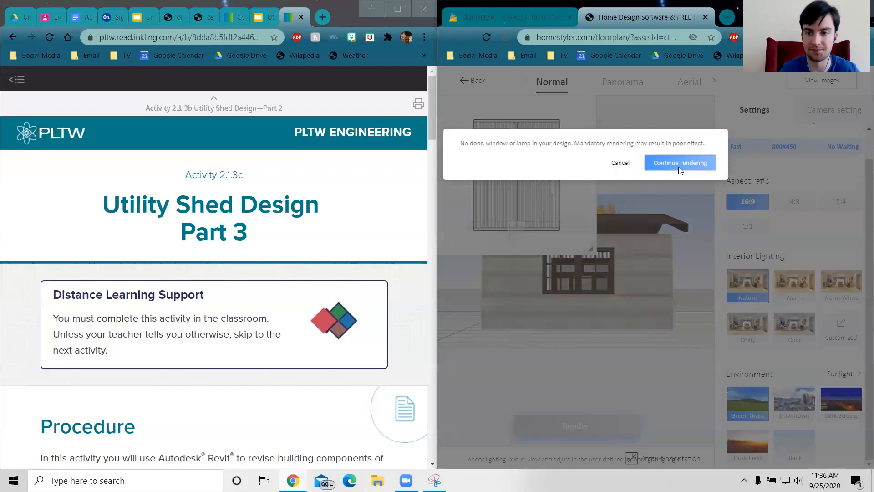
click(678, 167)
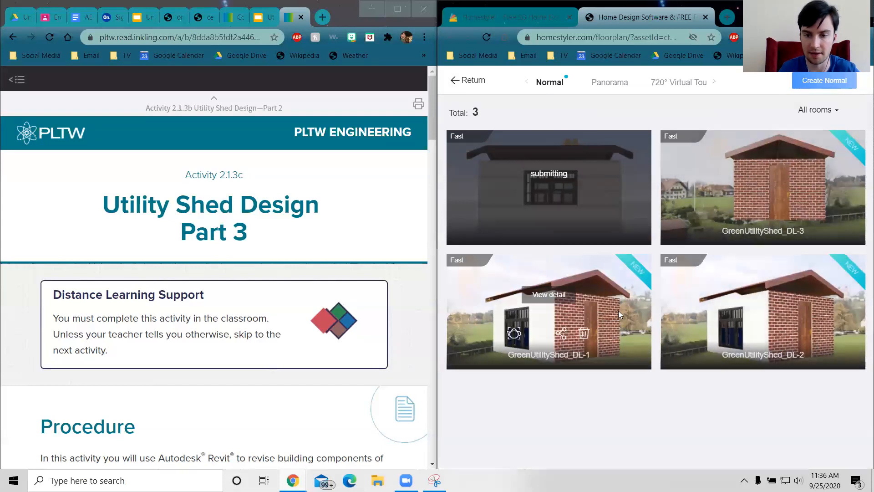
Step: Download the GreenUtilityShed_DL-1 render, open the downloaded image in Photos and copy it
click(567, 294)
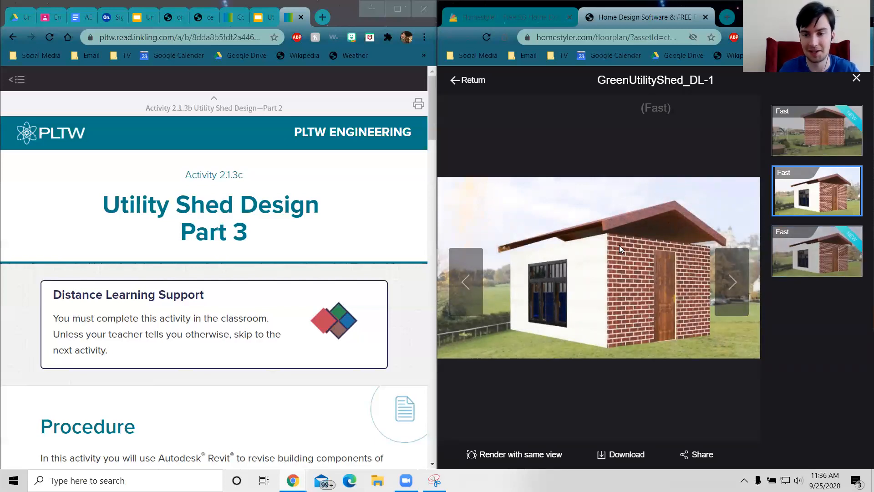
click(619, 463)
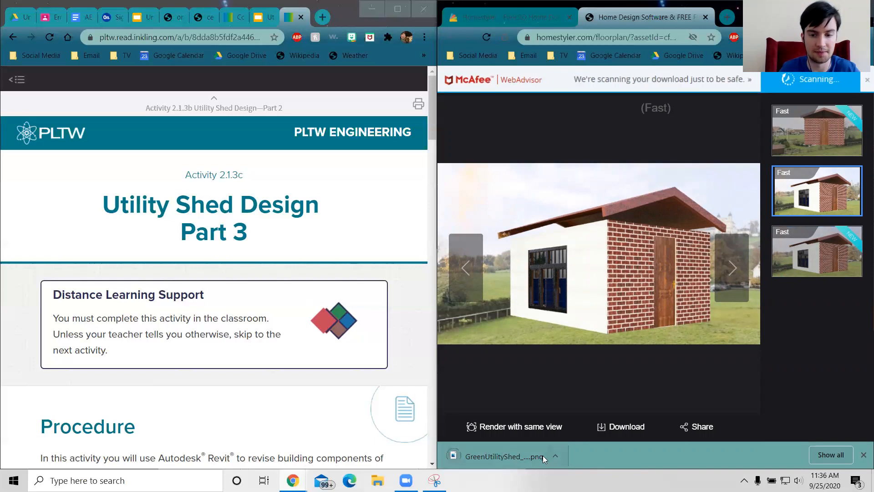
click(505, 456)
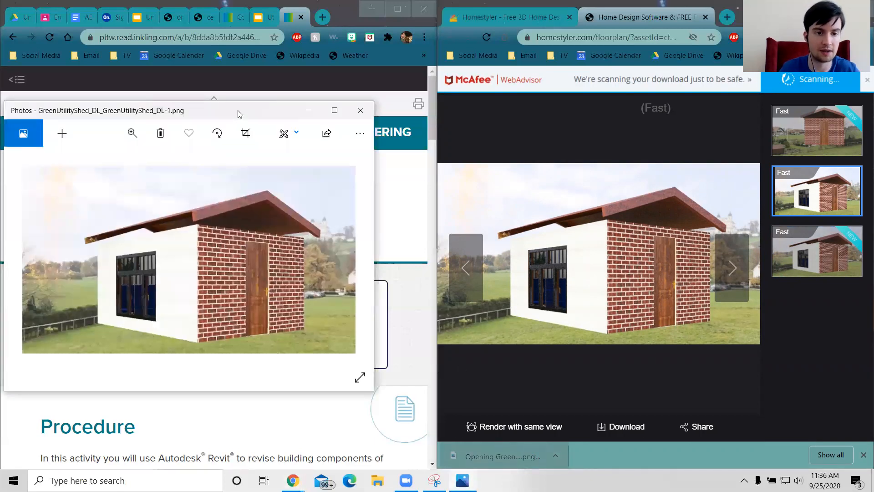
drag(240, 114, 611, 111)
right_click(610, 263)
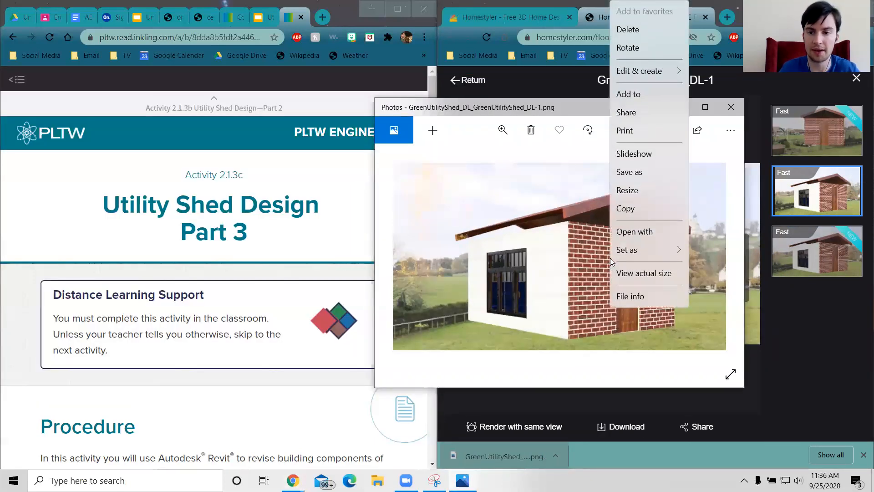
click(625, 208)
Step: Paste the 3D render onto the Utility Shed Working Drawings slide, shrink it and place it near the slide's upper-right corner
click(264, 17)
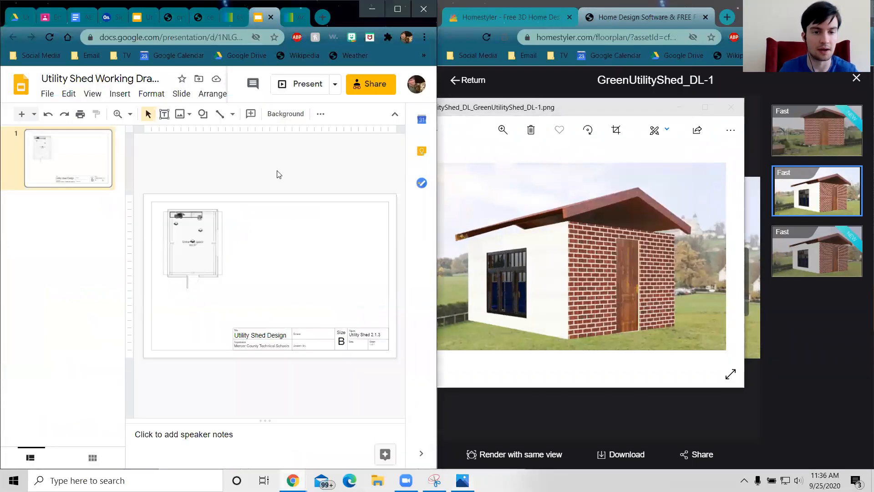
key(ctrl+v)
drag(306, 287, 352, 245)
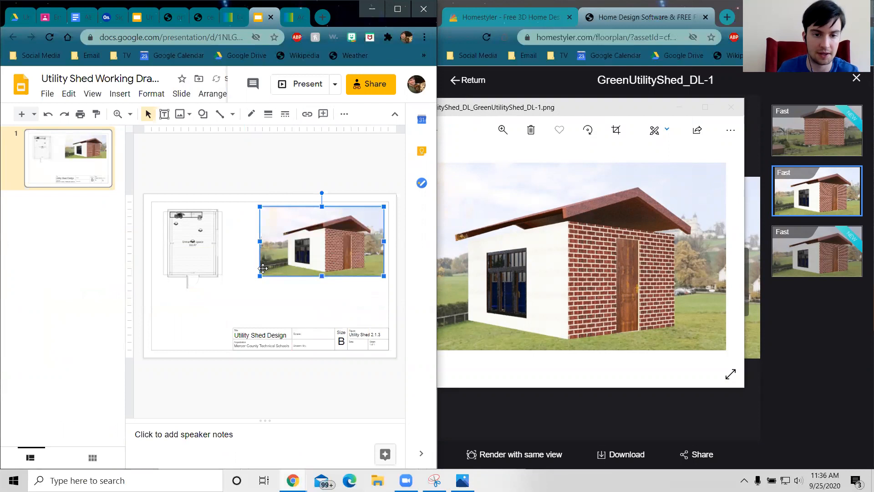
drag(291, 263, 333, 240)
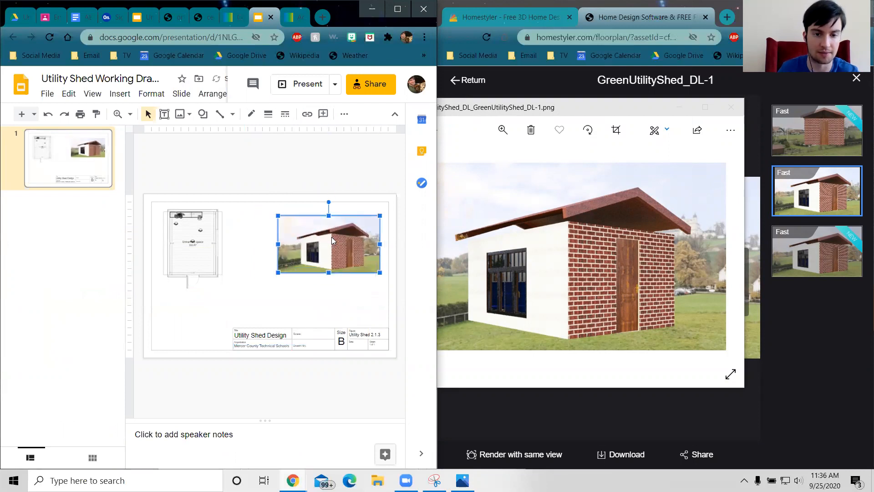
click(309, 151)
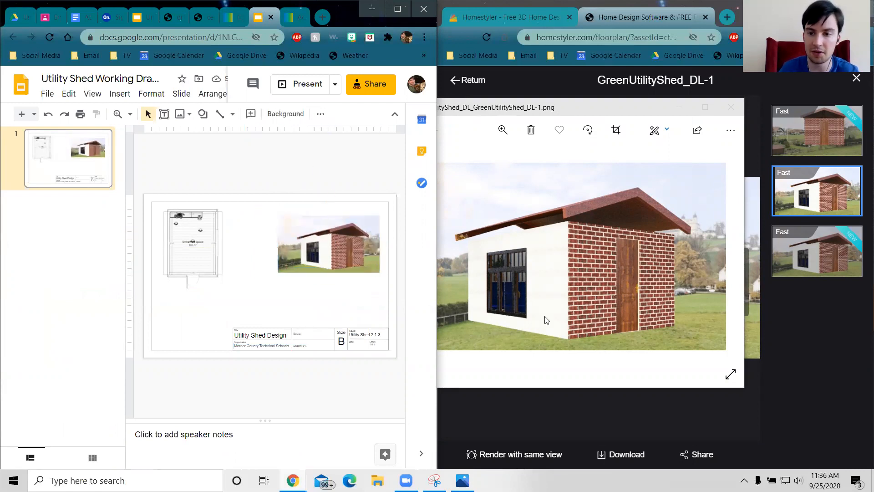
Step: Minimize the first image's window, download the GreenUtilityShed_DL-3 front render, open it in Photos and copy it
click(538, 110)
drag(550, 113, 588, 167)
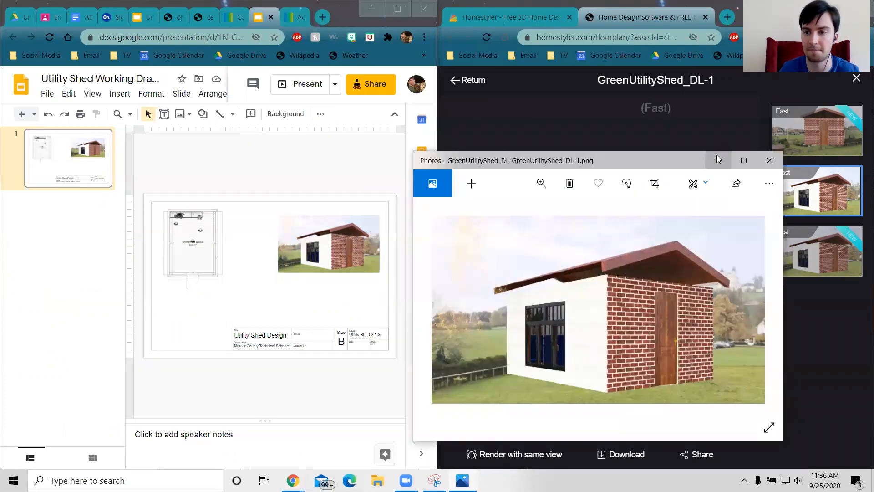
click(717, 156)
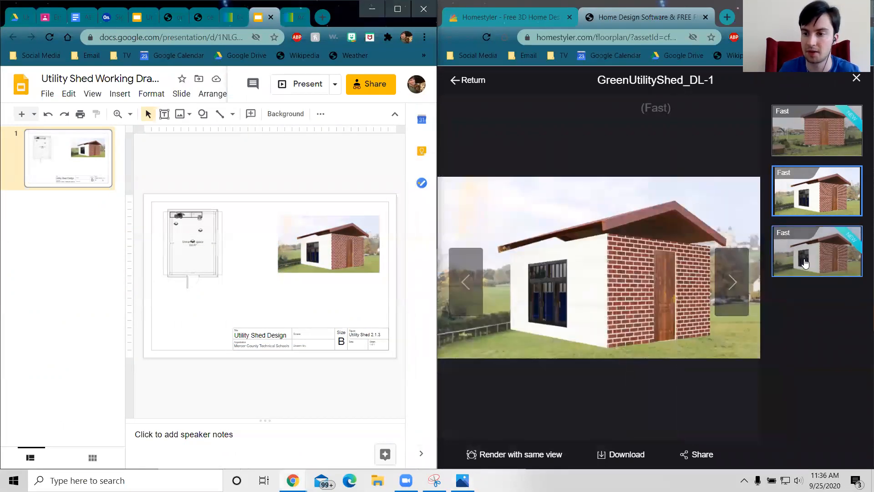
click(803, 130)
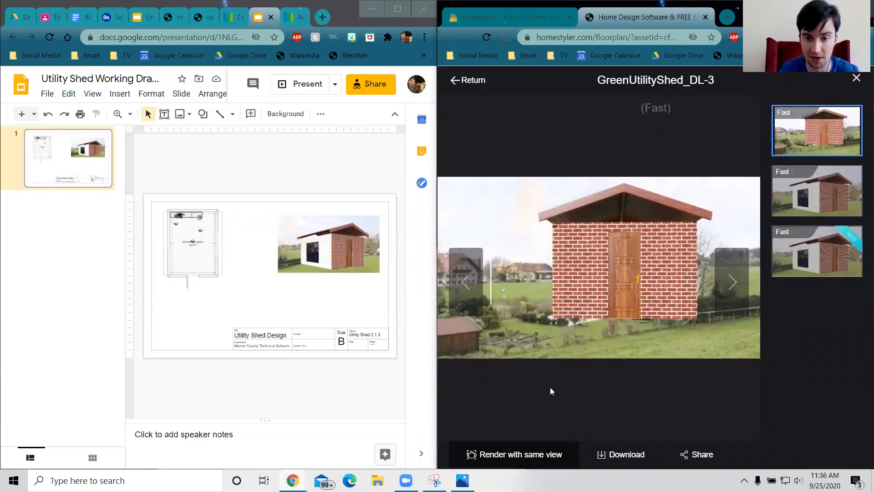
click(612, 459)
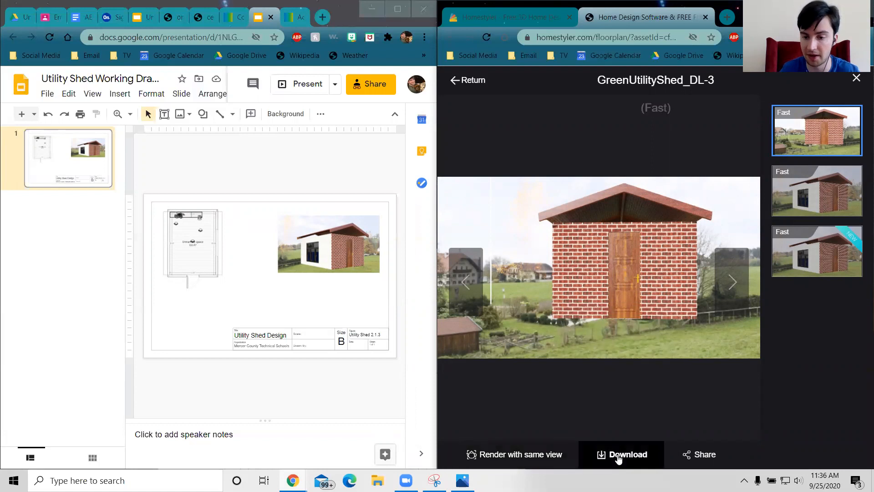
click(515, 456)
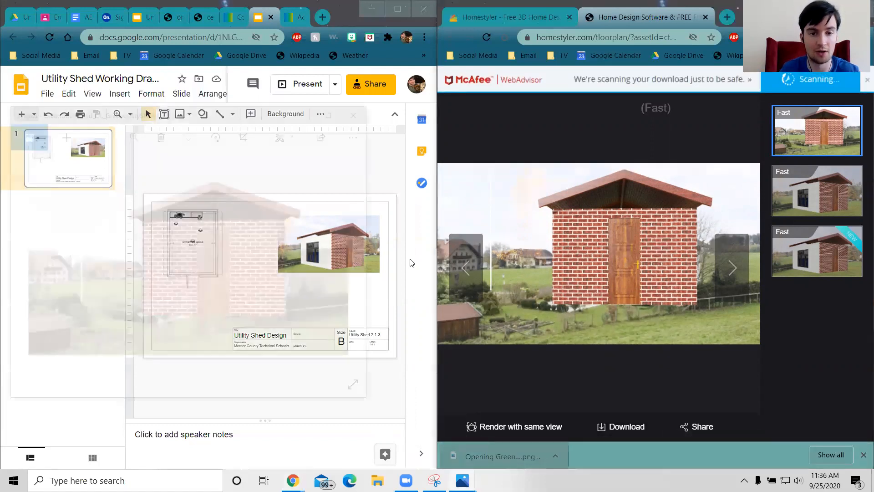
right_click(272, 238)
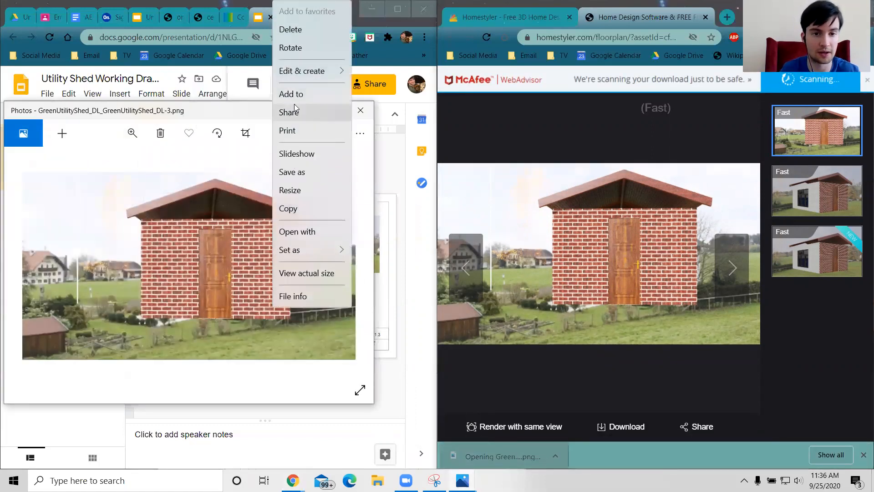
click(289, 214)
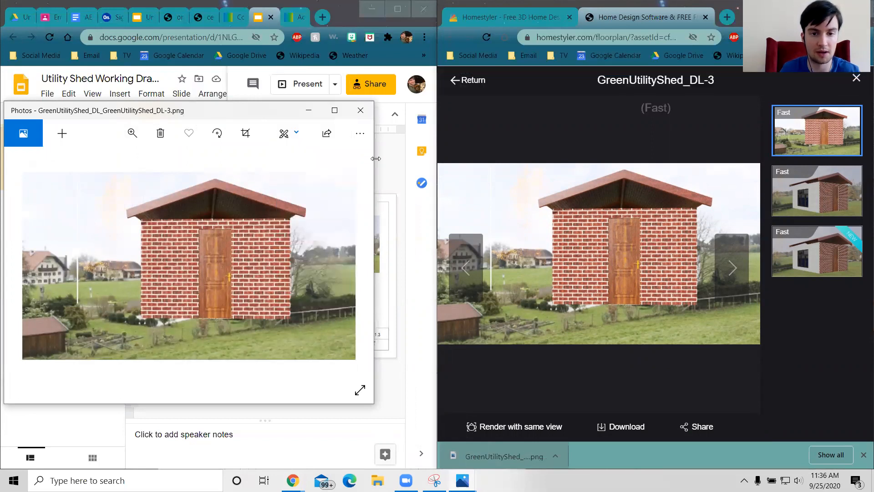
Step: Paste the brick front render onto the working drawings slide and shrink it above the title block
click(381, 155)
key(ctrl+v)
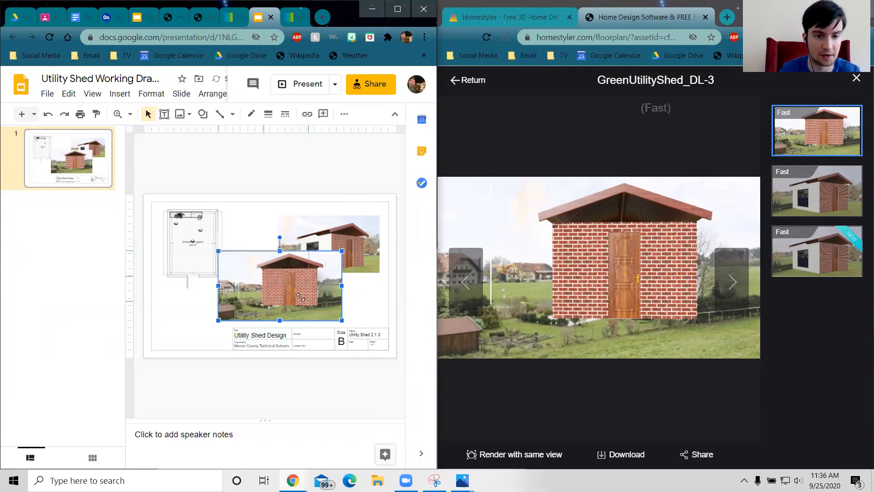
drag(301, 297, 294, 294)
drag(229, 297, 294, 299)
Step: Arrange the slide with the front render at upper left, the floor plan below it and a smaller 3D render at upper right
drag(346, 239, 319, 240)
drag(206, 248, 206, 301)
drag(310, 245, 372, 233)
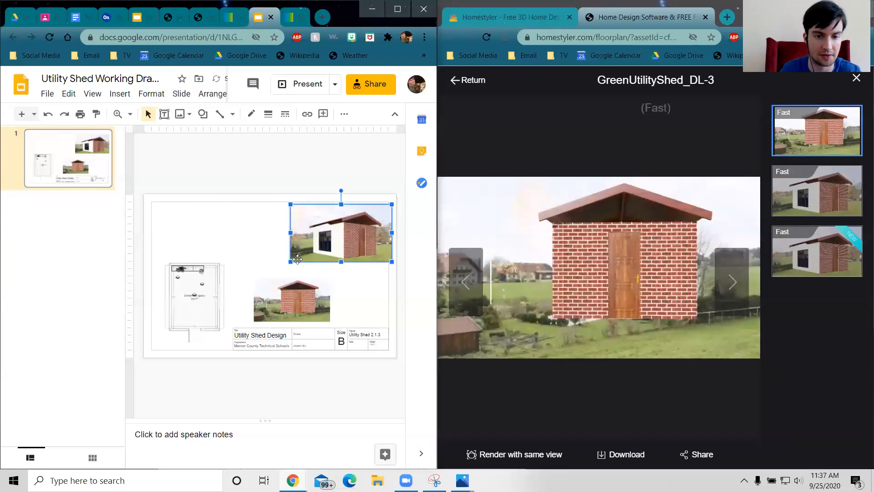
drag(295, 275, 206, 207)
click(323, 404)
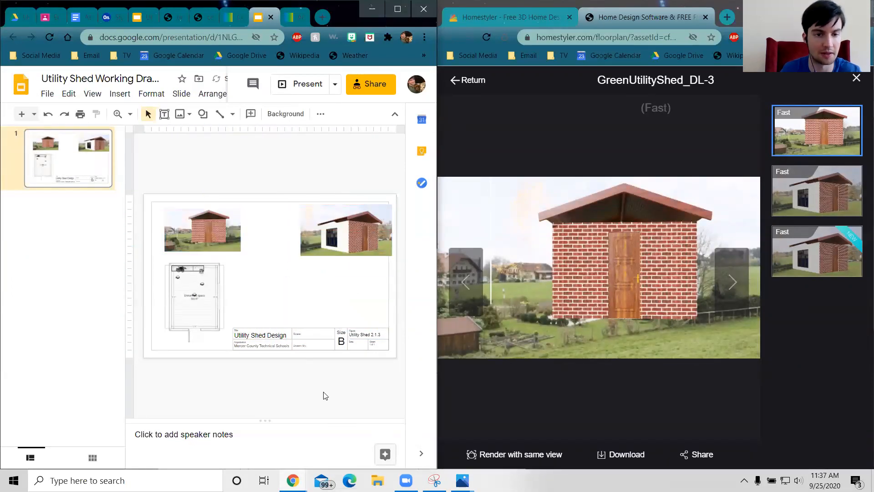
Step: Move the 3D render inward so it sits fully inside the drawing sheet's border
drag(347, 244, 325, 249)
click(394, 400)
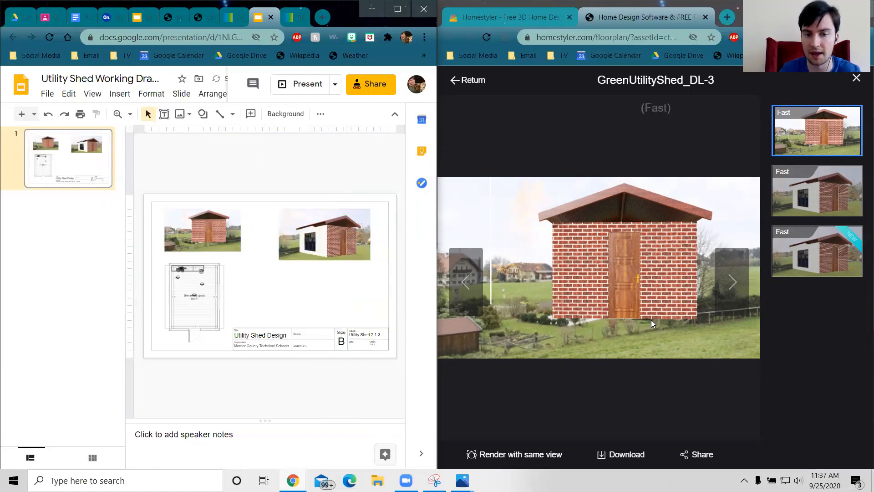
Step: Download the GreenUtilityShed_DL-4 side render from the Homestyler gallery, open it in Photos and copy it
click(481, 89)
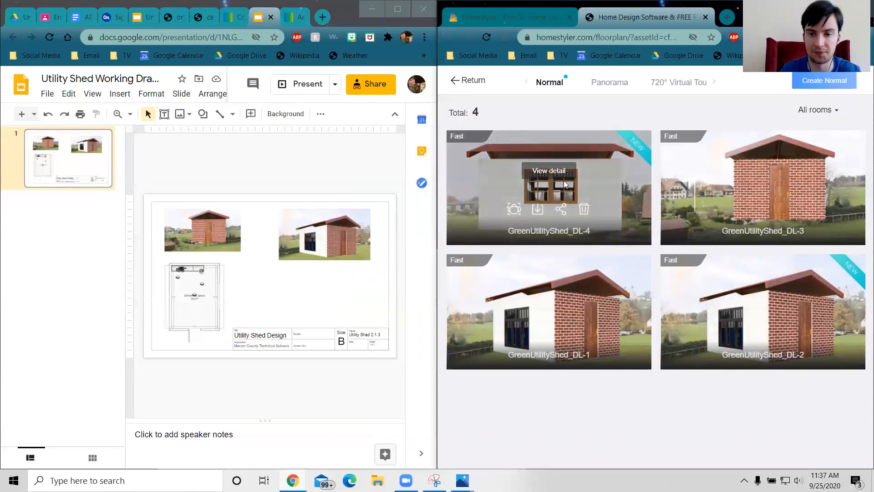
click(565, 184)
click(627, 453)
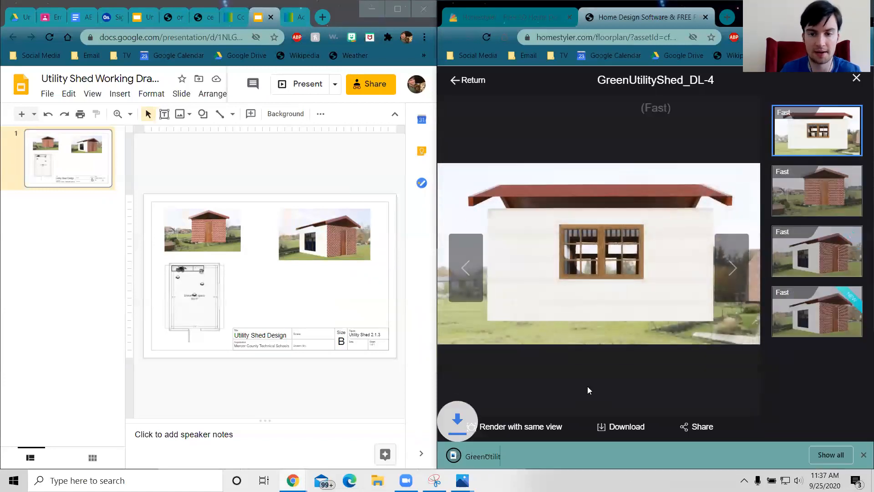
click(494, 455)
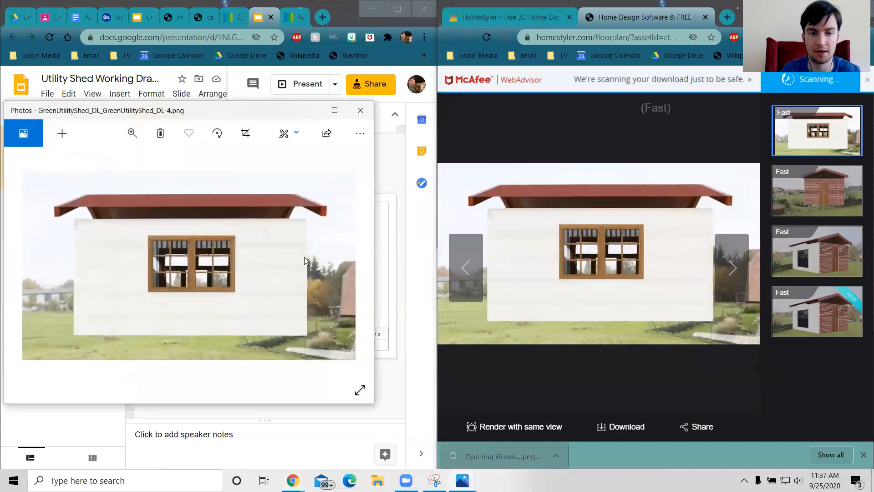
right_click(226, 249)
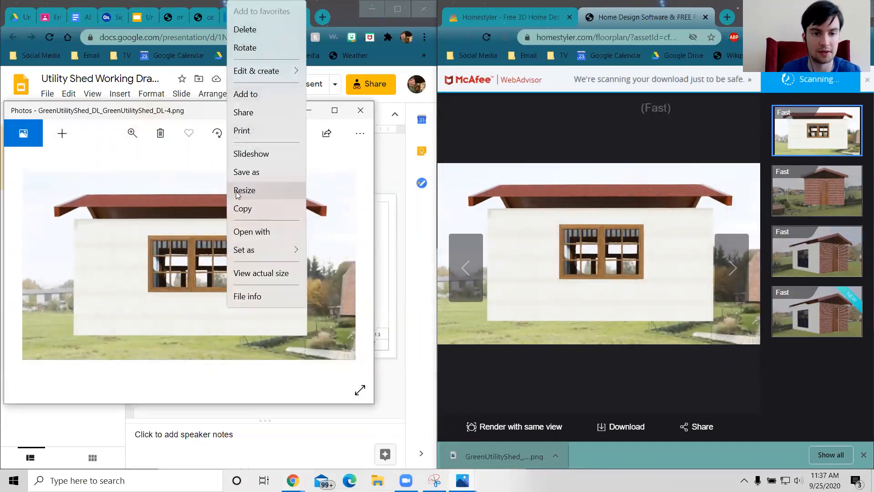
click(243, 209)
Step: Paste the window-side render onto the working drawings slide and place it between the 3D render and the title block
click(385, 177)
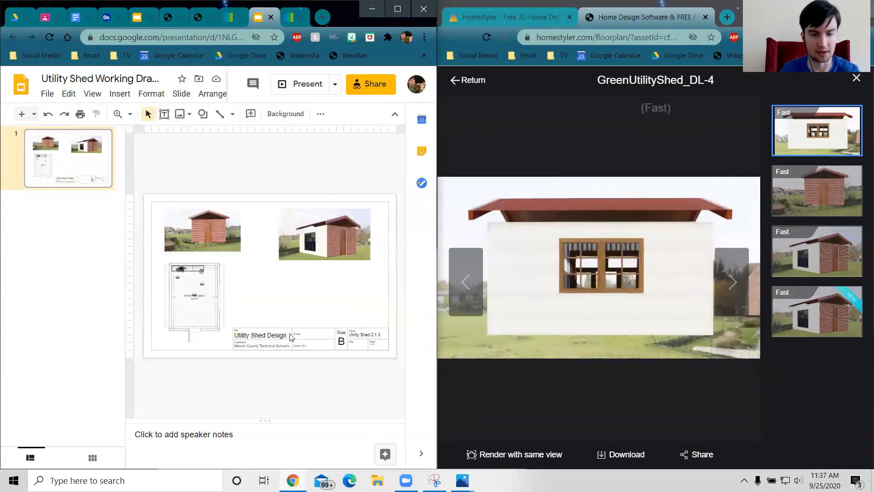
key(ctrl+v)
drag(344, 253, 337, 293)
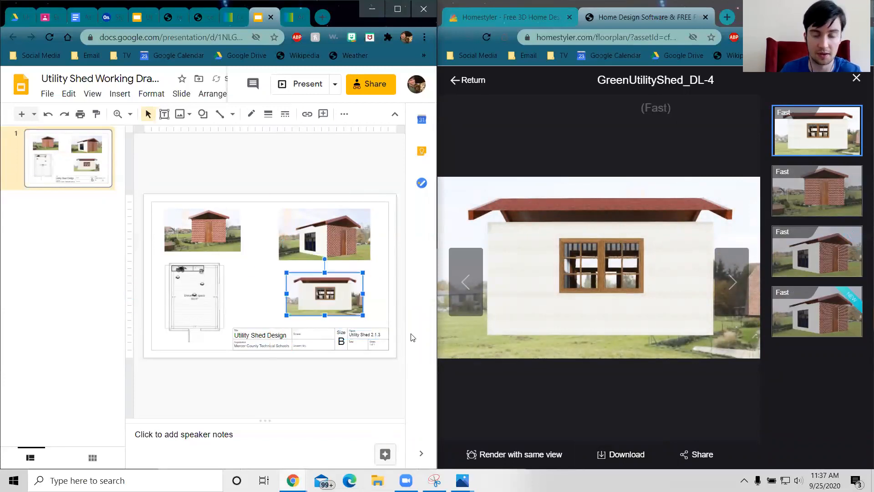
Step: Leave the render gallery and examine the shed's 3D model from the corner between the brick front and the window wall
click(459, 82)
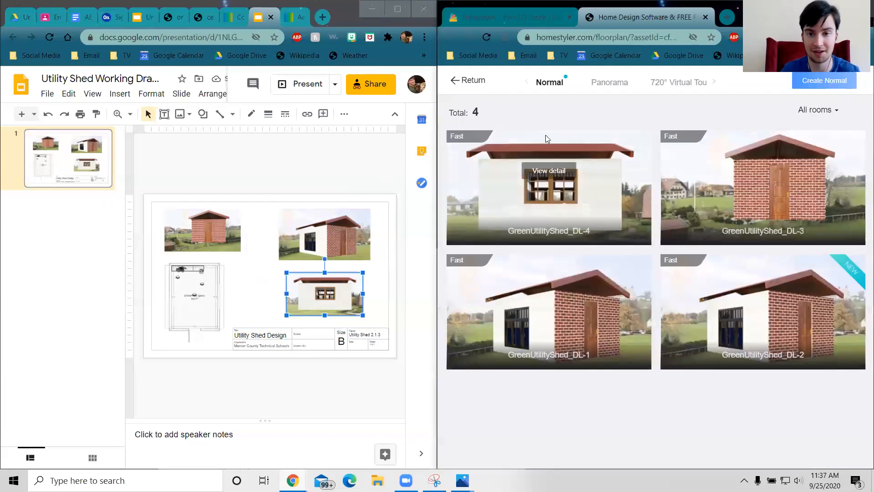
click(456, 82)
click(469, 80)
drag(552, 339, 628, 319)
drag(559, 232, 562, 280)
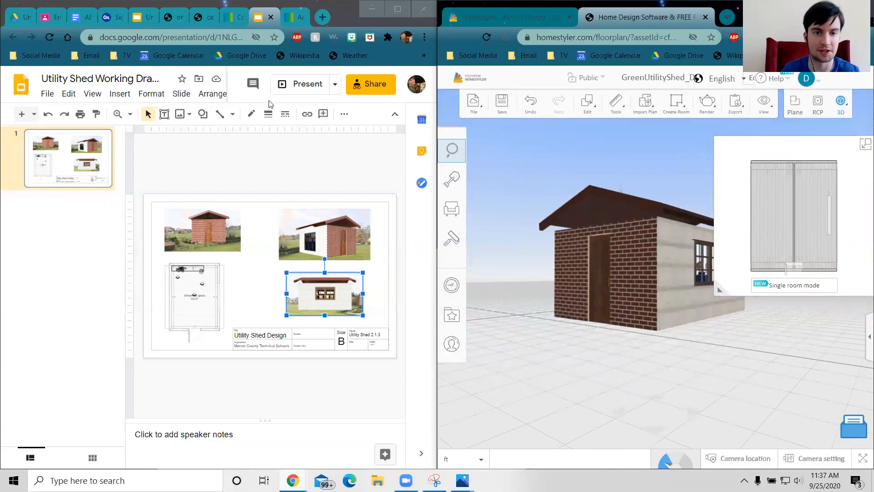
Step: Maximize the working drawings window and enter the drafter's name in the title block's Drawn By field
double_click(338, 23)
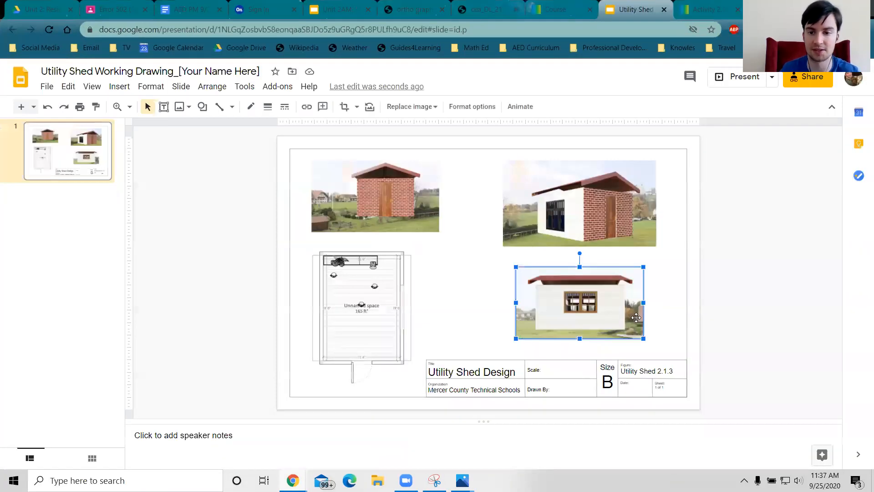
click(798, 297)
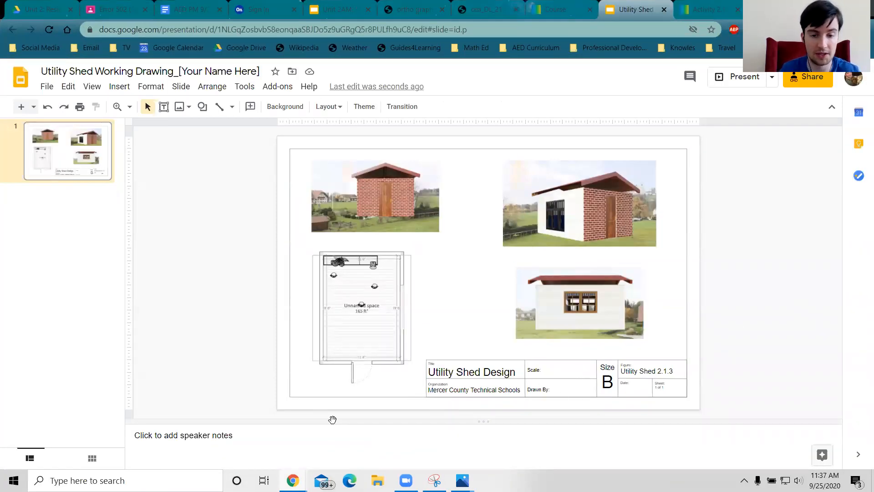
click(549, 391)
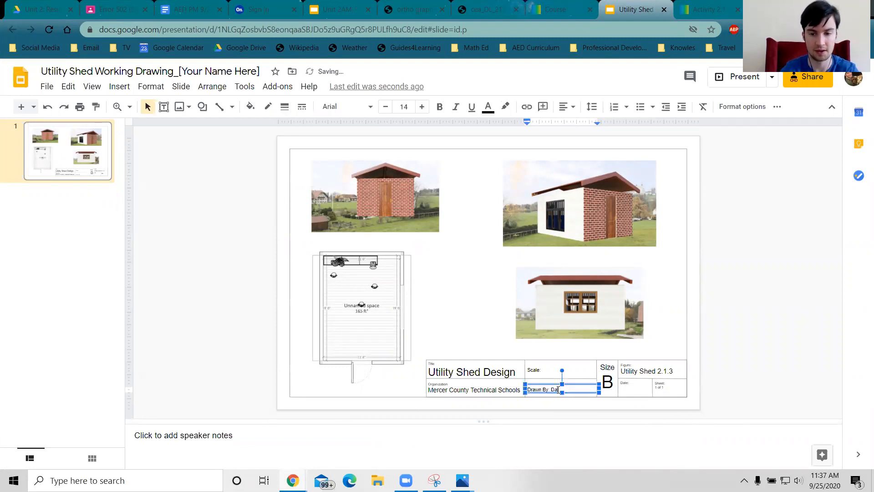